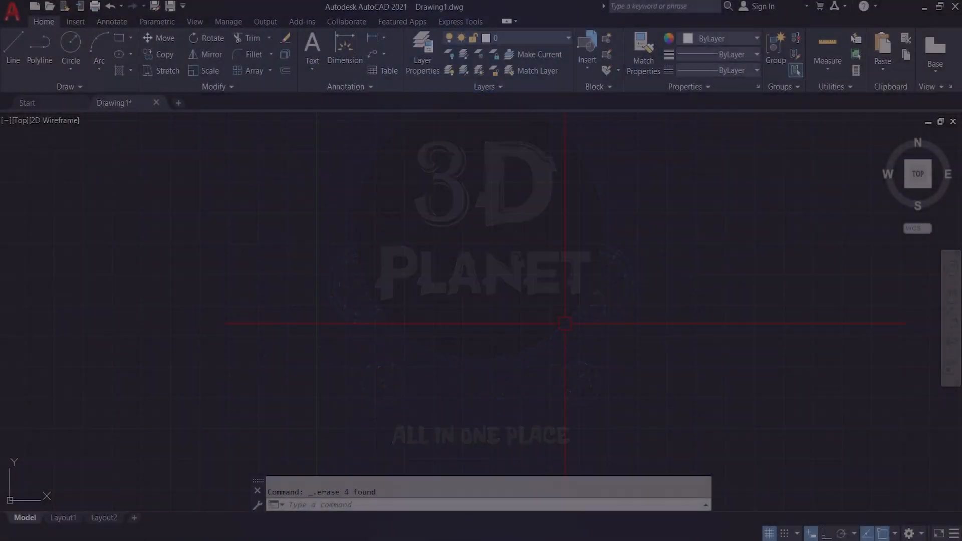
# Draw a rectangle 180 units wide and 300 units high, extending down and right from its upper-left corner.
pyautogui.write('re')
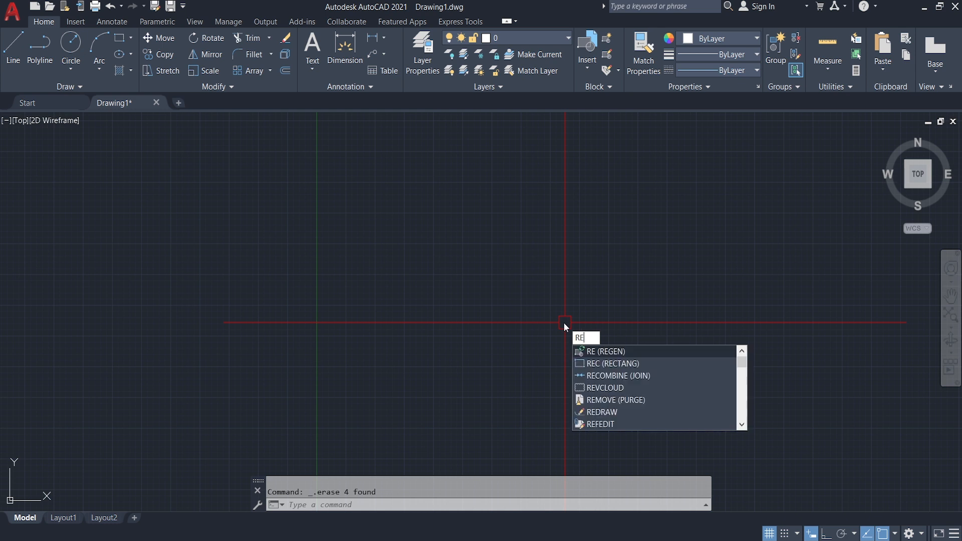
pyautogui.write('c')
pyautogui.press('Return')
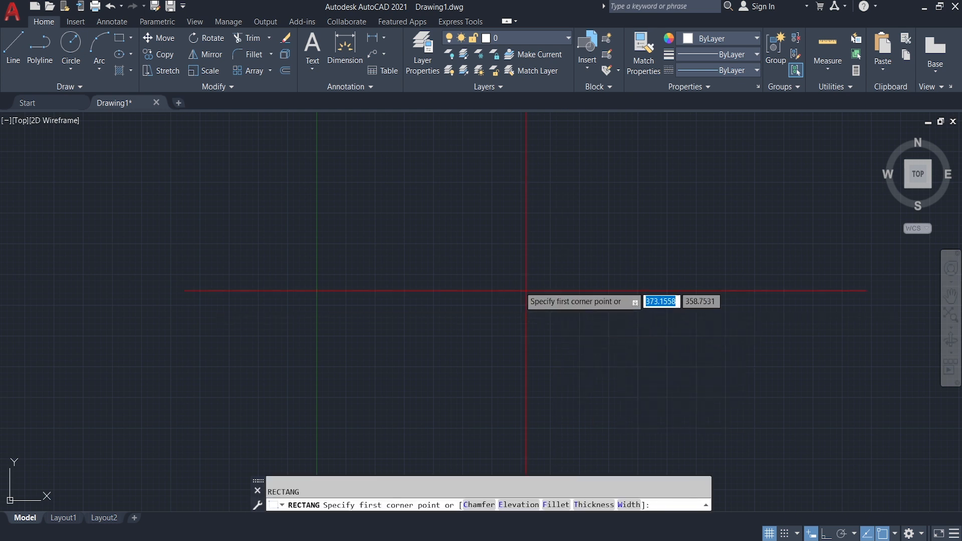
pyautogui.click(398, 173)
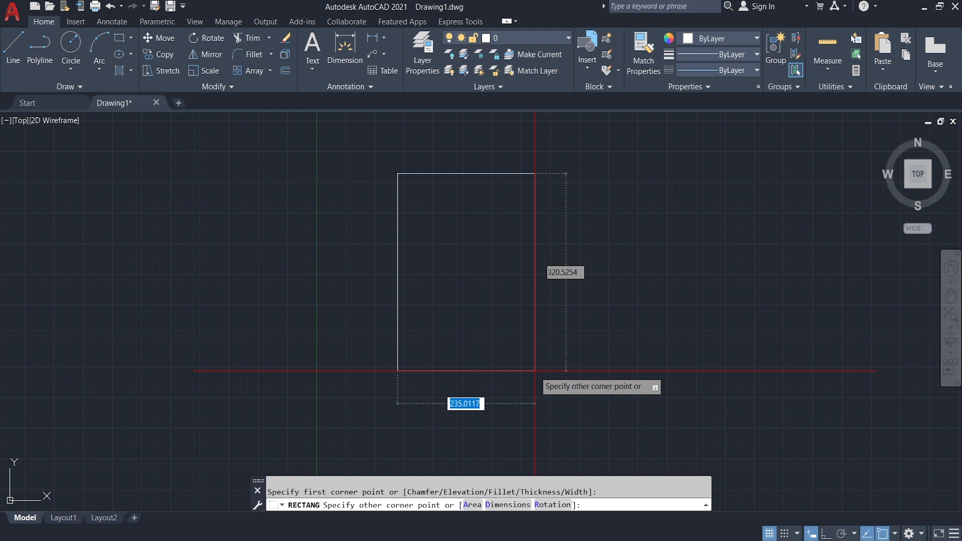
pyautogui.write('@')
pyautogui.write('180')
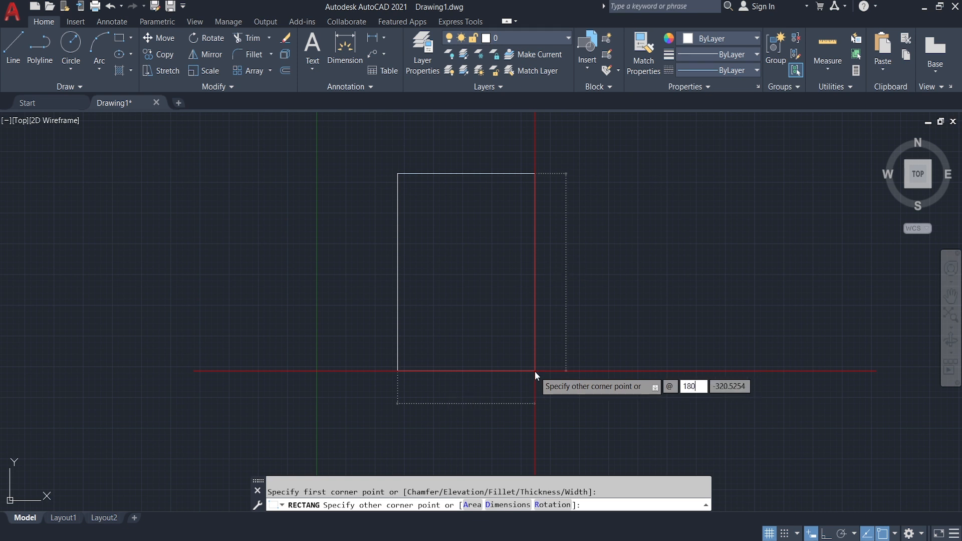
pyautogui.press('Tab')
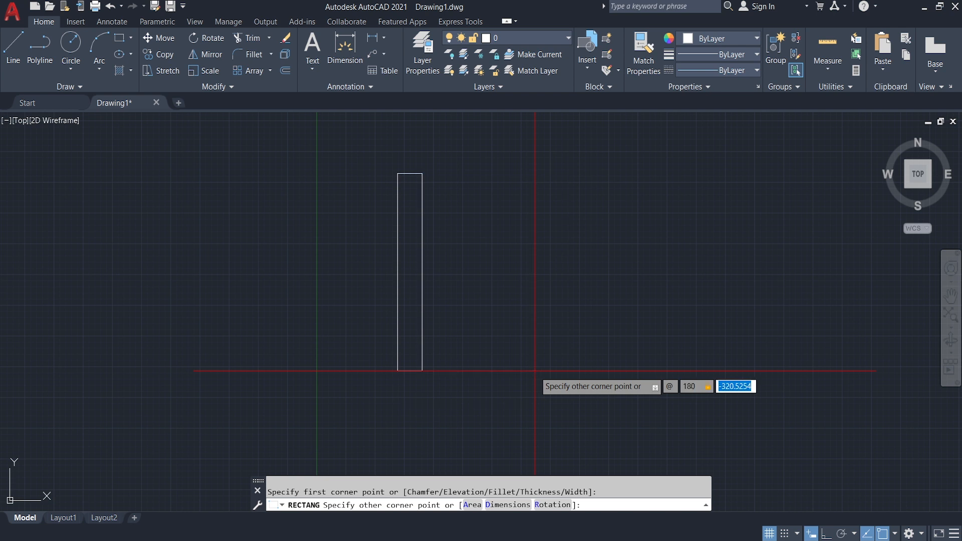
pyautogui.write('-300')
pyautogui.press('Return')
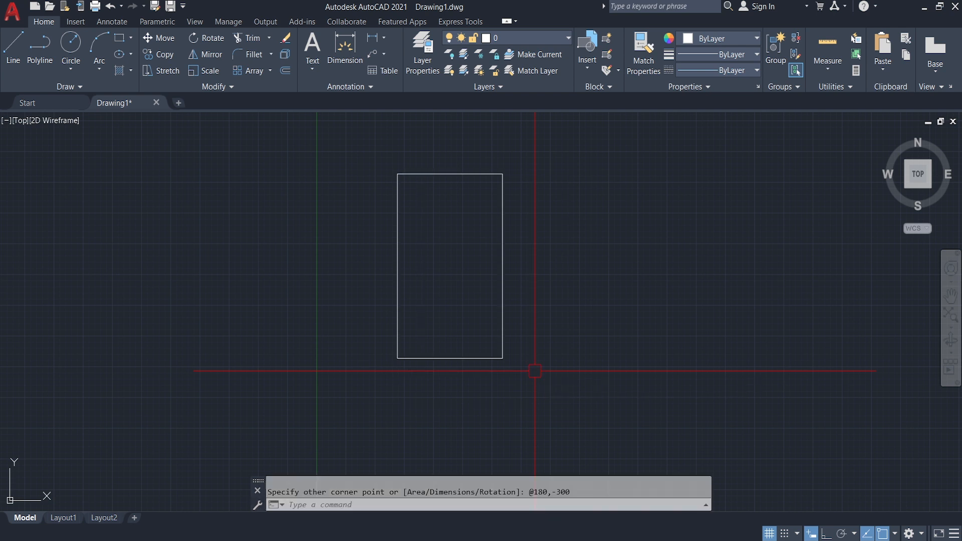
# Offset the rectangle outward by 15 units to form the outer wall outline.
pyautogui.scroll(2, 474, 238)
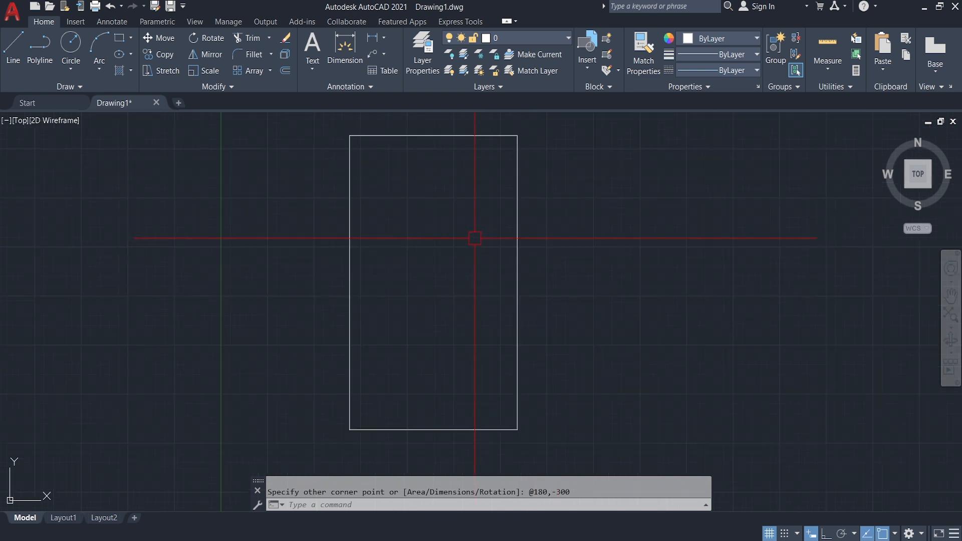
pyautogui.moveTo(444, 245)
pyautogui.mouseDown(button='middle')
pyautogui.moveTo(447, 278)
pyautogui.moveTo(444, 258)
pyautogui.mouseUp(button='middle')
pyautogui.scroll(-1, 441, 259)
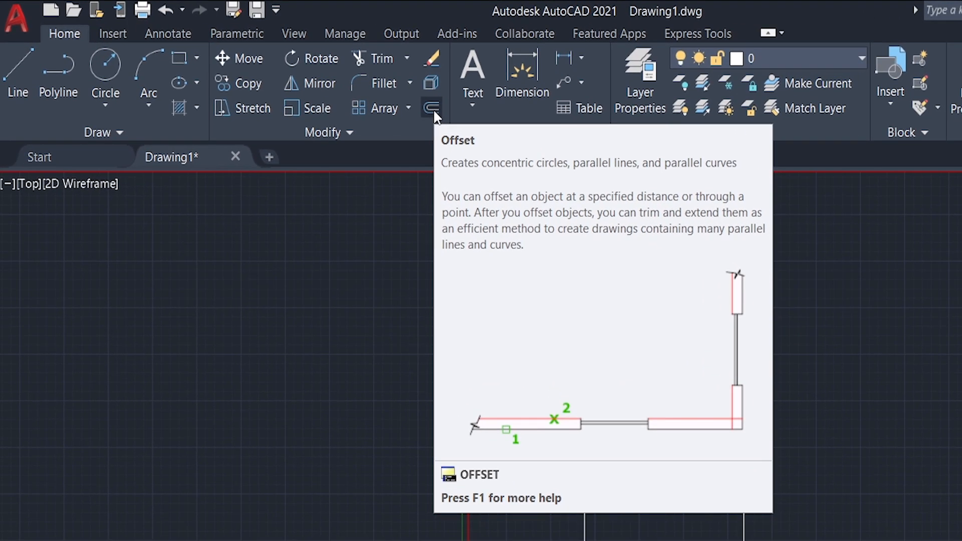
pyautogui.click(432, 108)
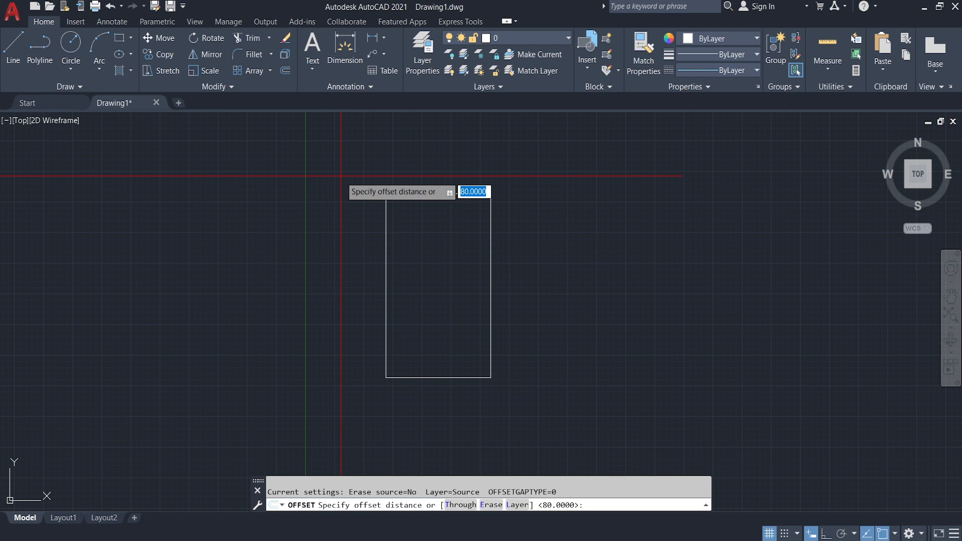
pyautogui.write('15')
pyautogui.press('Return')
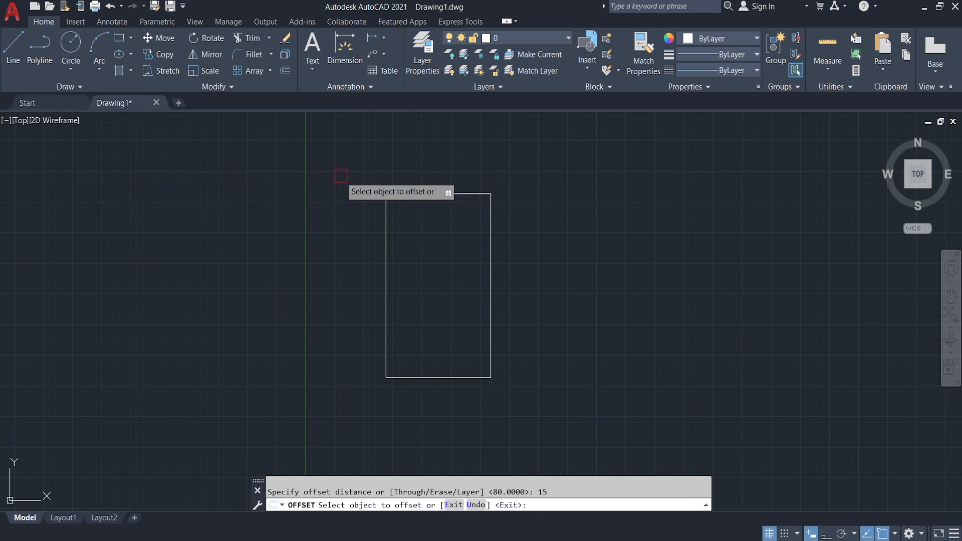
pyautogui.click(493, 260)
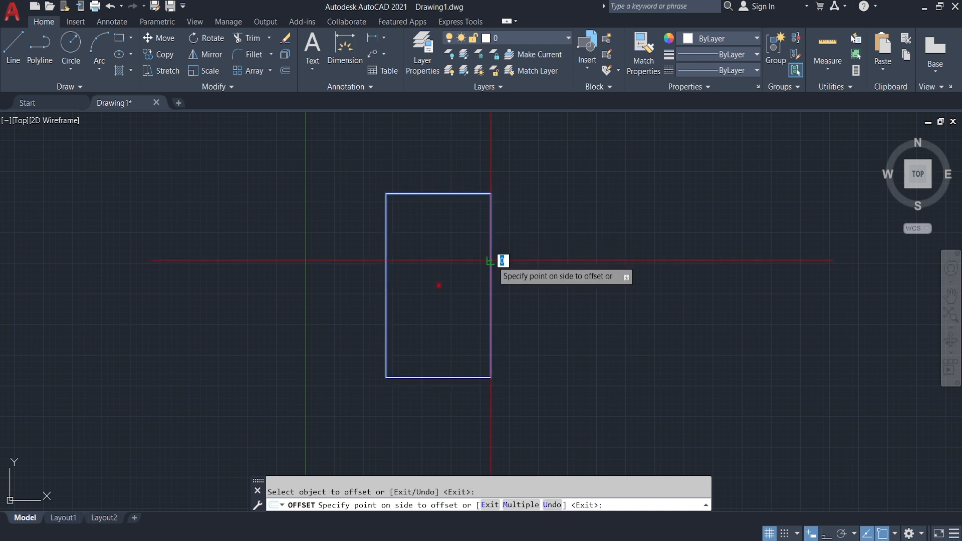
pyautogui.click(688, 260)
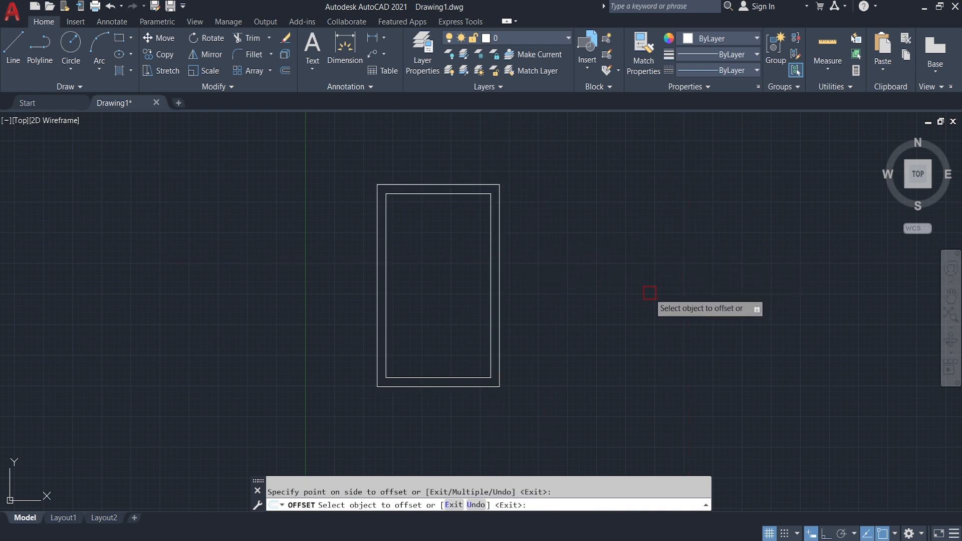
pyautogui.press('Return')
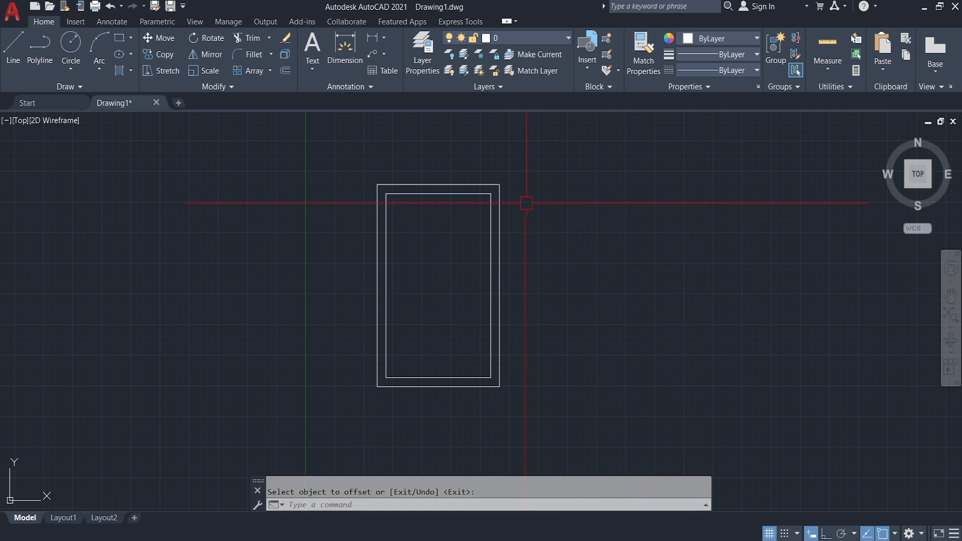
pyautogui.scroll(2, 459, 218)
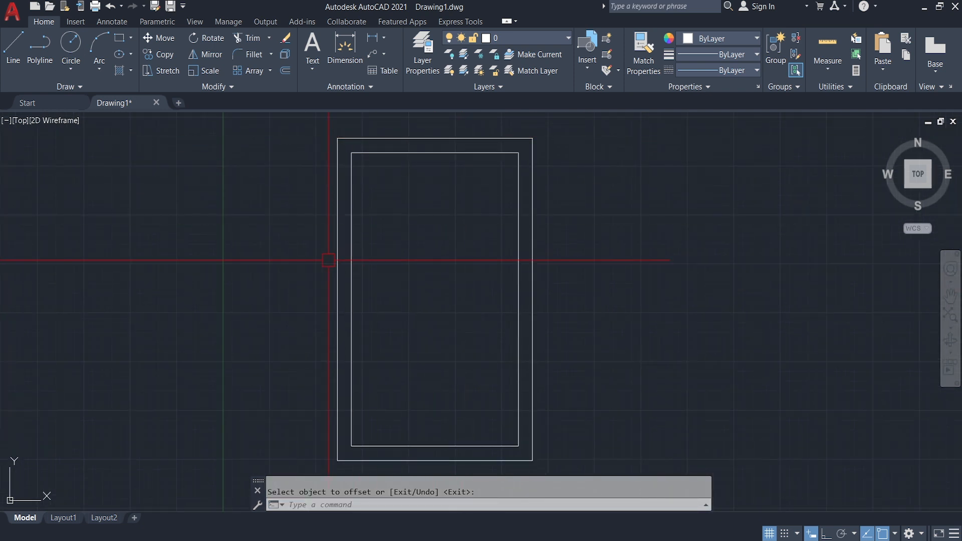
pyautogui.scroll(-2, 434, 308)
pyautogui.moveTo(434, 307); pyautogui.dragTo(434, 272, button='middle')
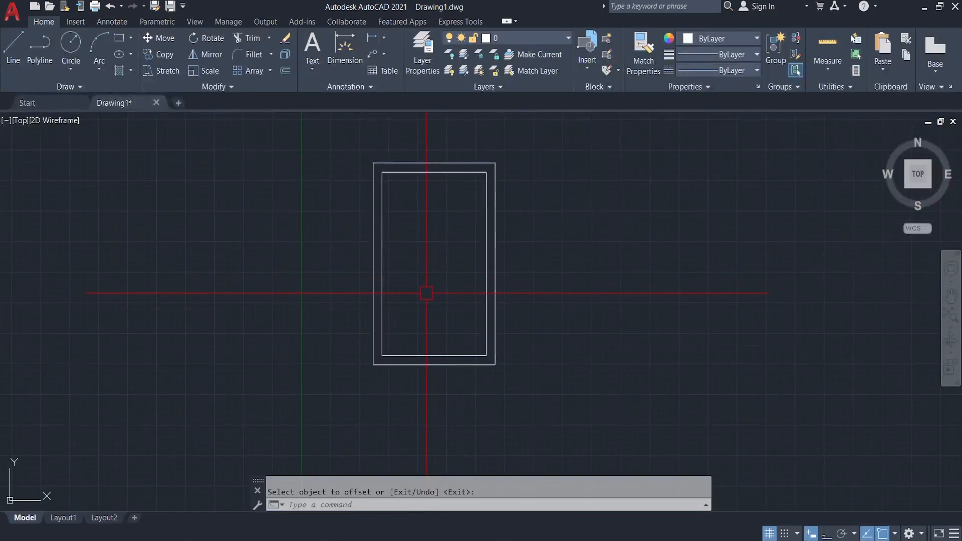
pyautogui.scroll(2, 426, 293)
pyautogui.scroll(-2, 403, 337)
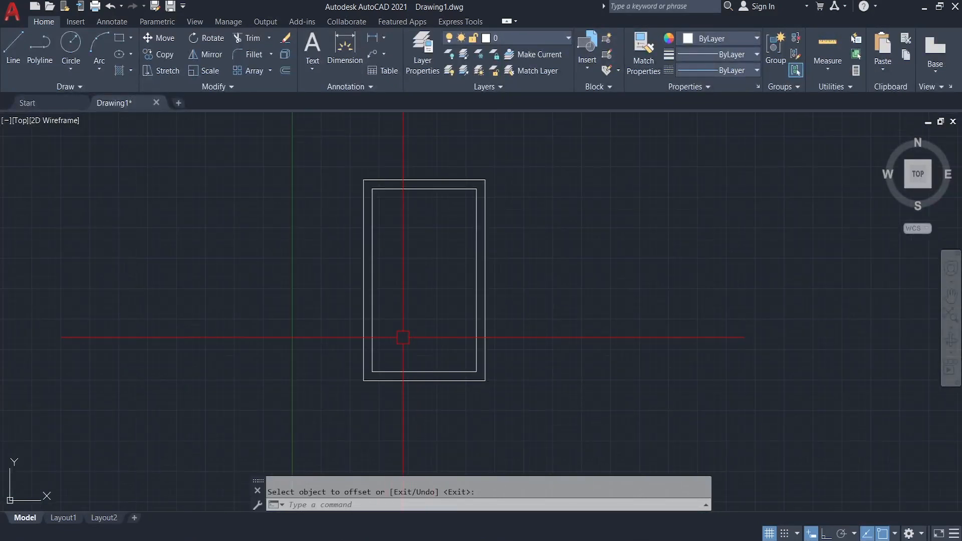
# Draw a vertical line across the bottom wall, starting 15 units right of the inner rectangle's lower-left corner and ending on the outer rectangle.
pyautogui.press('Escape')
pyautogui.write('l')
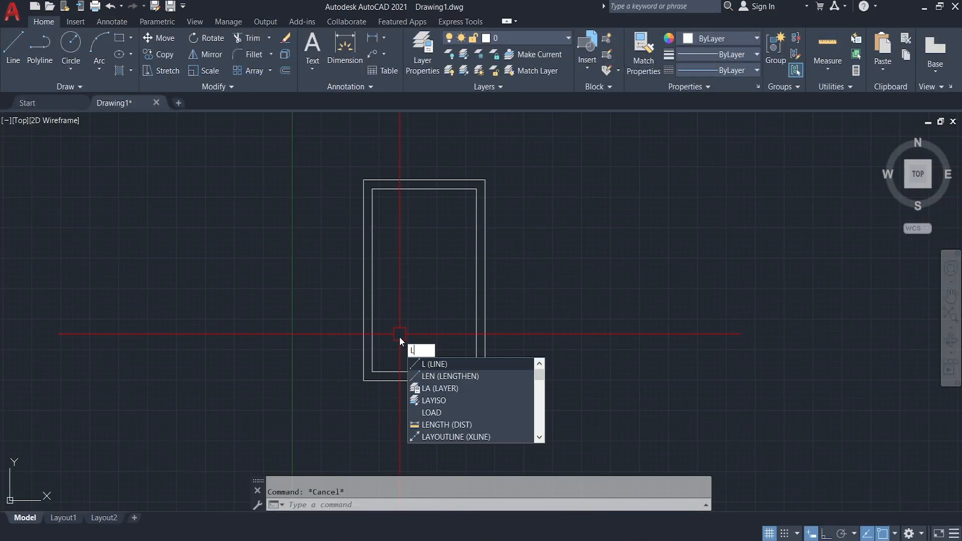
pyautogui.press('Return')
pyautogui.scroll(4, 386, 355)
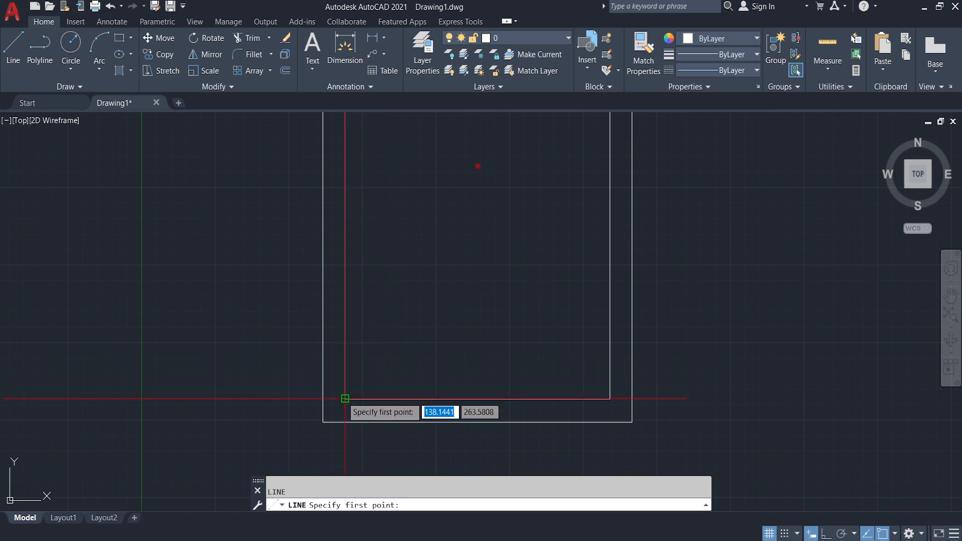
pyautogui.keyDown('shift'); pyautogui.rightClick(369, 360); pyautogui.keyUp('shift')
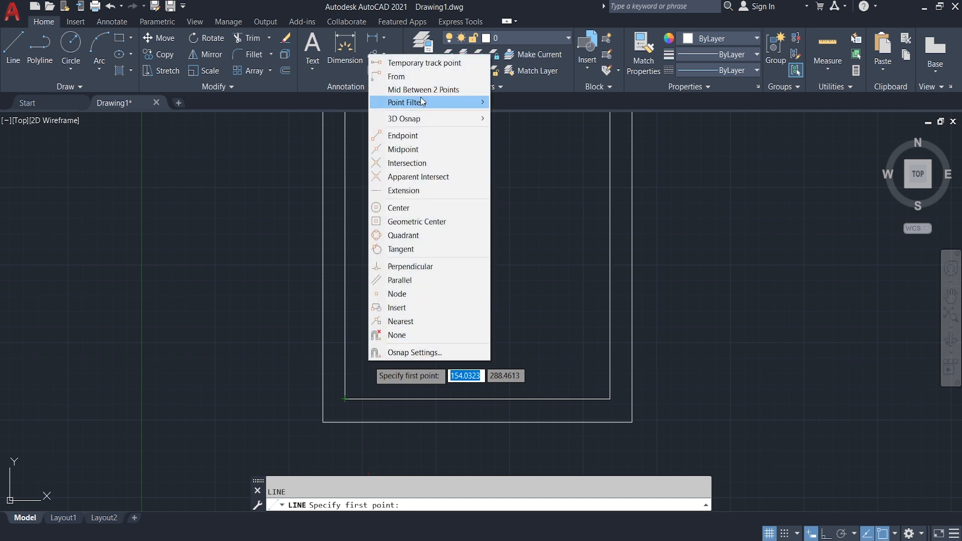
pyautogui.click(419, 80)
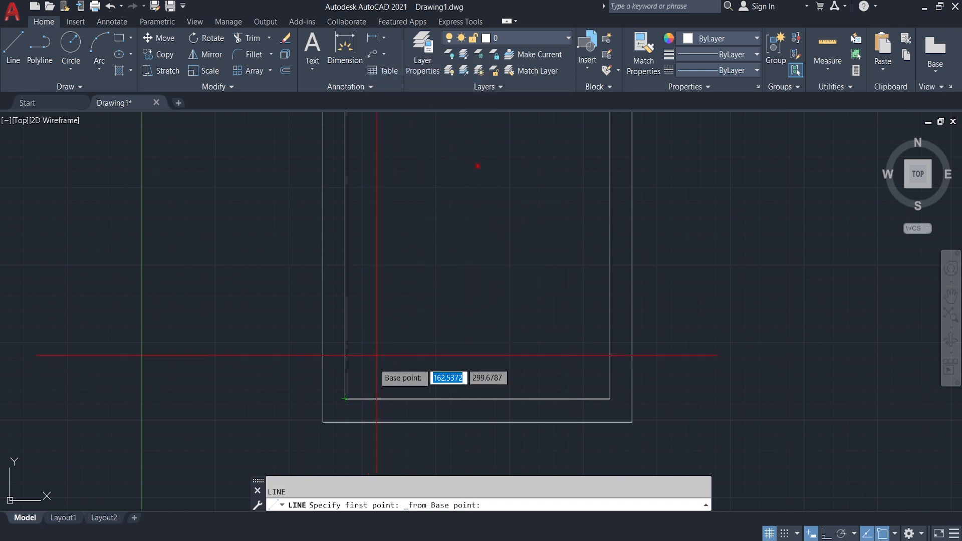
pyautogui.click(346, 399)
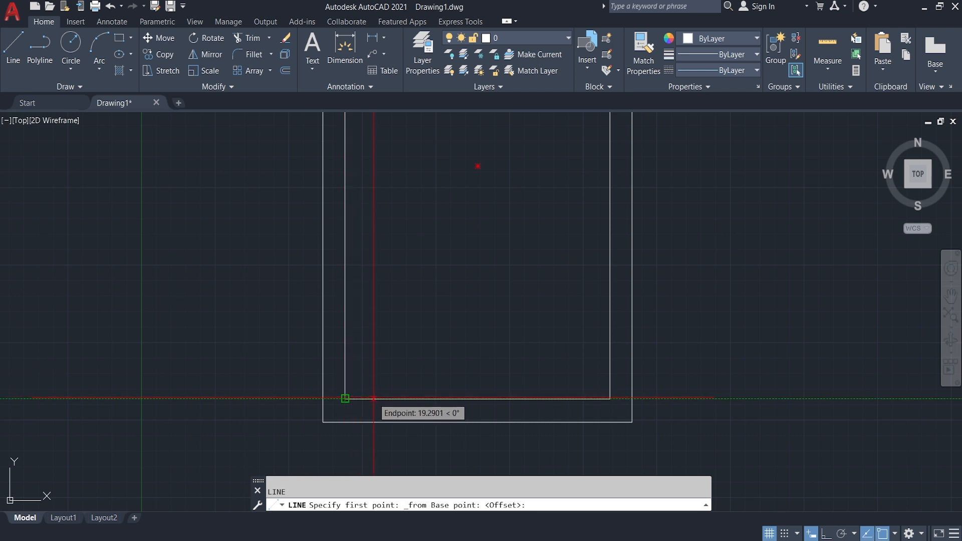
pyautogui.write('15')
pyautogui.press('Return')
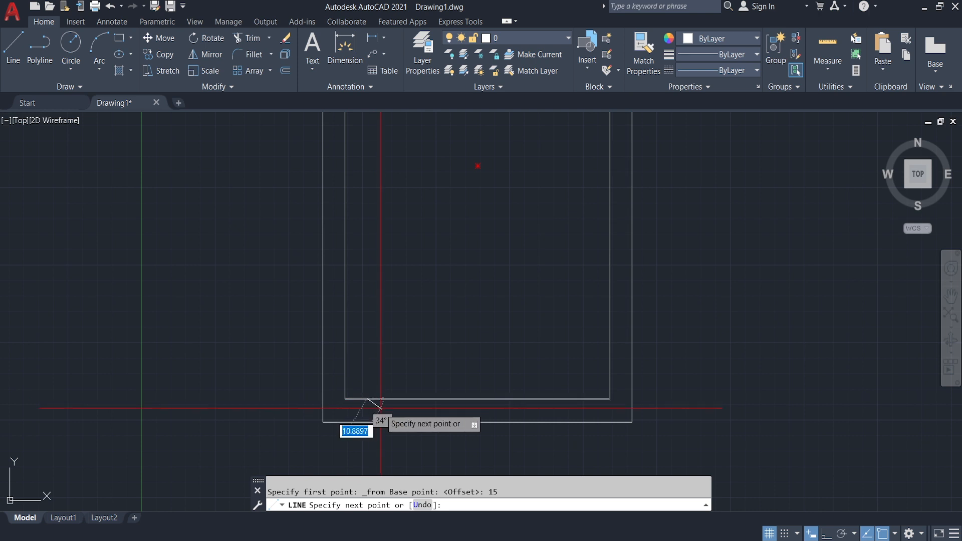
pyautogui.scroll(4, 370, 423)
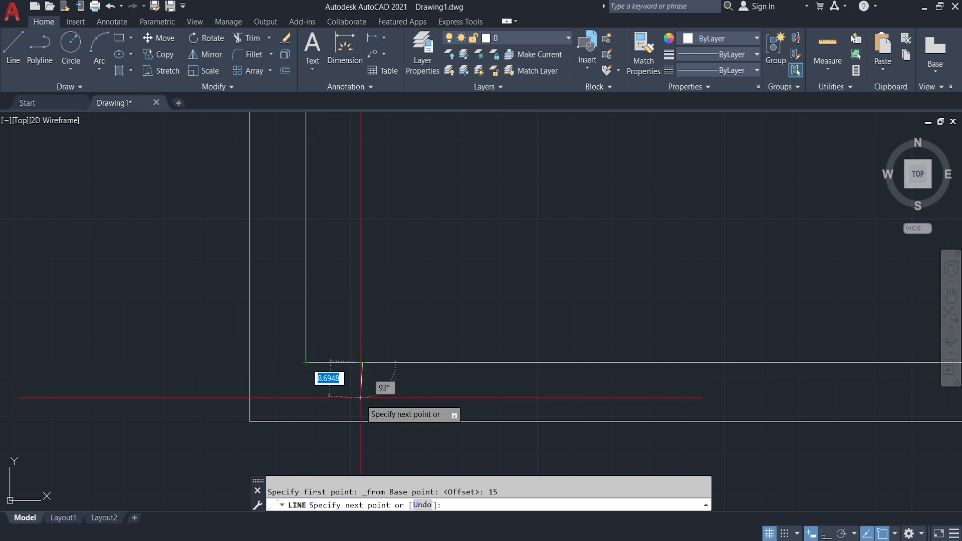
pyautogui.click(362, 421)
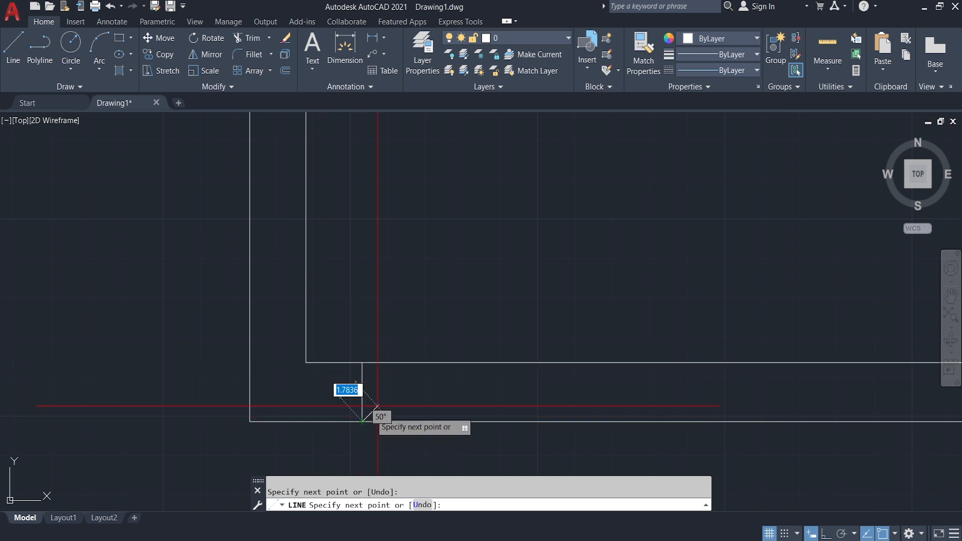
pyautogui.press('Return')
# Offset the short vertical line in the bottom wall 80 units to the right to mark the opening's other side.
pyautogui.scroll(-4, 420, 391)
pyautogui.moveTo(420, 391); pyautogui.dragTo(382, 372, button='middle')
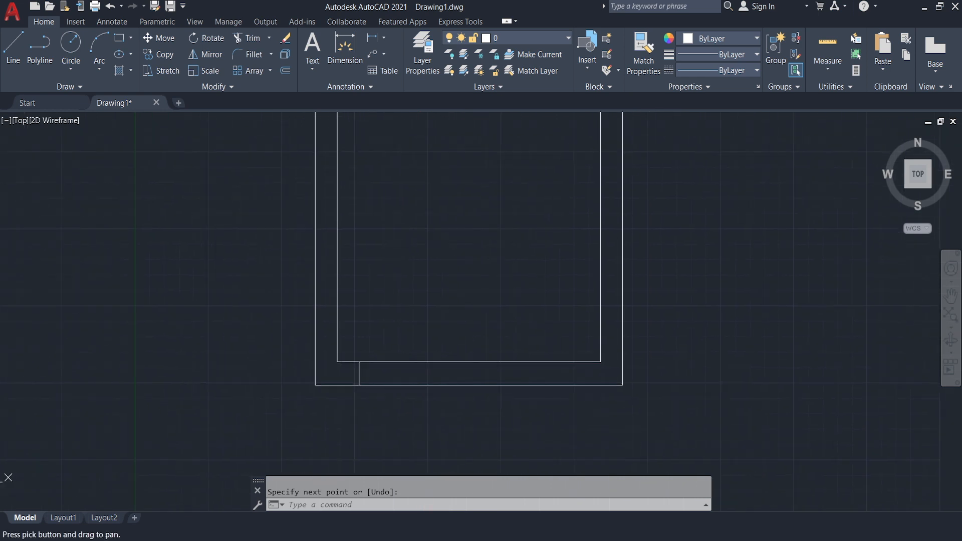
pyautogui.scroll(2, 389, 395)
pyautogui.write('O')
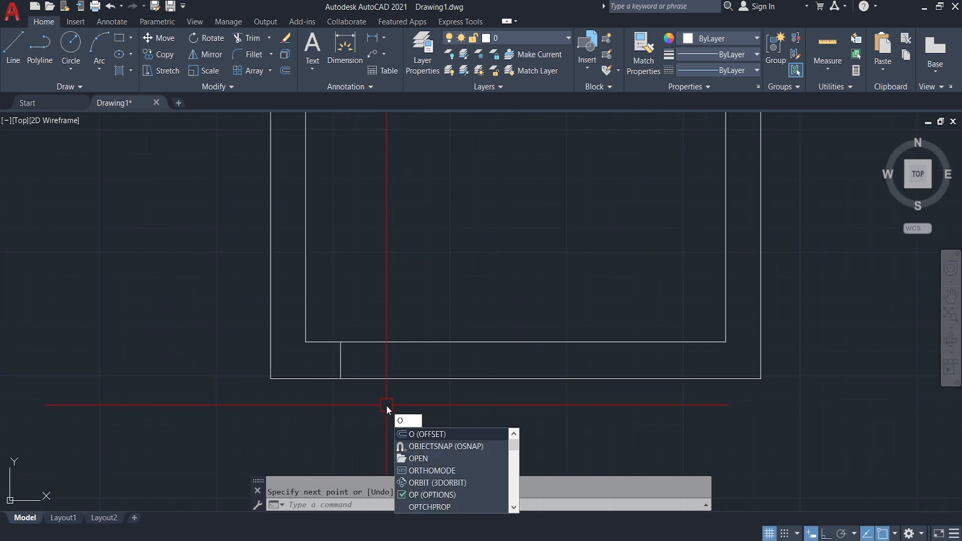
pyautogui.press('Return')
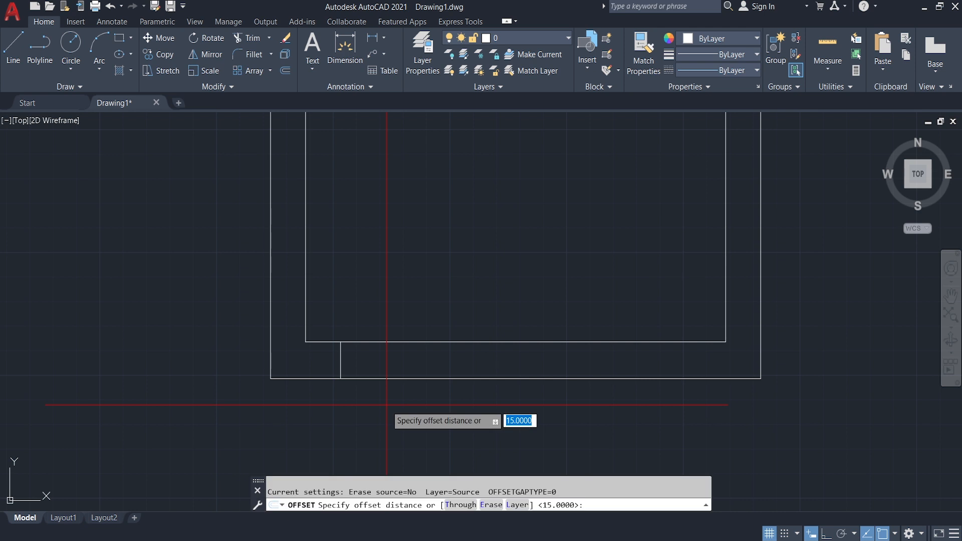
pyautogui.write('80')
pyautogui.press('Return')
pyautogui.click(340, 368)
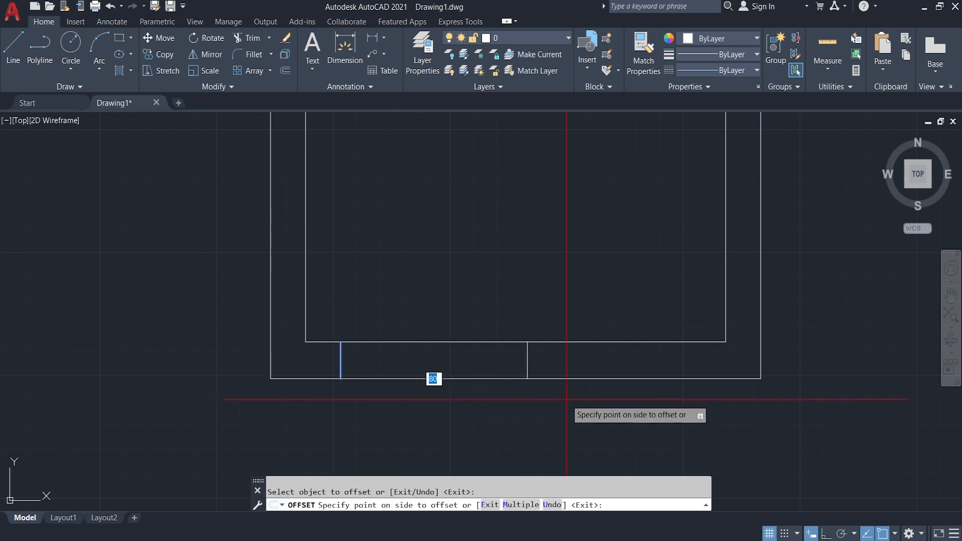
pyautogui.click(642, 403)
pyautogui.press('Return')
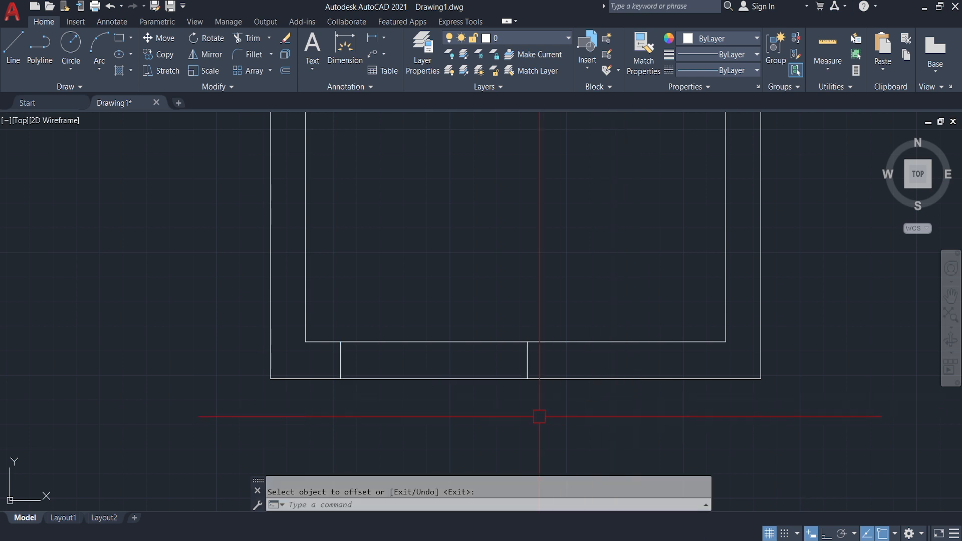
# Trim away the inner and outer wall lines between the two short vertical lines in the bottom wall to open the doorway.
pyautogui.scroll(-2, 484, 433)
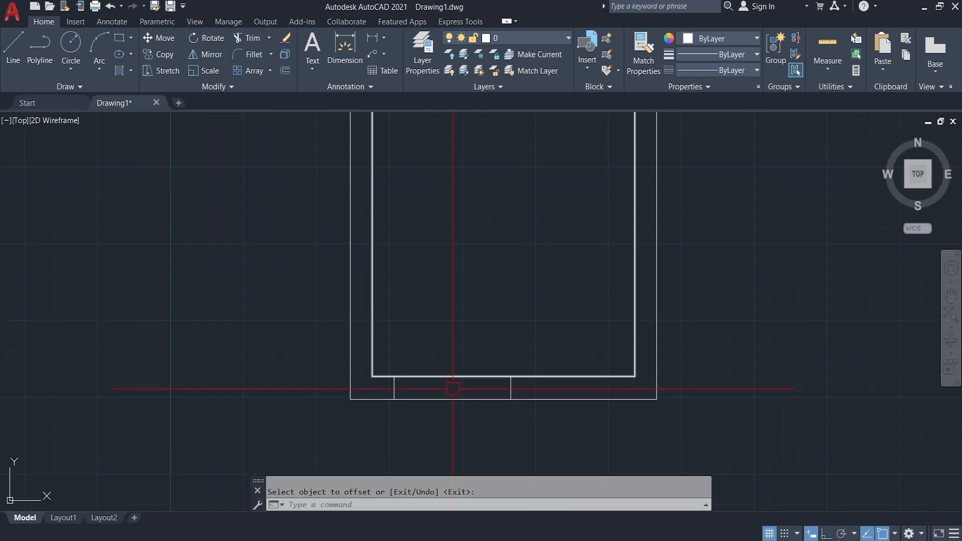
pyautogui.scroll(2, 454, 397)
pyautogui.moveTo(464, 302); pyautogui.dragTo(463, 303, button='middle')
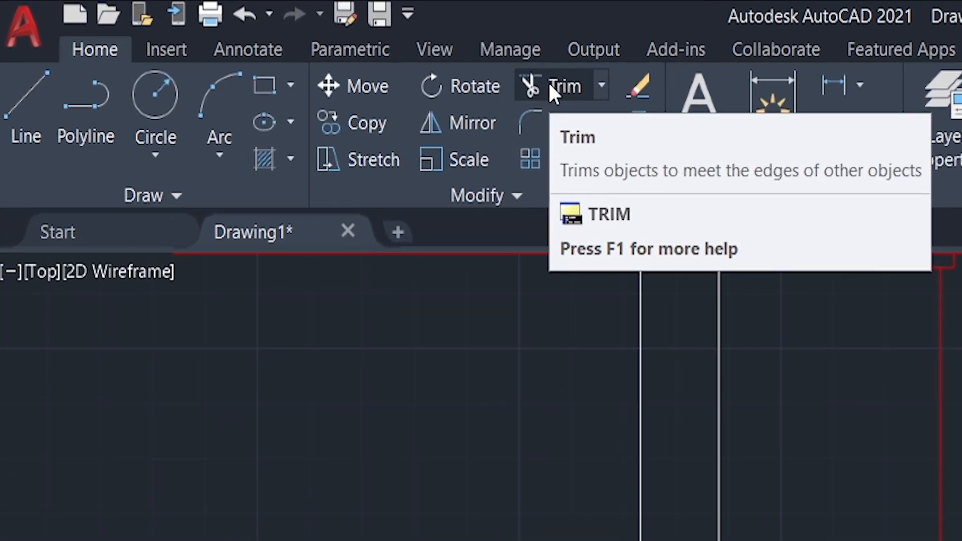
pyautogui.click(552, 86)
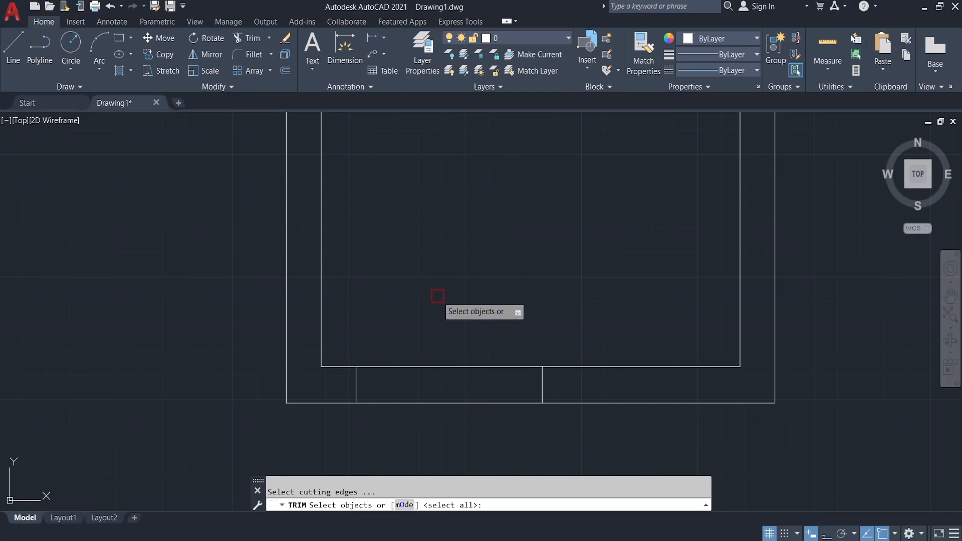
pyautogui.press('Return')
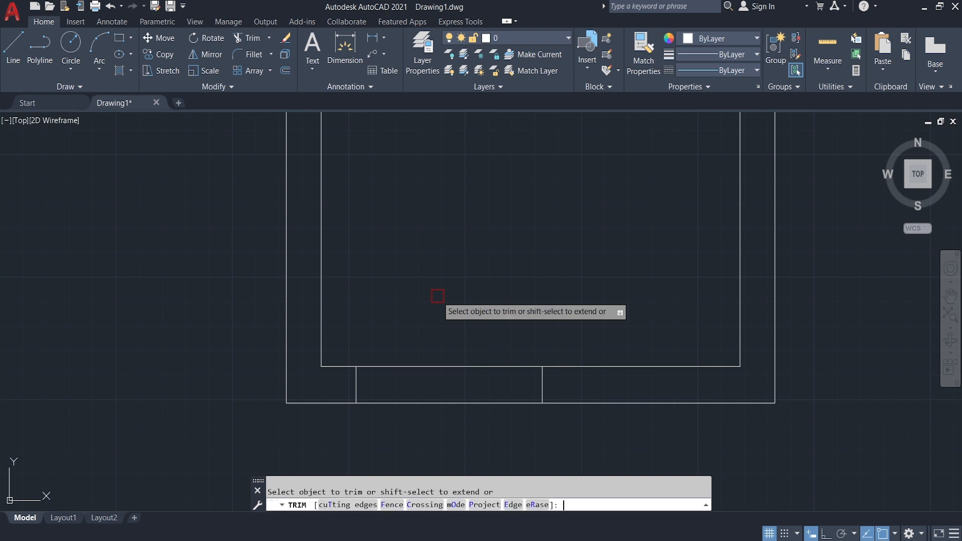
pyautogui.scroll(-8, 437, 296)
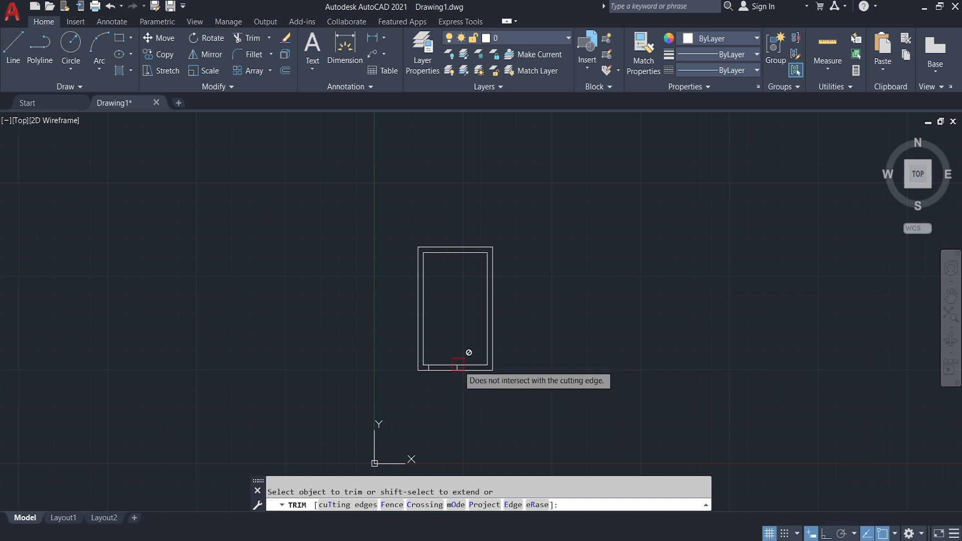
pyautogui.scroll(4, 469, 383)
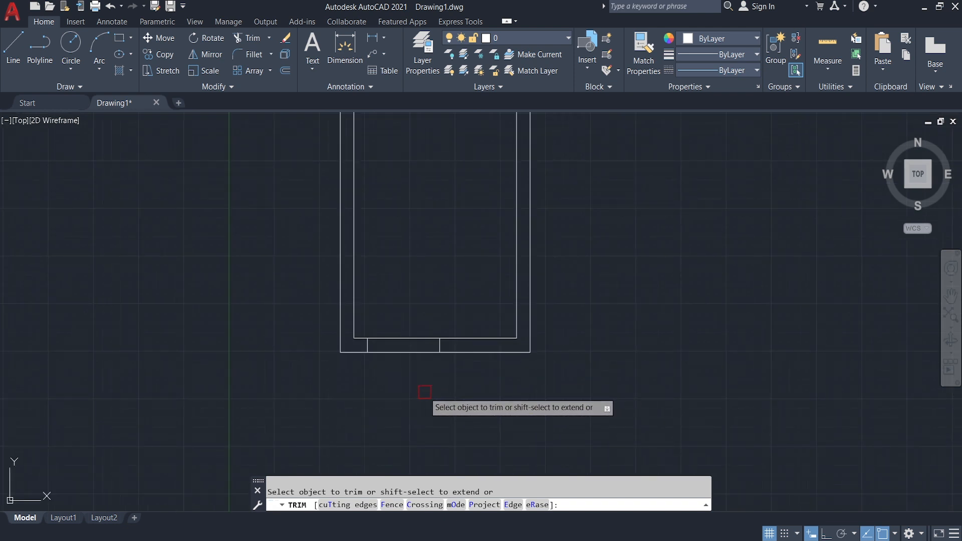
pyautogui.scroll(5, 403, 390)
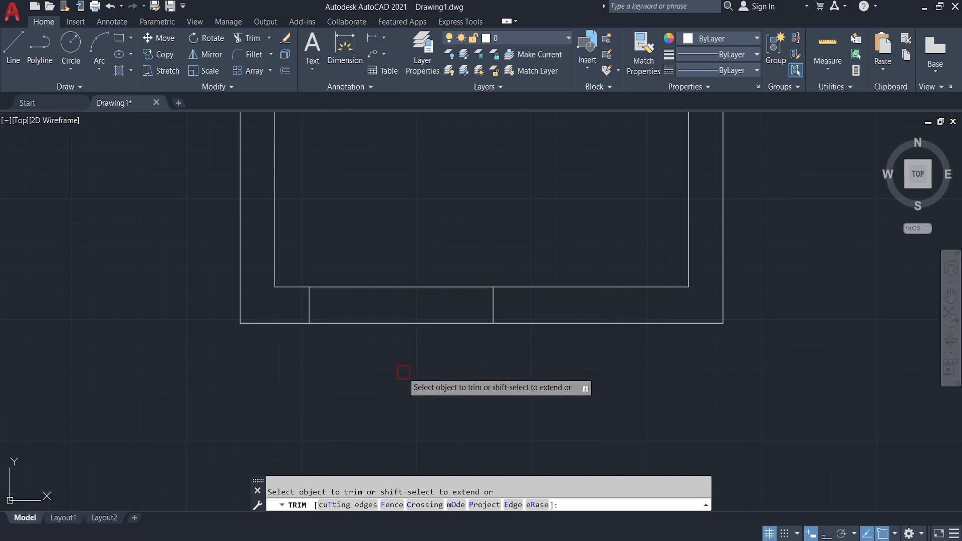
pyautogui.click(427, 230)
pyautogui.click(404, 387)
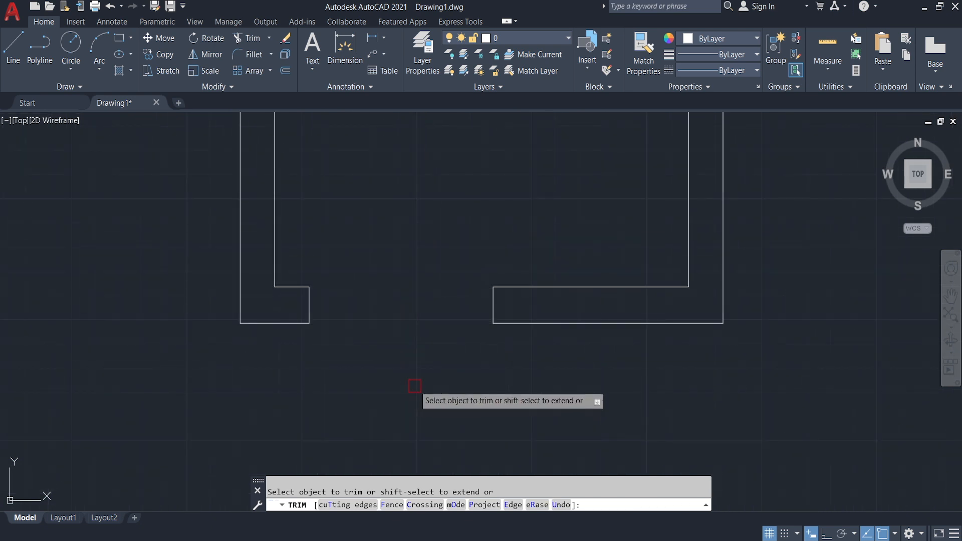
pyautogui.press('Return')
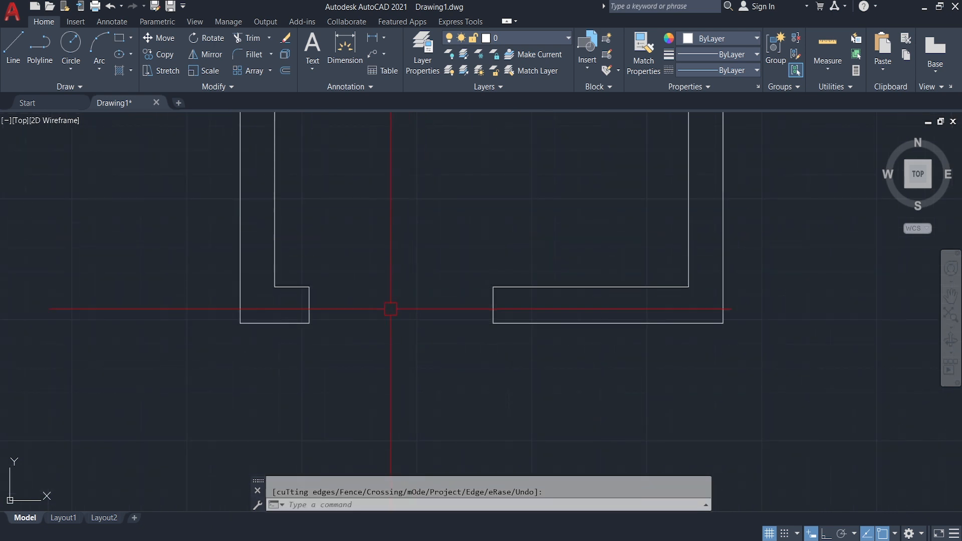
# Draw a 1-unit horizontal line from the midpoint of the doorway's left jamb, pointing right into the opening.
pyautogui.scroll(-6, 390, 285)
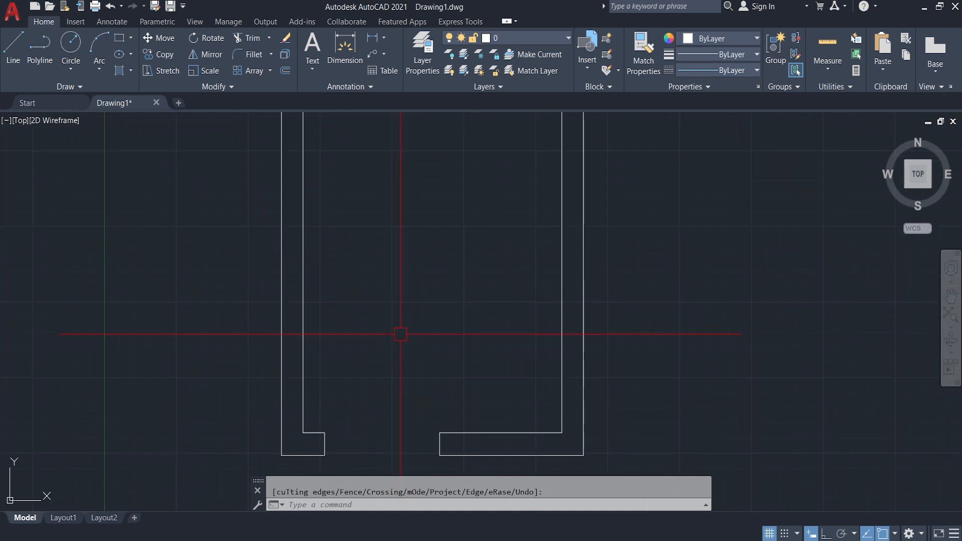
pyautogui.scroll(6, 385, 346)
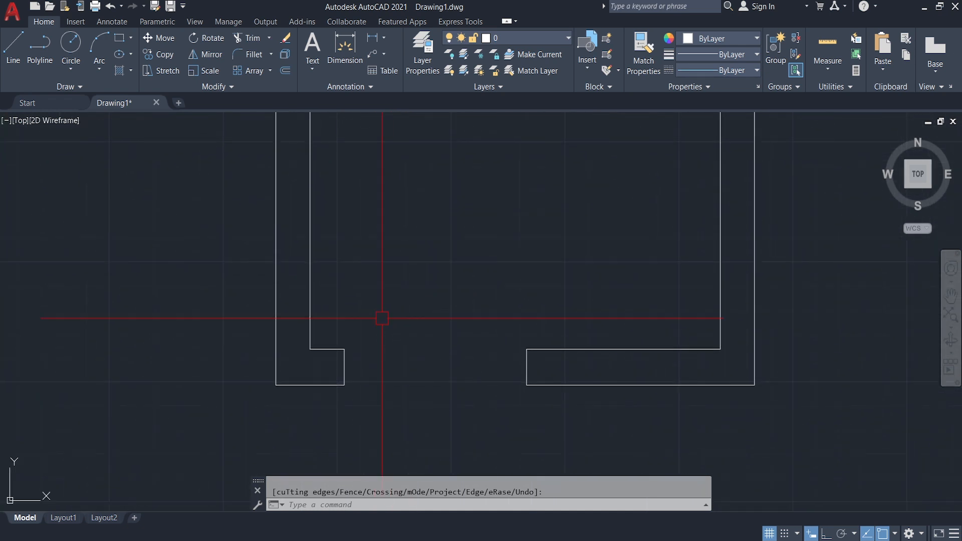
pyautogui.write('L')
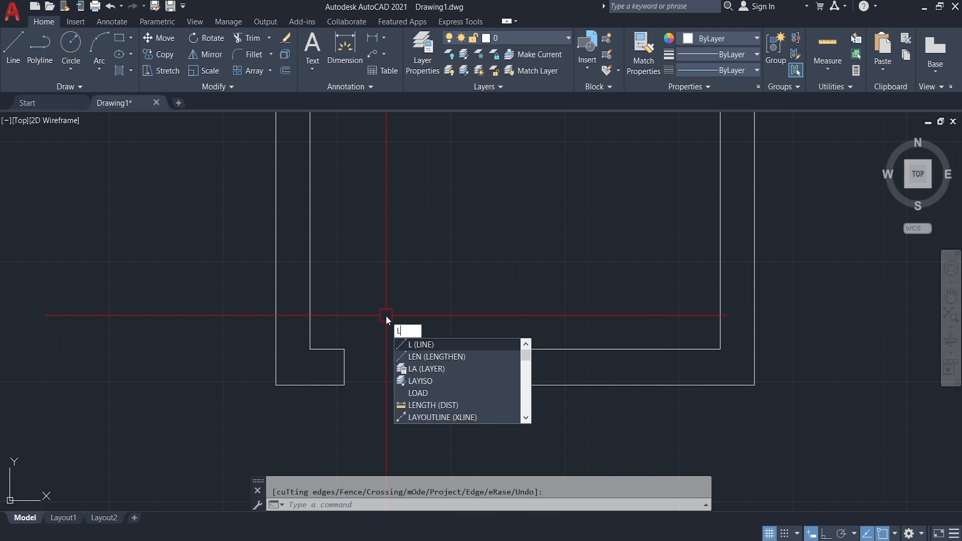
pyautogui.press('Return')
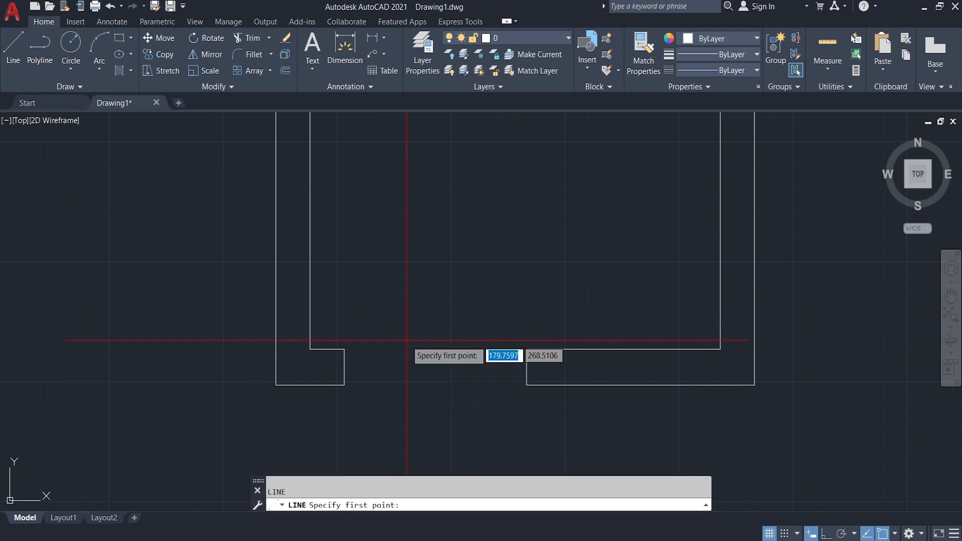
pyautogui.click(344, 367)
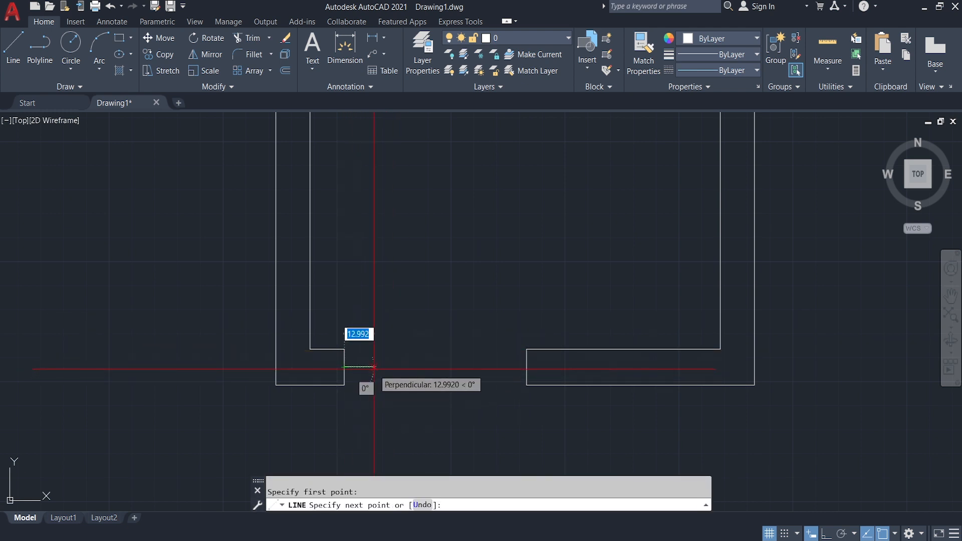
pyautogui.click(374, 368)
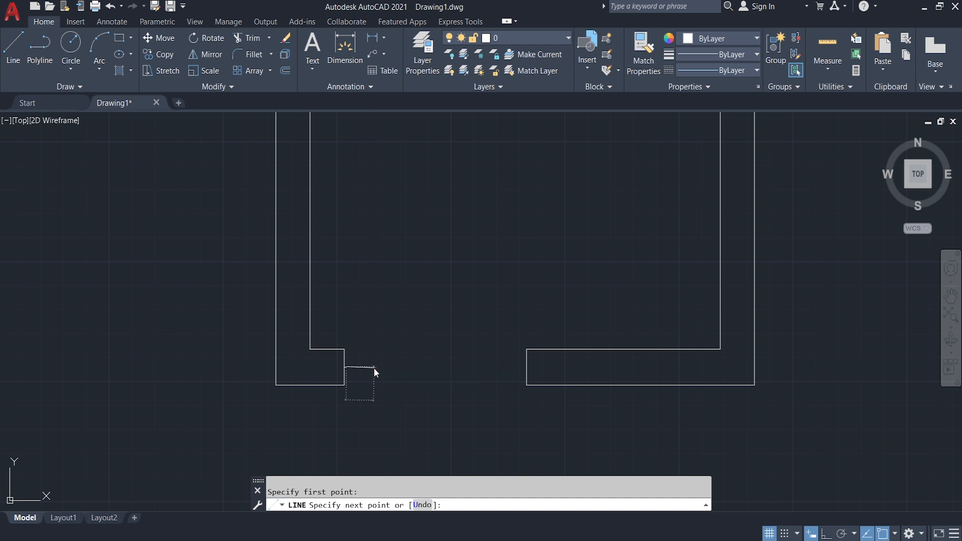
pyautogui.press('Return')
# Draw a 1-unit horizontal line from the midpoint of the doorway's right jamb, pointing left into the opening.
pyautogui.scroll(2, 430, 367)
pyautogui.press('Return')
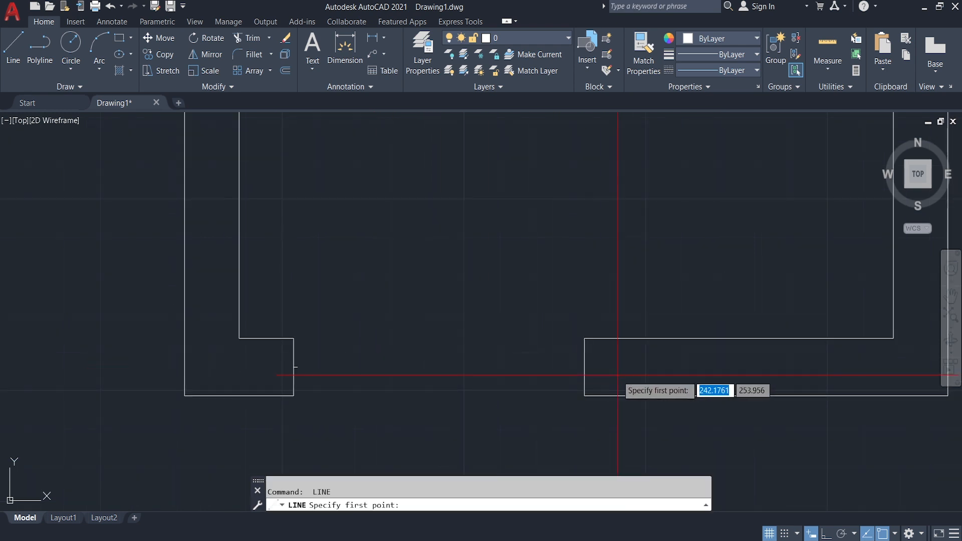
pyautogui.click(585, 366)
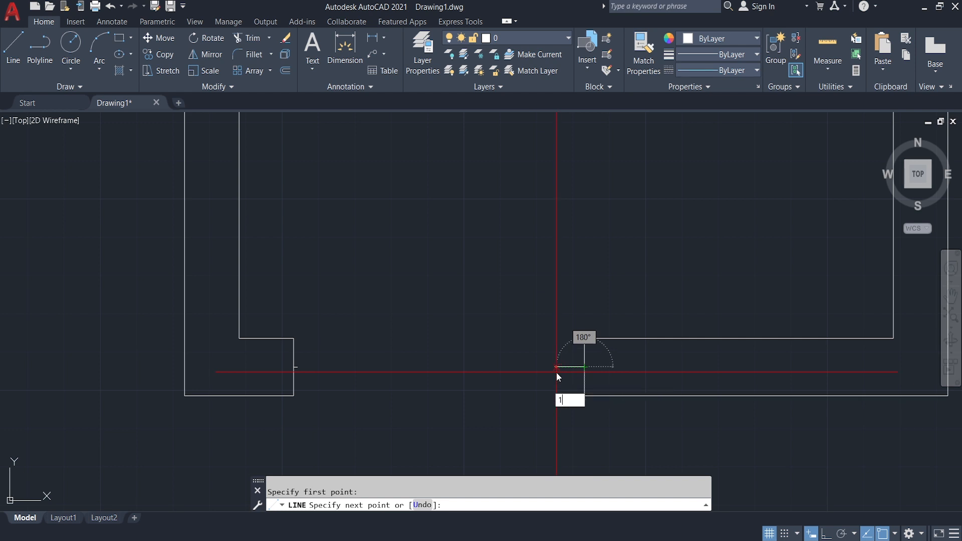
pyautogui.click(557, 372)
pyautogui.press('Return')
# Draw the door leaf as a 78-unit vertical line upward from the free end of the left jamb's short line.
pyautogui.moveTo(415, 295); pyautogui.dragTo(432, 321, button='middle')
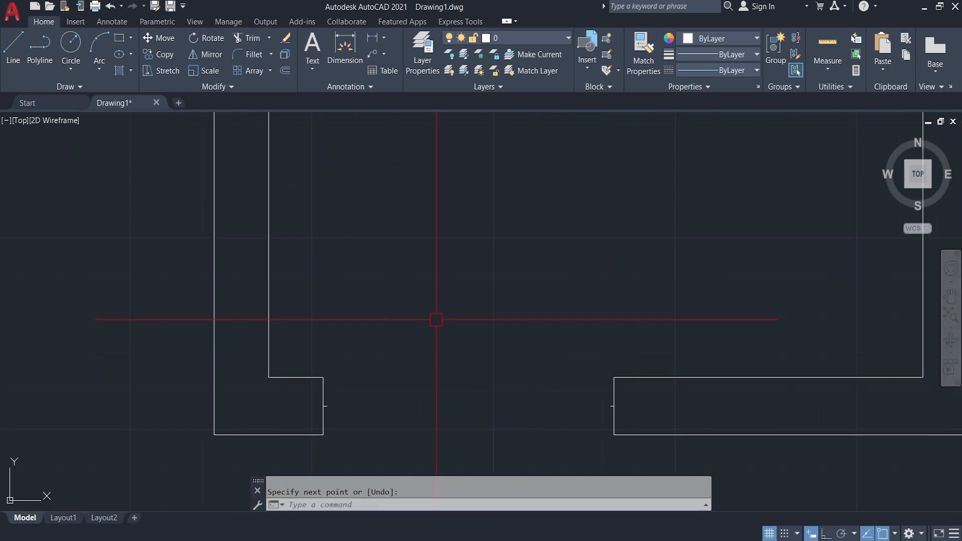
pyautogui.press('Return')
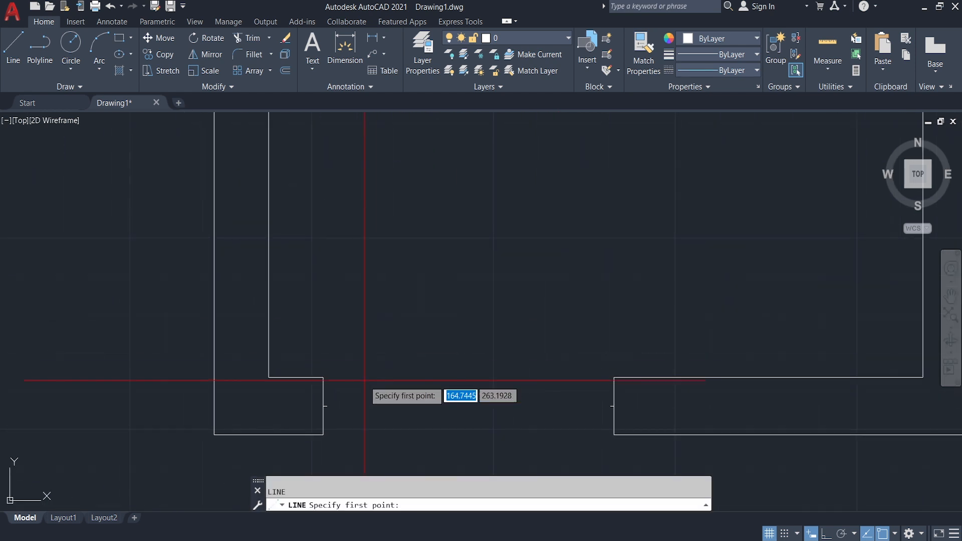
pyautogui.click(326, 406)
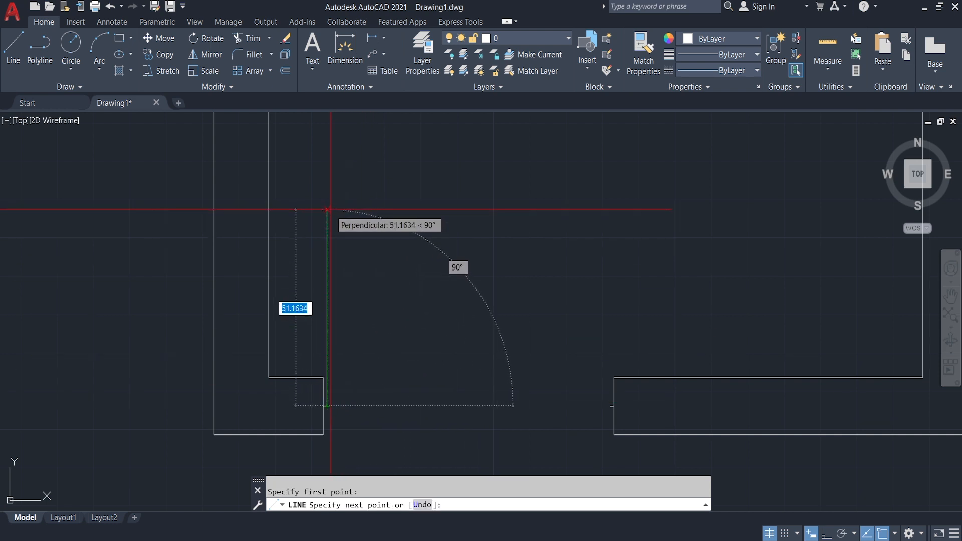
pyautogui.write('76')
pyautogui.press('Return')
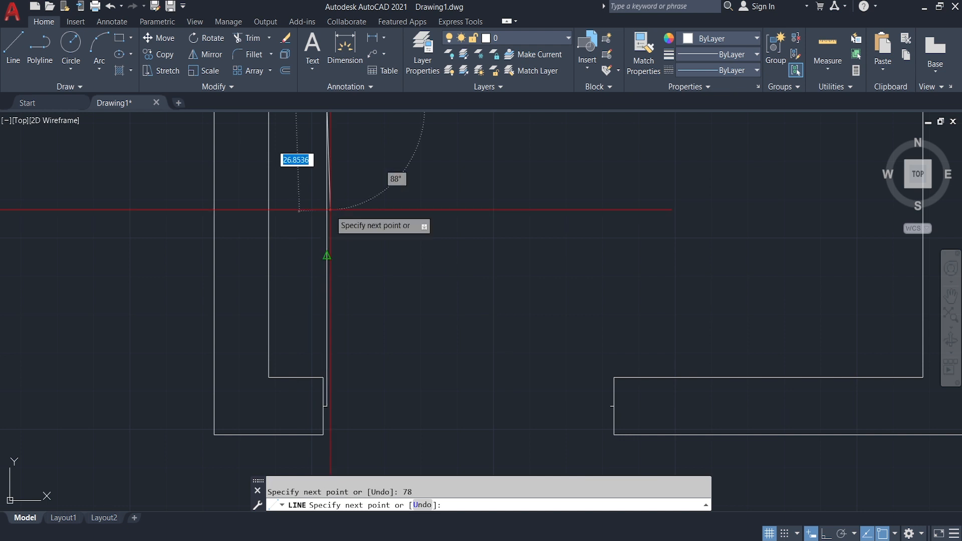
pyautogui.press('Return')
# Draw a Start, End, Direction arc from the door leaf's upper end to the right jamb's short line, using Ortho mode for a horizontal 0° start tangent.
pyautogui.scroll(-4, 348, 250)
pyautogui.moveTo(399, 207); pyautogui.dragTo(391, 208, button='middle')
pyautogui.scroll(2, 352, 257)
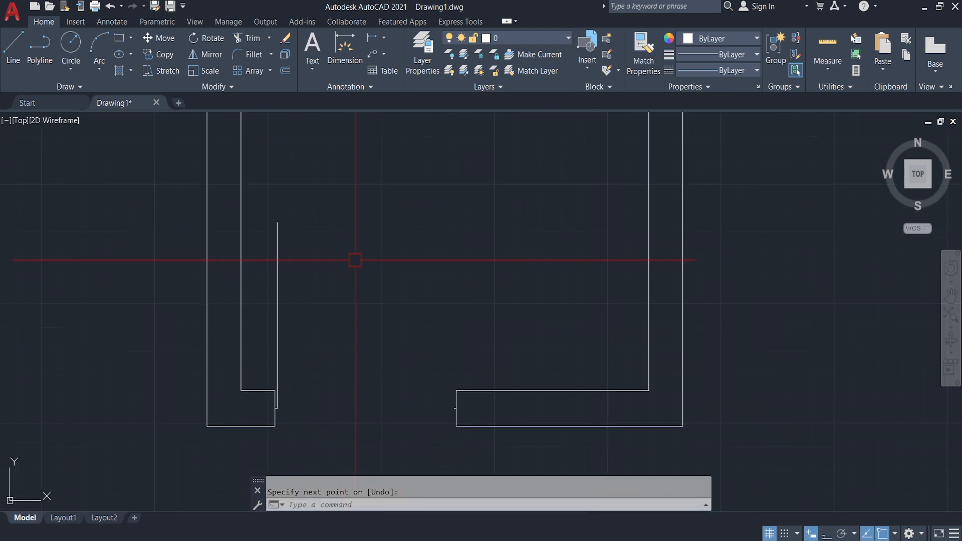
pyautogui.click(99, 68)
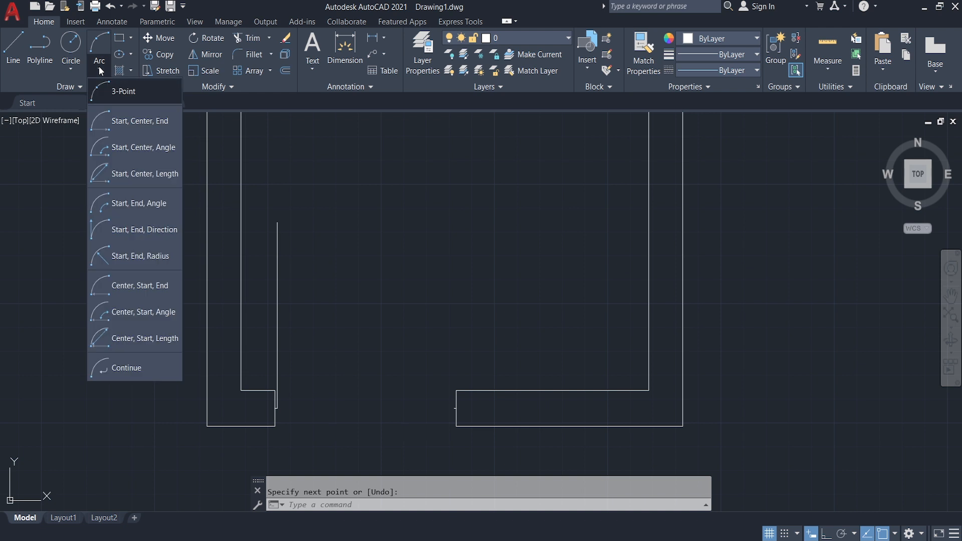
pyautogui.click(140, 230)
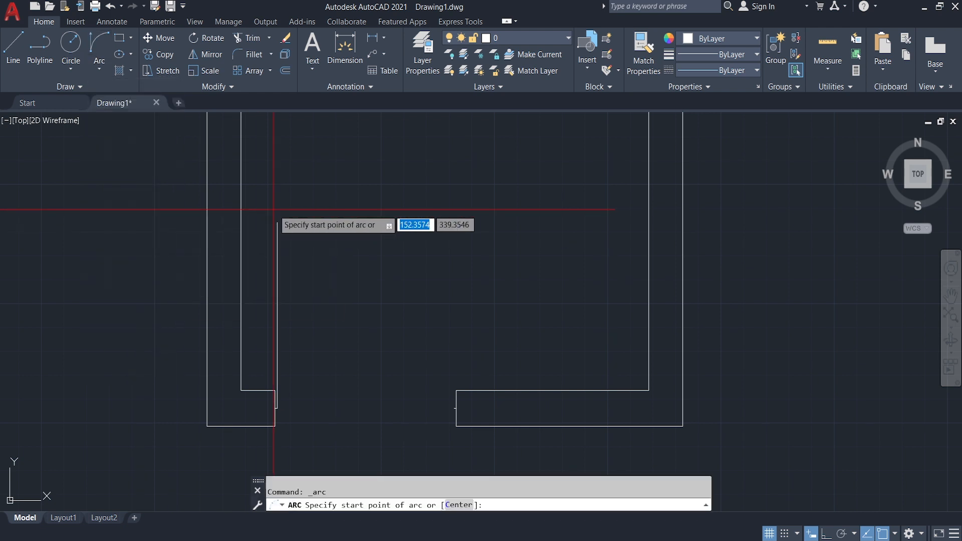
pyautogui.click(277, 222)
pyautogui.scroll(6, 434, 418)
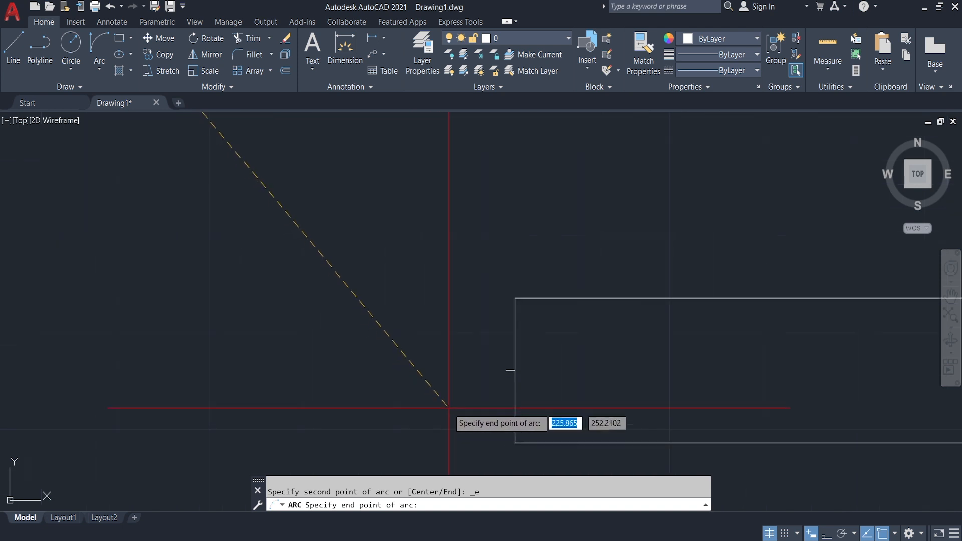
pyautogui.click(488, 380)
pyautogui.scroll(-8, 481, 376)
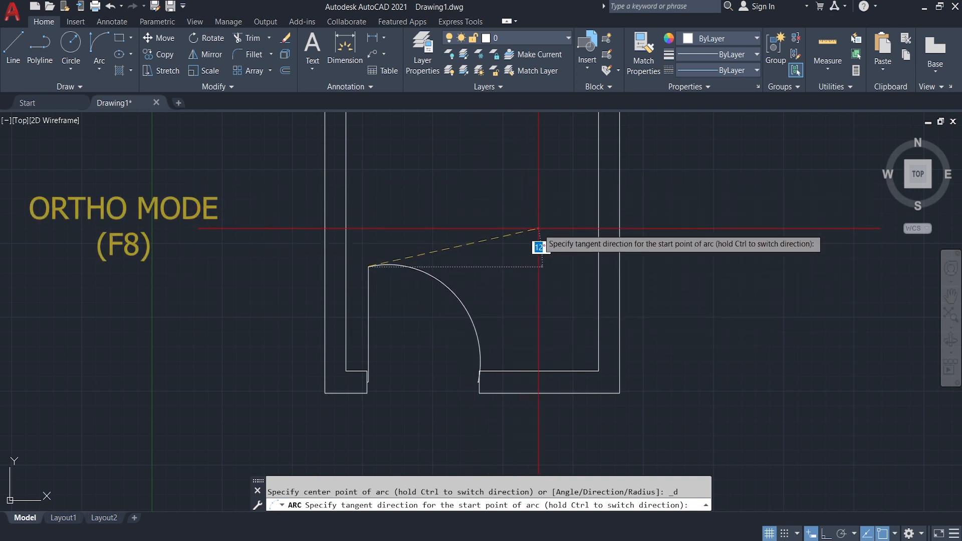
pyautogui.press('F8')
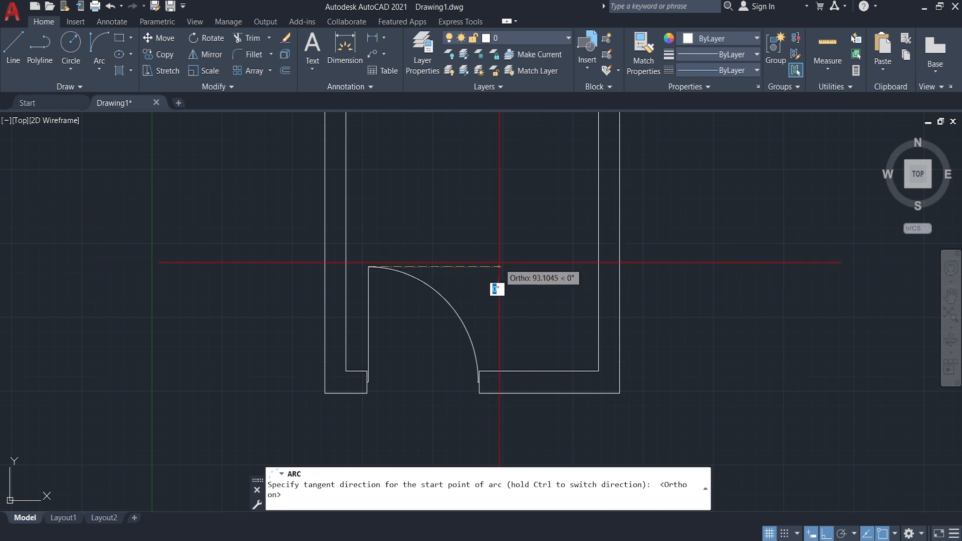
pyautogui.click(500, 262)
# Open the DesignCenter palette with the DESIGNCENTER command.
pyautogui.scroll(-4, 501, 274)
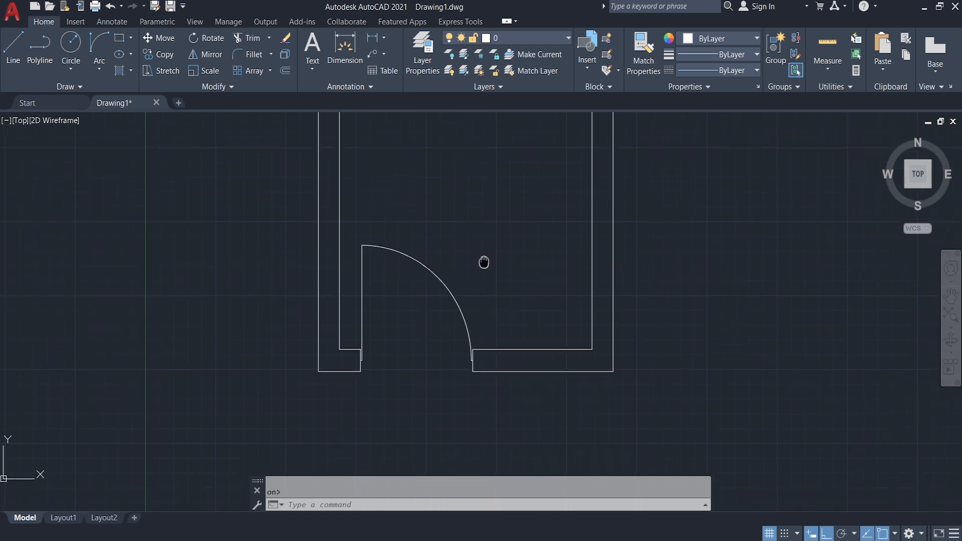
pyautogui.moveTo(446, 245); pyautogui.dragTo(445, 305, button='middle')
pyautogui.scroll(2, 450, 334)
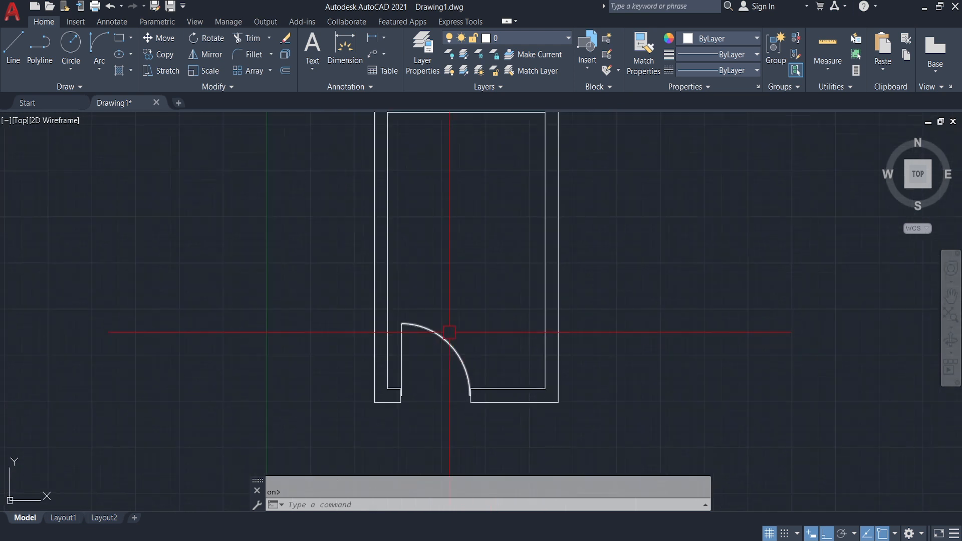
pyautogui.moveTo(473, 195); pyautogui.dragTo(444, 277, button='middle')
pyautogui.scroll(-2, 454, 246)
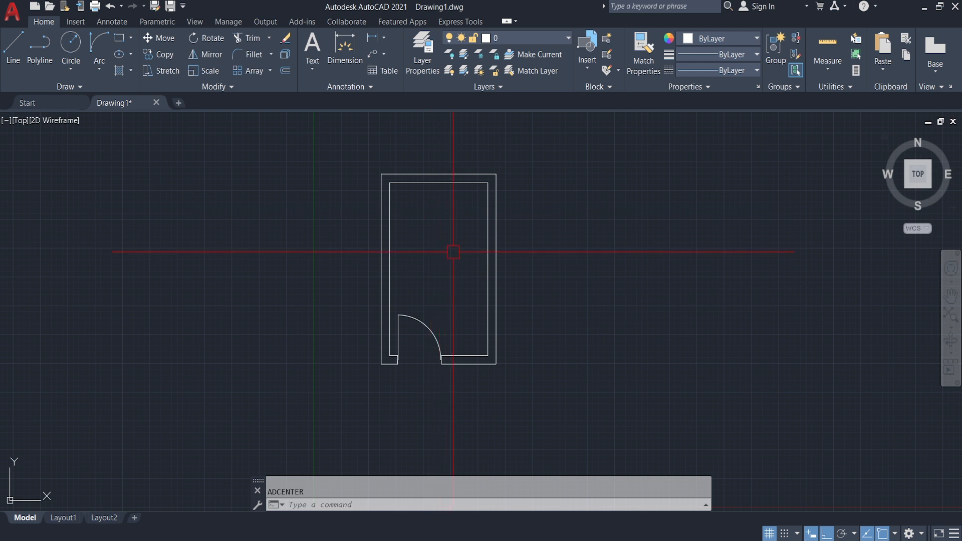
pyautogui.write('DESIGNCENTER')
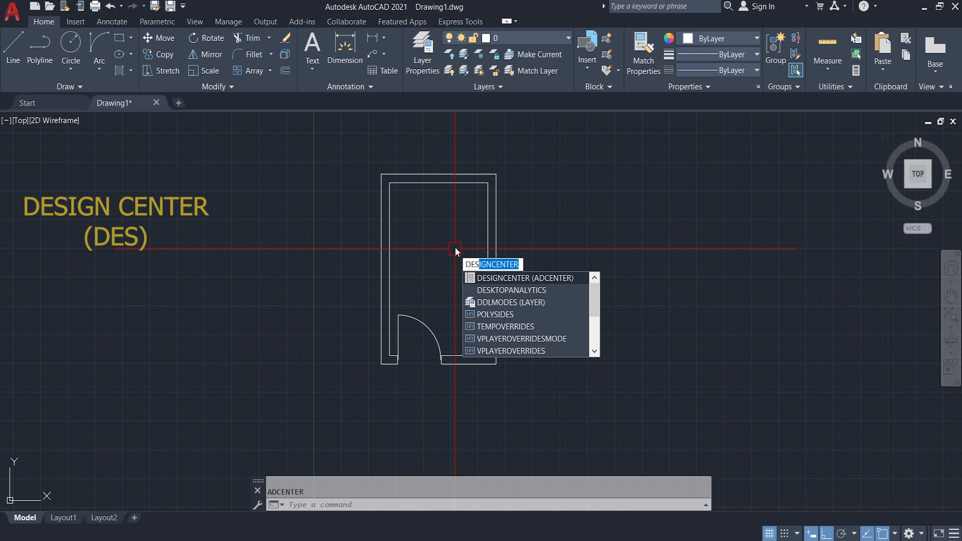
pyautogui.press('Return')
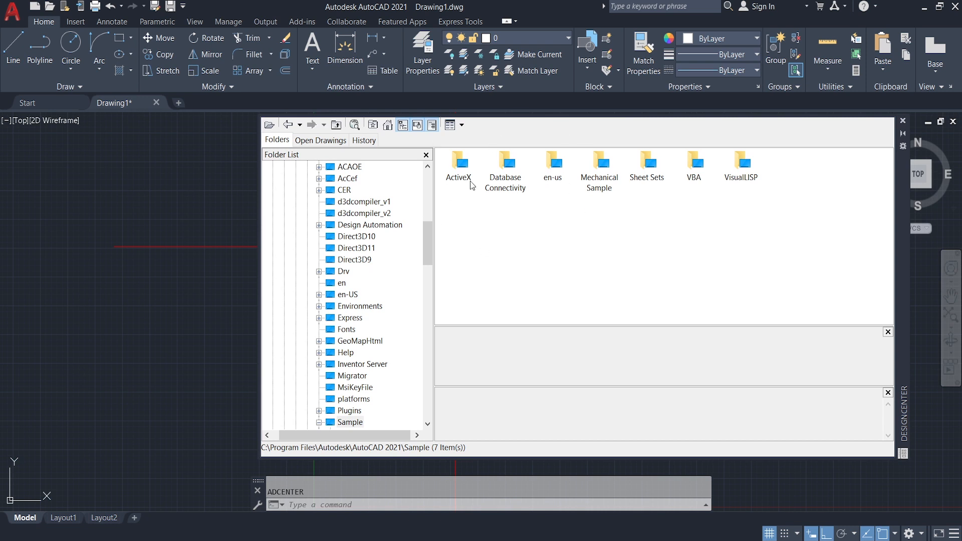
# Browse the Sample folder to en-us, DesignCenter, and open the contents of House Designer.dwg.
pyautogui.click(386, 128)
pyautogui.doubleClick(554, 163)
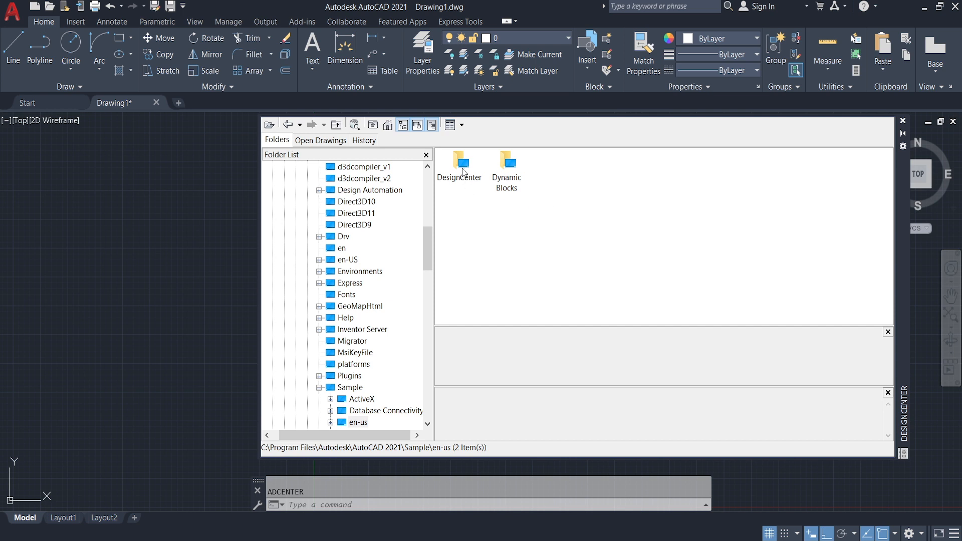
pyautogui.doubleClick(462, 169)
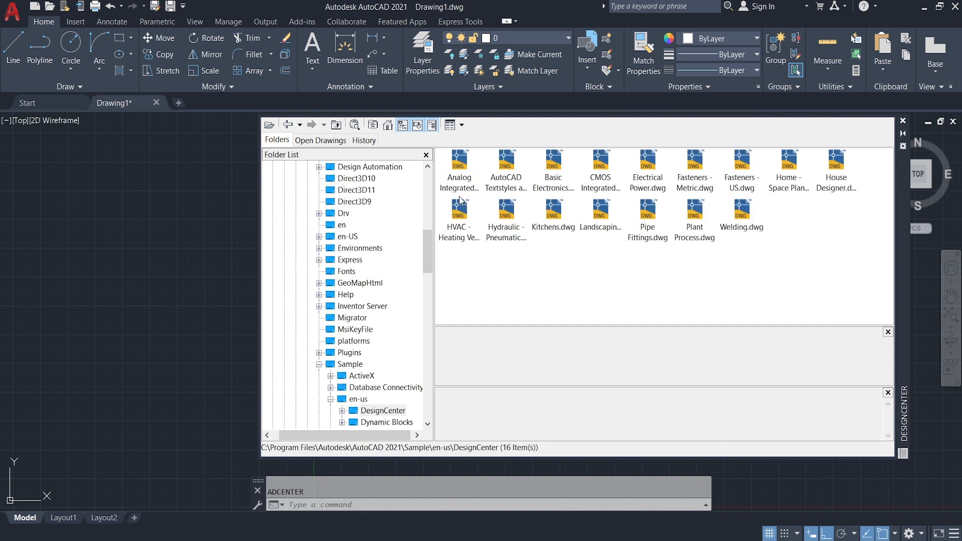
pyautogui.doubleClick(839, 164)
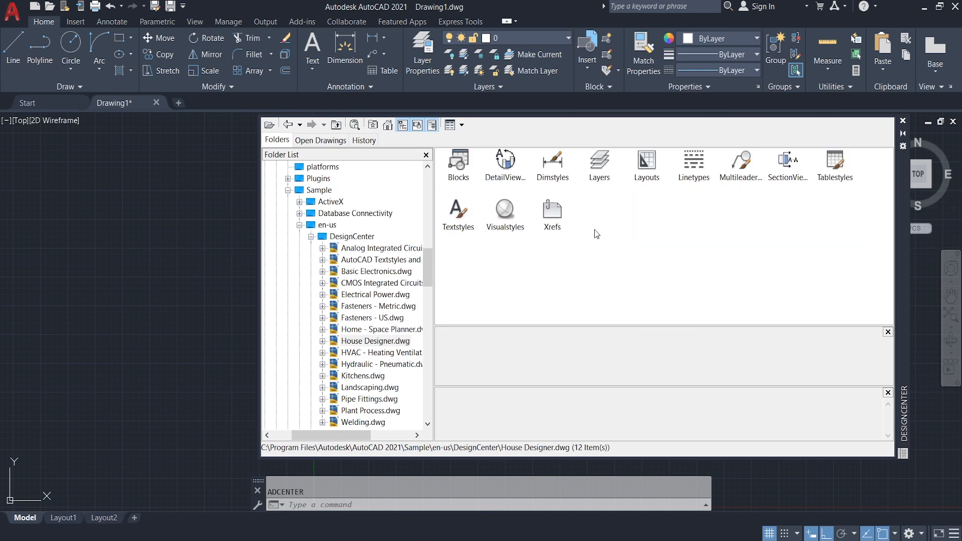
# Open the Blocks collection of House Designer.dwg and set the drawing's insertion scale units to Centimeters.
pyautogui.doubleClick(454, 159)
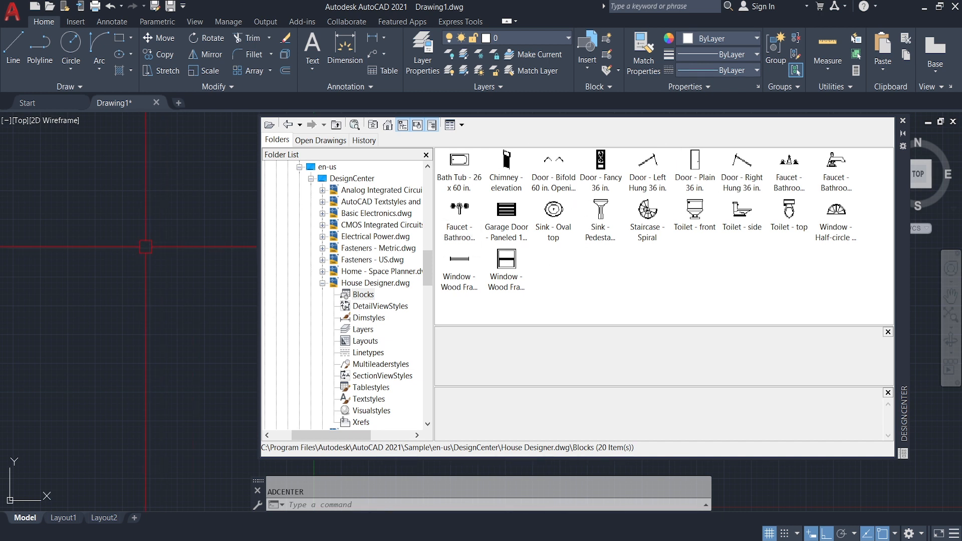
pyautogui.write('un')
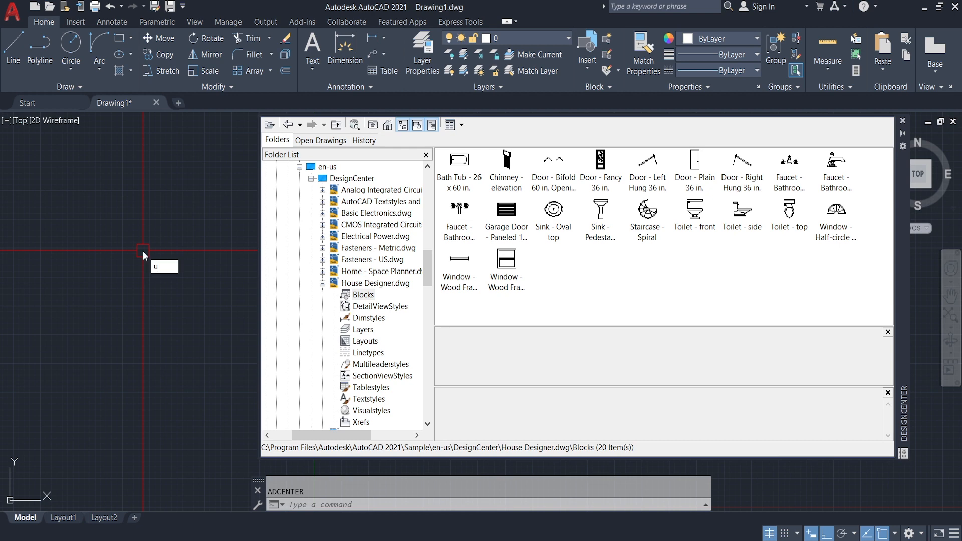
pyautogui.press('Return')
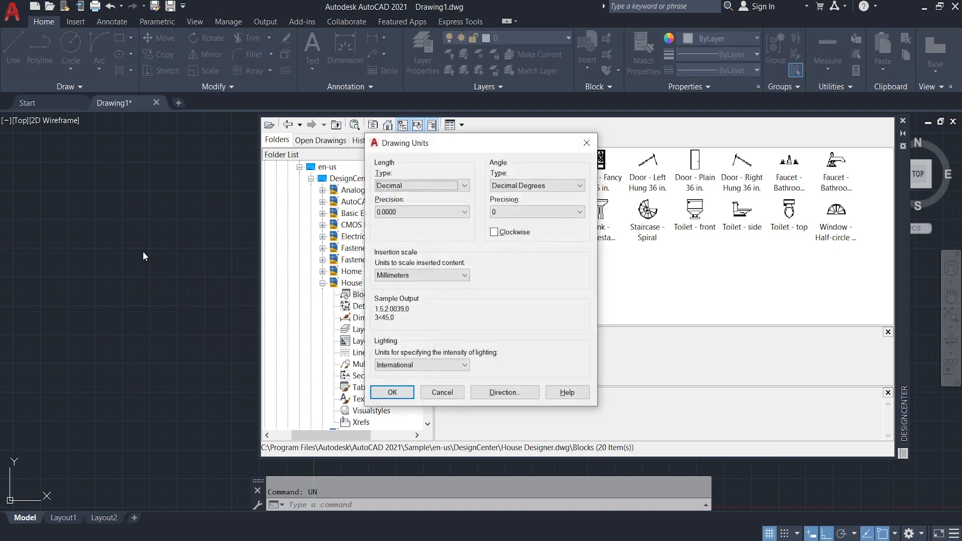
pyautogui.moveTo(494, 151)
pyautogui.mouseDown()
pyautogui.moveTo(380, 139)
pyautogui.moveTo(185, 143)
pyautogui.moveTo(179, 159)
pyautogui.mouseUp()
pyautogui.click(102, 285)
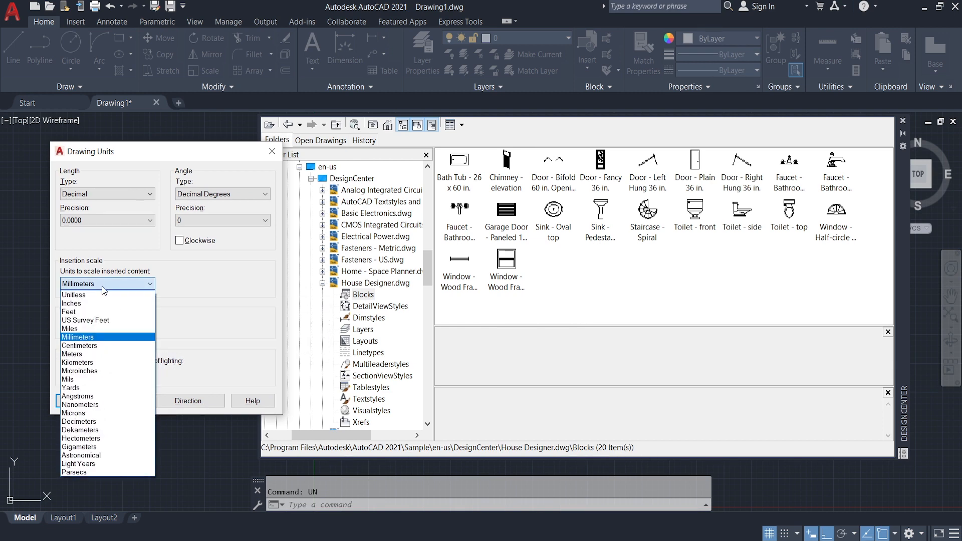
pyautogui.click(95, 346)
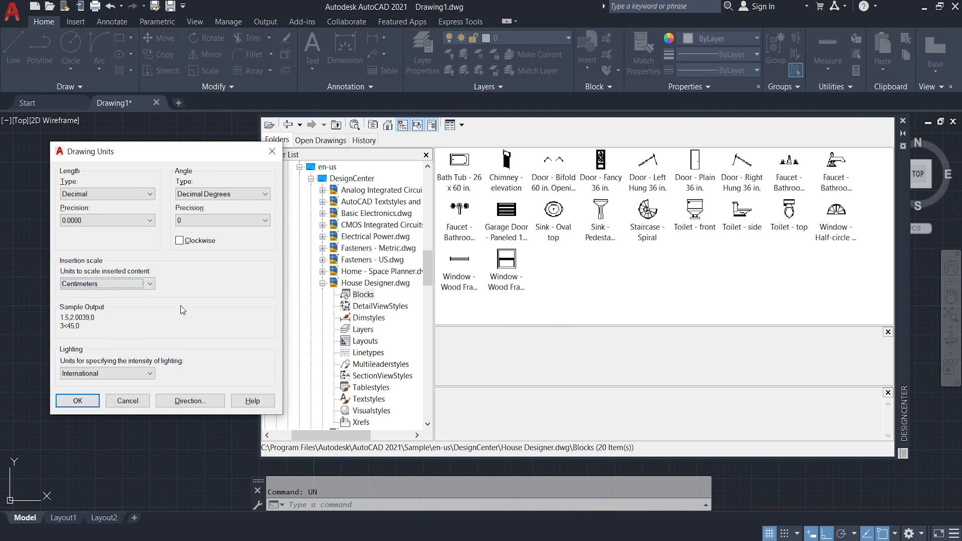
pyautogui.click(78, 402)
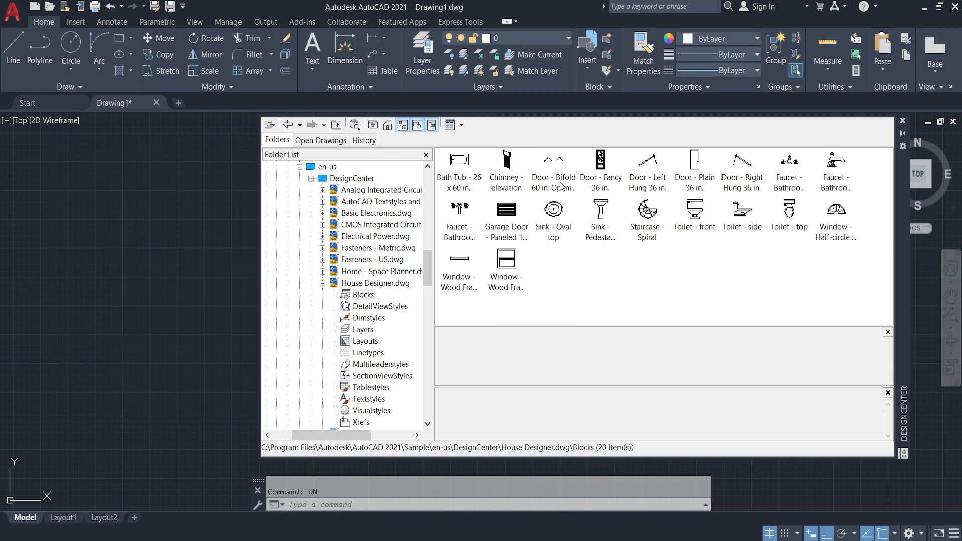
# Insert the Bath Tub - 26 x 60 in., Toilet - top and Sink - Oval top blocks beside the room, and close DesignCenter.
pyautogui.moveTo(459, 166); pyautogui.dragTo(113, 192)
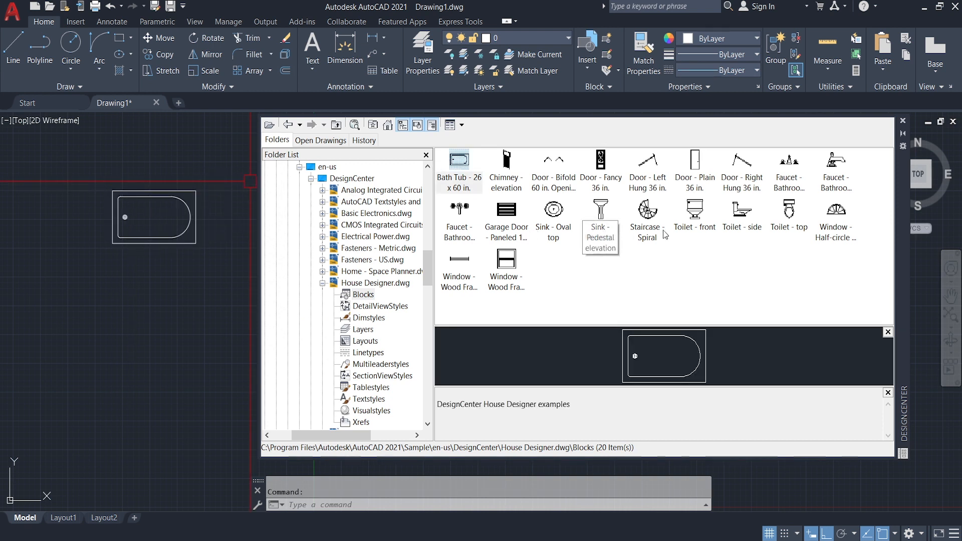
pyautogui.moveTo(785, 211); pyautogui.dragTo(115, 279)
pyautogui.moveTo(560, 217); pyautogui.dragTo(200, 314)
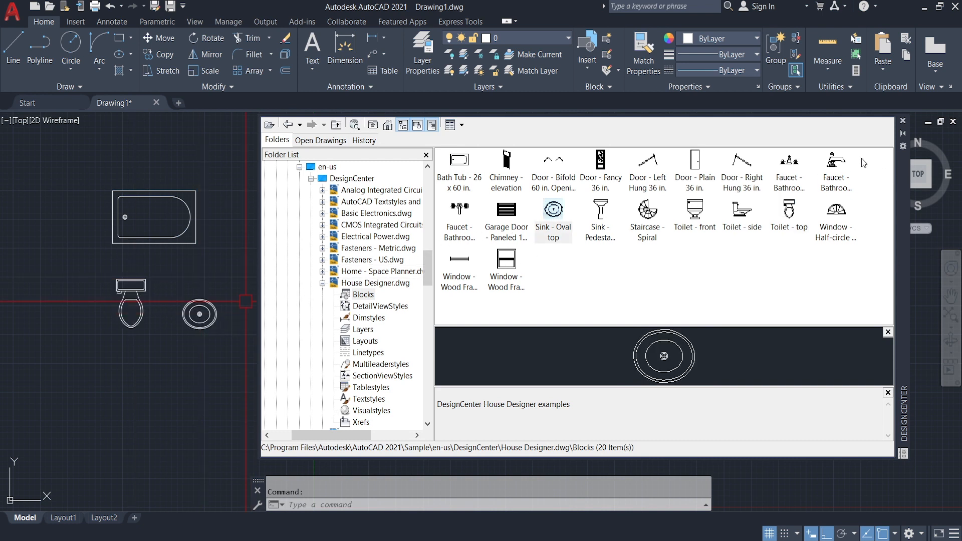
pyautogui.click(904, 121)
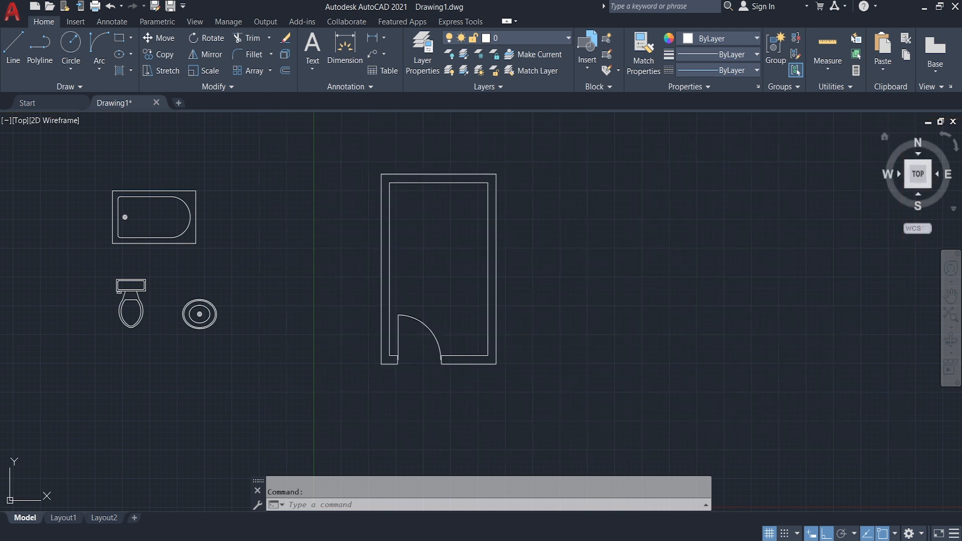
# Move the bathtub block by its upper-left corner to the upper-left inner corner of the room's walls.
pyautogui.moveTo(456, 190); pyautogui.dragTo(517, 199, button='middle')
pyautogui.click(297, 222)
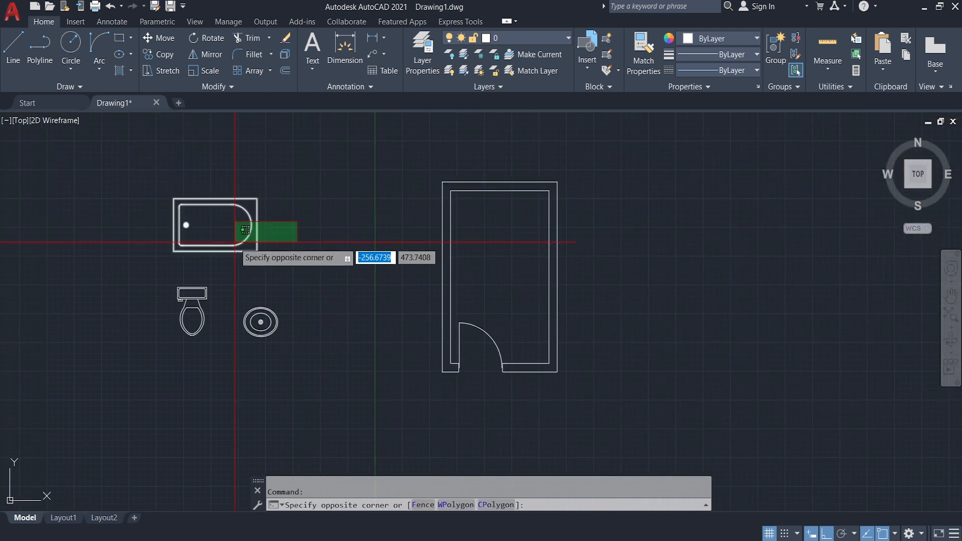
pyautogui.click(234, 242)
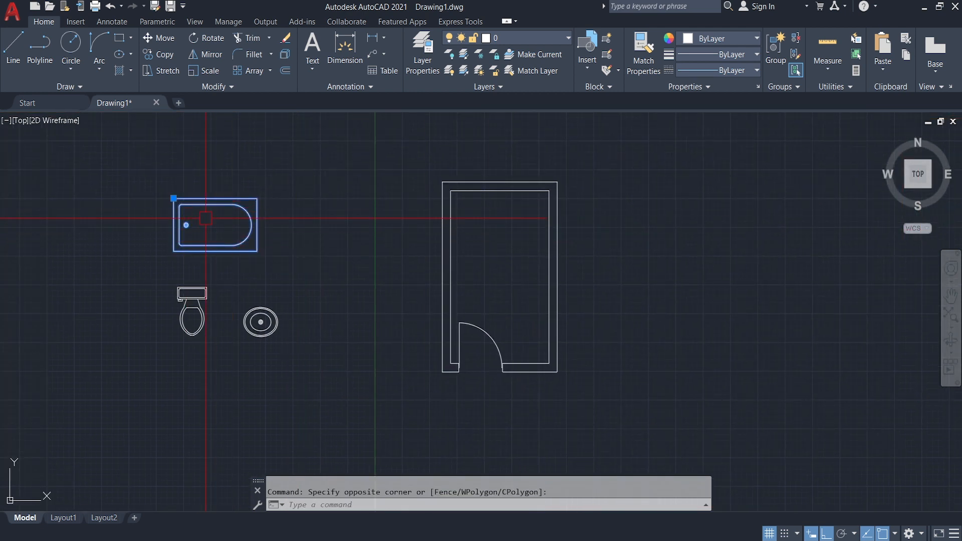
pyautogui.scroll(2, 512, 218)
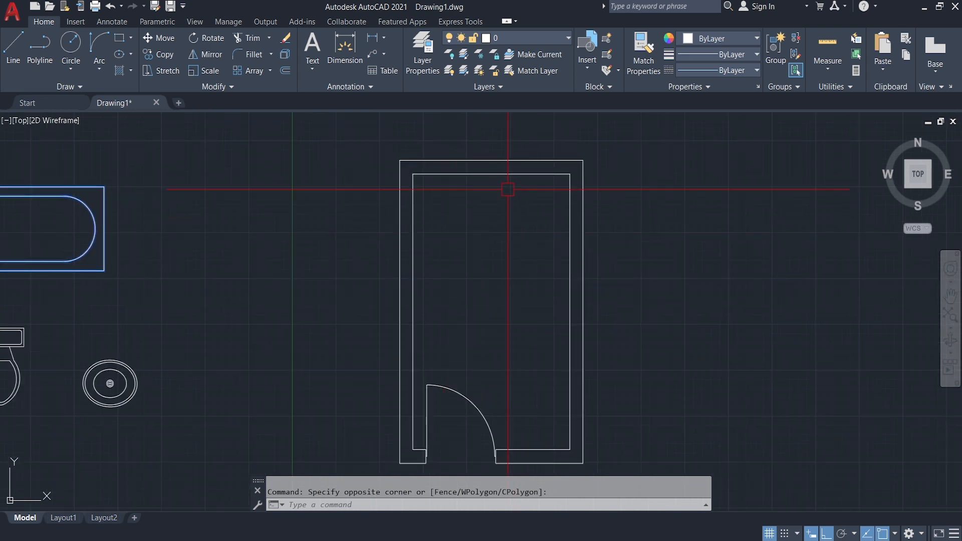
pyautogui.scroll(-2, 516, 216)
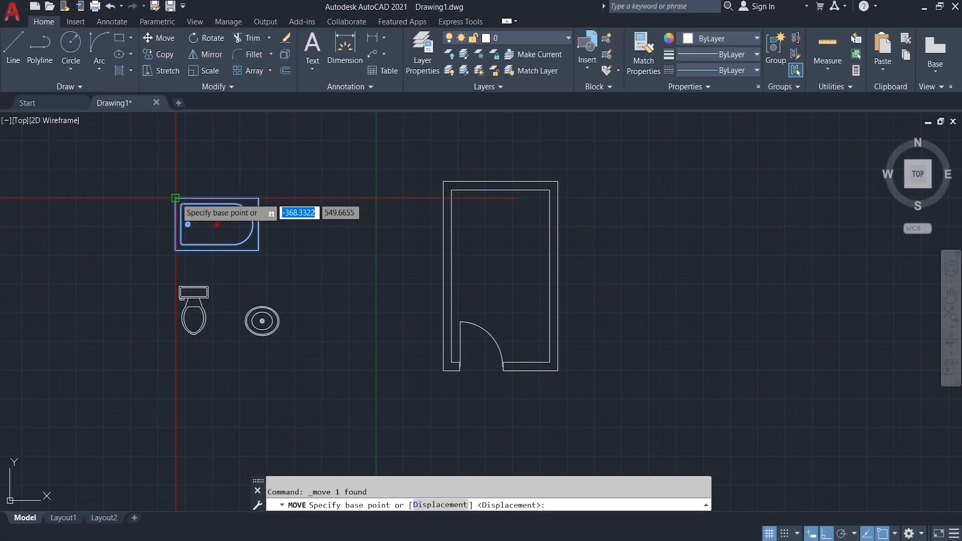
pyautogui.click(175, 198)
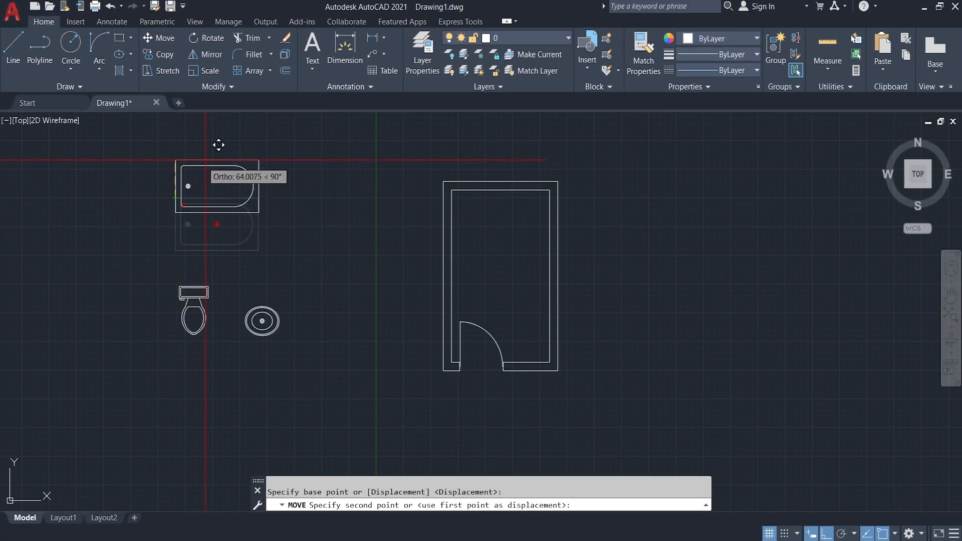
pyautogui.scroll(4, 470, 209)
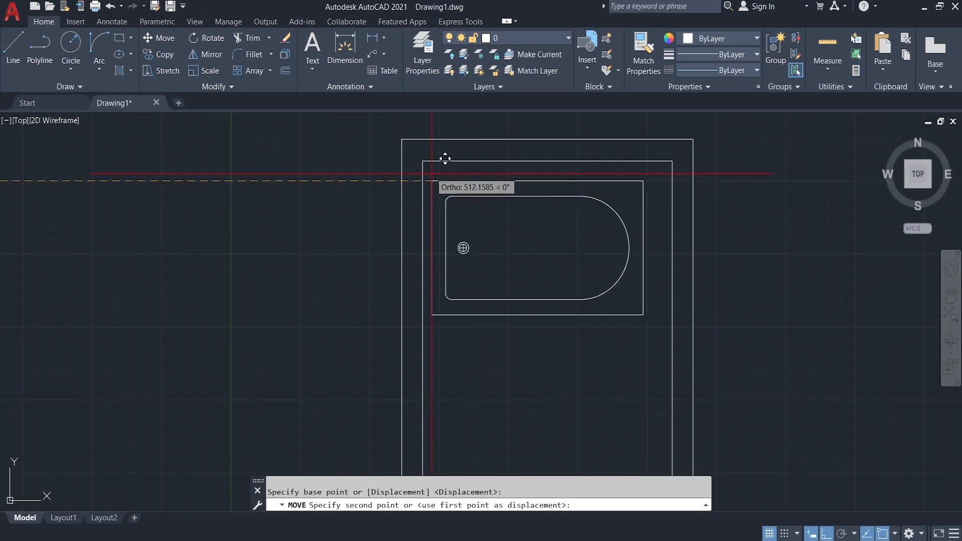
pyautogui.click(423, 161)
pyautogui.scroll(-4, 447, 219)
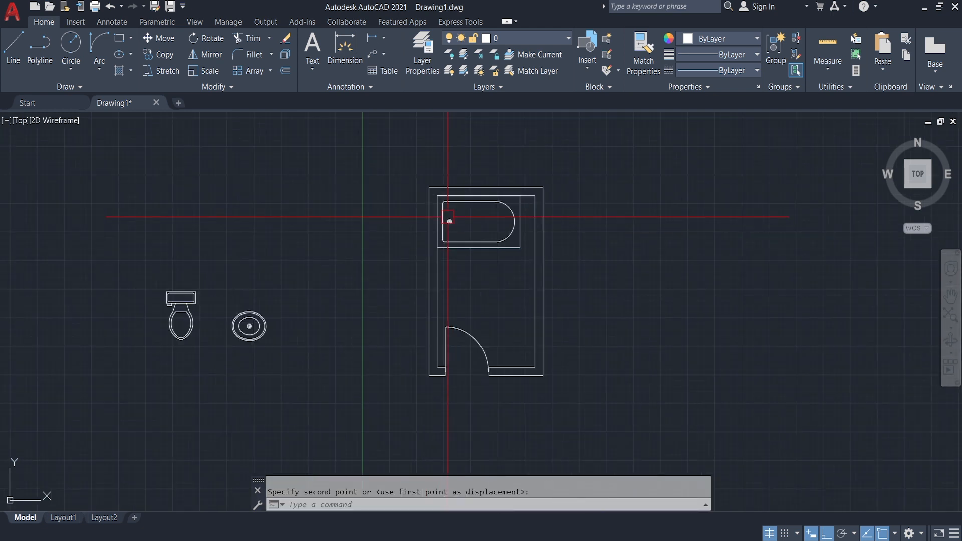
# Examine the fit of the bathtub between the inner walls, especially the gap at its right end.
pyautogui.scroll(2, 509, 219)
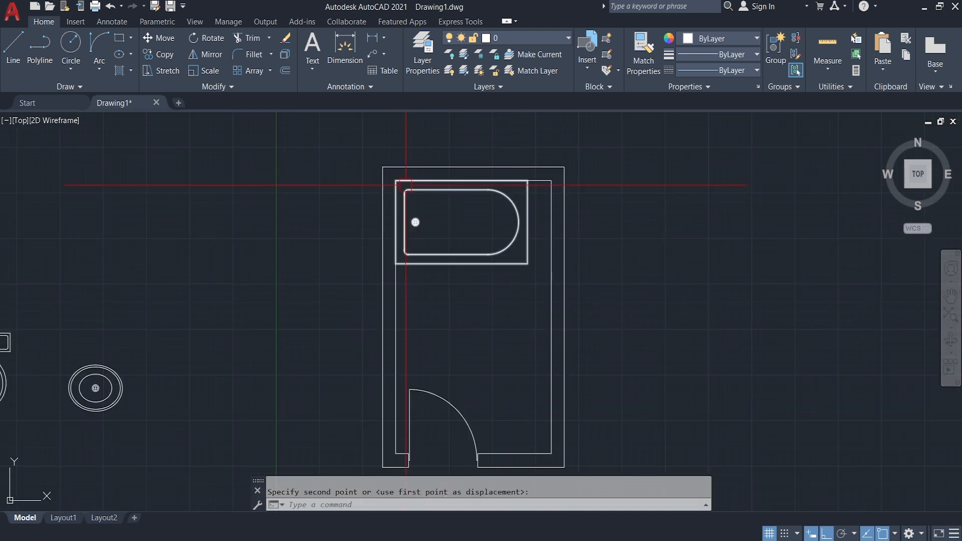
pyautogui.scroll(-2, 531, 241)
pyautogui.scroll(5, 495, 232)
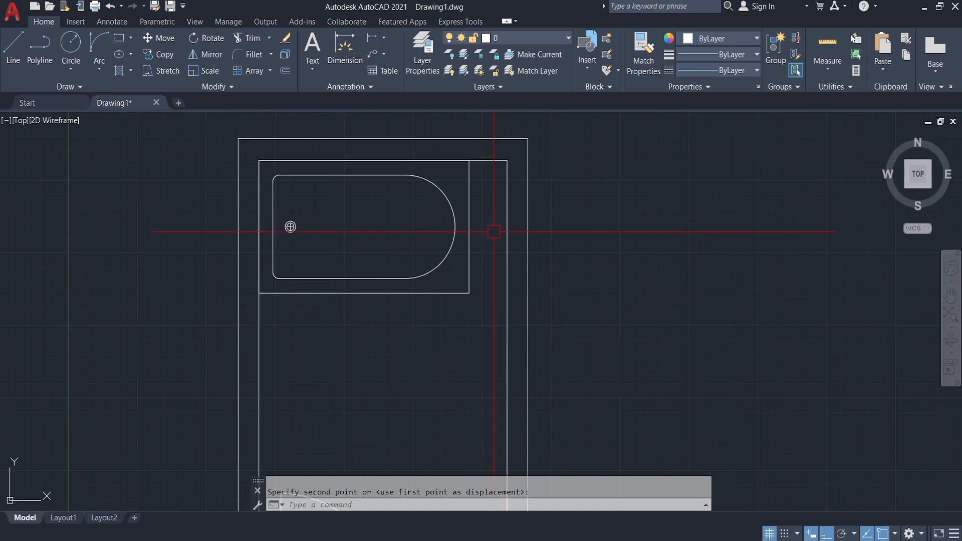
pyautogui.scroll(-2, 489, 220)
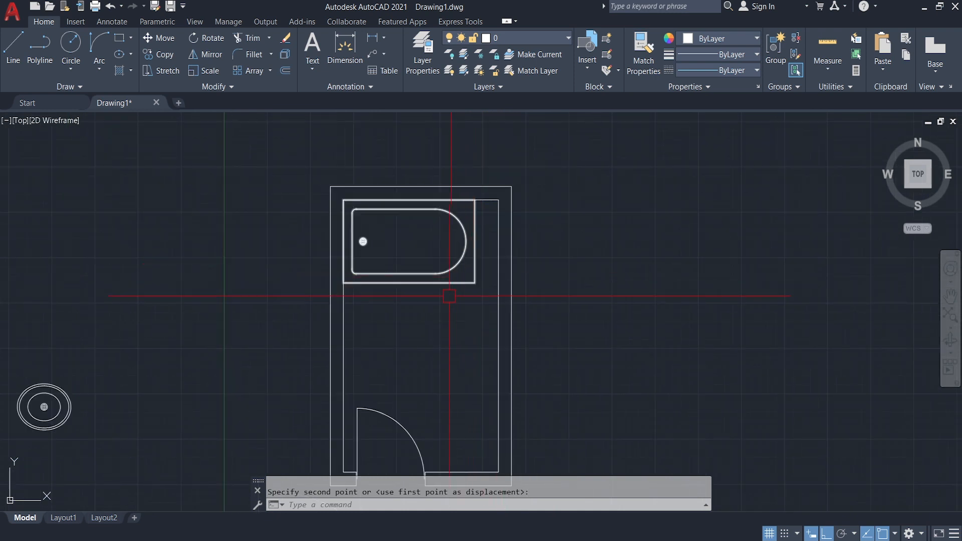
pyautogui.scroll(2, 441, 283)
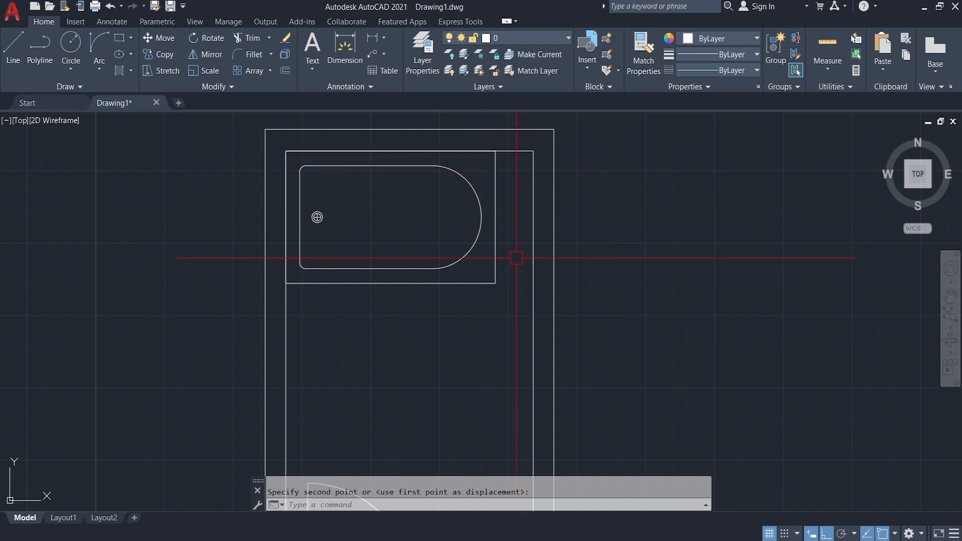
pyautogui.scroll(2, 516, 259)
pyautogui.moveTo(520, 313); pyautogui.dragTo(499, 368, button='middle')
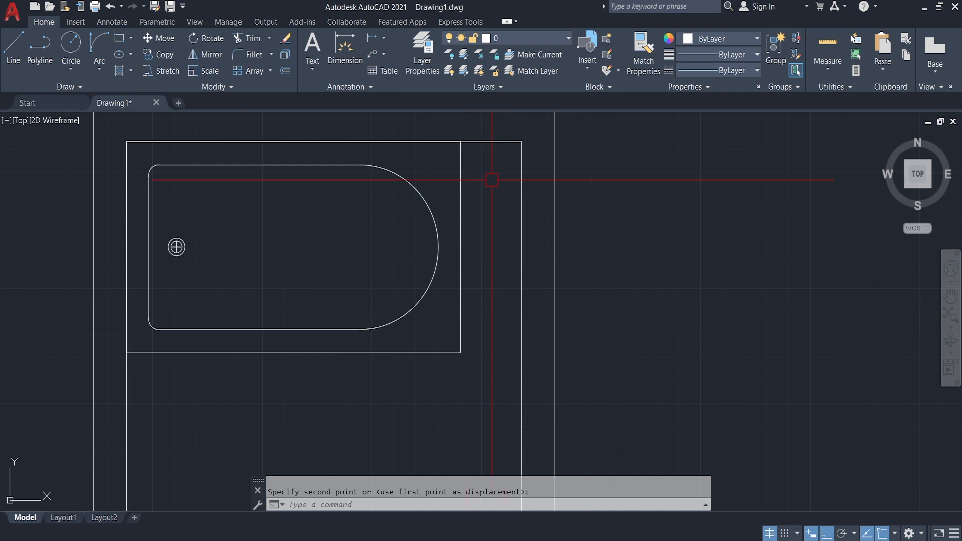
pyautogui.scroll(-2, 492, 204)
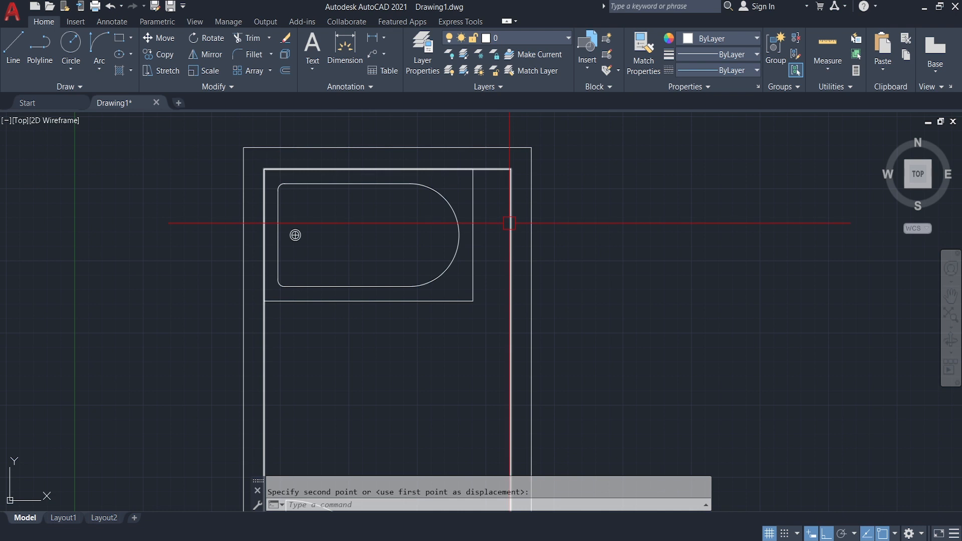
pyautogui.scroll(-5, 443, 236)
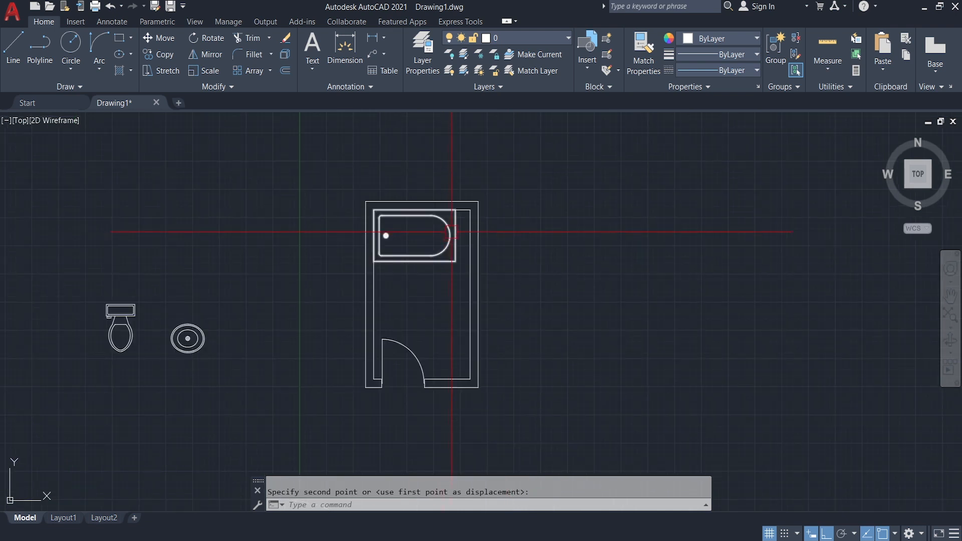
pyautogui.scroll(5, 451, 230)
pyautogui.moveTo(451, 211); pyautogui.dragTo(465, 248, button='middle')
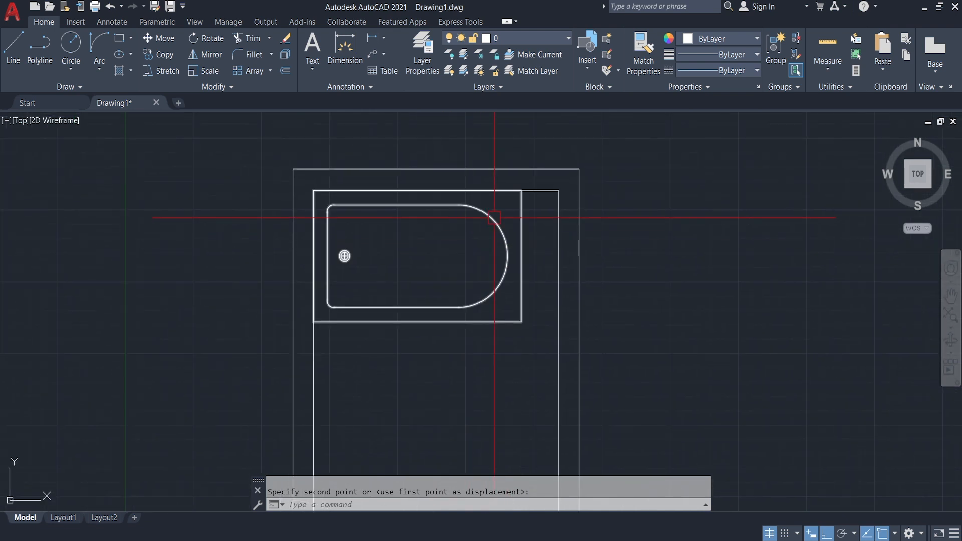
pyautogui.click(494, 218)
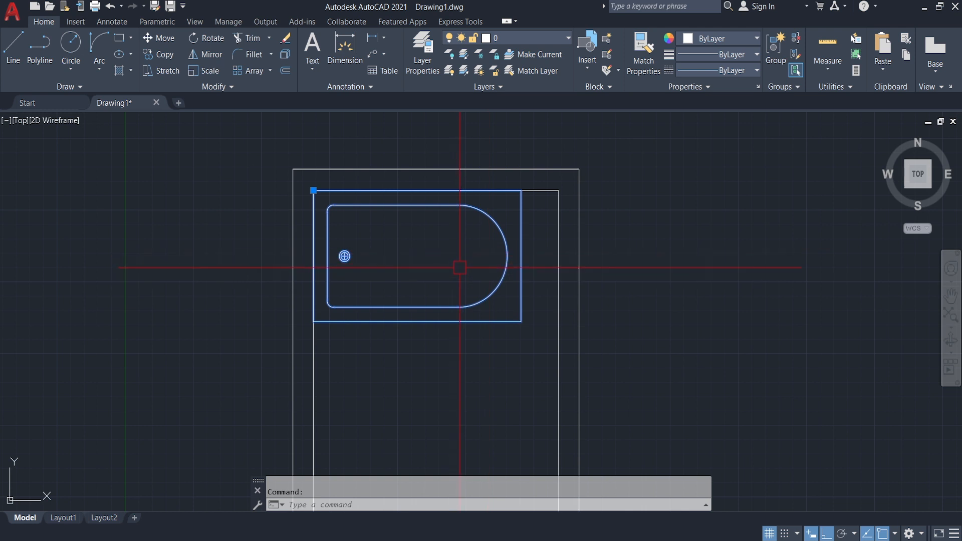
pyautogui.press('Escape')
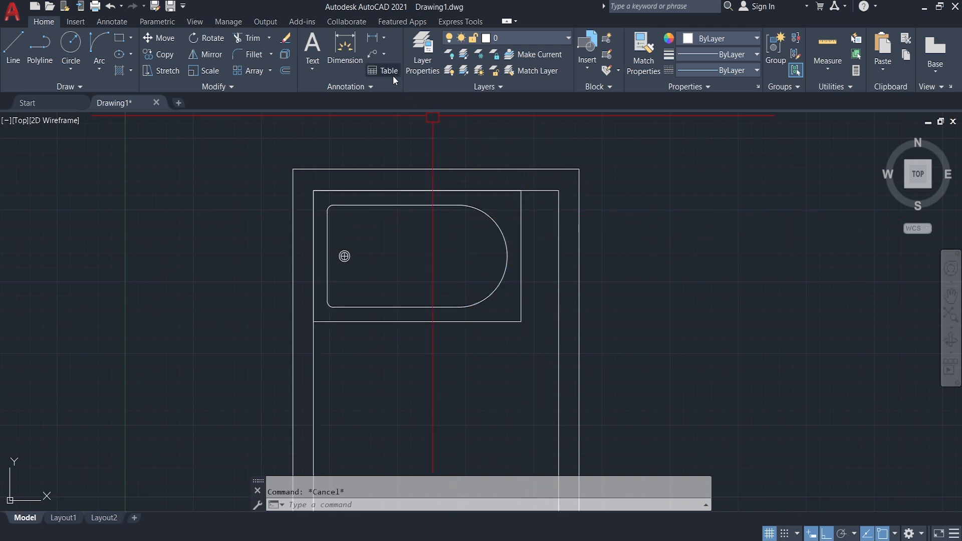
# Add a linear dimension across the gap from the bathtub's upper-right corner to the inner right wall.
pyautogui.click(373, 40)
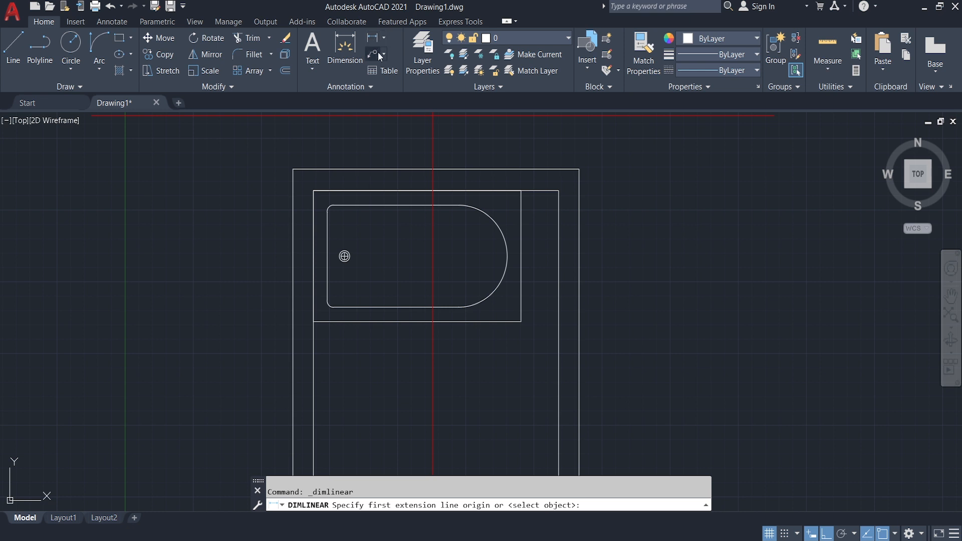
pyautogui.scroll(2, 532, 200)
pyautogui.click(511, 185)
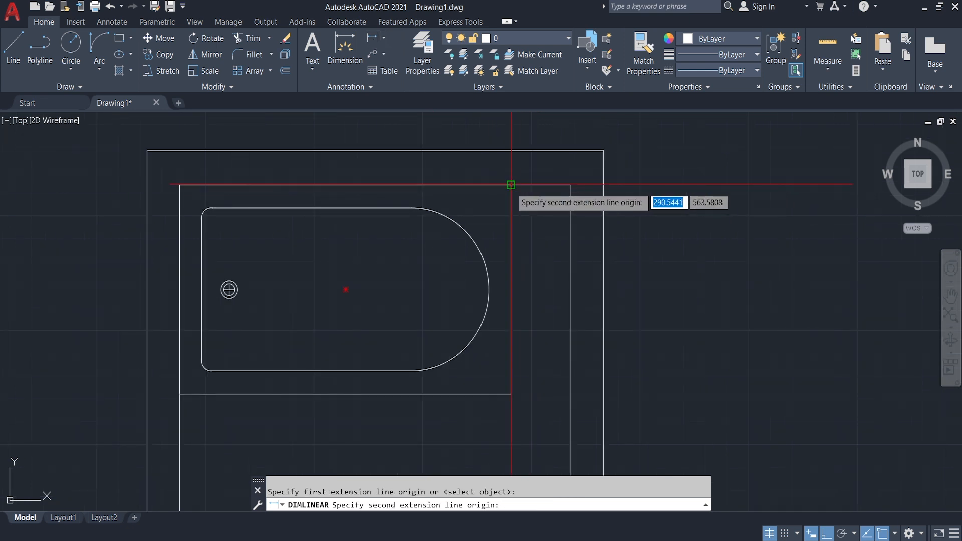
pyautogui.click(571, 185)
pyautogui.click(548, 204)
pyautogui.scroll(4, 547, 202)
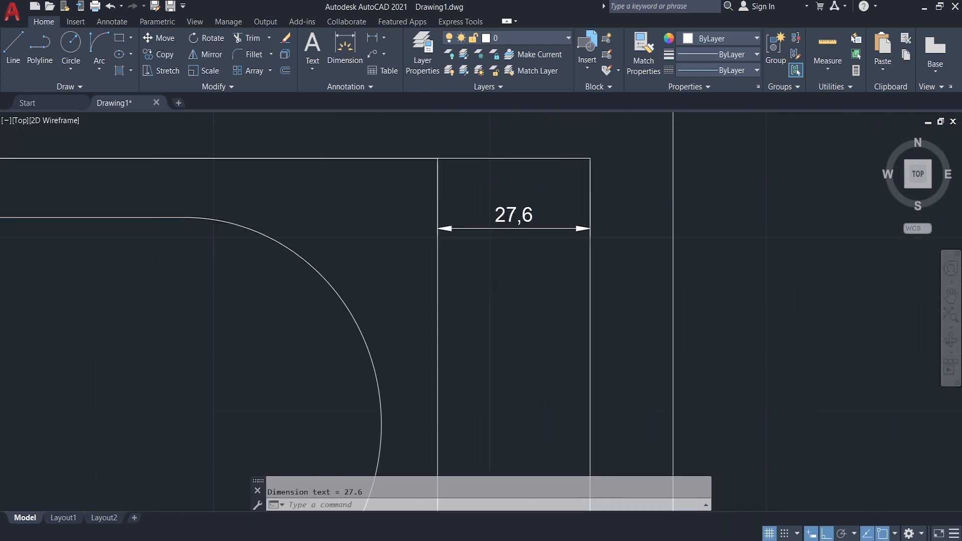
pyautogui.scroll(-7, 546, 200)
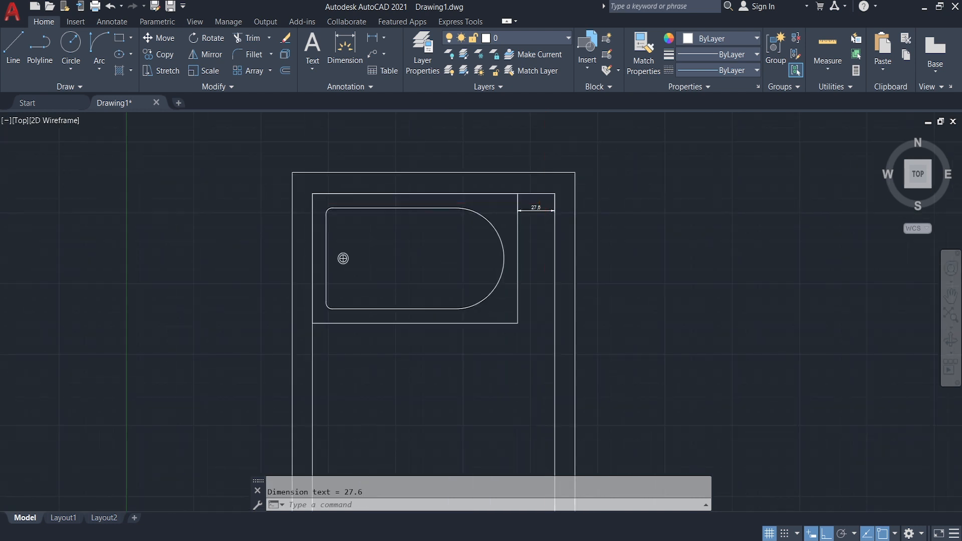
pyautogui.scroll(2, 542, 207)
pyautogui.press('Escape')
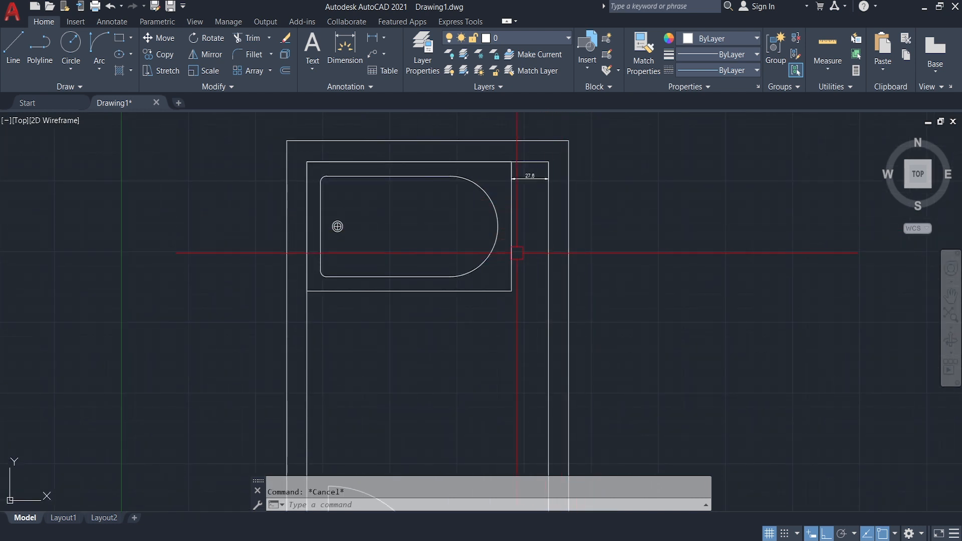
# Open the Properties palette and select the bathtub block to show its geometry and scale settings.
pyautogui.scroll(-4, 498, 239)
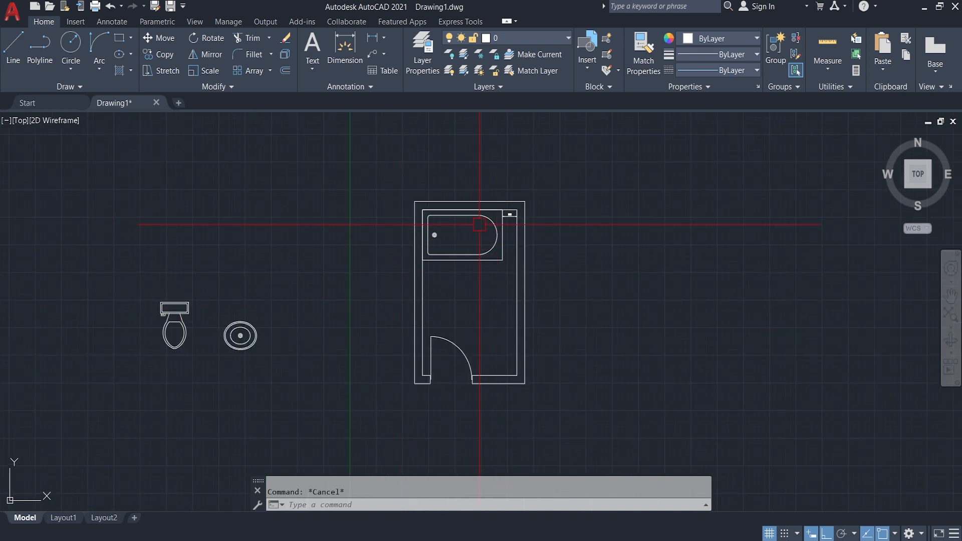
pyautogui.scroll(4, 485, 225)
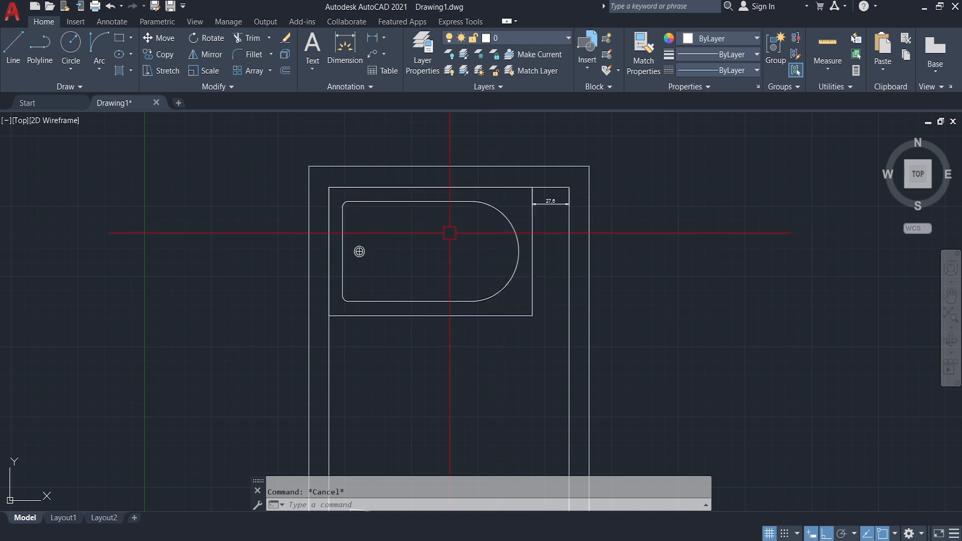
pyautogui.hotkey('ctrl', '1')
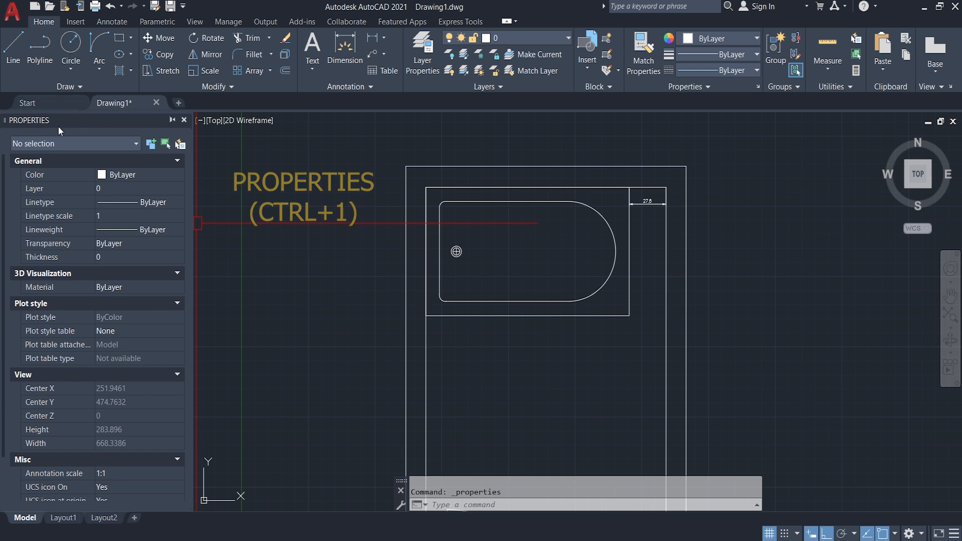
pyautogui.scroll(-2, 463, 221)
pyautogui.moveTo(463, 220); pyautogui.dragTo(501, 203, button='middle')
pyautogui.click(597, 246)
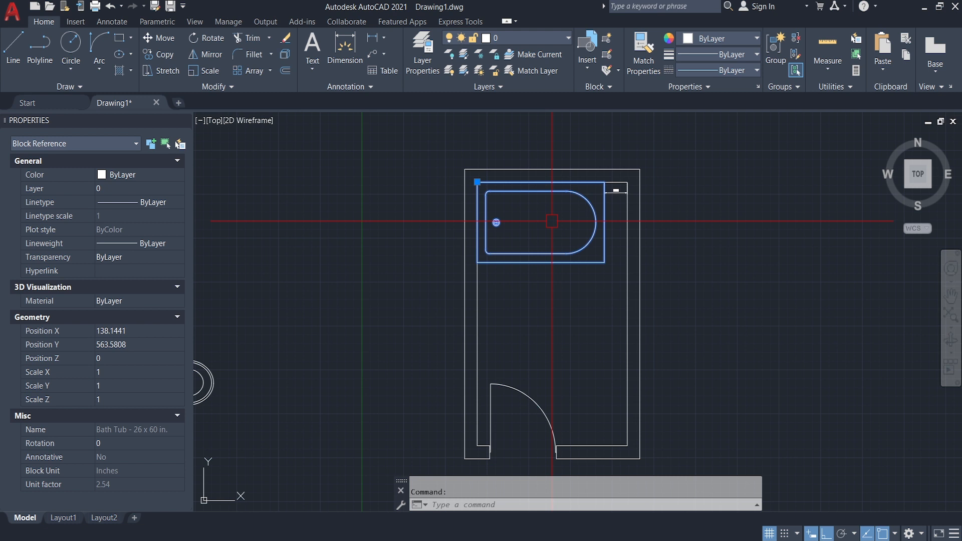
# Open the bathtub block definition "Bath Tub - 26 x 60 in." in the Block Editor and close the Block Authoring Palettes.
pyautogui.press('Escape')
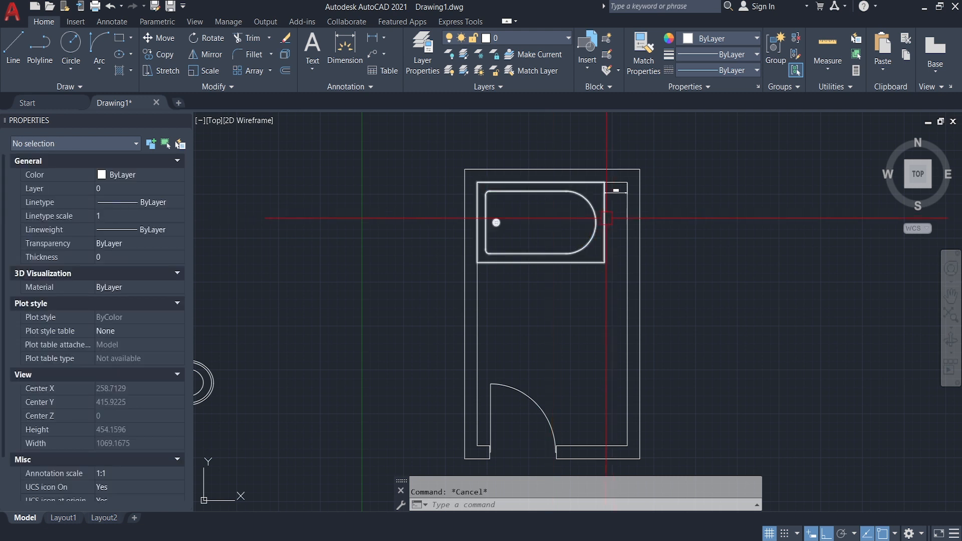
pyautogui.scroll(6, 596, 213)
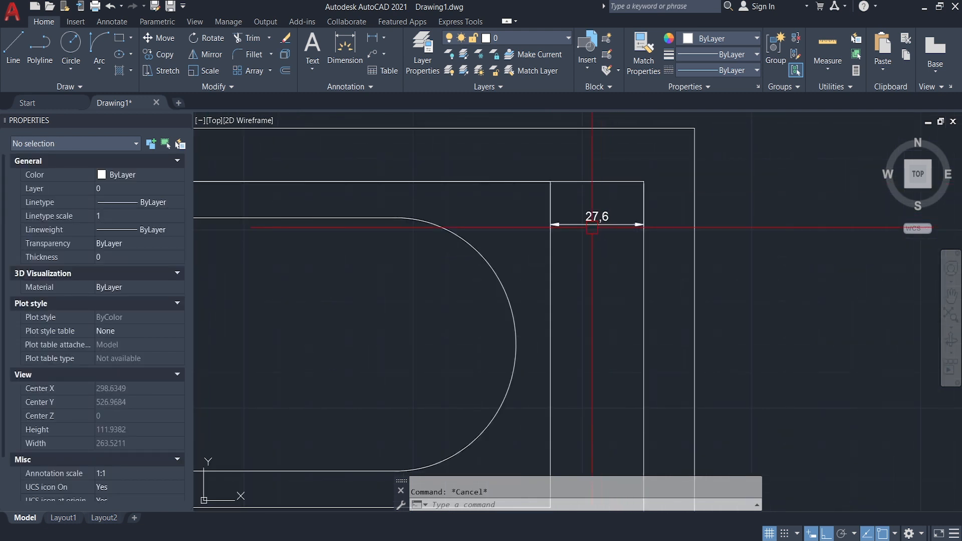
pyautogui.scroll(-4, 631, 193)
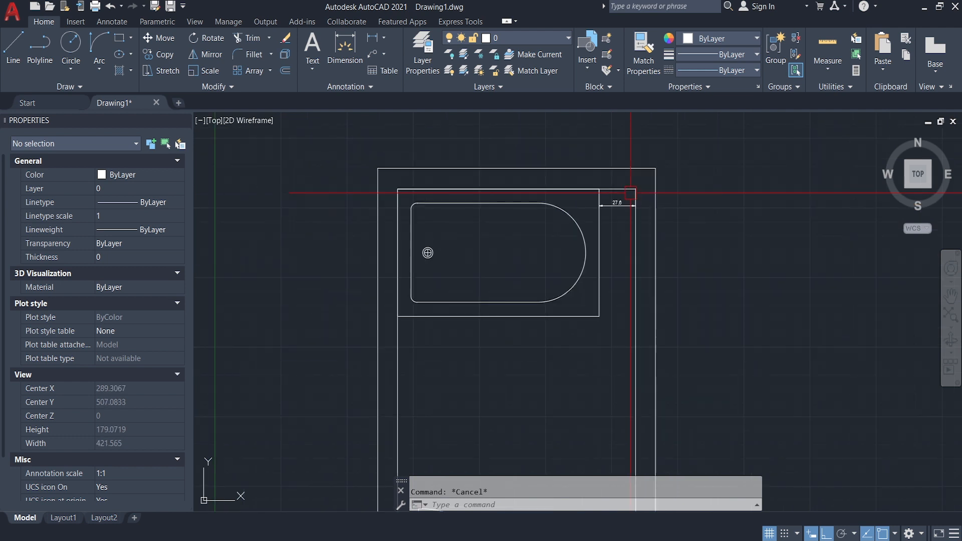
pyautogui.doubleClick(582, 231)
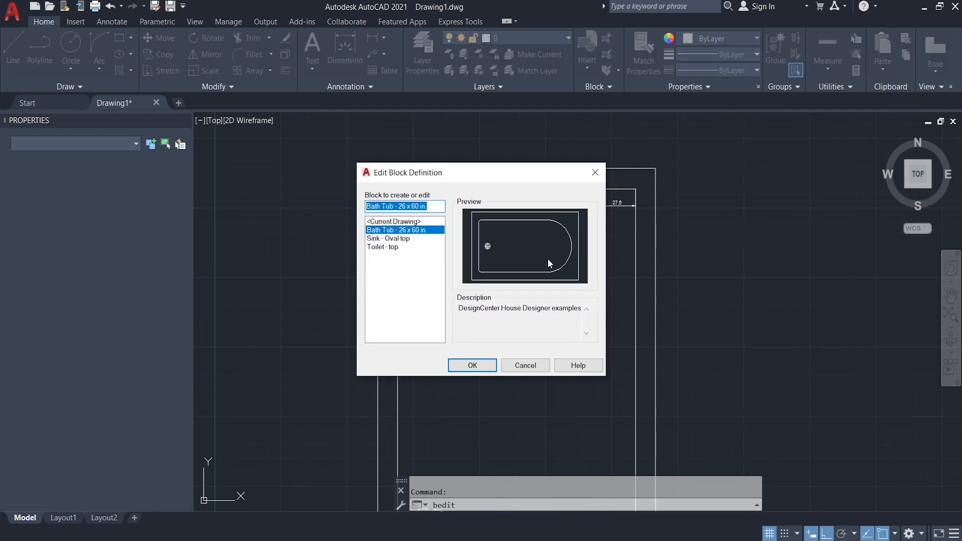
pyautogui.click(473, 366)
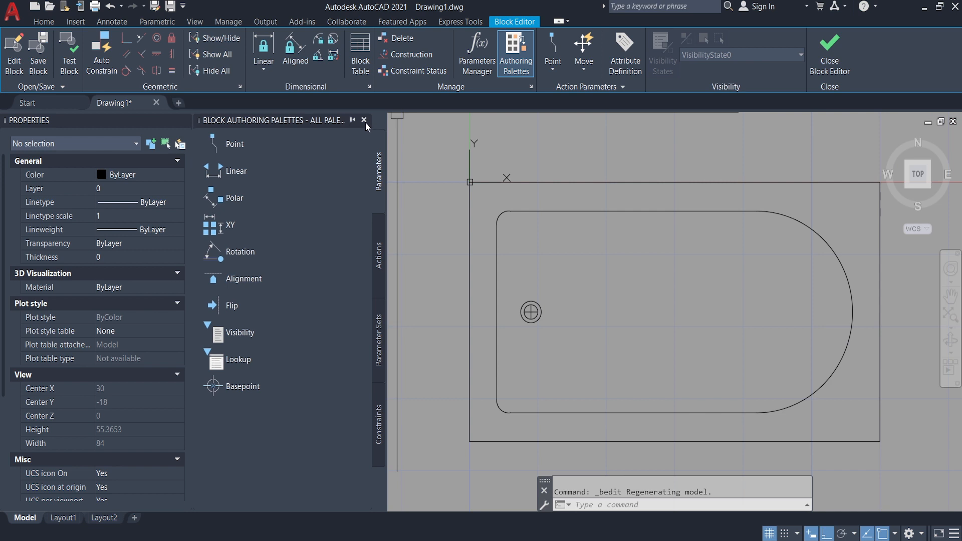
pyautogui.click(365, 120)
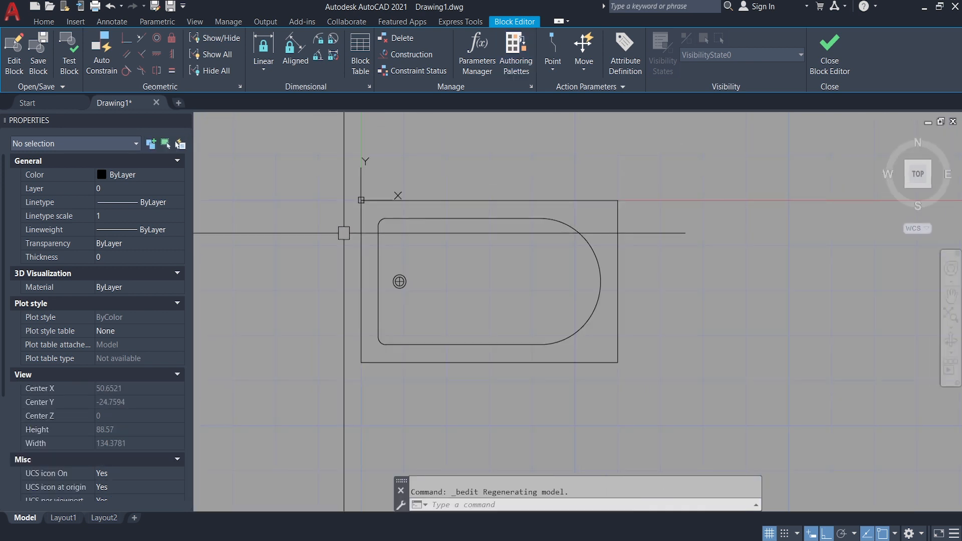
# Stretch the rounded end and right edge of the bathtub 27.6 units to the right.
pyautogui.scroll(-5, 343, 234)
pyautogui.scroll(5, 428, 239)
pyautogui.moveTo(495, 182); pyautogui.dragTo(576, 217, button='middle')
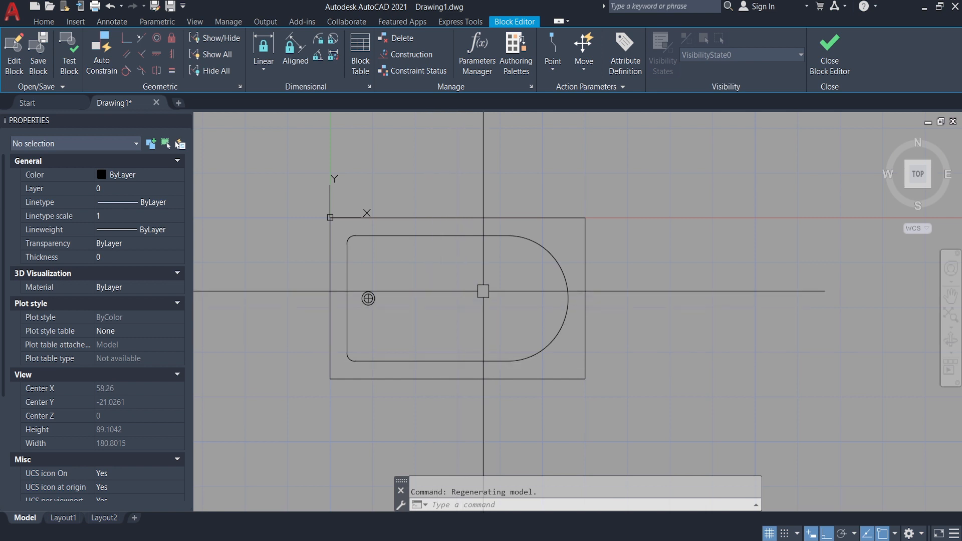
pyautogui.moveTo(432, 247); pyautogui.dragTo(449, 203, button='middle')
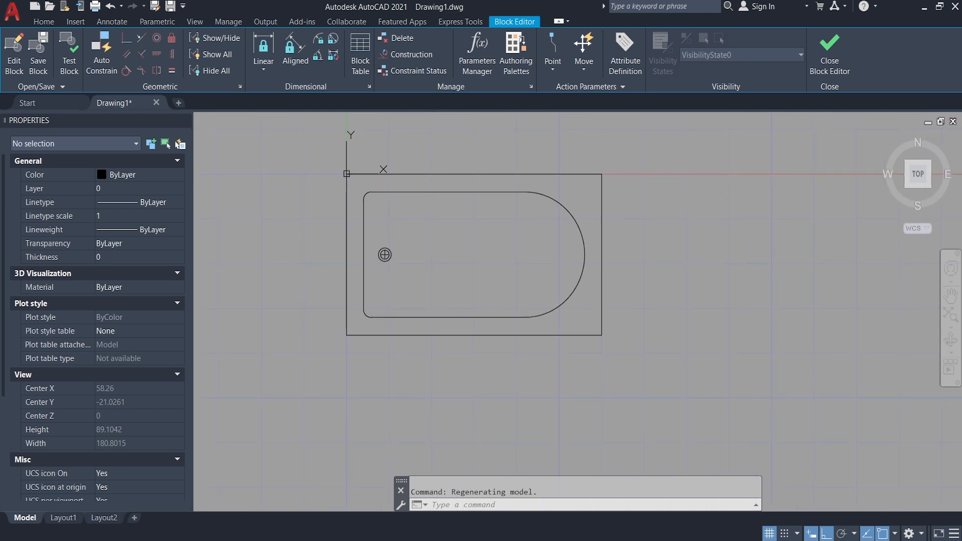
pyautogui.moveTo(496, 231); pyautogui.dragTo(463, 259, button='middle')
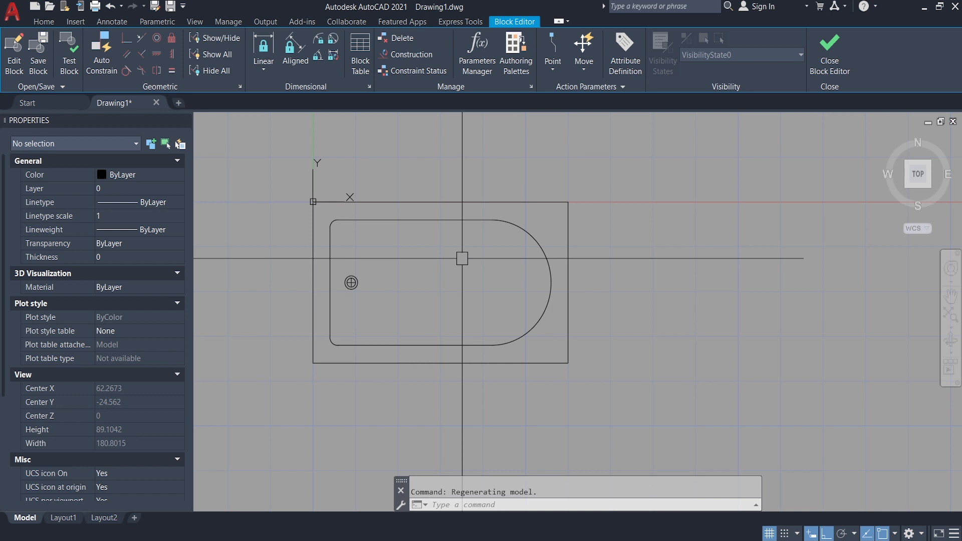
pyautogui.press('Escape')
pyautogui.write('S')
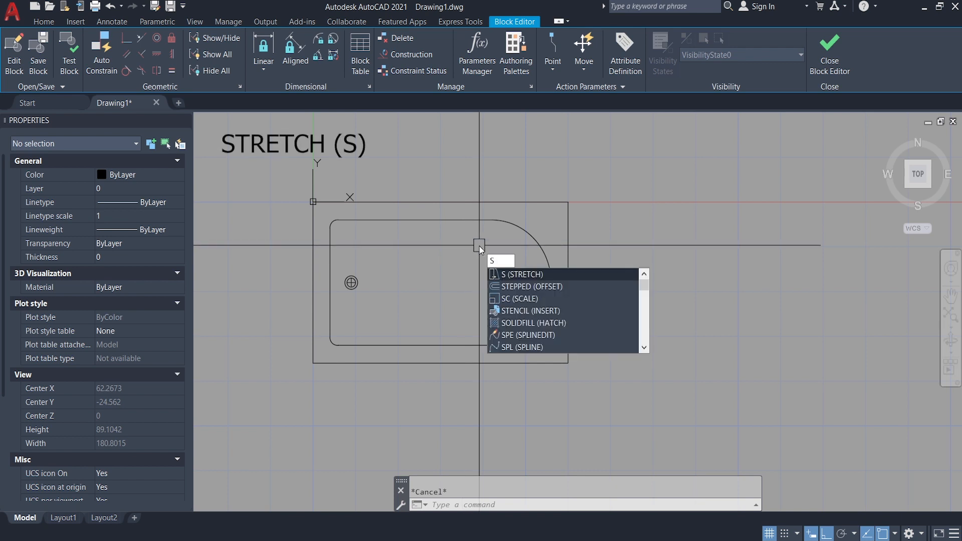
pyautogui.press('Return')
pyautogui.click(626, 148)
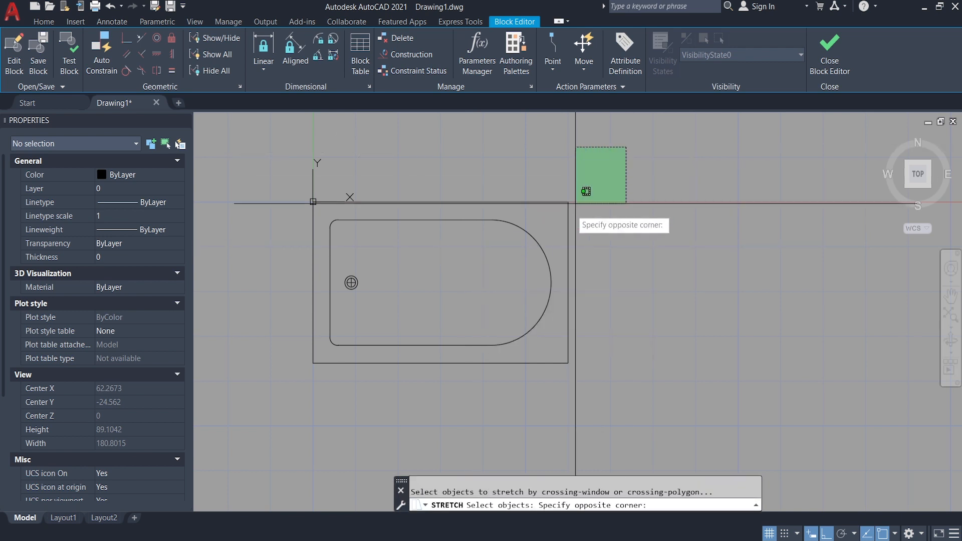
pyautogui.click(461, 398)
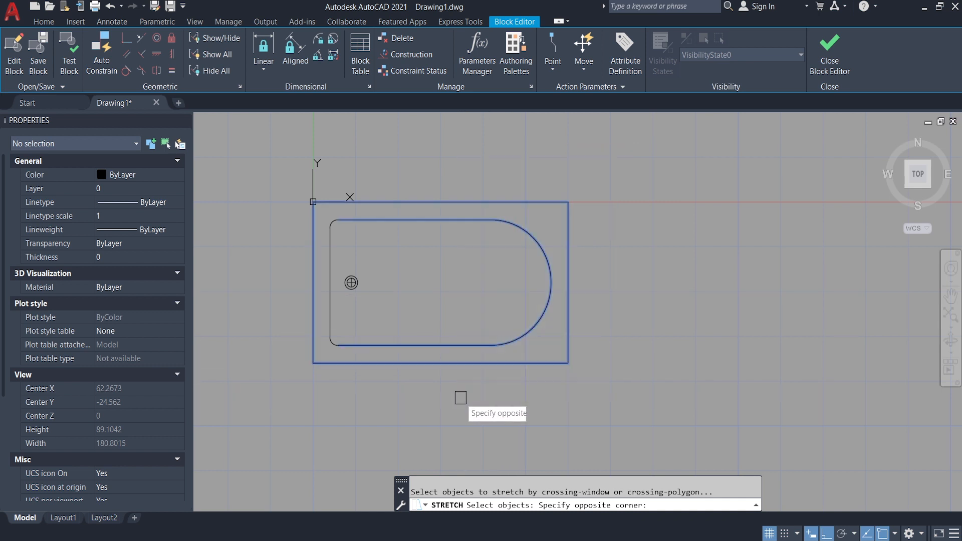
pyautogui.press('Return')
pyautogui.click(461, 396)
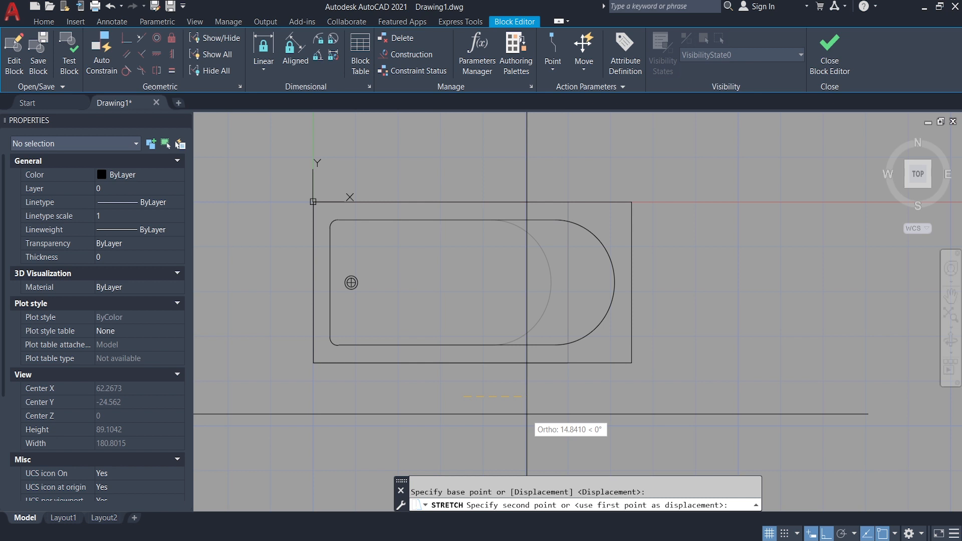
pyautogui.write('27.6')
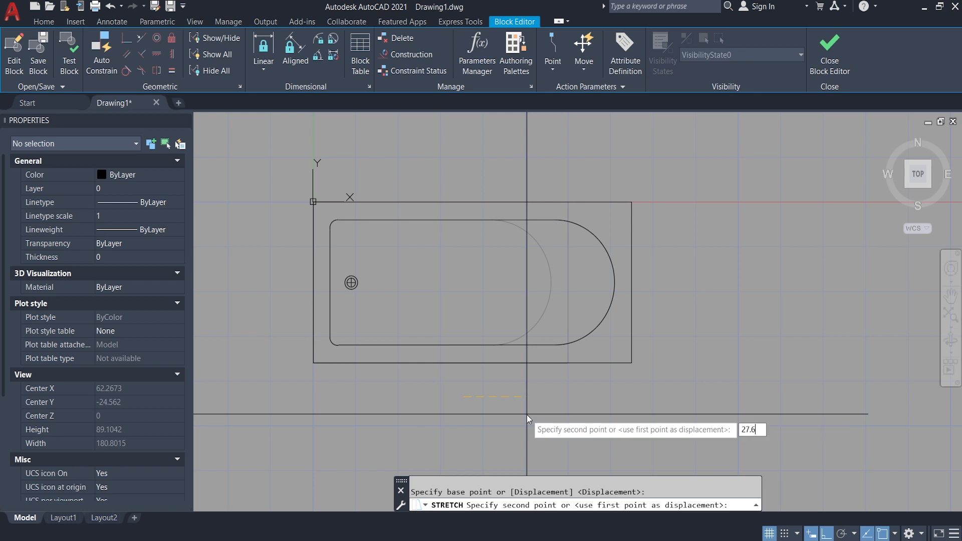
pyautogui.press('Return')
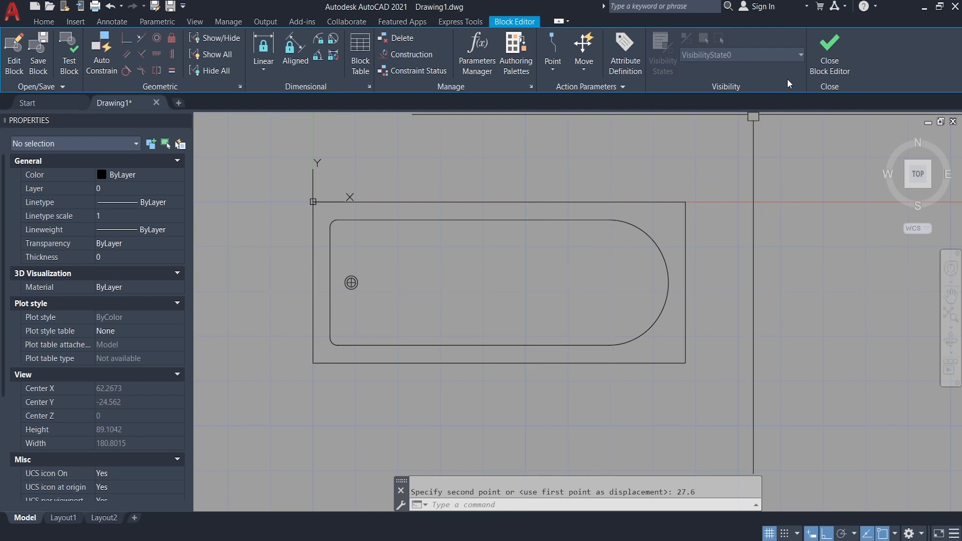
# Close the Block Editor with the bathtub changes saved and check the tub's fit against the inner right wall.
pyautogui.click(828, 62)
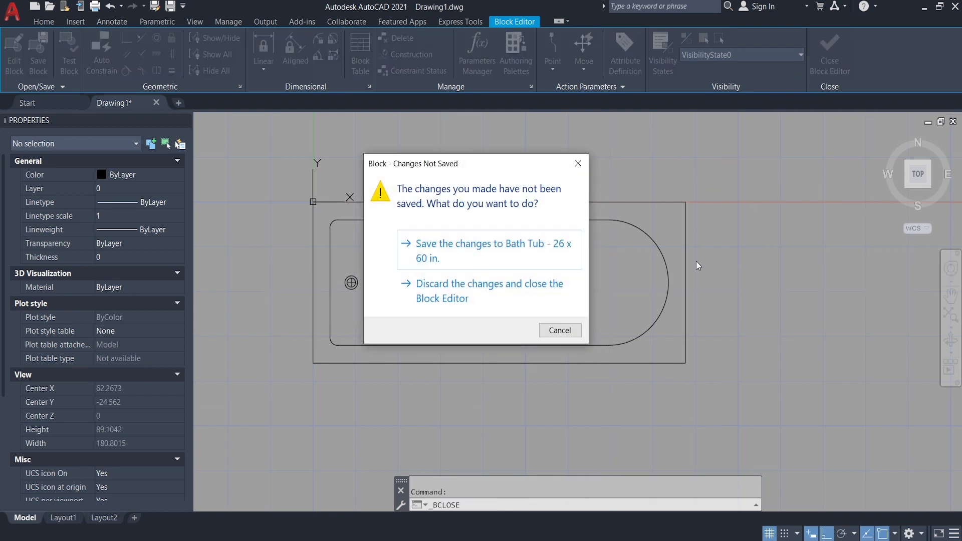
pyautogui.click(453, 258)
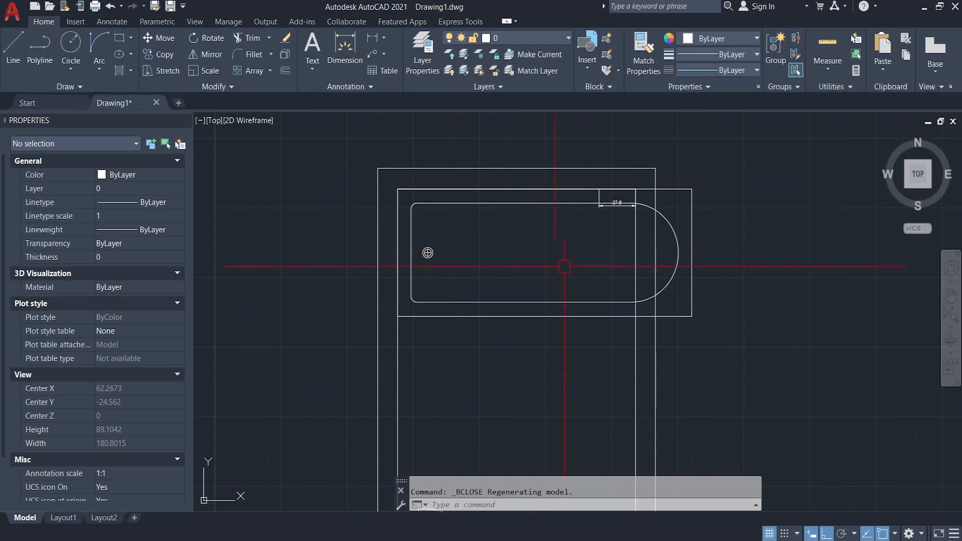
pyautogui.scroll(2, 701, 209)
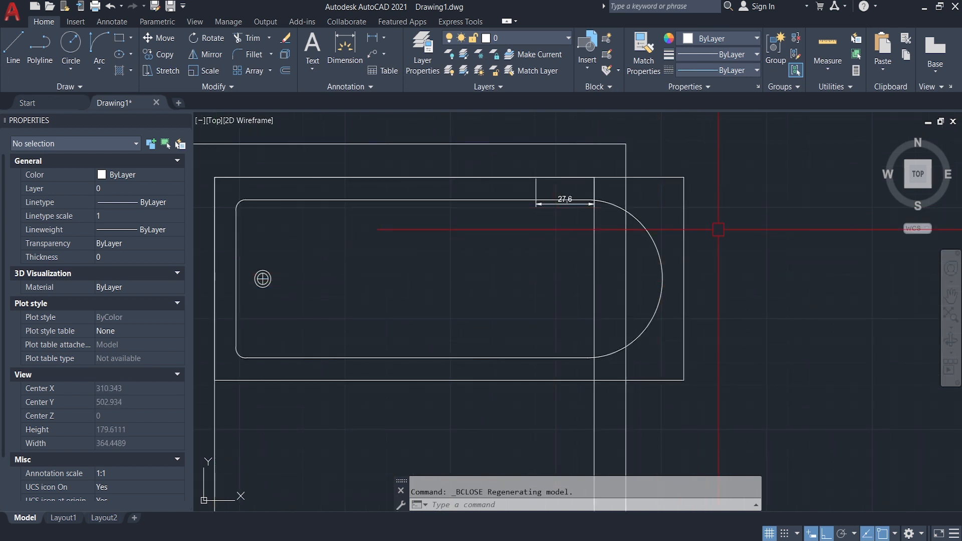
pyautogui.scroll(3, 578, 201)
pyautogui.scroll(-3, 560, 220)
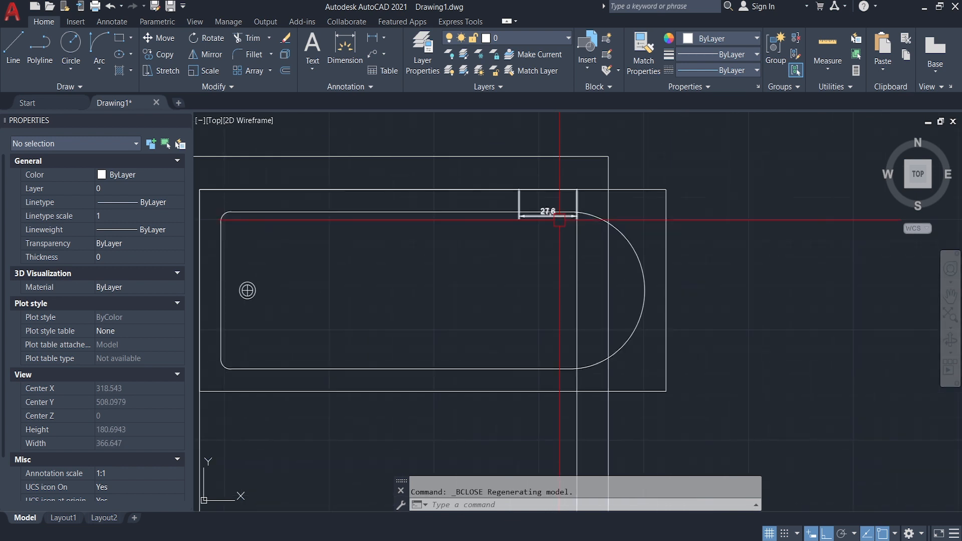
pyautogui.scroll(-4, 560, 219)
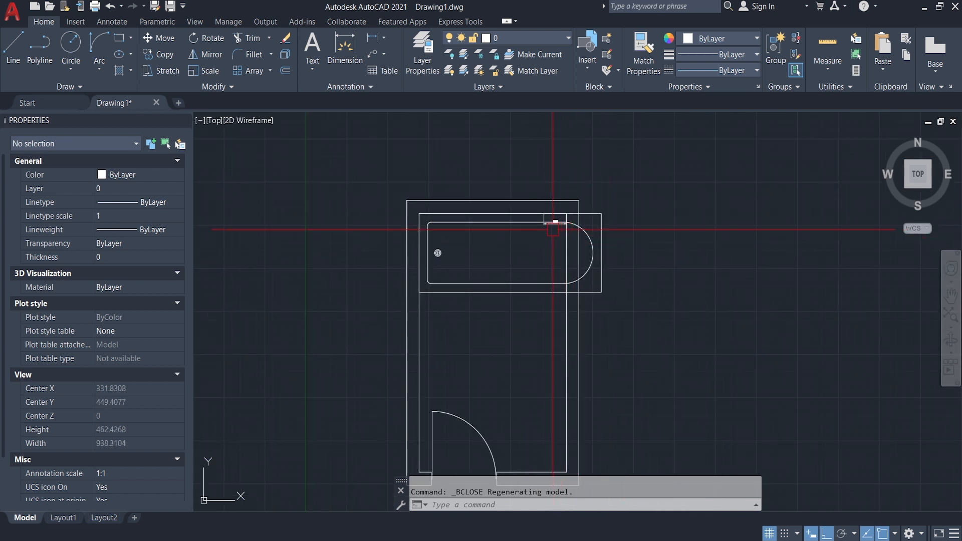
pyautogui.scroll(3, 556, 230)
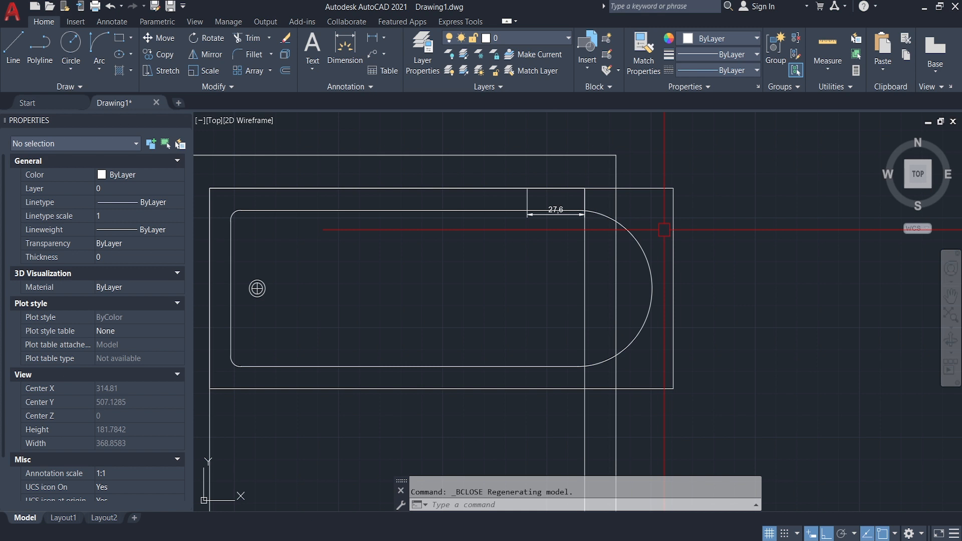
# Undo the closing of the Block Editor and the 27.6 stretch of the bathtub.
pyautogui.hotkey('ctrl', 'z')
pyautogui.hotkey('ctrl', 'z')
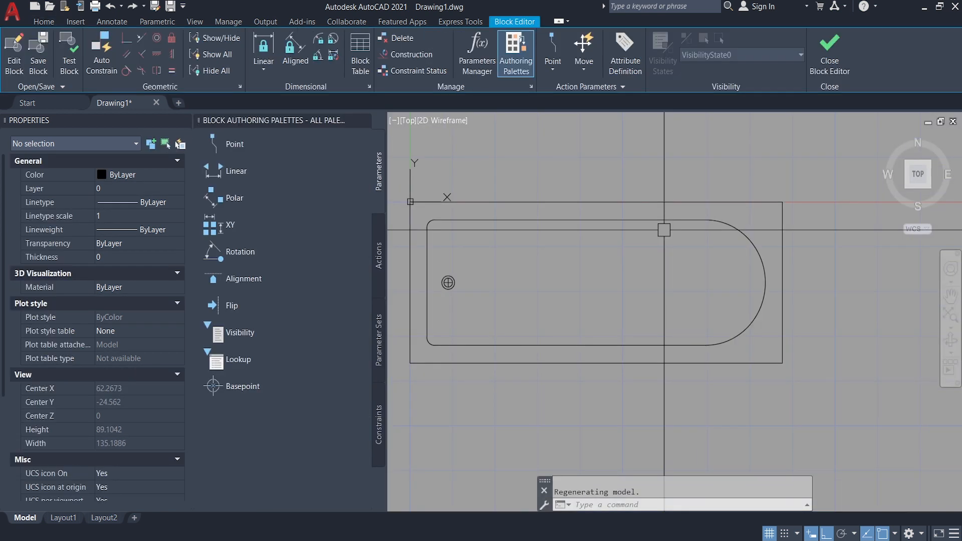
pyautogui.hotkey('ctrl', 'z')
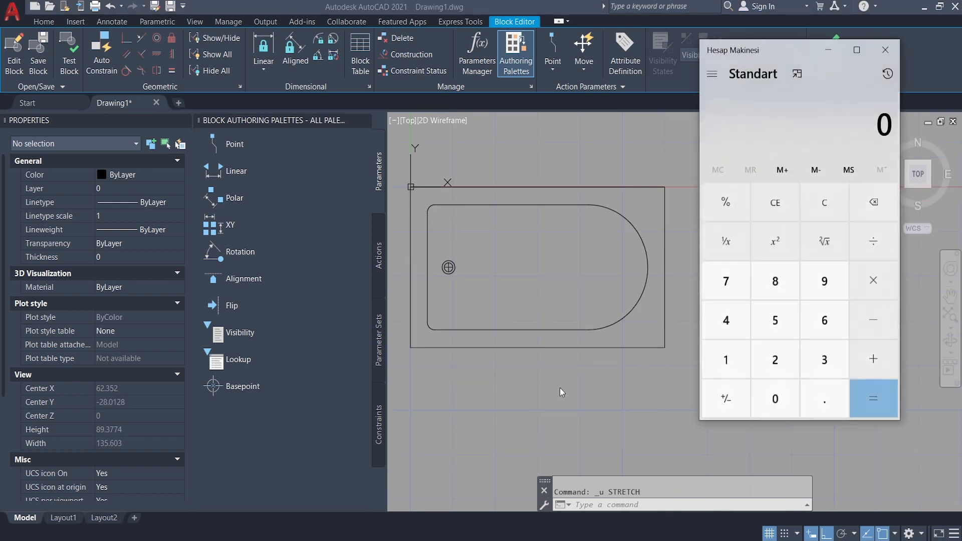
# Divide 27.6 by 2.54 in the Windows calculator to convert the gap to the block's inch units.
pyautogui.click(773, 362)
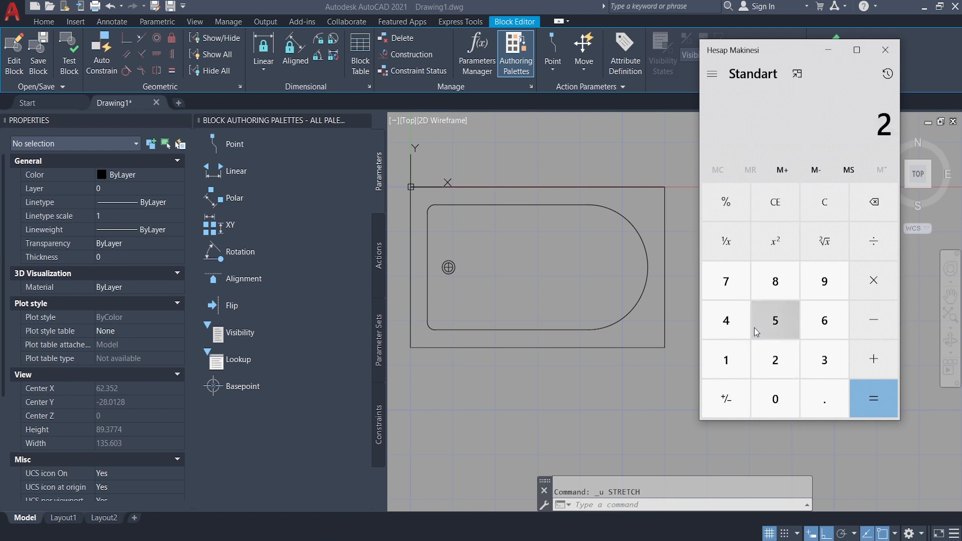
pyautogui.click(734, 293)
pyautogui.click(817, 398)
pyautogui.click(831, 320)
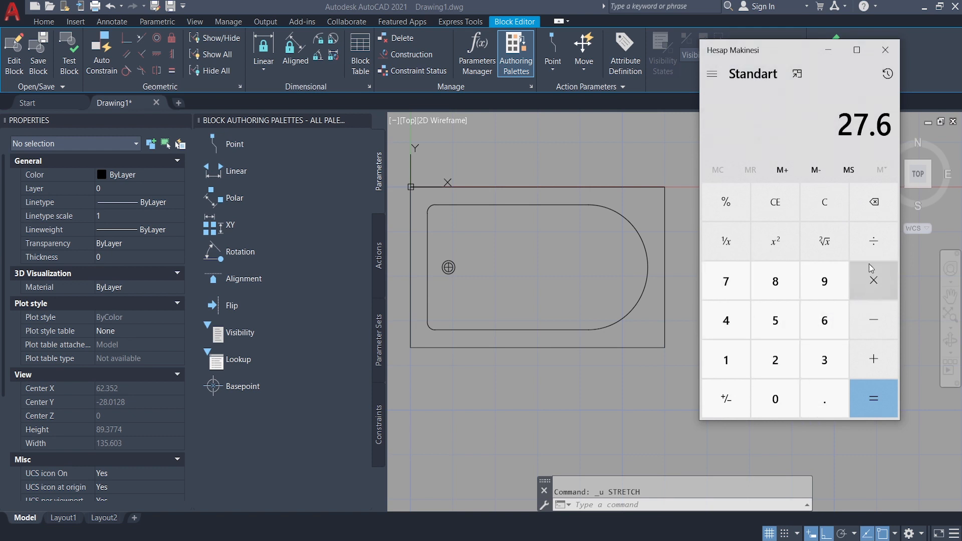
pyautogui.click(876, 235)
pyautogui.click(779, 363)
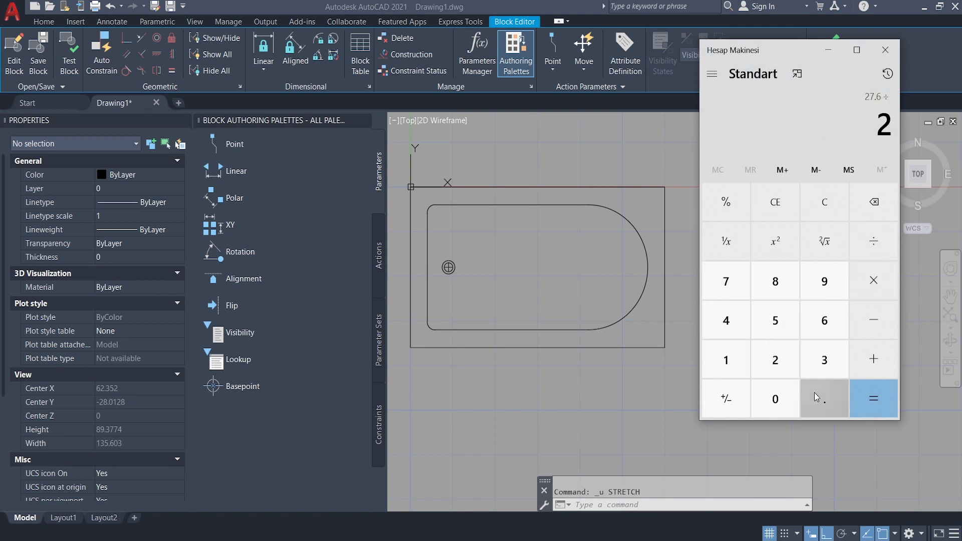
pyautogui.click(816, 395)
pyautogui.click(782, 321)
pyautogui.click(737, 323)
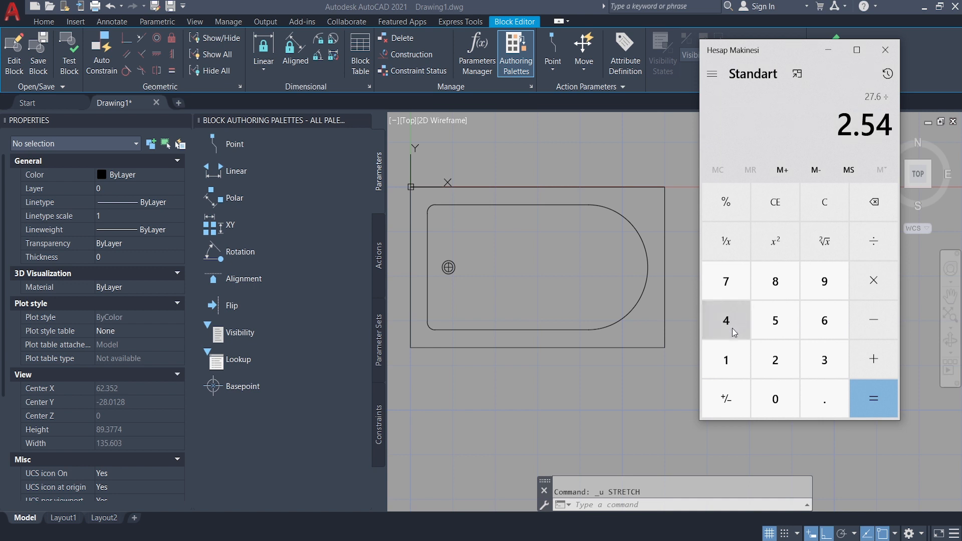
pyautogui.click(877, 399)
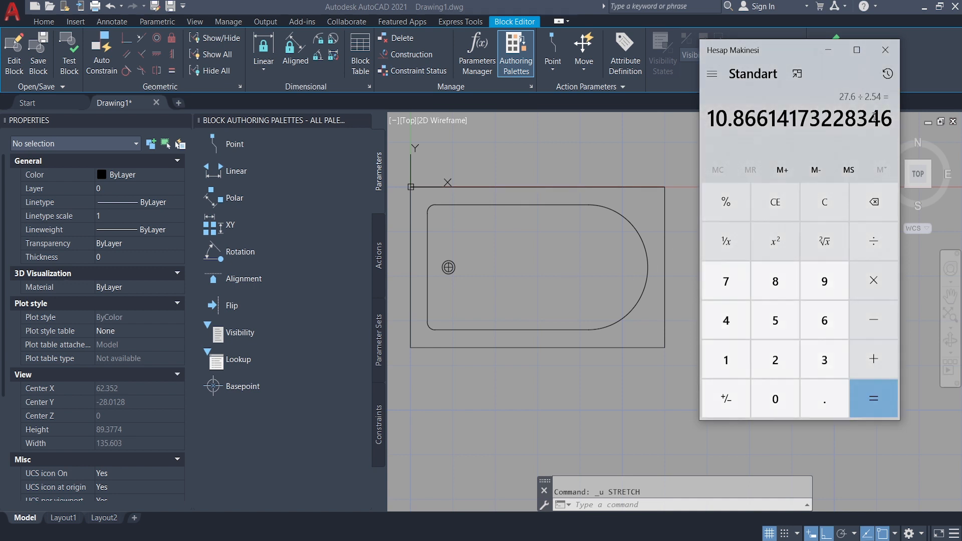
# Copy the result 10.86614173228346 from the calculator and close it to return to the Block Editor.
pyautogui.moveTo(892, 116); pyautogui.dragTo(712, 130)
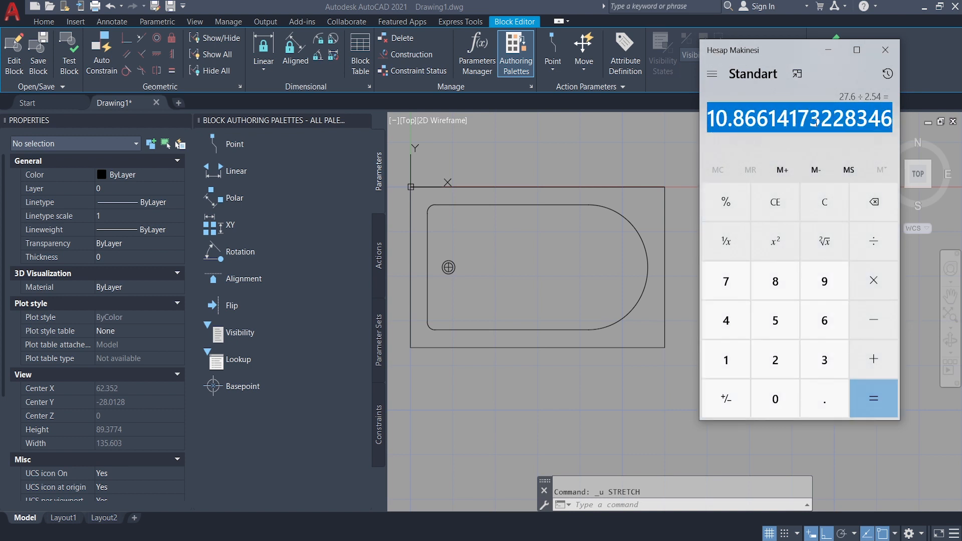
pyautogui.rightClick(815, 120)
pyautogui.click(842, 128)
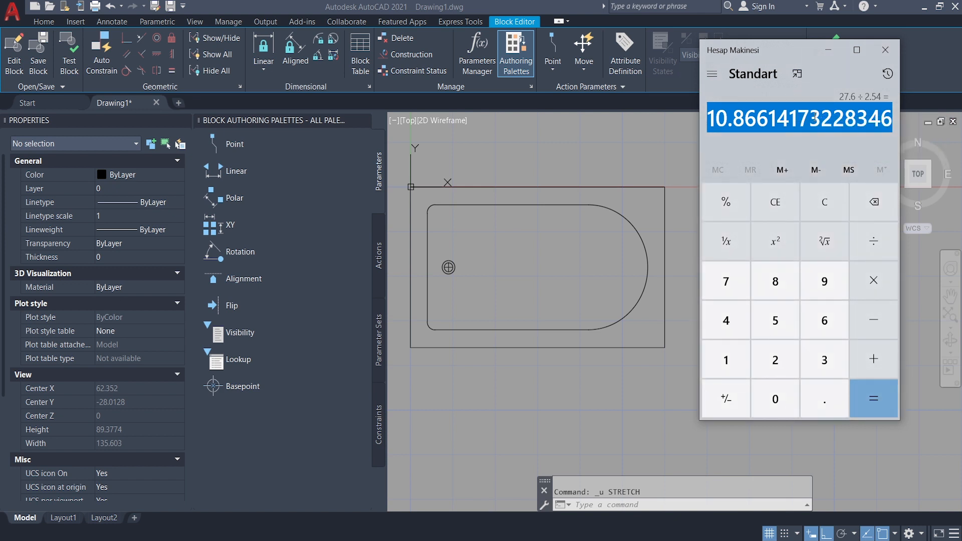
pyautogui.click(886, 50)
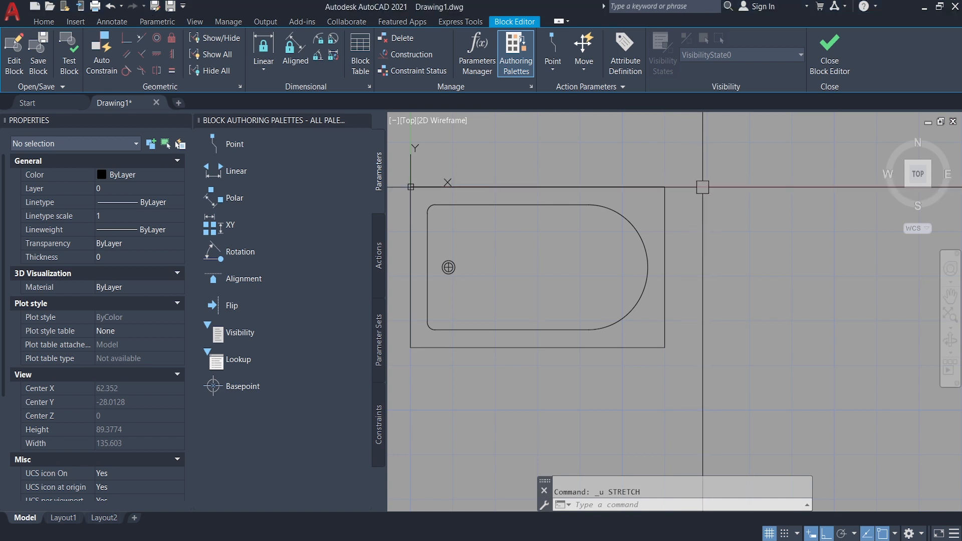
# Stretch the tub's rounded end and outer frame horizontally away from the drain by the copied 10.86614173228346.
pyautogui.write('s')
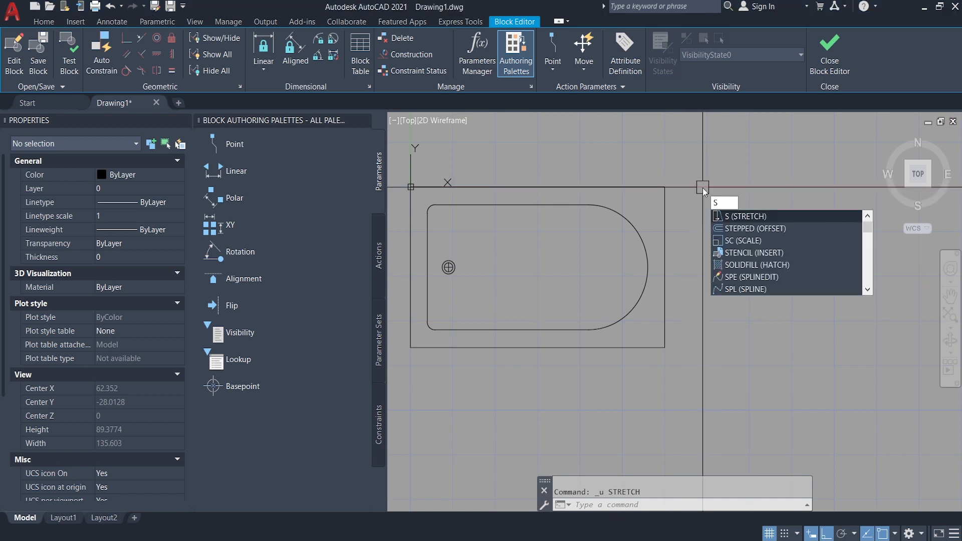
pyautogui.press('Return')
pyautogui.click(707, 163)
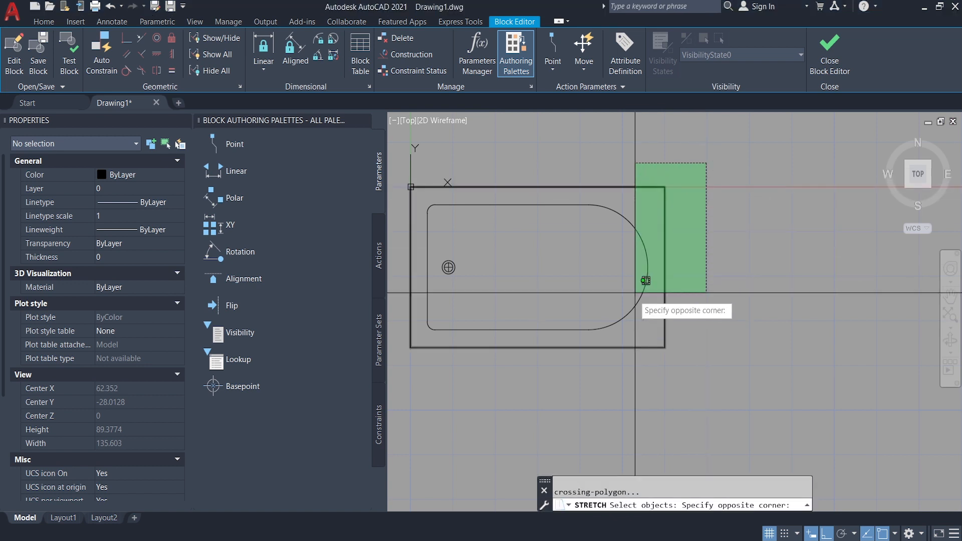
pyautogui.click(563, 368)
pyautogui.press('Return')
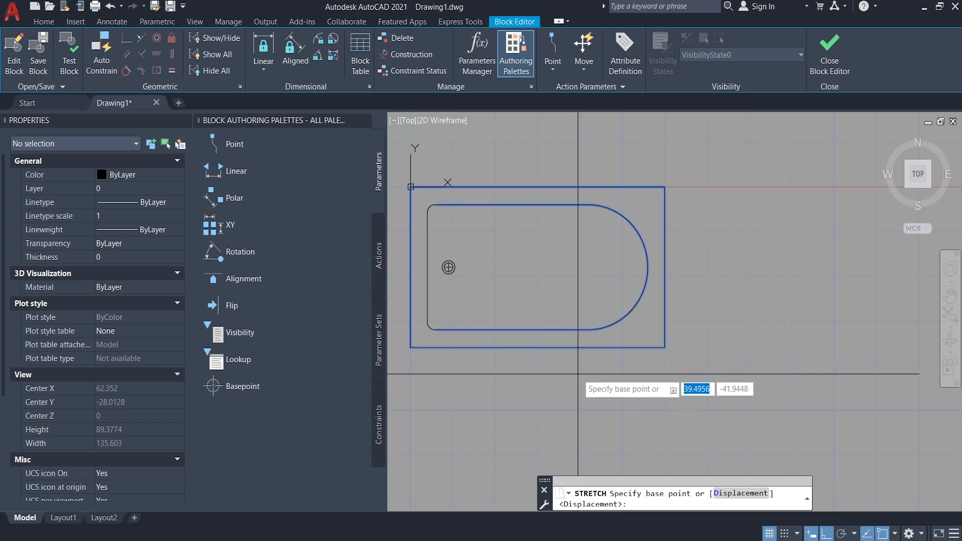
pyautogui.click(580, 372)
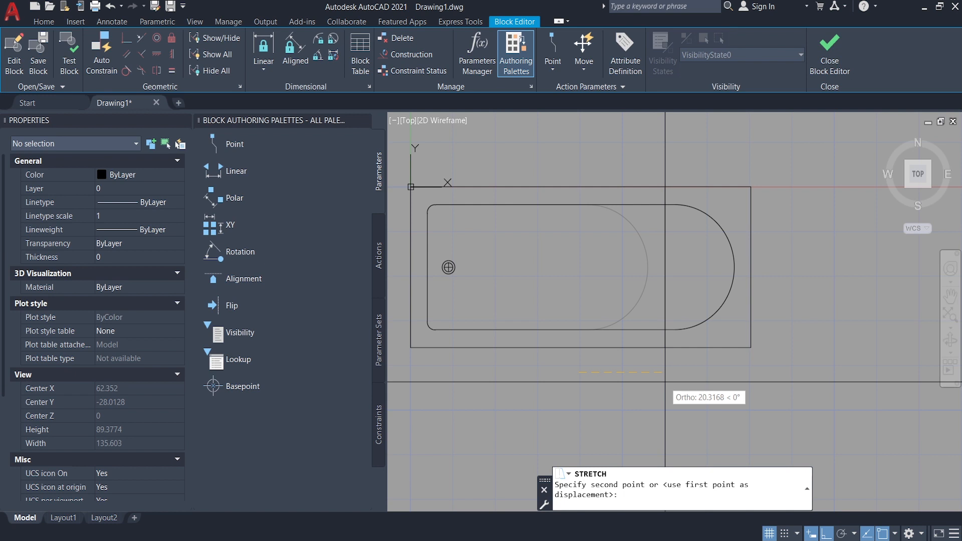
pyautogui.write('1')
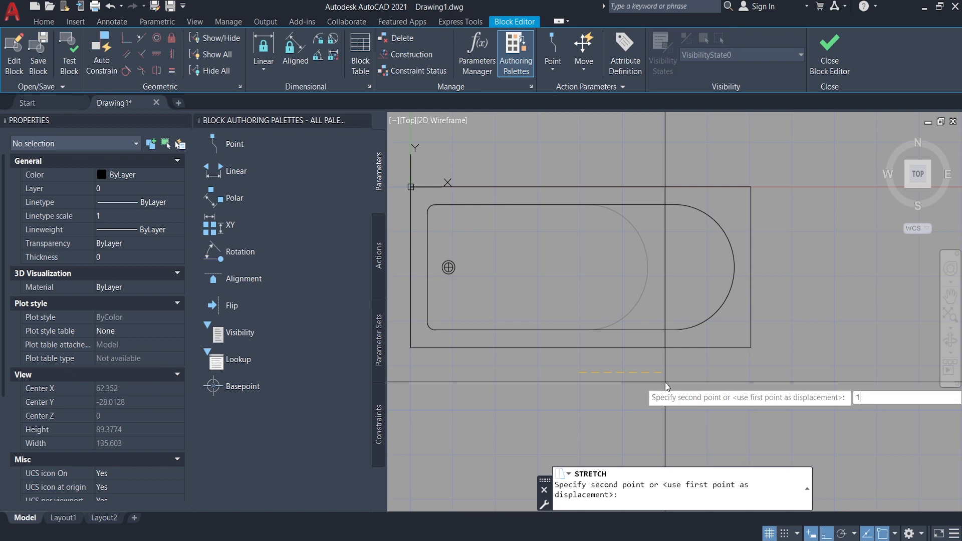
pyautogui.press('BackSpace')
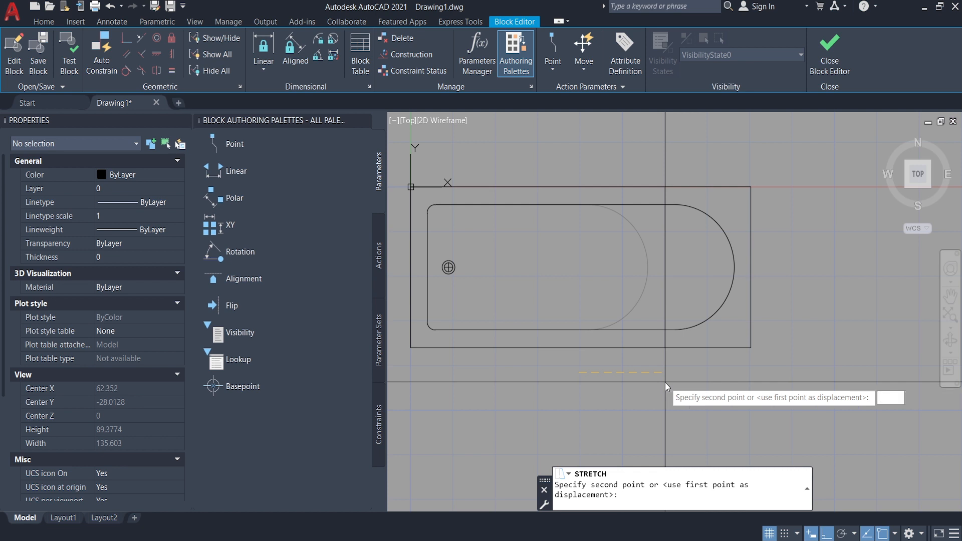
pyautogui.hotkey('ctrl', 'v')
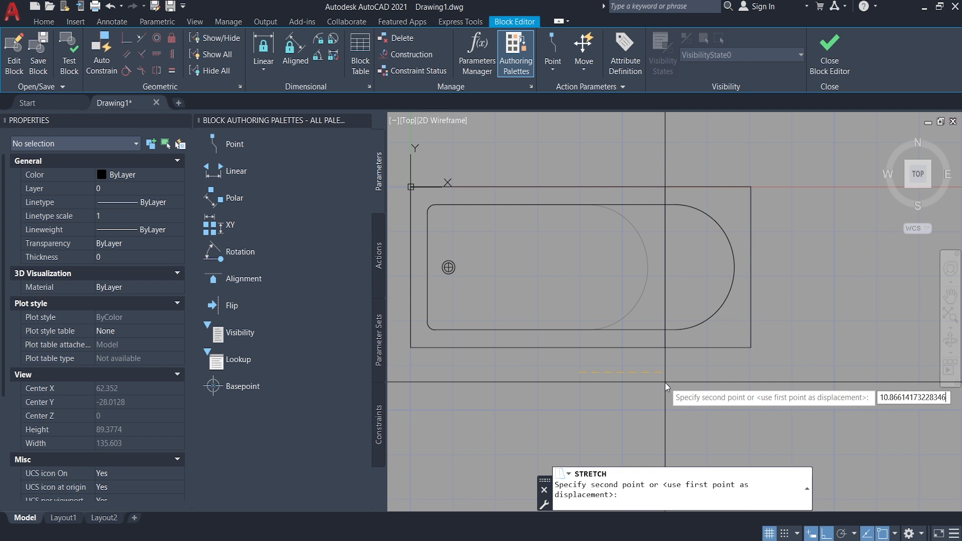
pyautogui.press('Return')
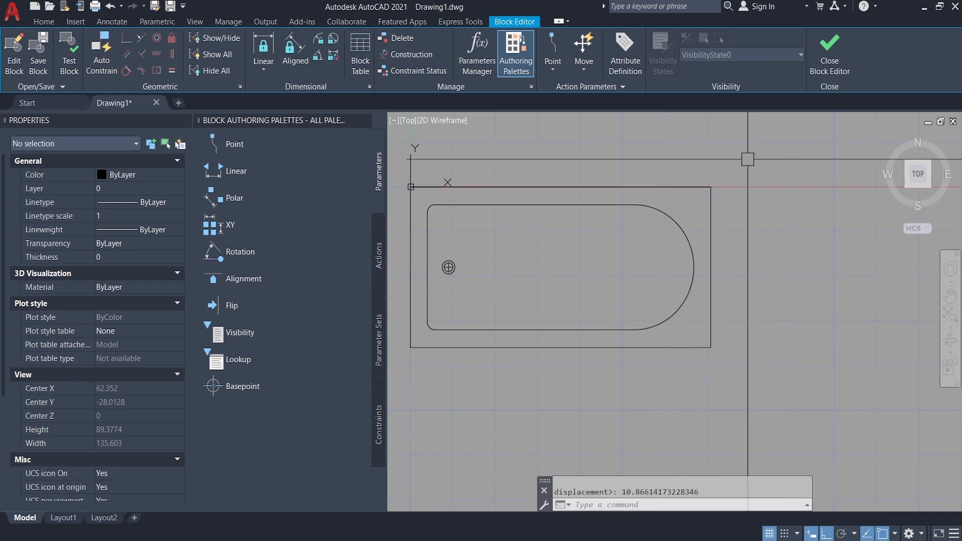
# Close the Block Editor with the bathtub changes saved and erase the 27.6 gap dimension in the plan.
pyautogui.click(833, 66)
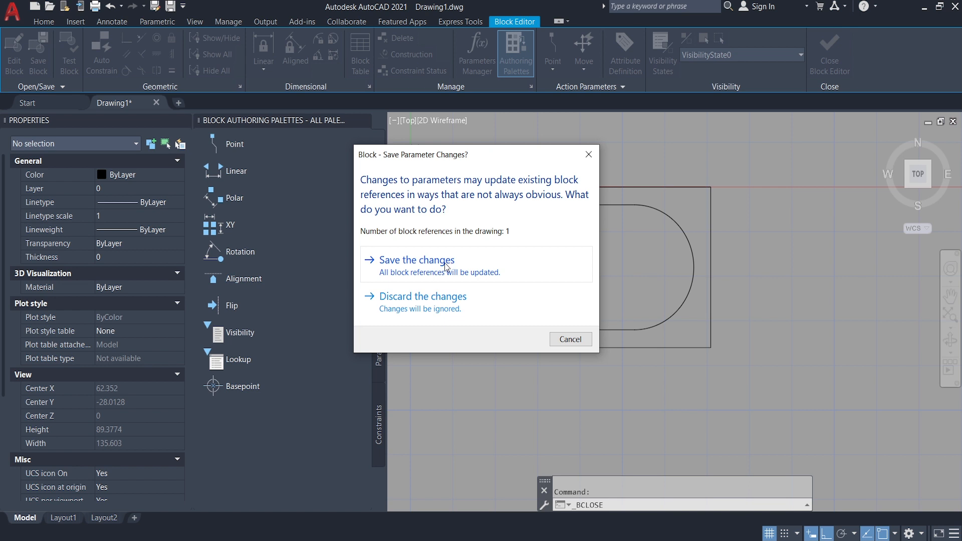
pyautogui.click(444, 263)
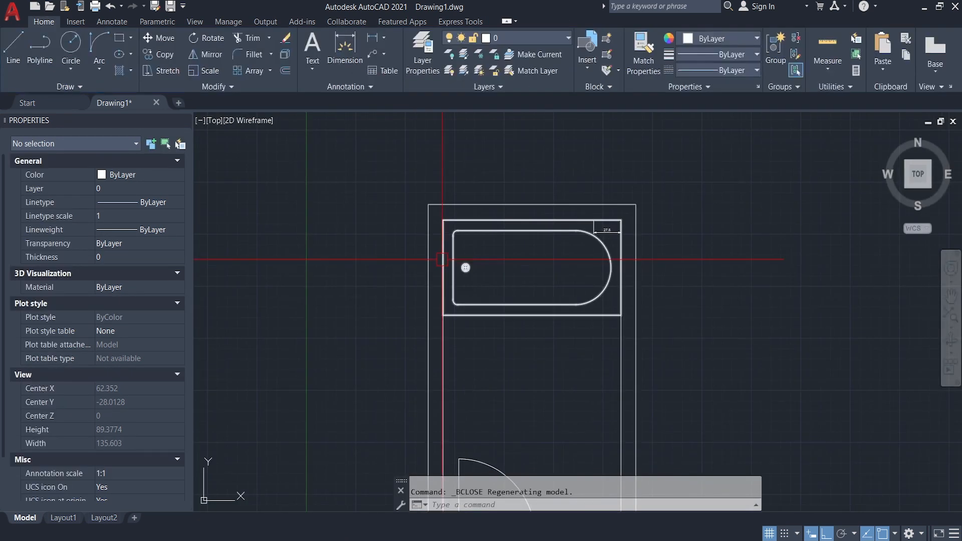
pyautogui.scroll(4, 609, 216)
pyautogui.scroll(-3, 611, 216)
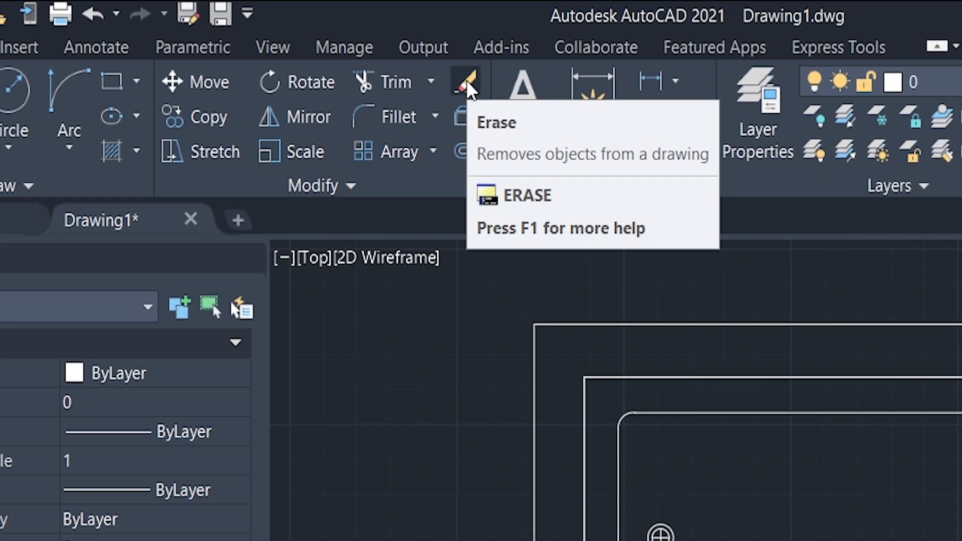
pyautogui.click(286, 38)
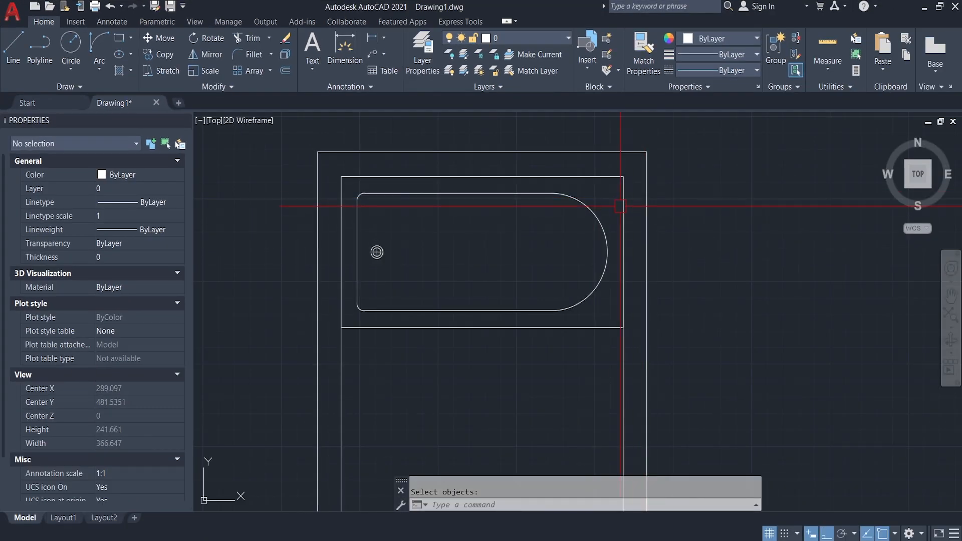
# Rotate the toilet block to 270 degrees about the midpoint of the tank's back edge.
pyautogui.moveTo(466, 304); pyautogui.dragTo(481, 234, button='middle')
pyautogui.scroll(-2, 483, 236)
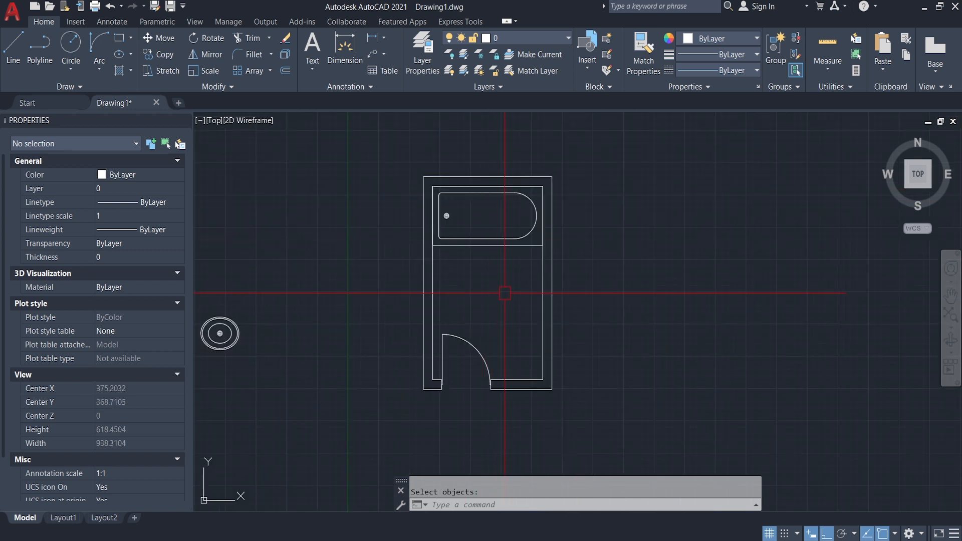
pyautogui.moveTo(513, 292); pyautogui.dragTo(640, 305, button='middle')
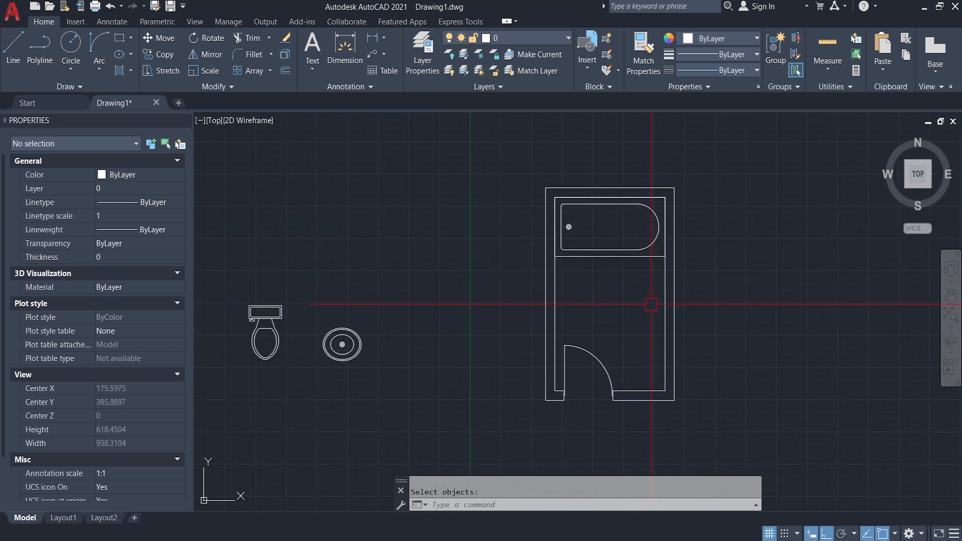
pyautogui.moveTo(382, 257); pyautogui.dragTo(477, 216, button='middle')
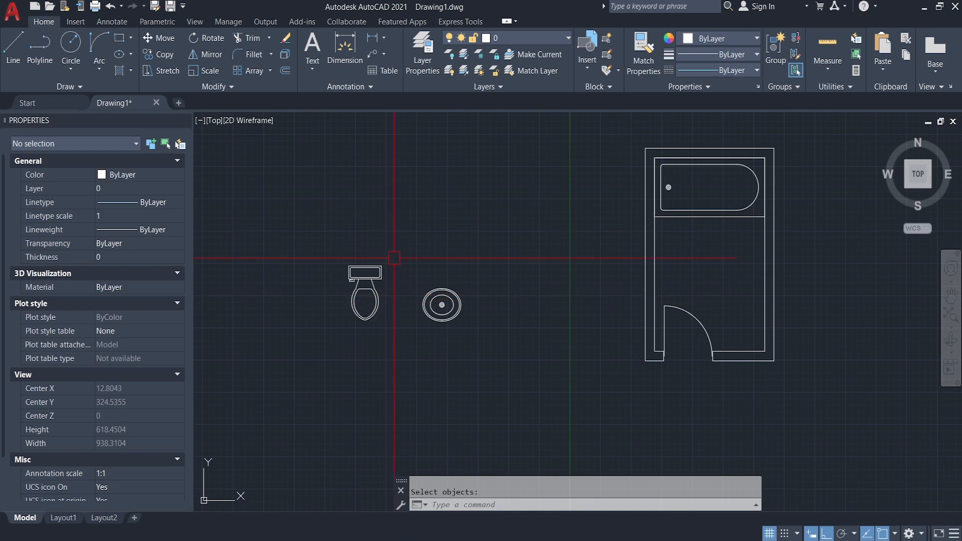
pyautogui.scroll(2, 376, 236)
pyautogui.click(386, 231)
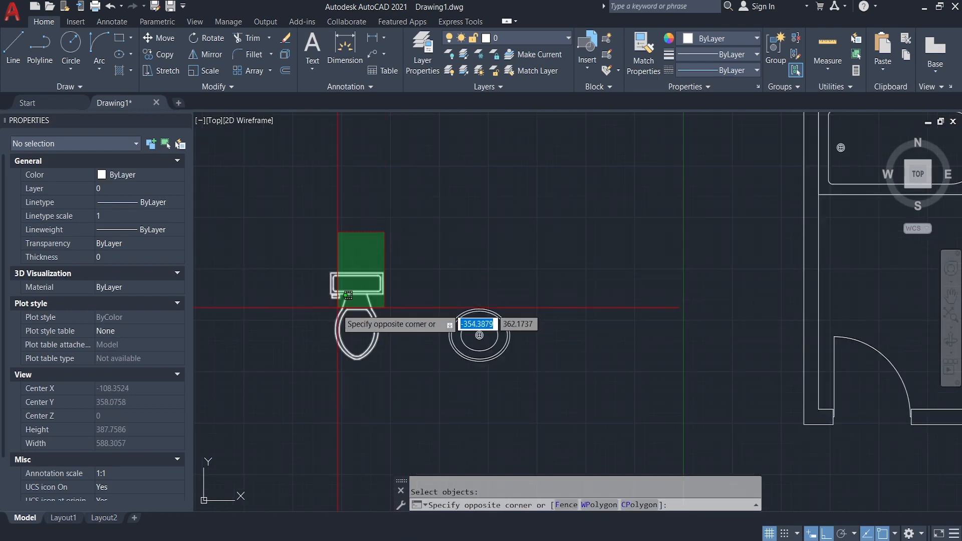
pyautogui.click(334, 316)
pyautogui.scroll(-4, 370, 273)
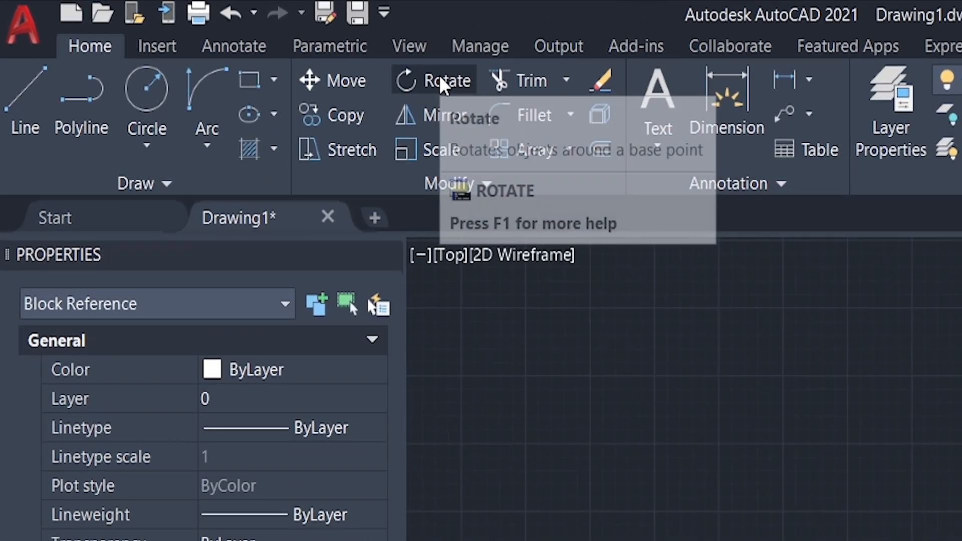
pyautogui.click(211, 39)
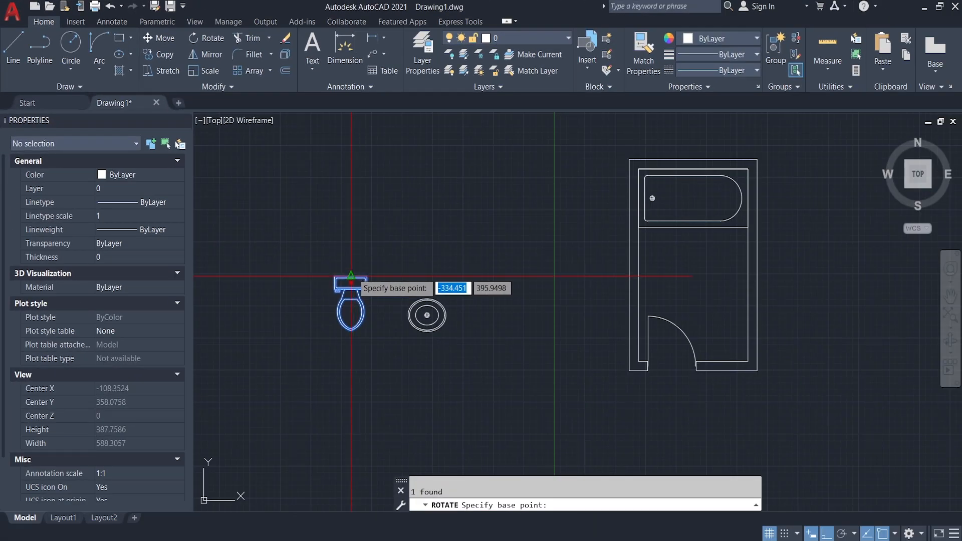
pyautogui.click(350, 275)
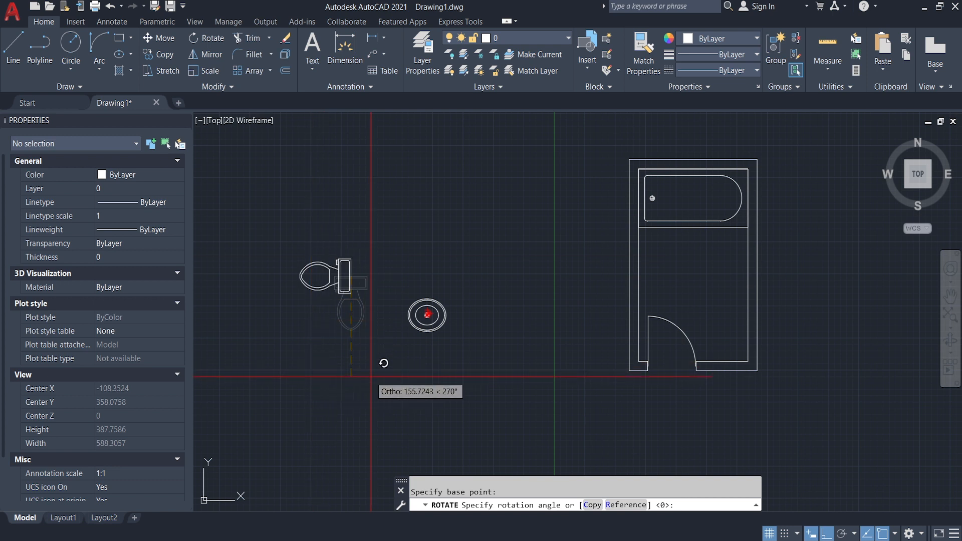
pyautogui.press('Return')
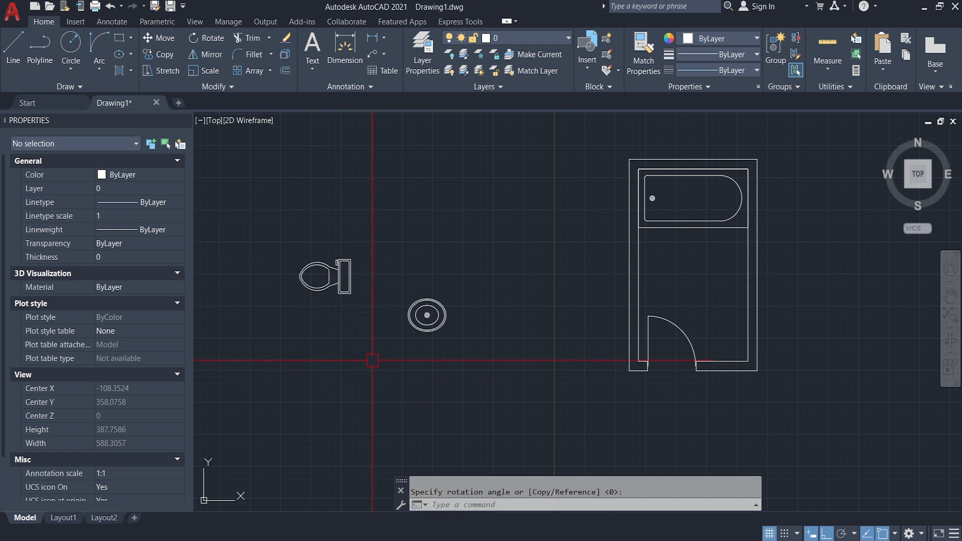
# Move the toilet by the midpoint of its tank's back edge onto the bathroom's inner right wall.
pyautogui.click(355, 261)
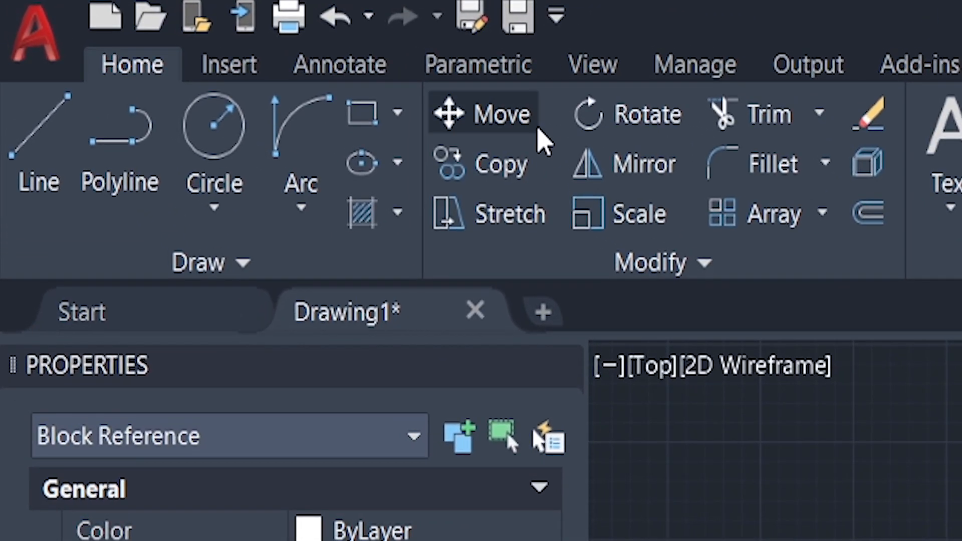
pyautogui.click(512, 122)
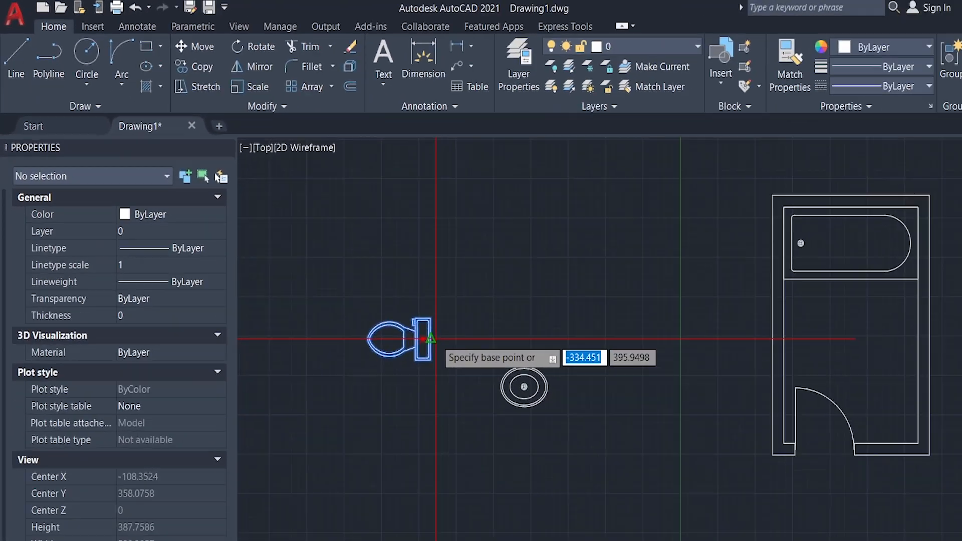
pyautogui.click(432, 339)
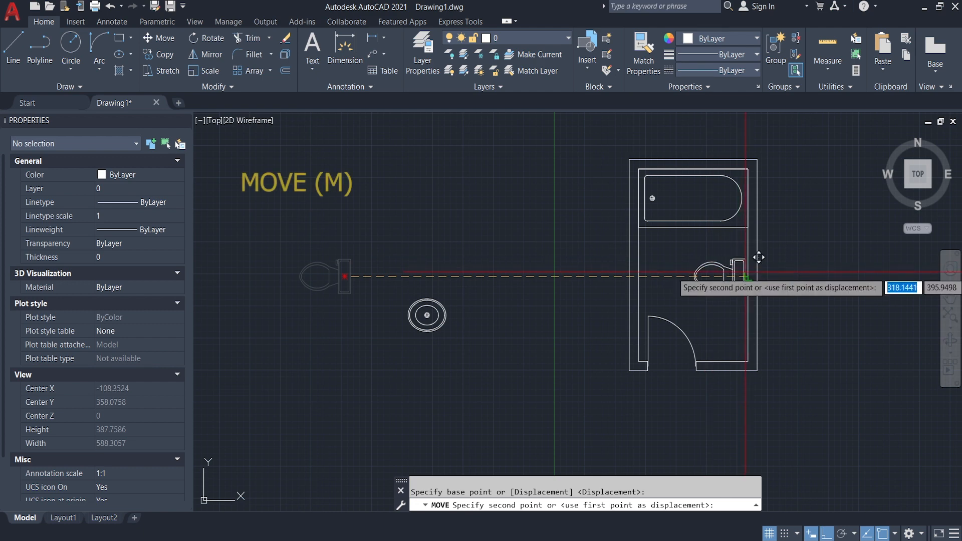
pyautogui.click(758, 257)
pyautogui.press('Escape')
# Move the toilet about 14.5 straight up along the right wall, towards the bathtub.
pyautogui.scroll(4, 762, 265)
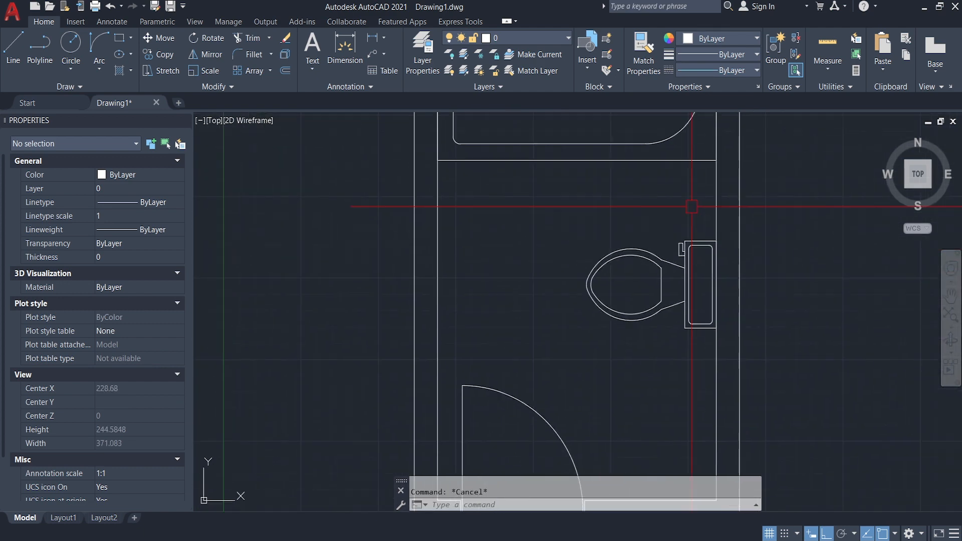
pyautogui.click(699, 210)
pyautogui.click(627, 303)
pyautogui.scroll(-2, 645, 269)
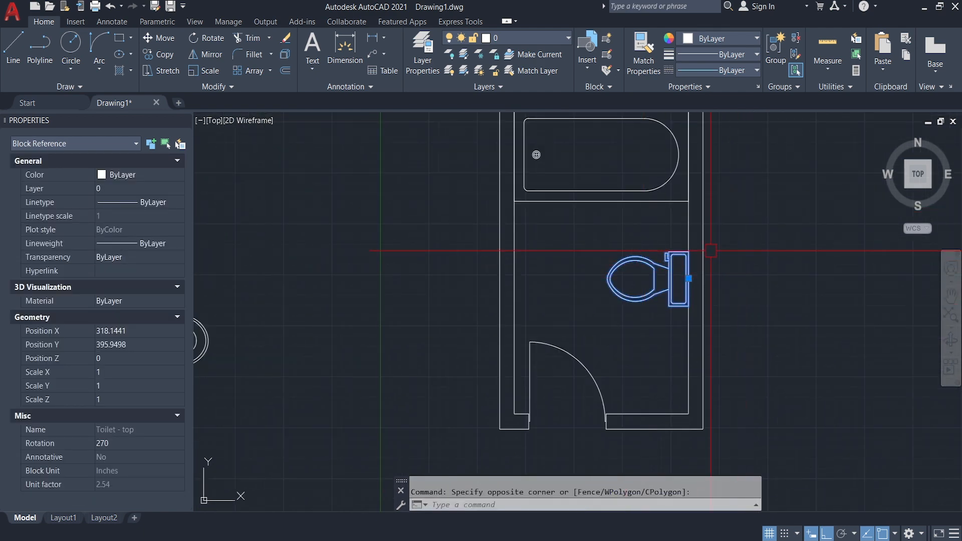
pyautogui.write('M')
pyautogui.press('Return')
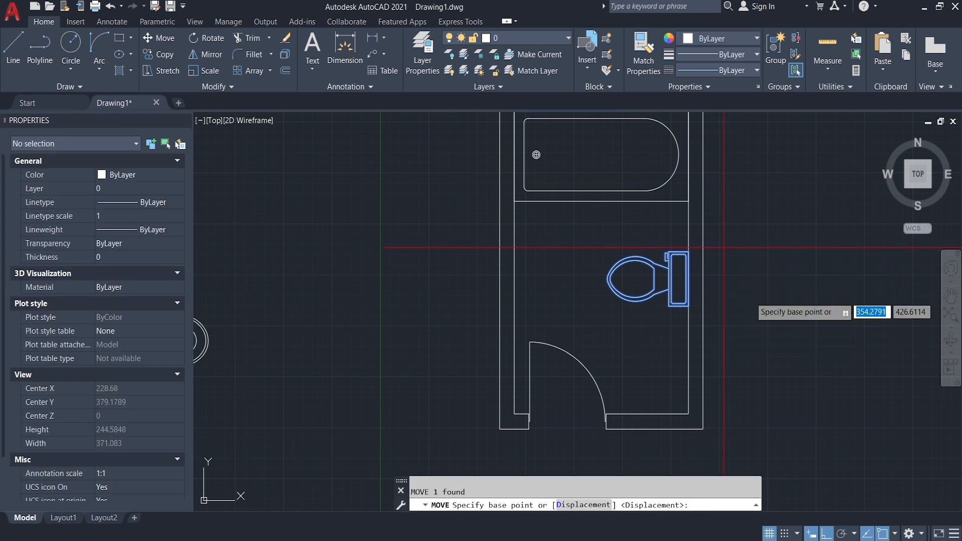
pyautogui.click(756, 313)
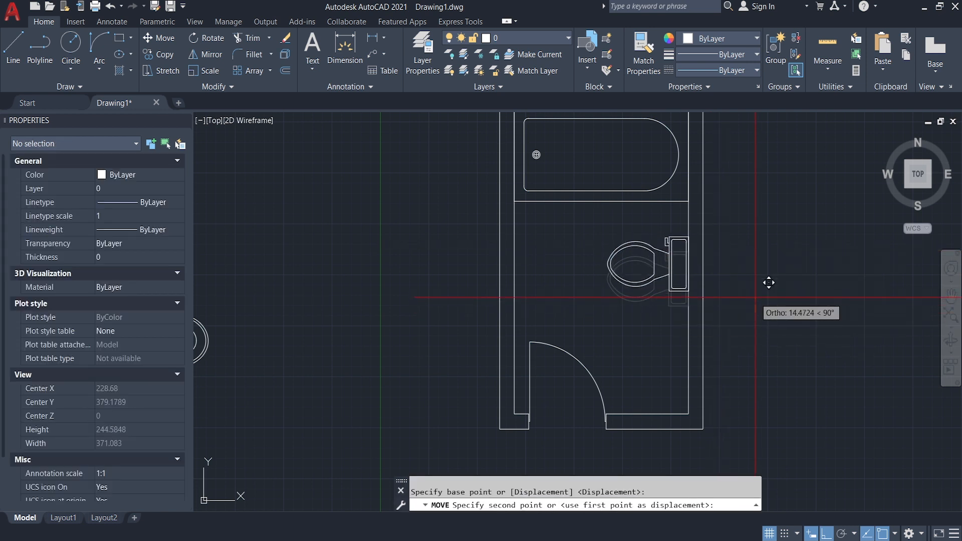
pyautogui.click(756, 297)
pyautogui.scroll(-4, 748, 237)
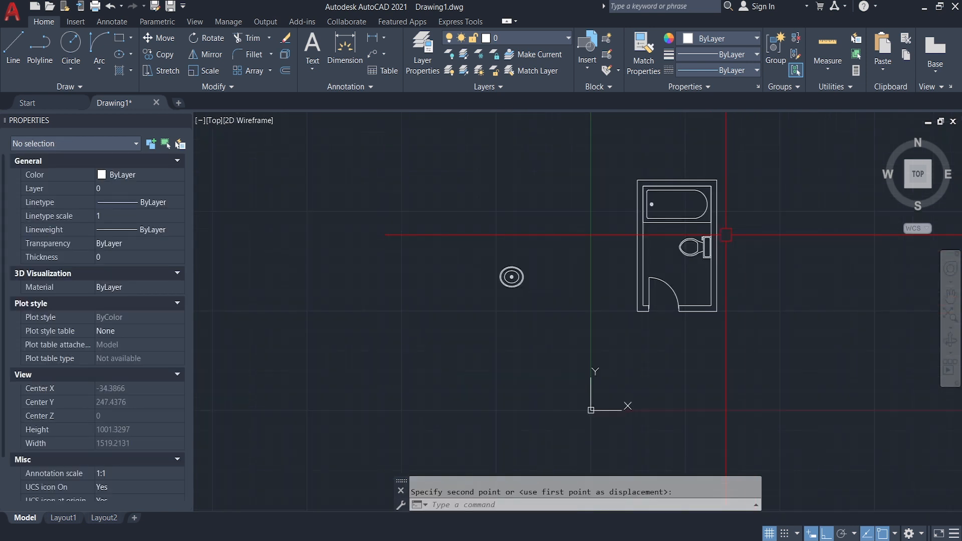
pyautogui.scroll(2, 747, 210)
pyautogui.moveTo(664, 242); pyautogui.dragTo(749, 243, button='middle')
pyautogui.scroll(1, 753, 272)
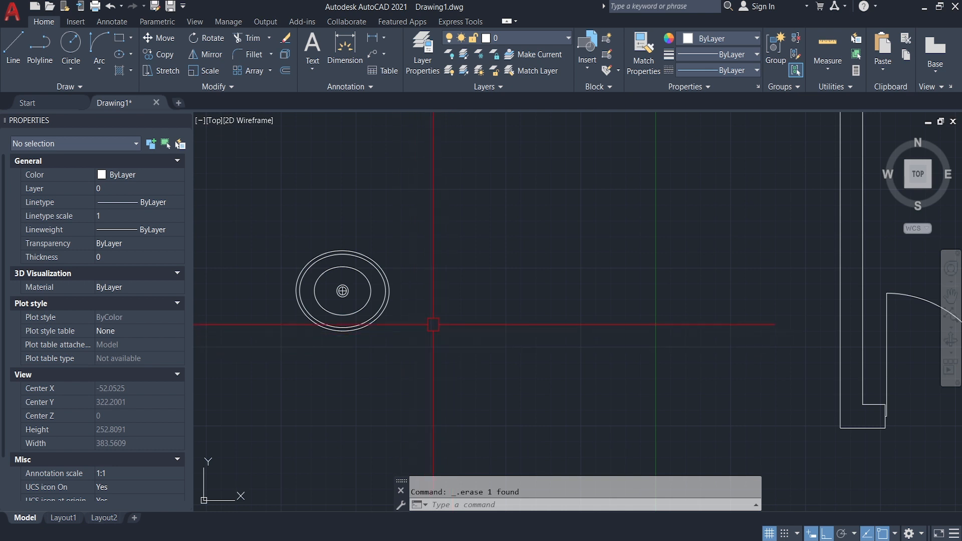
pyautogui.scroll(2, 357, 299)
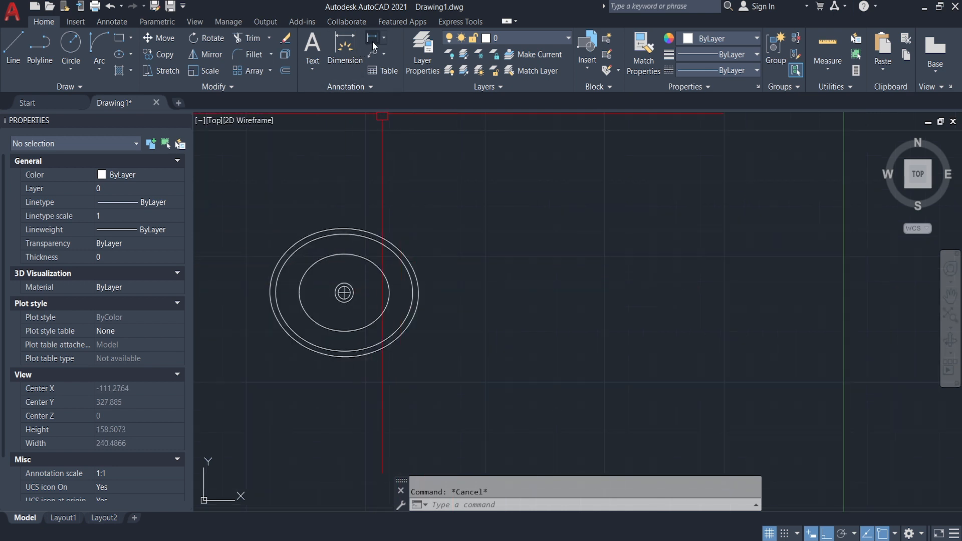
pyautogui.click(344, 46)
pyautogui.click(344, 293)
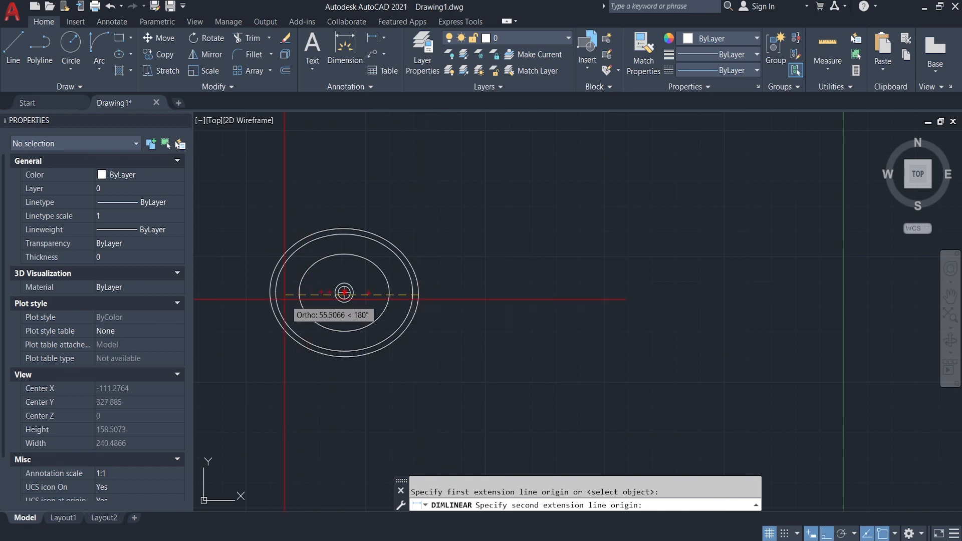
pyautogui.scroll(3, 266, 297)
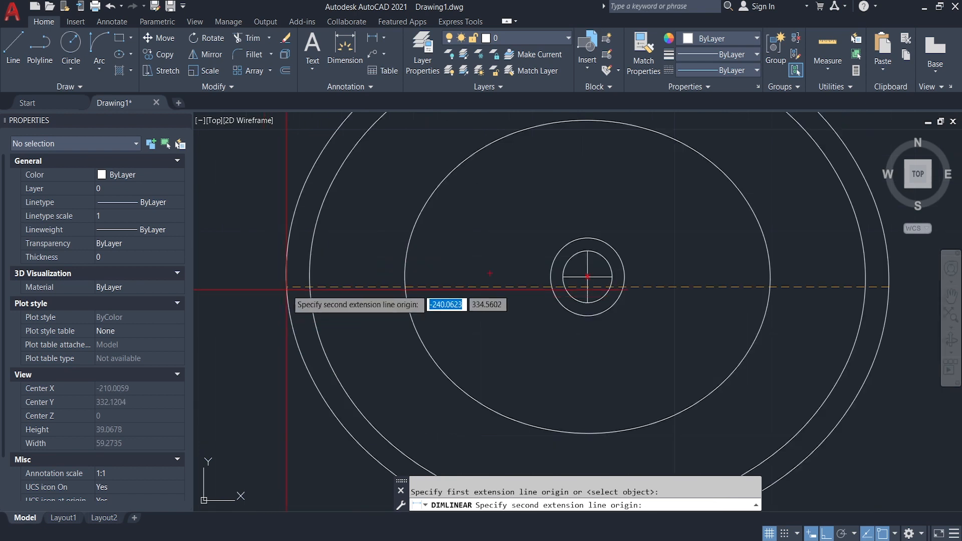
pyautogui.scroll(-3, 286, 286)
pyautogui.press('Escape')
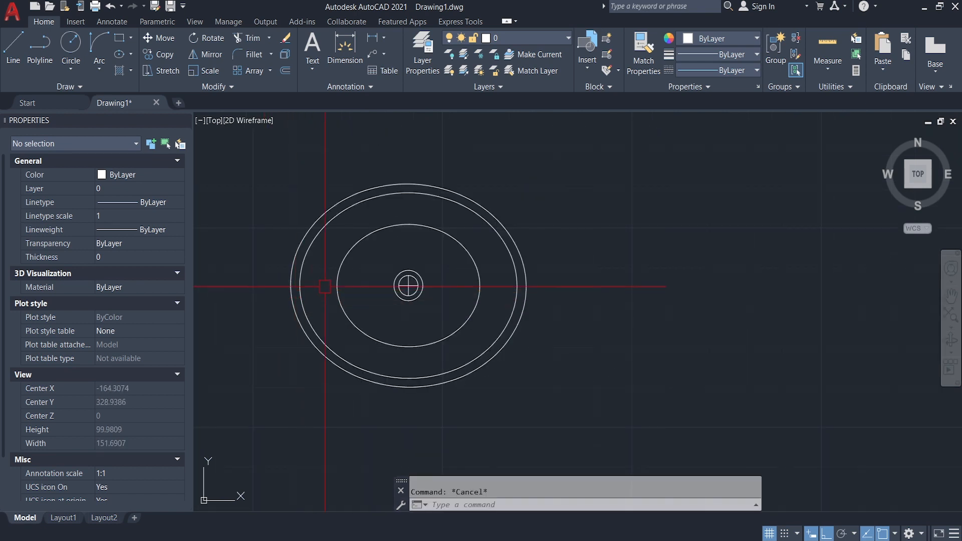
# Enable the Quadrant object snap in the drafting settings.
pyautogui.keyDown('shift'); pyautogui.rightClick(430, 253); pyautogui.keyUp('shift')
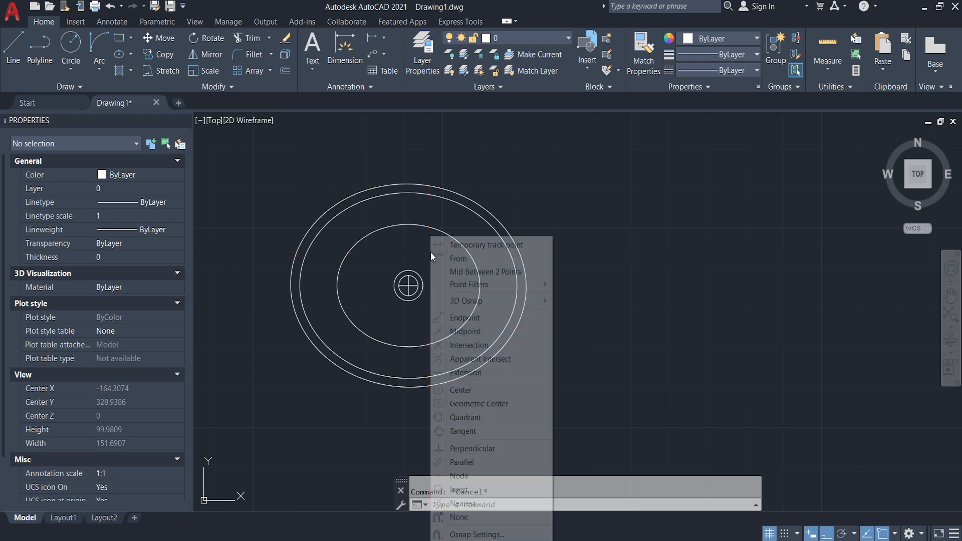
pyautogui.click(458, 535)
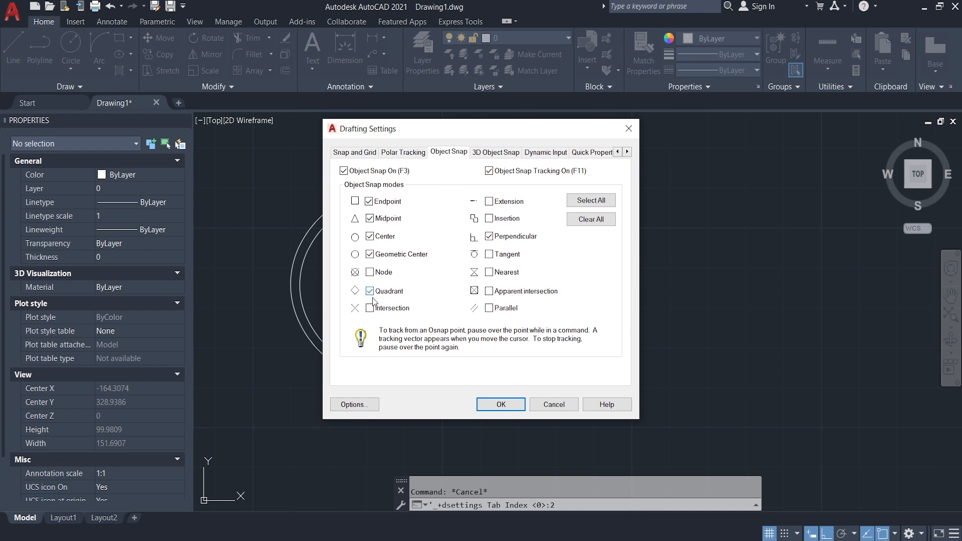
pyautogui.click(508, 405)
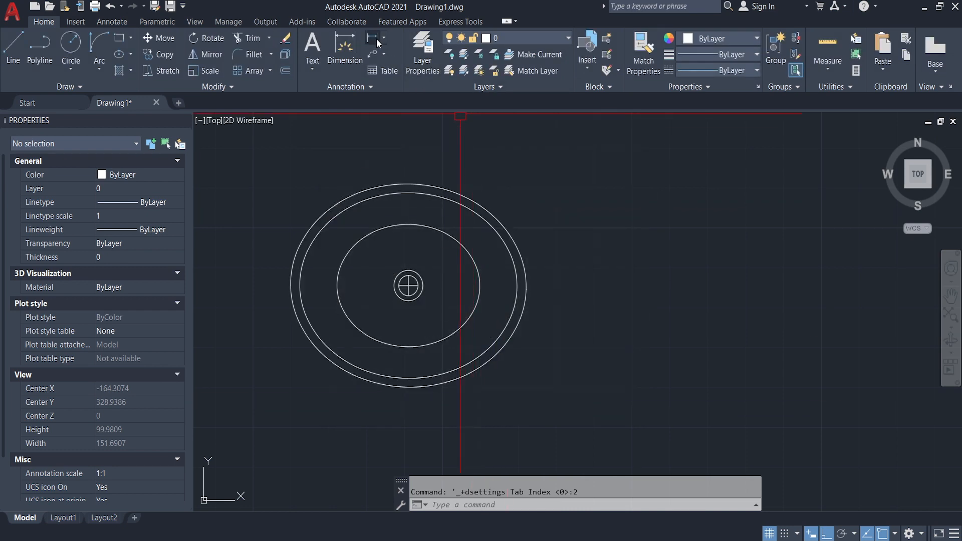
# Add linear dimensions for the oval sink's overall width and height between the quadrants of its outer edge.
pyautogui.click(377, 42)
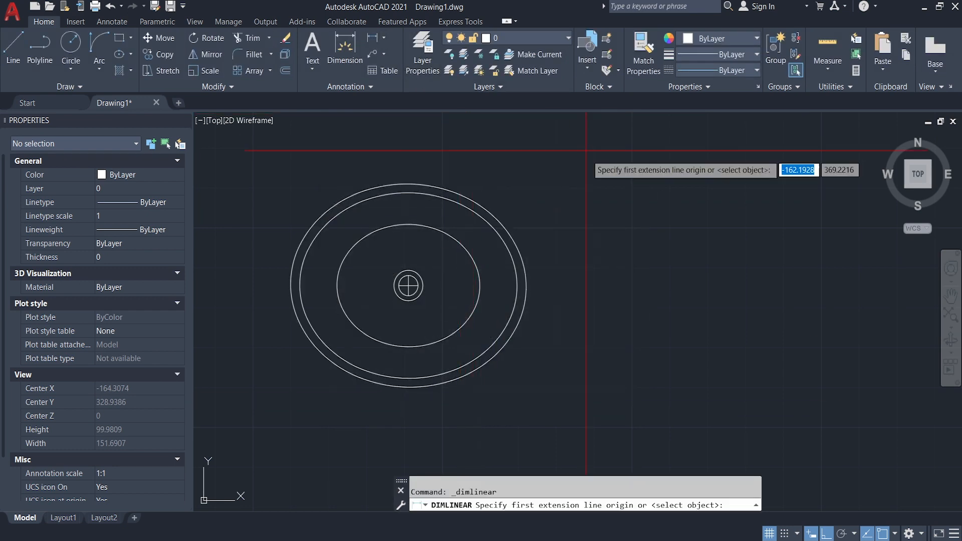
pyautogui.click(526, 286)
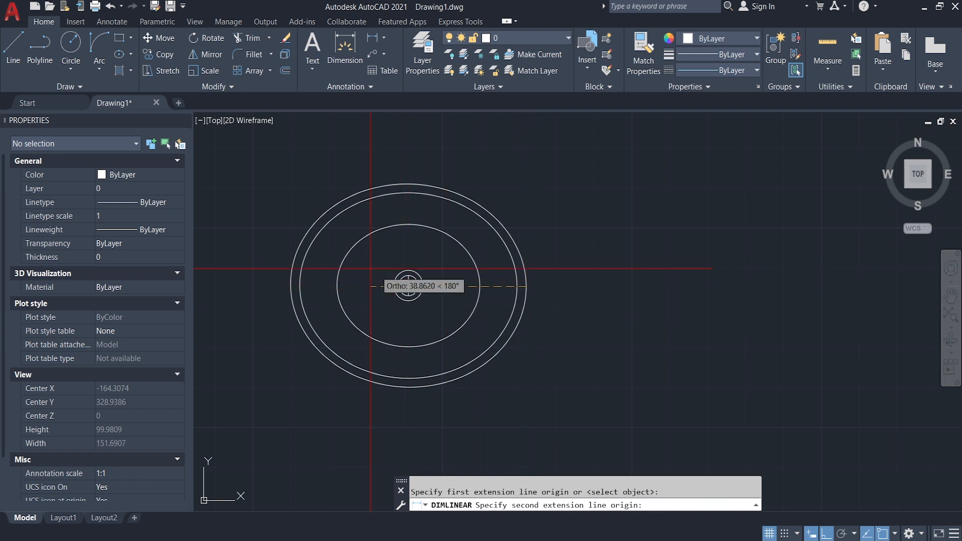
pyautogui.click(291, 281)
pyautogui.click(401, 258)
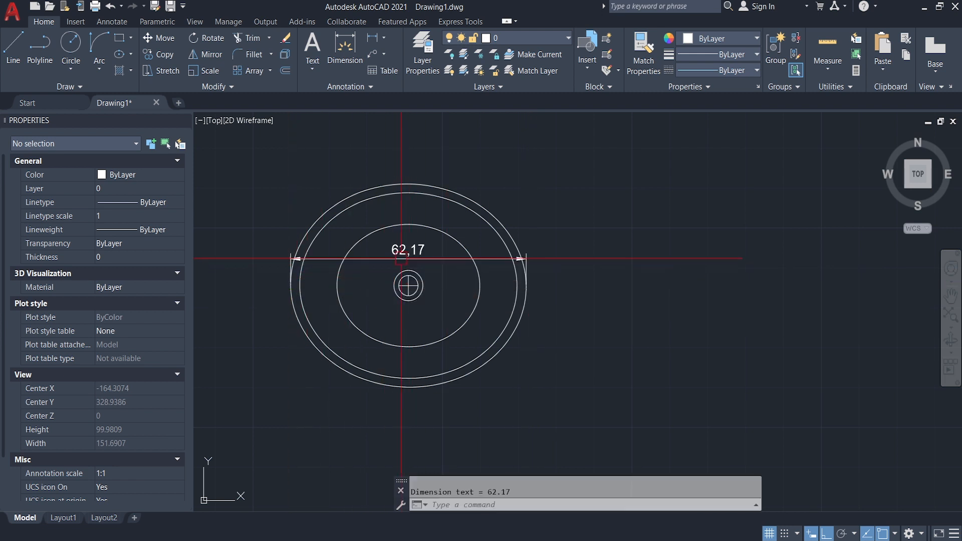
pyautogui.press('Return')
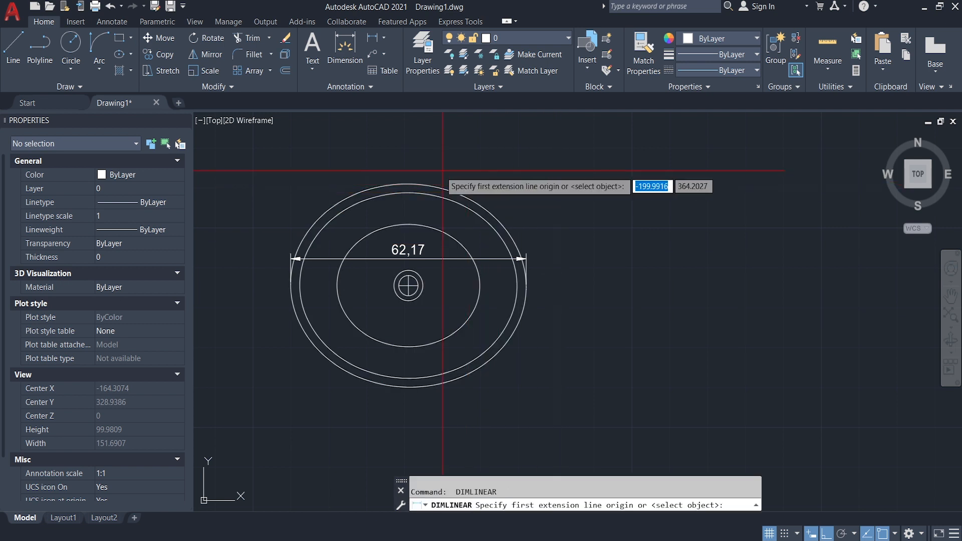
pyautogui.click(407, 183)
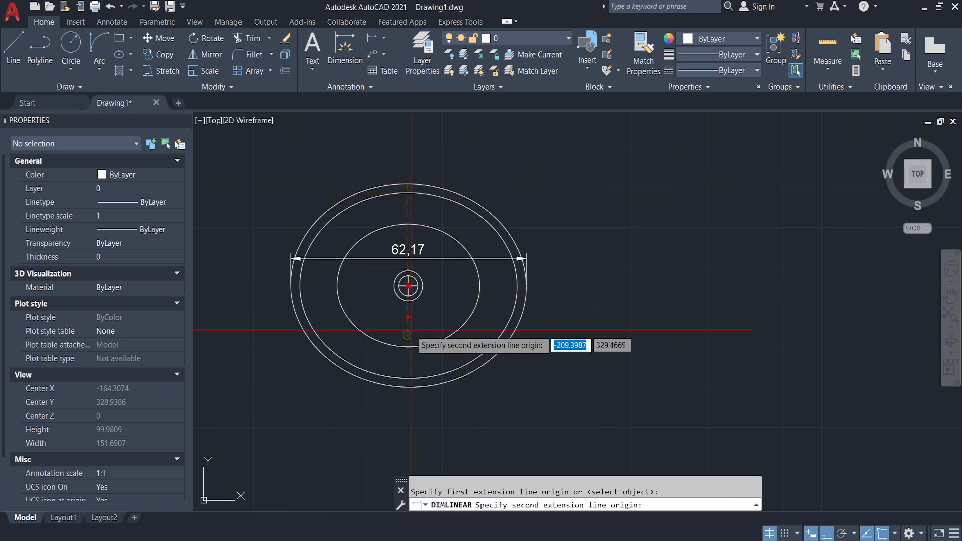
pyautogui.click(409, 387)
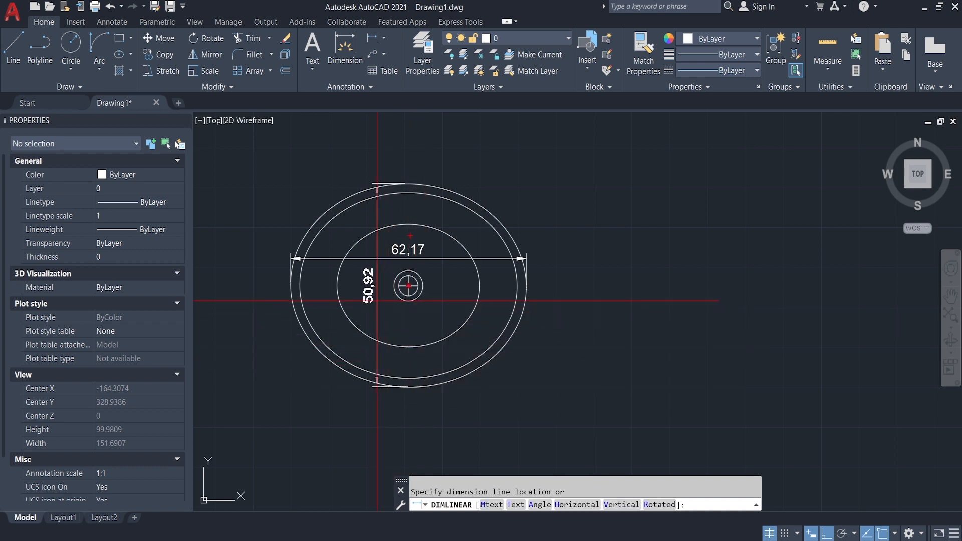
pyautogui.click(377, 321)
pyautogui.scroll(2, 366, 289)
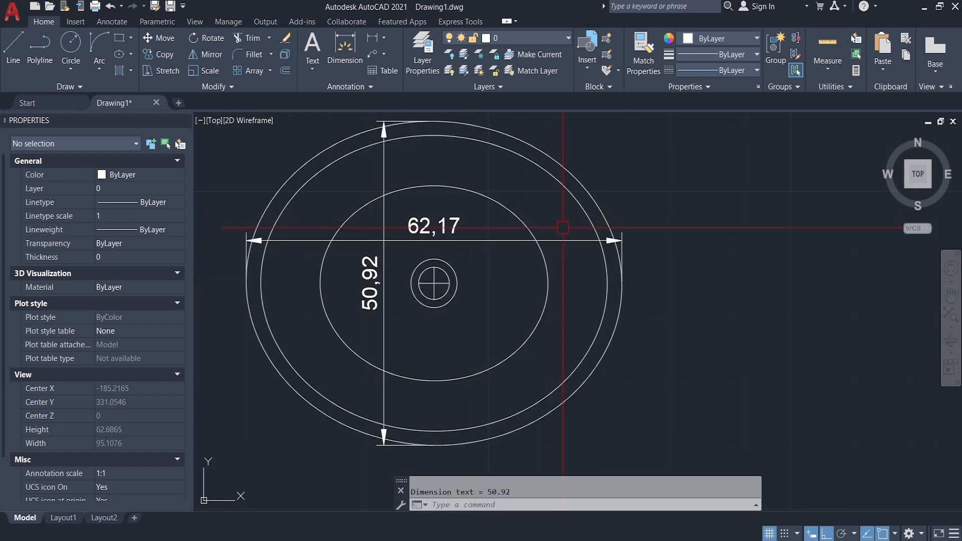
# Draw a 60 by 50 rectangle in the empty space beside the oval sink.
pyautogui.scroll(-2, 559, 257)
pyautogui.moveTo(717, 233); pyautogui.dragTo(553, 267, button='middle')
pyautogui.scroll(-2, 561, 259)
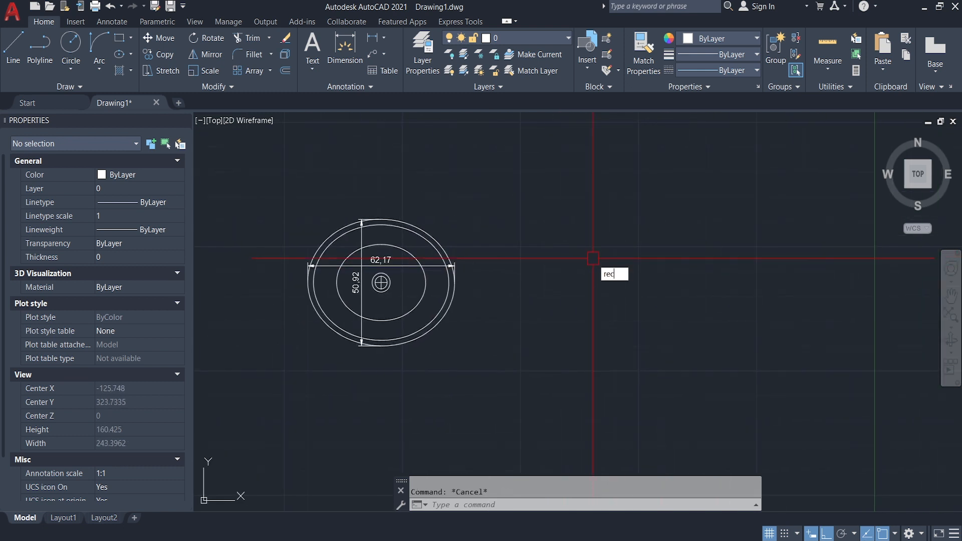
pyautogui.press('Return')
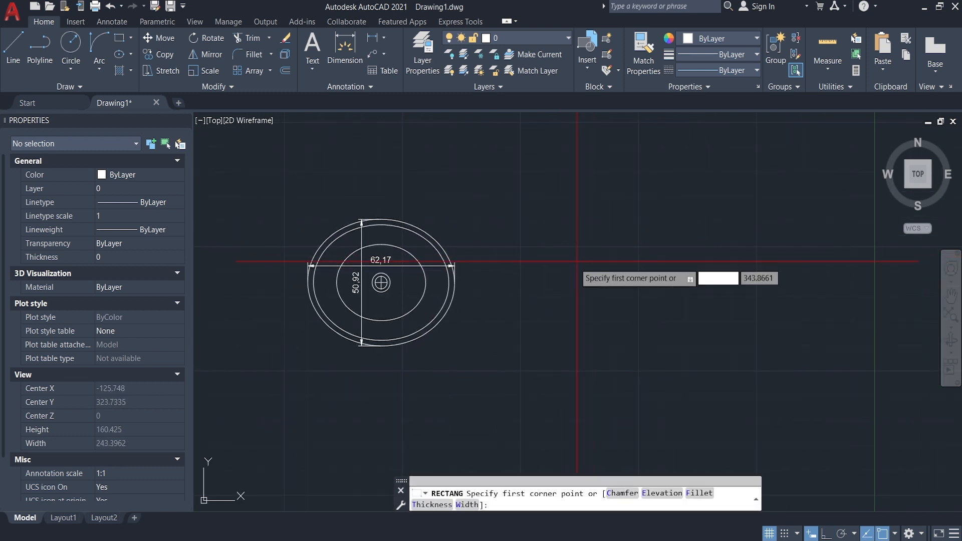
pyautogui.click(511, 233)
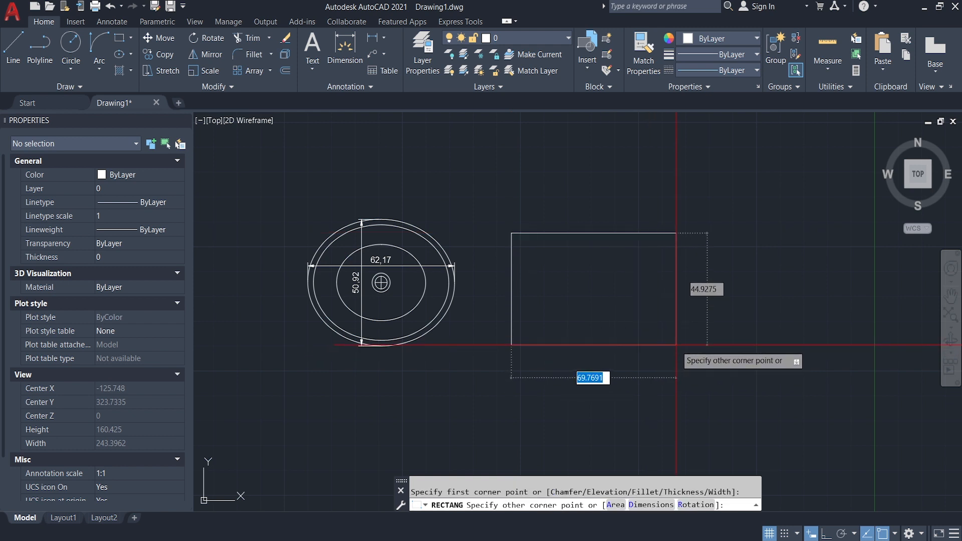
pyautogui.write('@')
pyautogui.write('60')
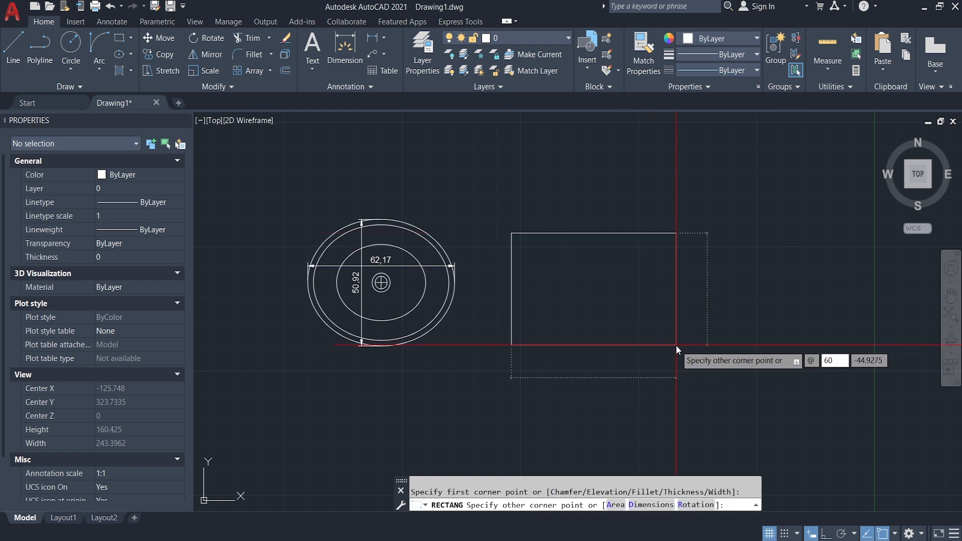
pyautogui.press('Tab')
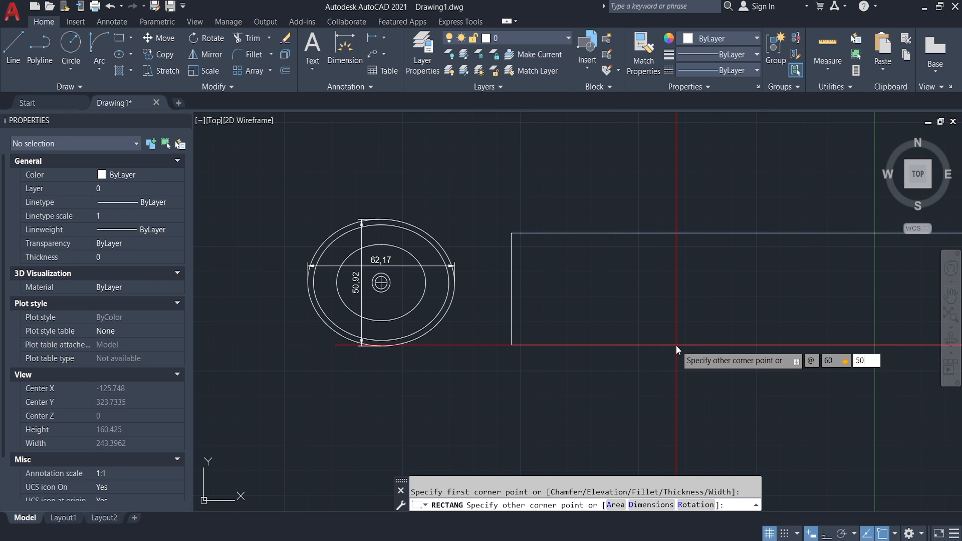
pyautogui.press('Return')
# Measure the width of the oval sink's rim between its two outer ellipses, without keeping the dimension.
pyautogui.moveTo(636, 321); pyautogui.dragTo(645, 391, button='middle')
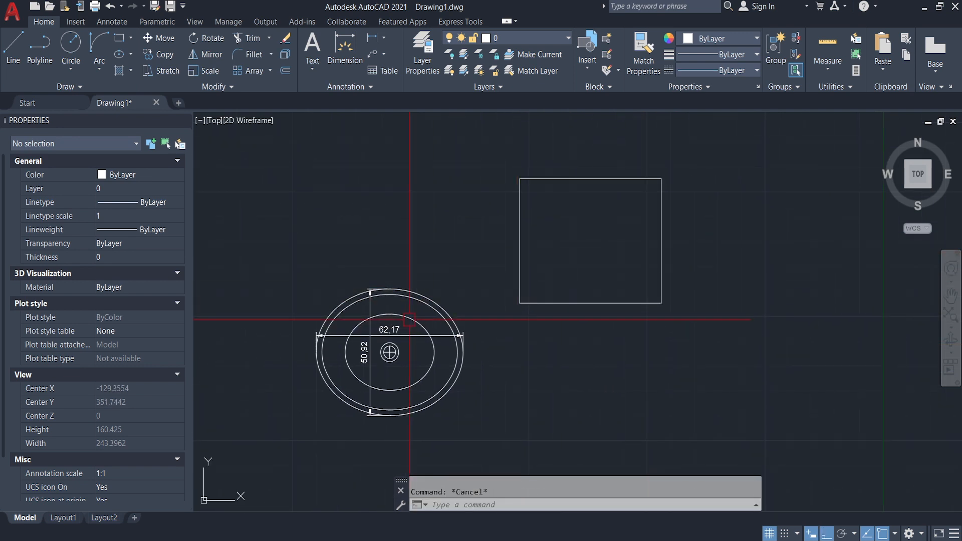
pyautogui.scroll(4, 446, 311)
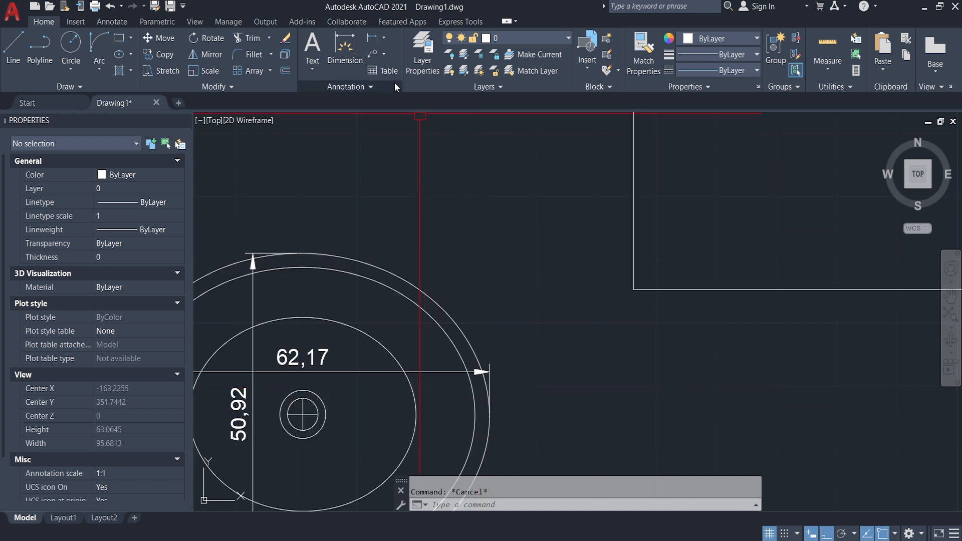
pyautogui.click(372, 38)
pyautogui.moveTo(503, 423); pyautogui.dragTo(513, 361, button='middle')
pyautogui.scroll(2, 490, 378)
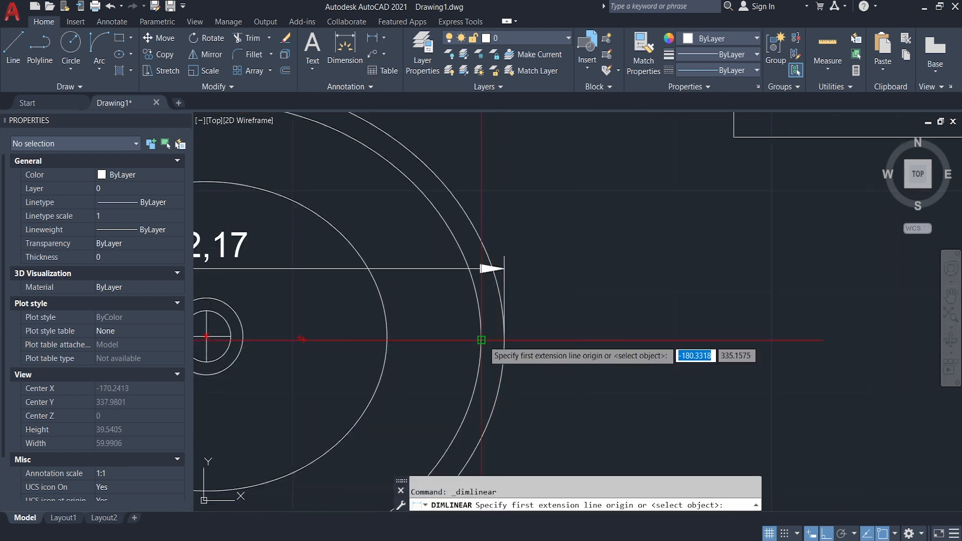
pyautogui.click(484, 335)
pyautogui.click(504, 334)
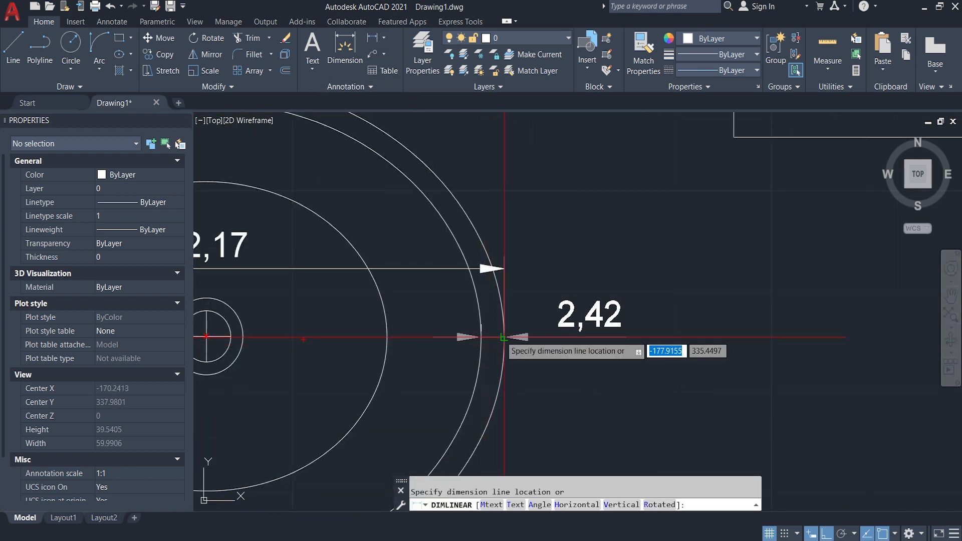
pyautogui.scroll(-3, 503, 335)
pyautogui.press('Escape')
# Offset the 60 by 50 rectangle inward by 2.
pyautogui.moveTo(742, 291); pyautogui.dragTo(657, 385, button='middle')
pyautogui.write('O')
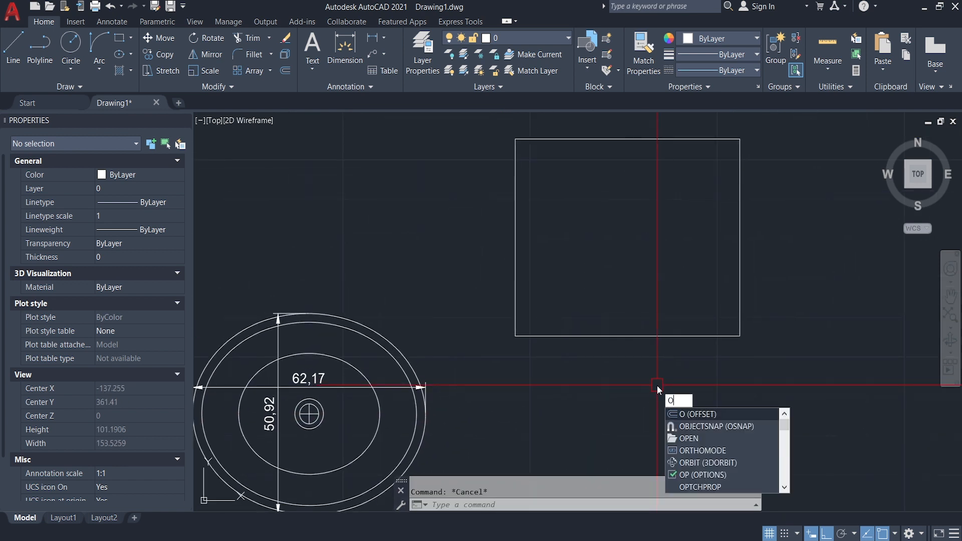
pyautogui.press('Return')
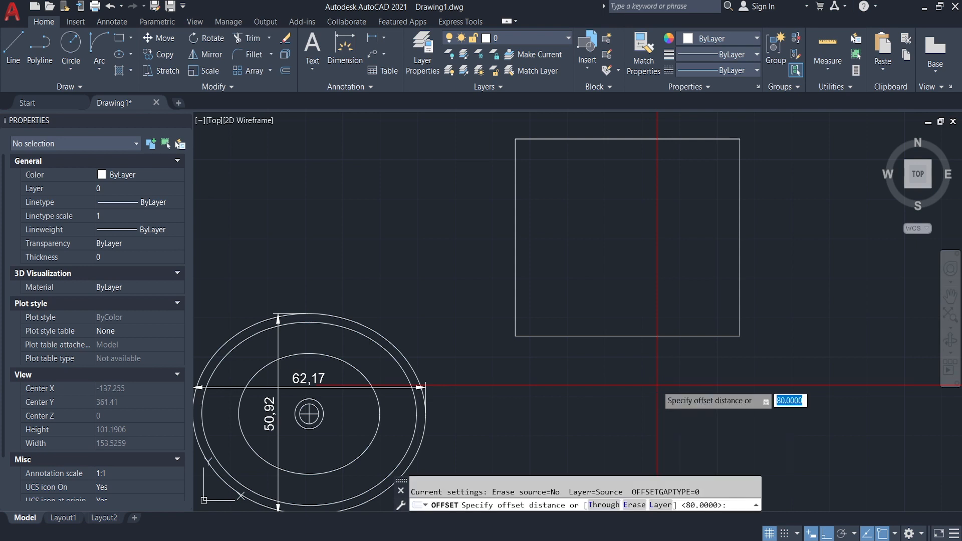
pyautogui.write('2')
pyautogui.press('Return')
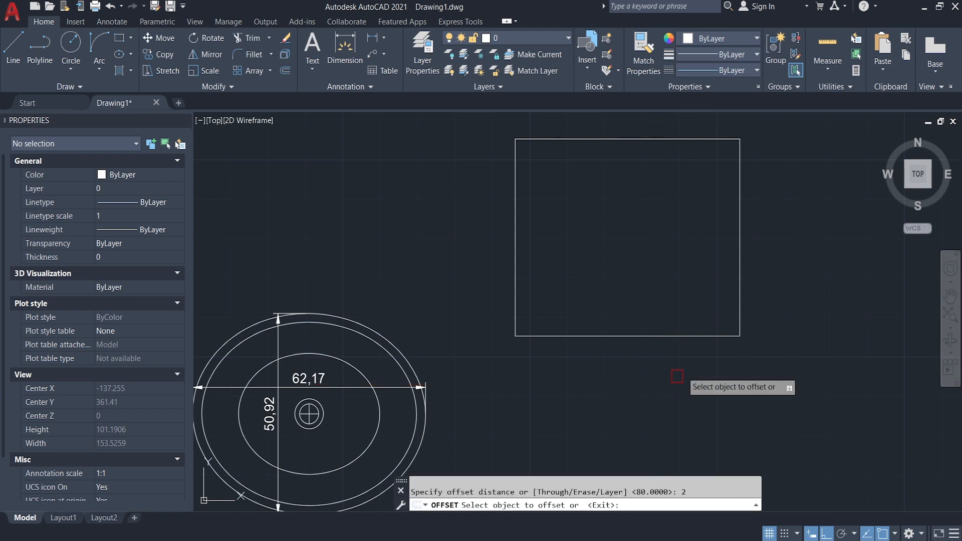
pyautogui.click(740, 263)
pyautogui.click(666, 259)
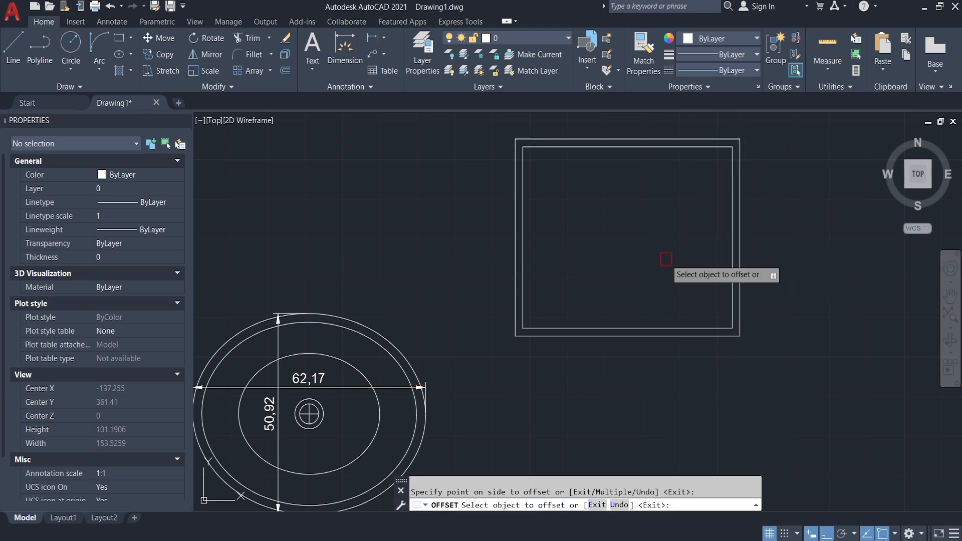
pyautogui.press('Return')
# Add a horizontal dimension between the sink's innermost bowl ellipse and the inner edge of its rim.
pyautogui.scroll(-2, 653, 291)
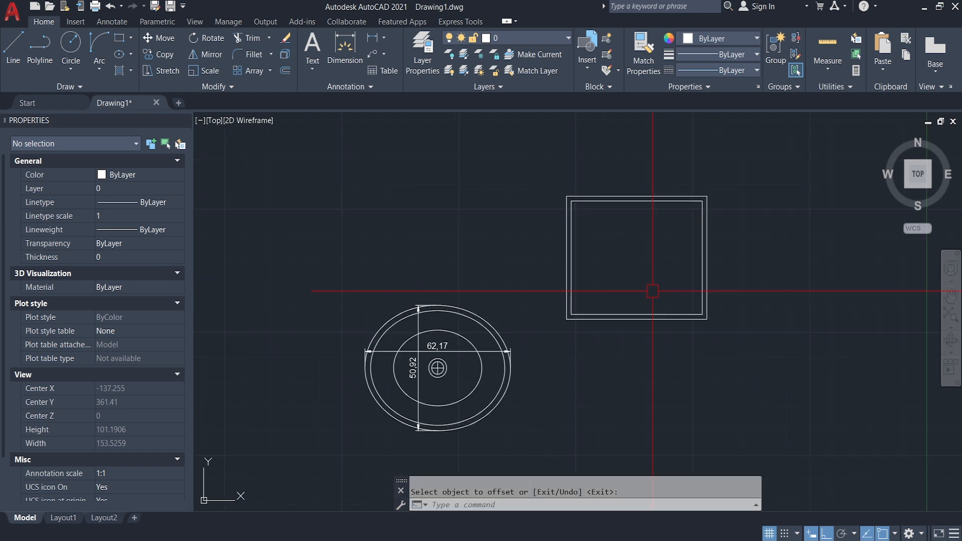
pyautogui.moveTo(661, 274); pyautogui.dragTo(653, 292, button='middle')
pyautogui.scroll(2, 491, 387)
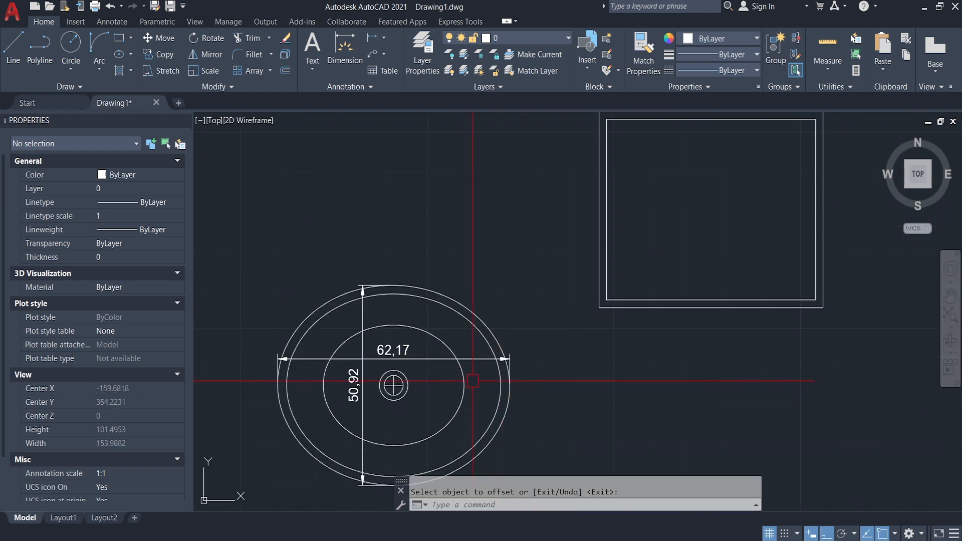
pyautogui.click(371, 38)
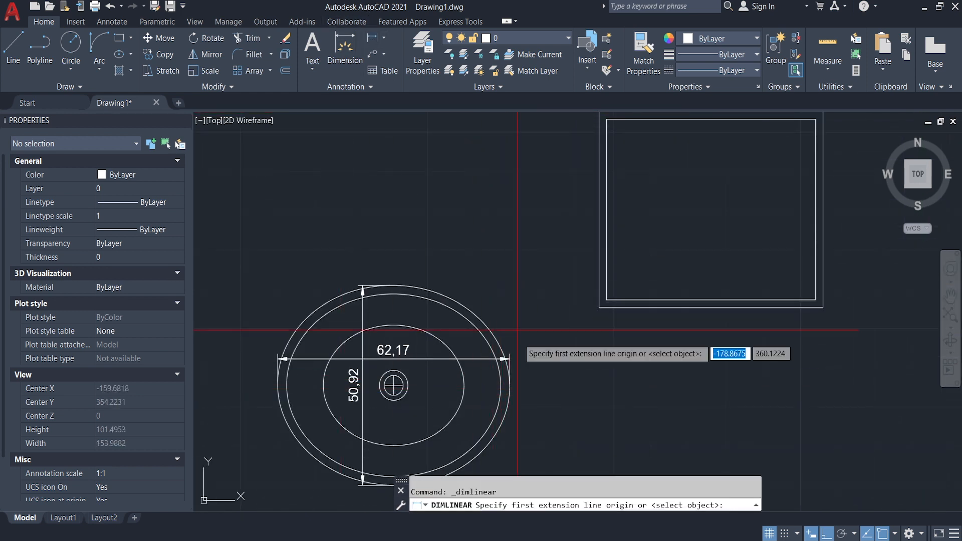
pyautogui.click(393, 385)
pyautogui.click(498, 391)
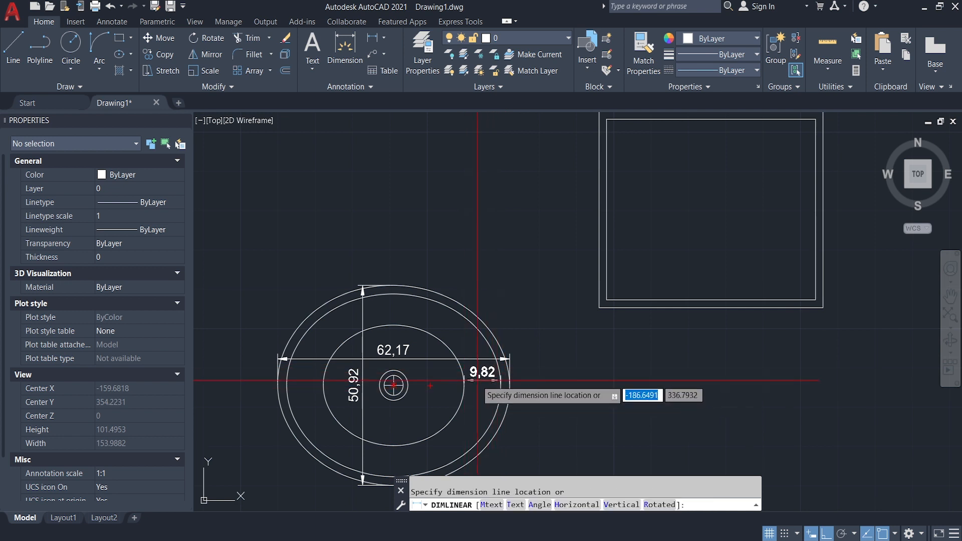
pyautogui.scroll(2, 463, 396)
pyautogui.scroll(-2, 469, 386)
pyautogui.click(477, 393)
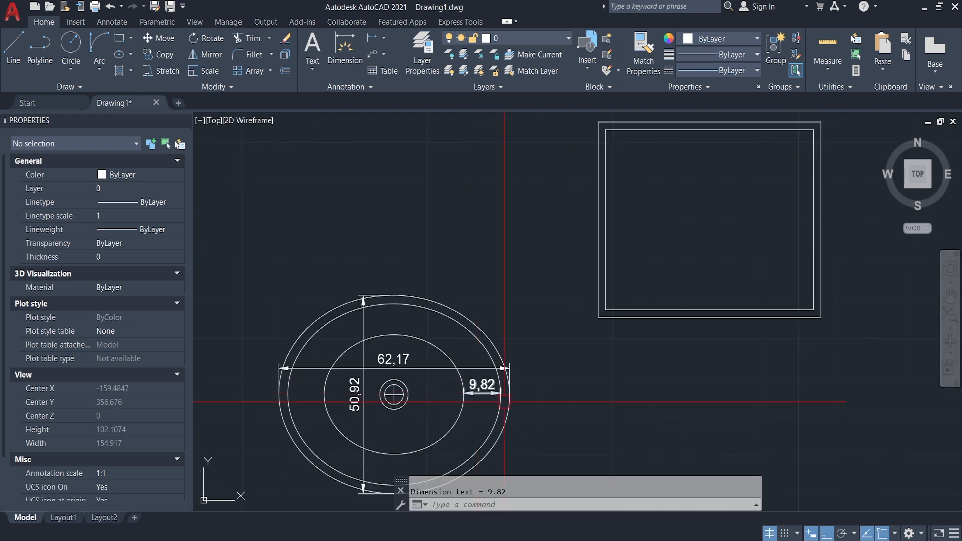
pyautogui.press('Escape')
# Offset the inner rectangle inward by 10 to outline the basin of the rectangular sink.
pyautogui.moveTo(658, 359); pyautogui.dragTo(597, 383, button='middle')
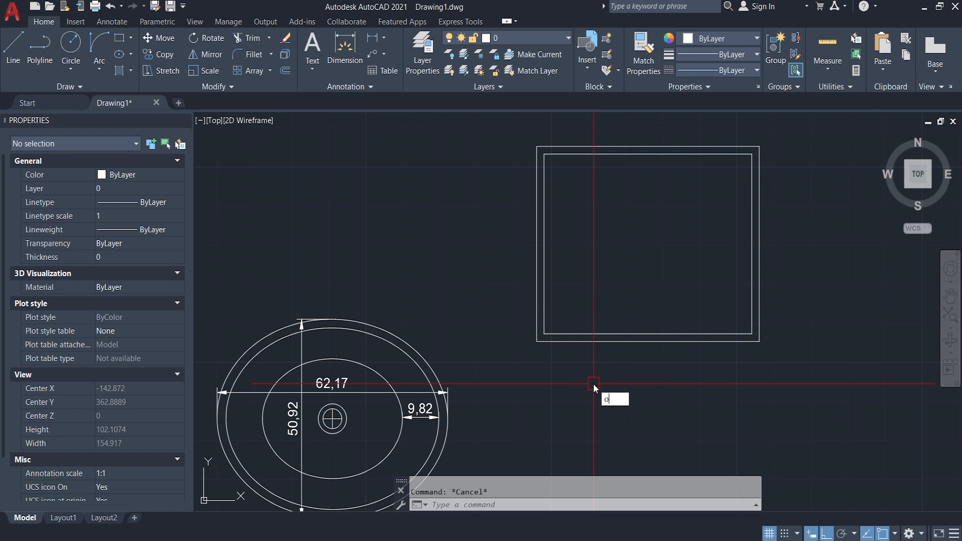
pyautogui.write('o')
pyautogui.press('Return')
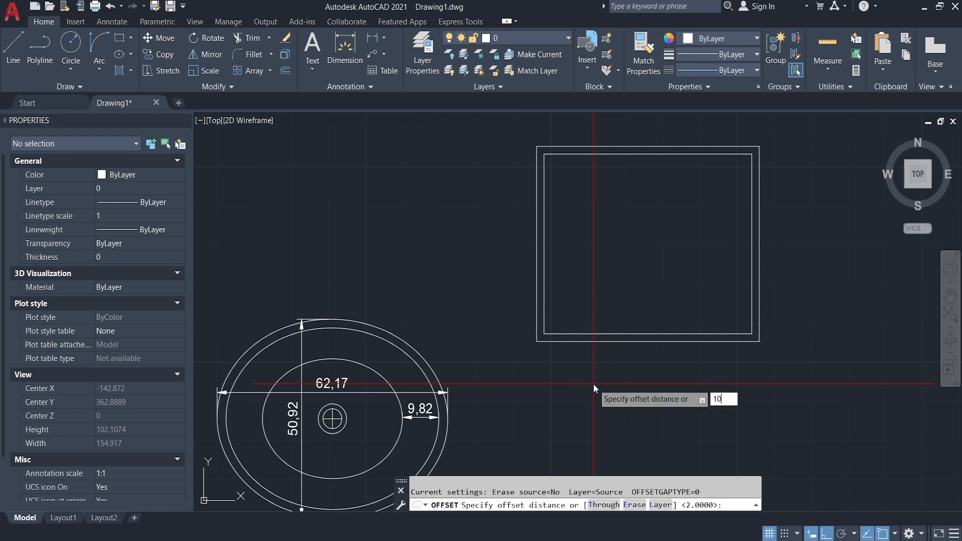
pyautogui.write('10')
pyautogui.press('Return')
pyautogui.click(752, 231)
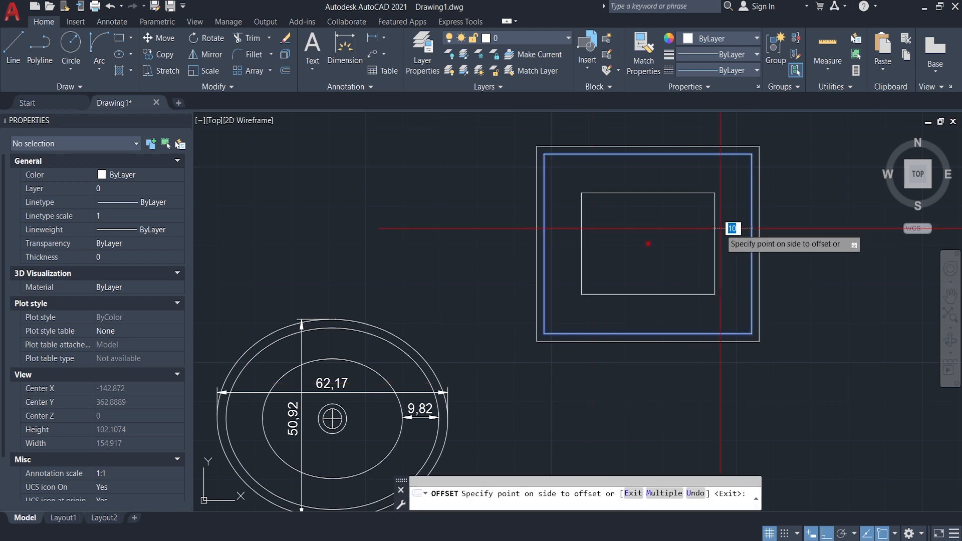
pyautogui.click(661, 250)
pyautogui.press('Return')
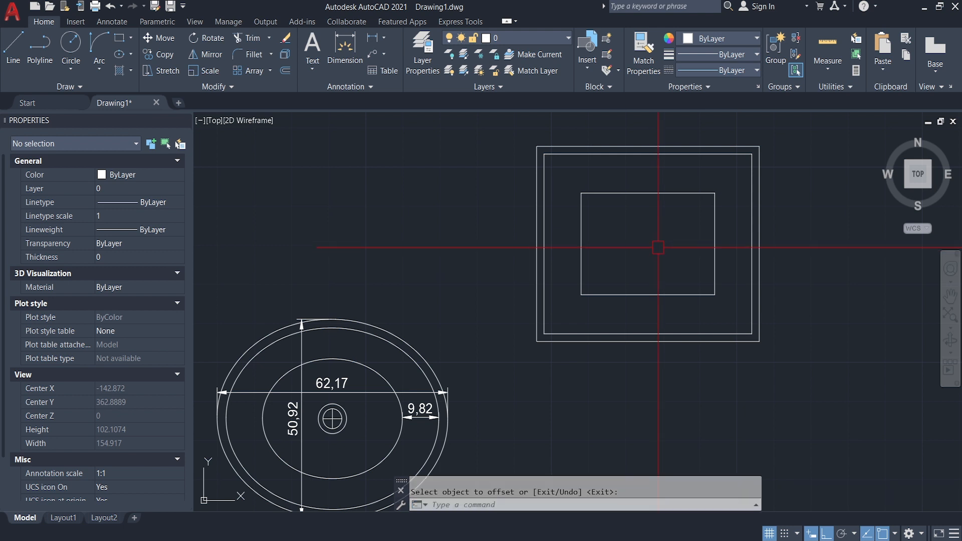
pyautogui.scroll(-2, 659, 245)
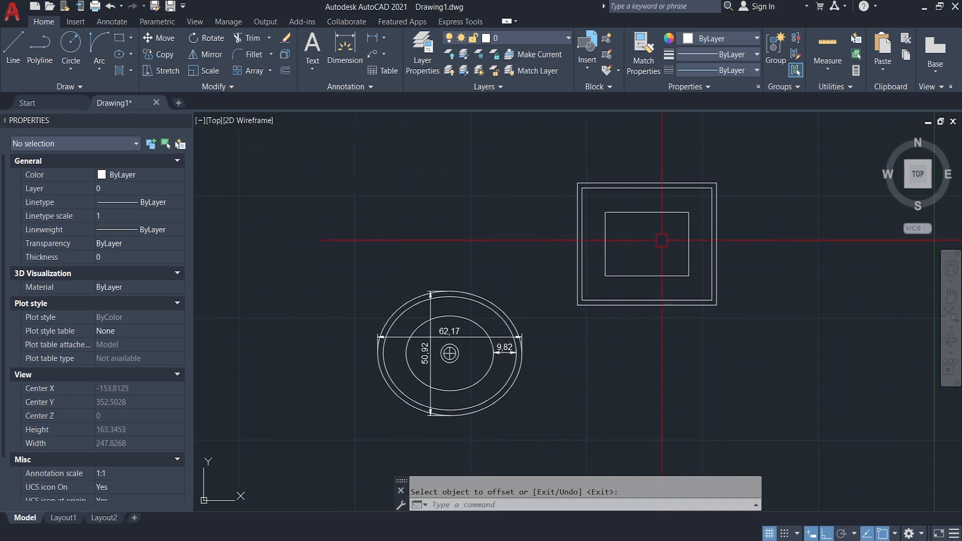
pyautogui.scroll(2, 661, 247)
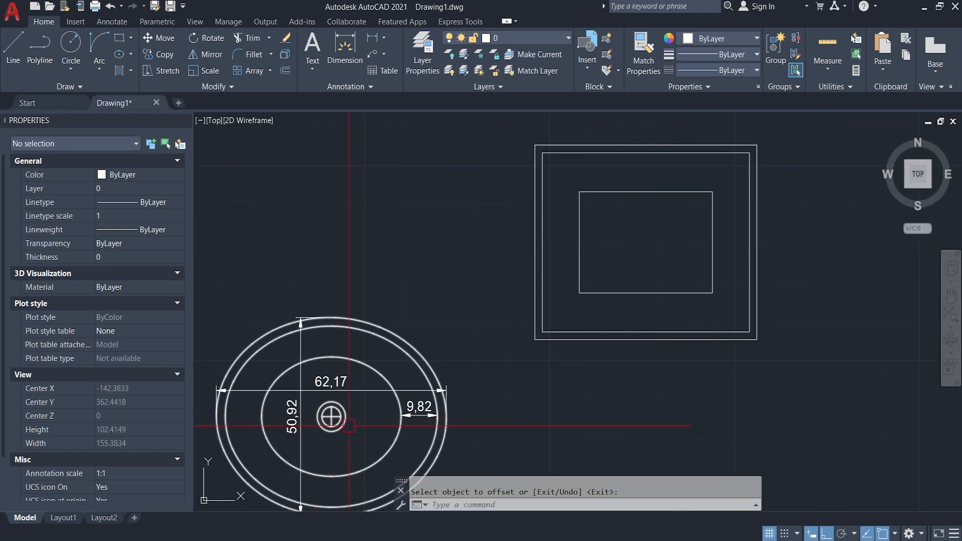
pyautogui.moveTo(467, 296); pyautogui.dragTo(518, 251, button='middle')
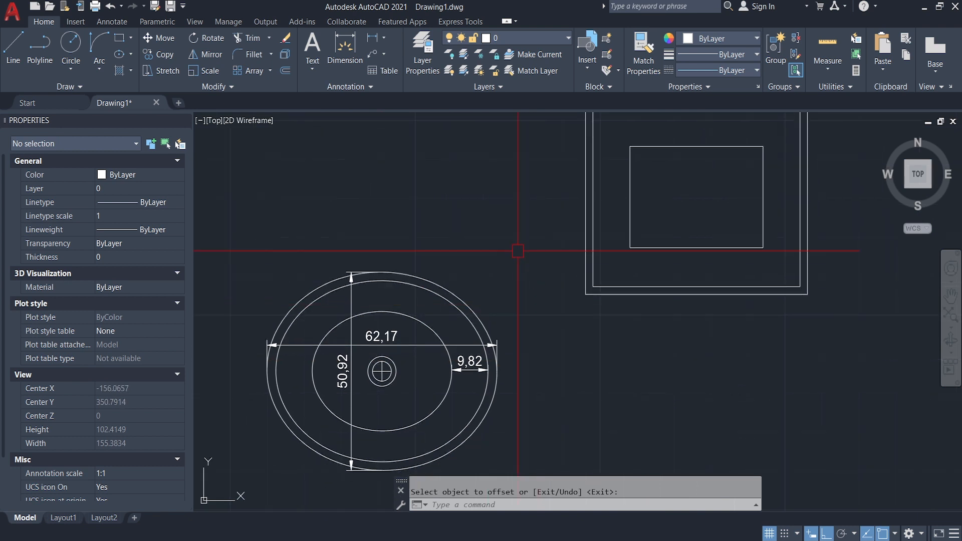
# Add a diameter dimension to the outer drain circle of the oval sink.
pyautogui.click(371, 40)
pyautogui.scroll(4, 383, 374)
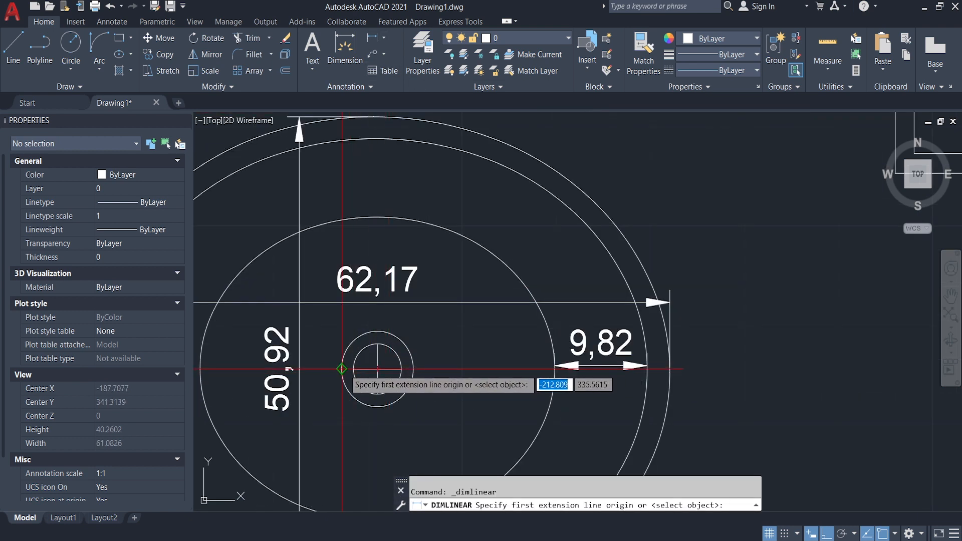
pyautogui.click(383, 39)
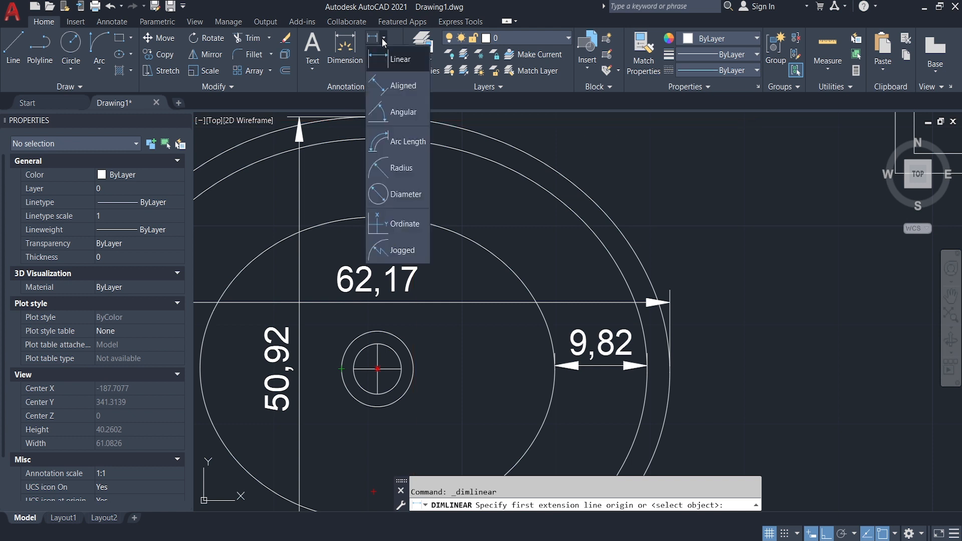
pyautogui.click(413, 195)
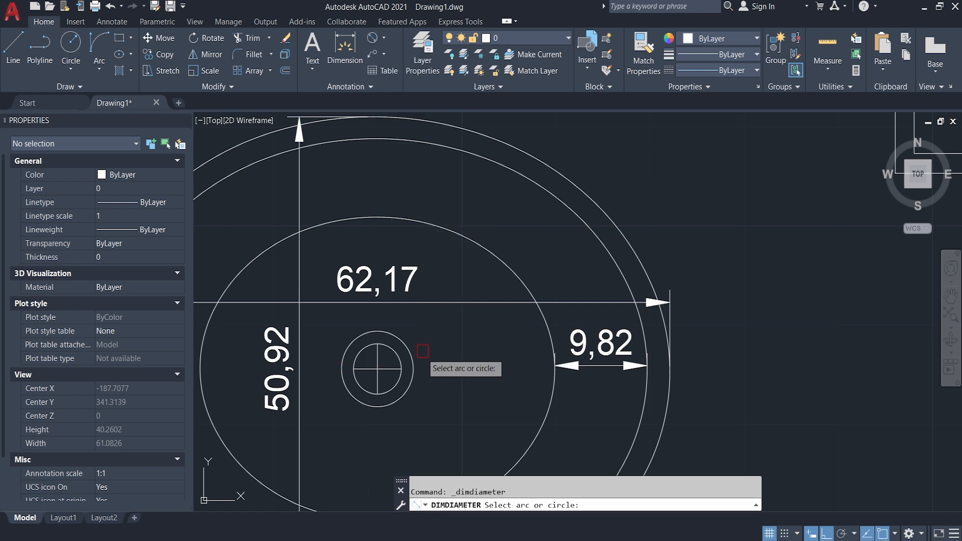
pyautogui.click(413, 369)
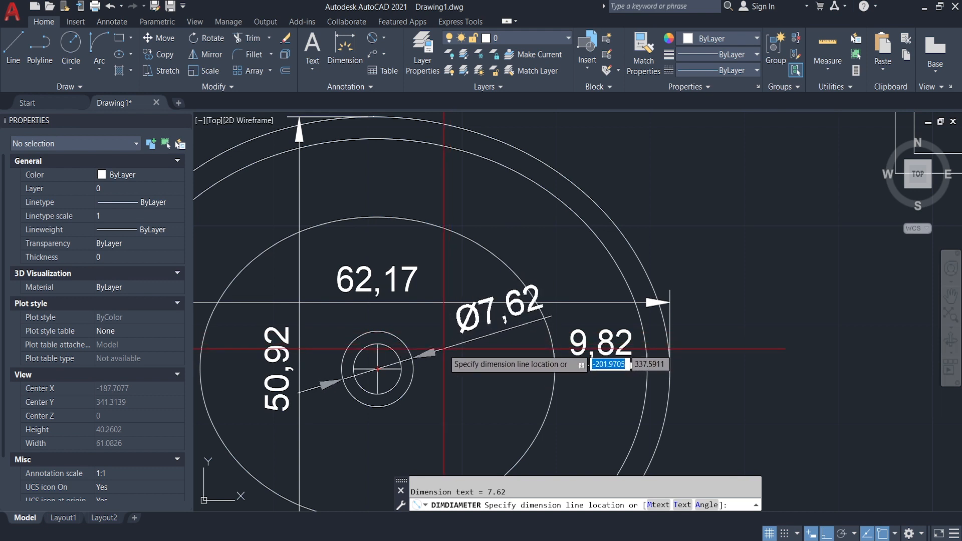
pyautogui.click(437, 350)
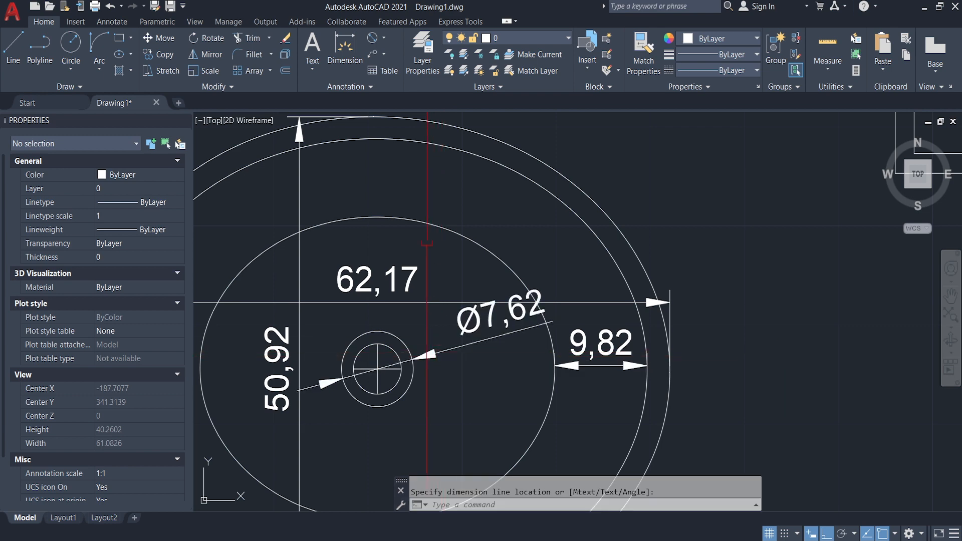
# Add a diameter dimension to the inner drain circle of the oval sink.
pyautogui.click(372, 42)
pyautogui.scroll(4, 398, 349)
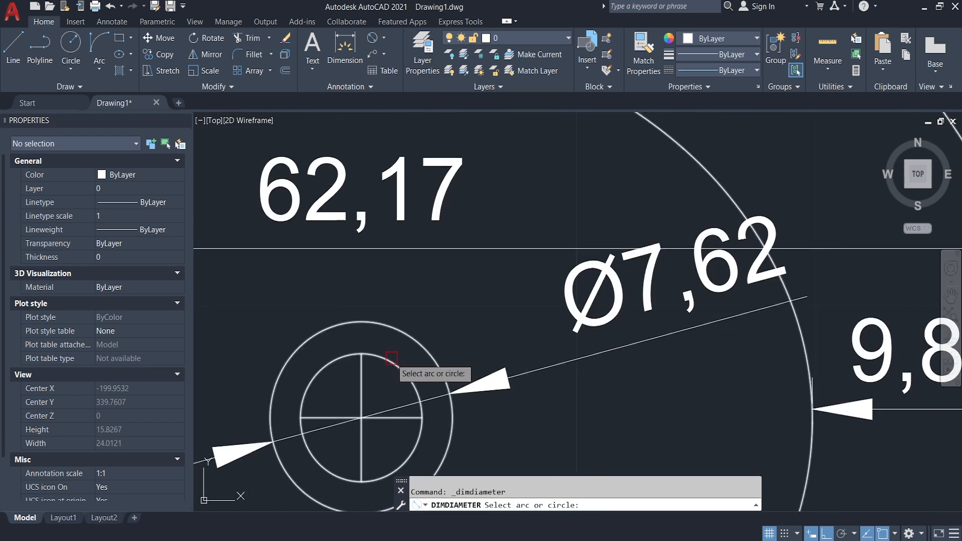
pyautogui.click(392, 361)
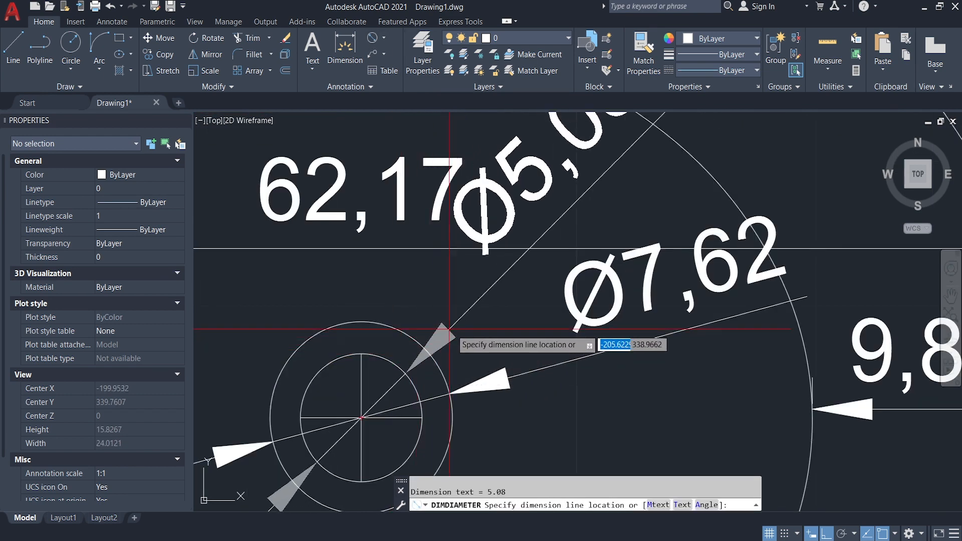
pyautogui.scroll(-3, 471, 327)
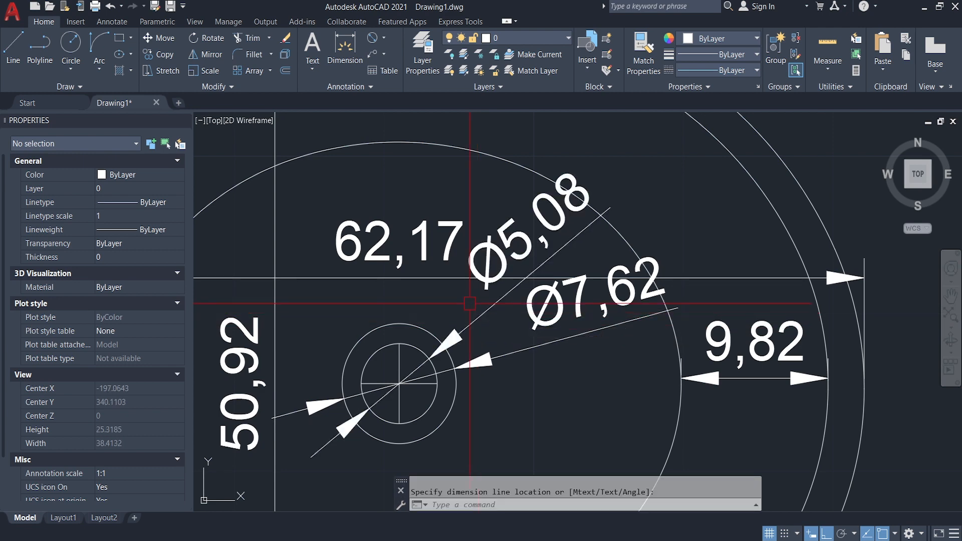
# Draw a circle with a diameter of 8 at the centre of the rectangular sink's basin as the outer drain ring.
pyautogui.scroll(-4, 454, 303)
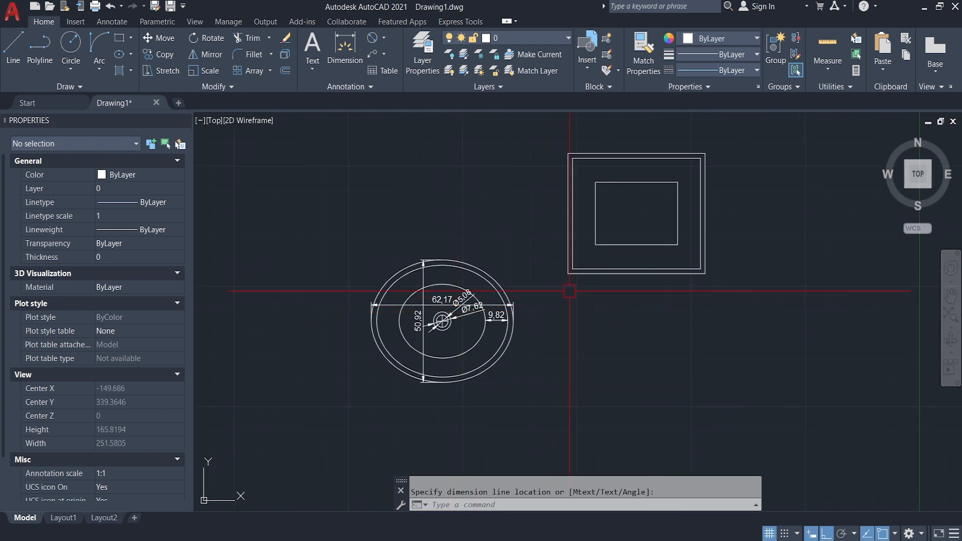
pyautogui.moveTo(708, 200); pyautogui.dragTo(678, 225, button='middle')
pyautogui.scroll(1, 624, 243)
pyautogui.press('Escape')
pyautogui.write('c')
pyautogui.press('Return')
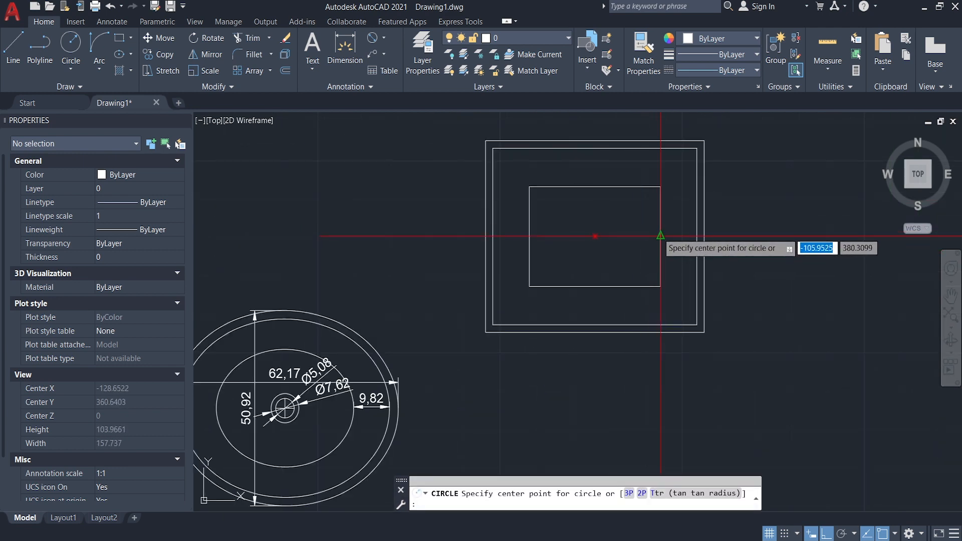
pyautogui.click(595, 236)
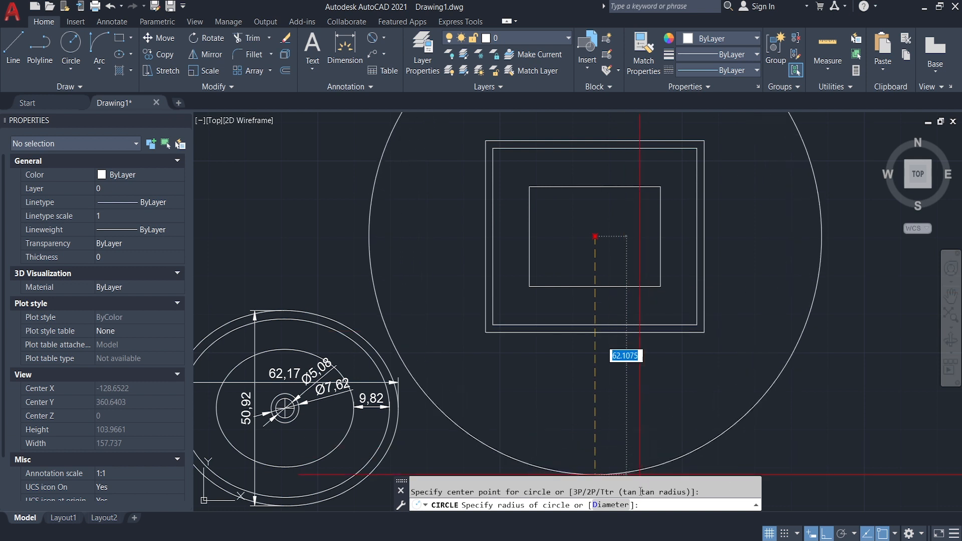
pyautogui.click(608, 505)
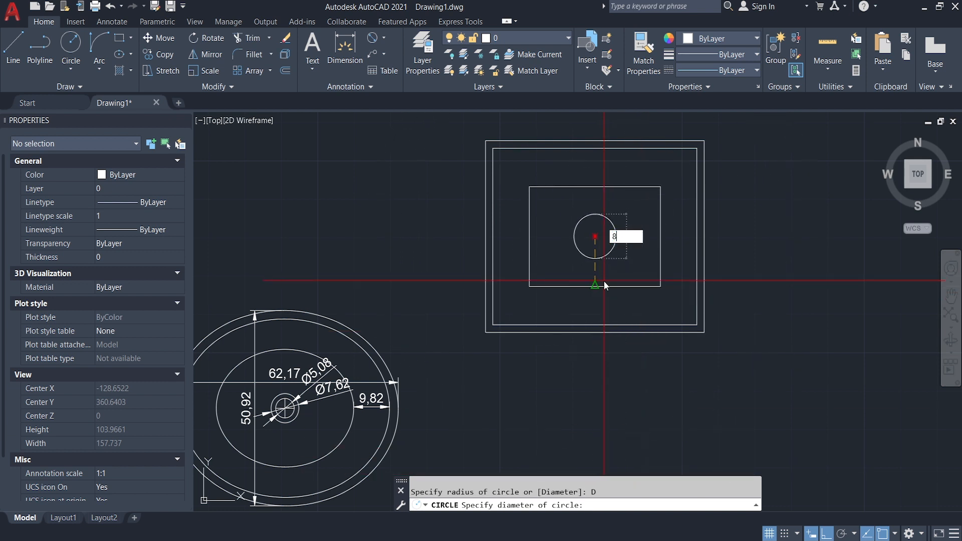
pyautogui.press('Escape')
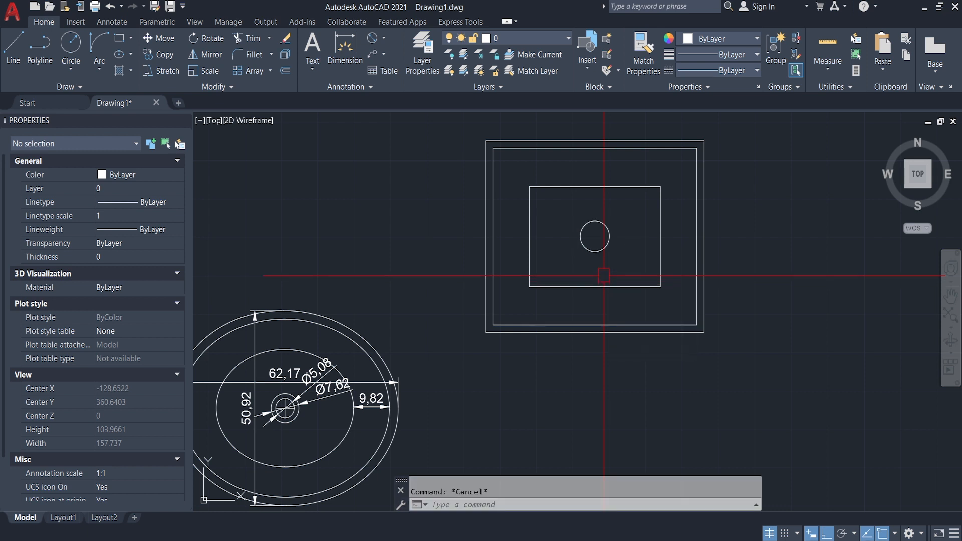
# Draw a smaller concentric circle by diameter inside the drain ring, modelled on the oval sink's inner drain circle.
pyautogui.write('c')
pyautogui.press('Return')
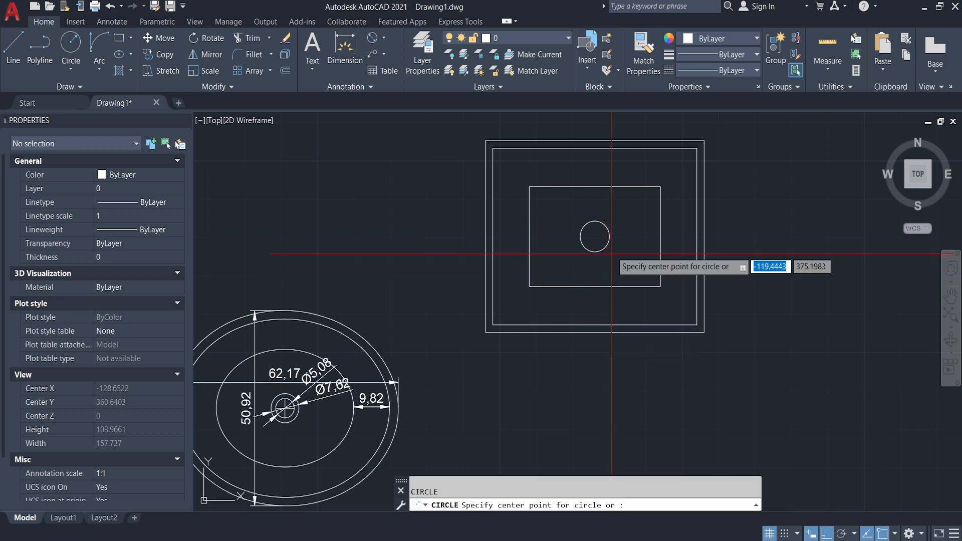
pyautogui.click(595, 237)
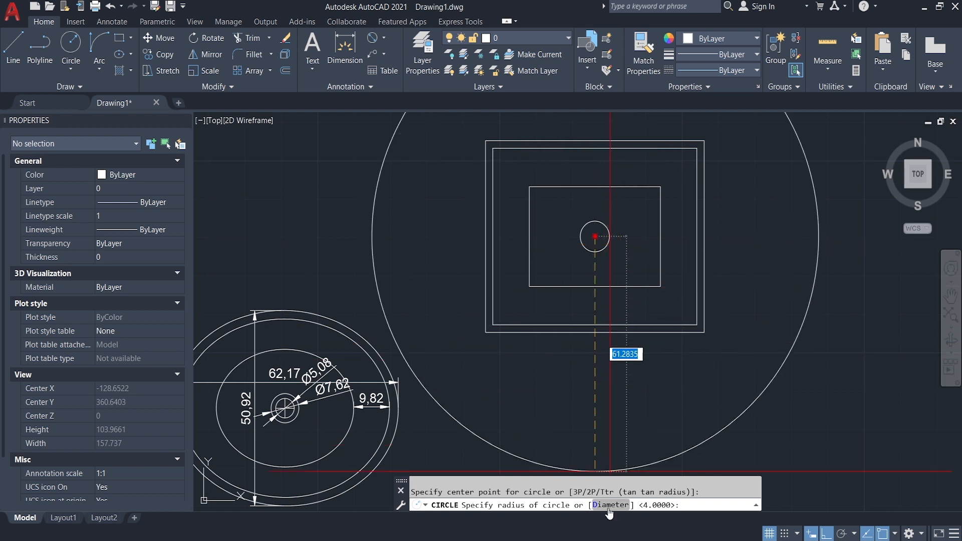
pyautogui.write('d')
pyautogui.press('Return')
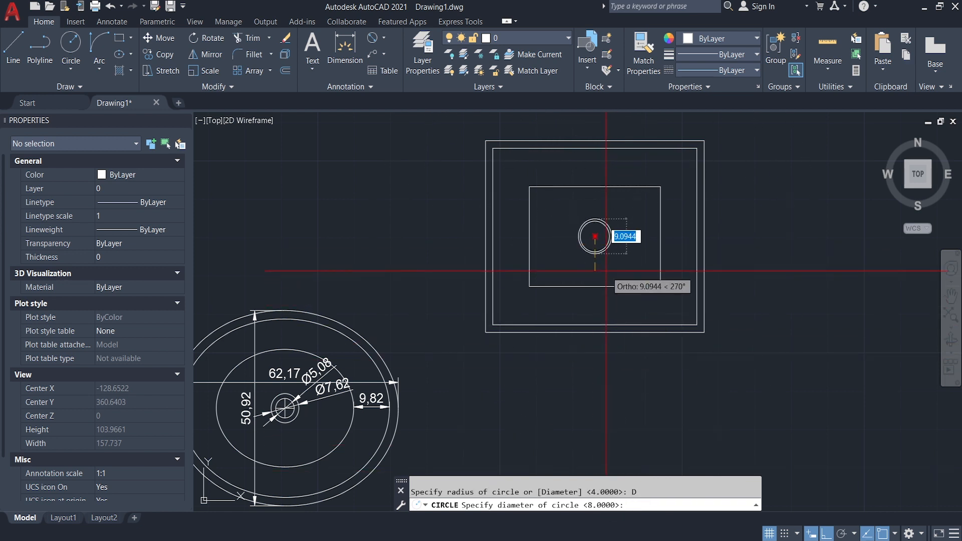
pyautogui.click(606, 271)
pyautogui.press('Escape')
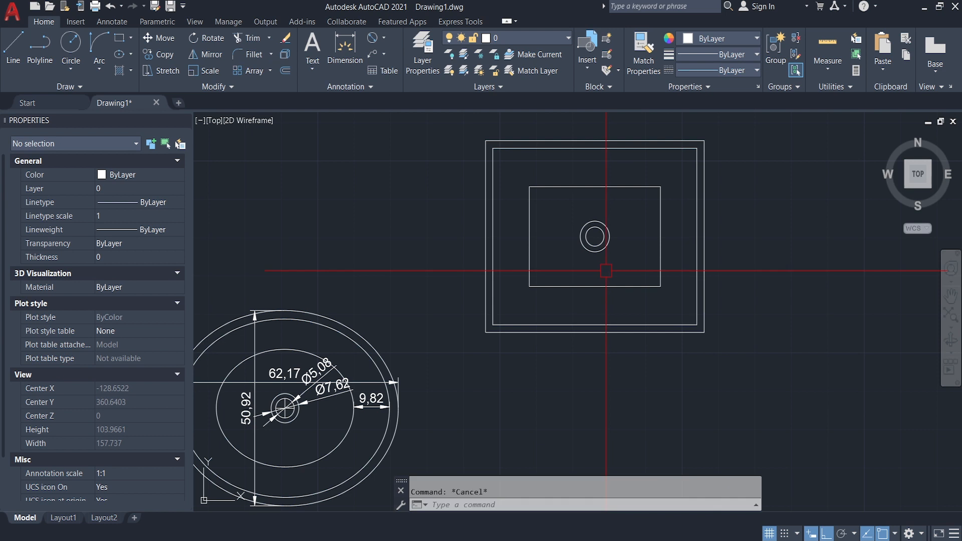
# Draw a vertical and a horizontal line across the full diameter of the inner drain circle to form a cross.
pyautogui.scroll(6, 596, 243)
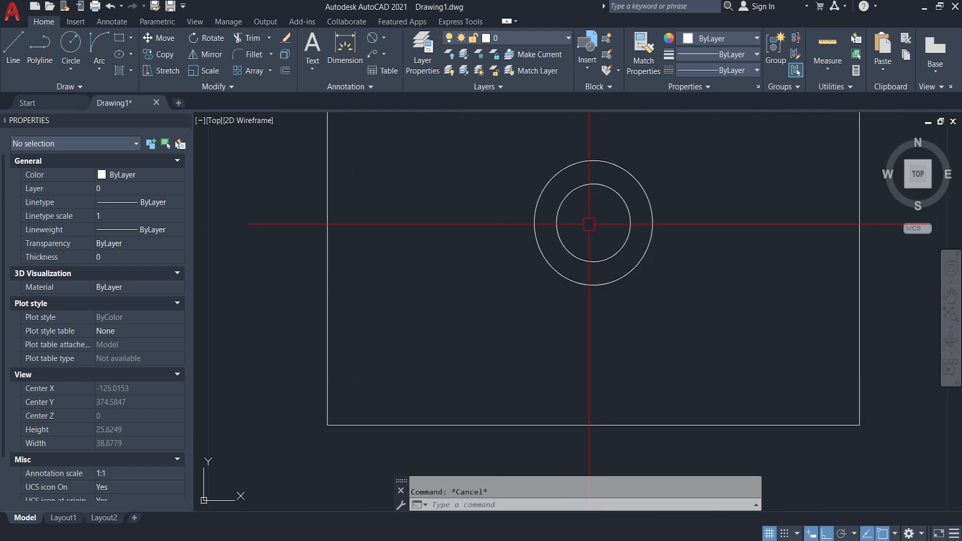
pyautogui.scroll(2, 589, 224)
pyautogui.write('l')
pyautogui.press('Return')
pyautogui.click(596, 160)
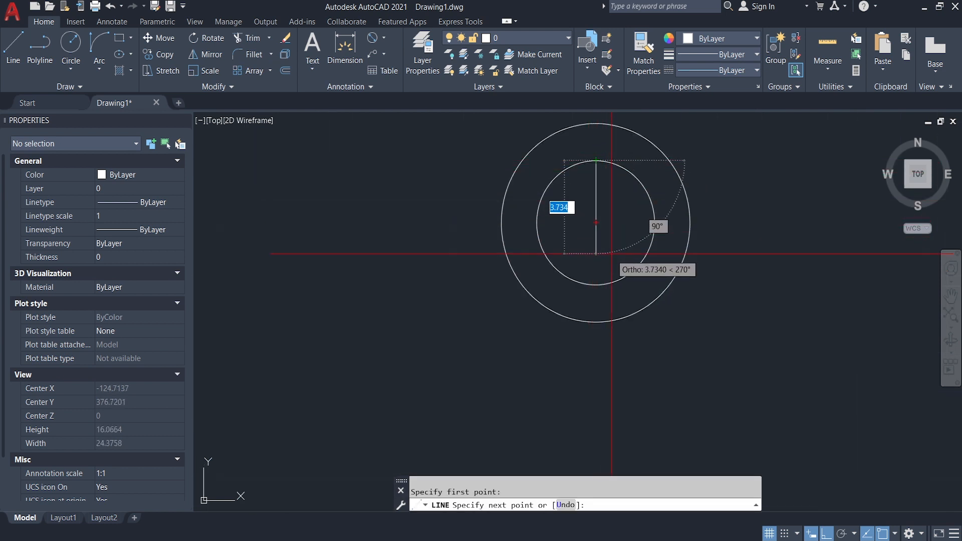
pyautogui.click(596, 284)
pyautogui.press('Return')
pyautogui.press('Return')
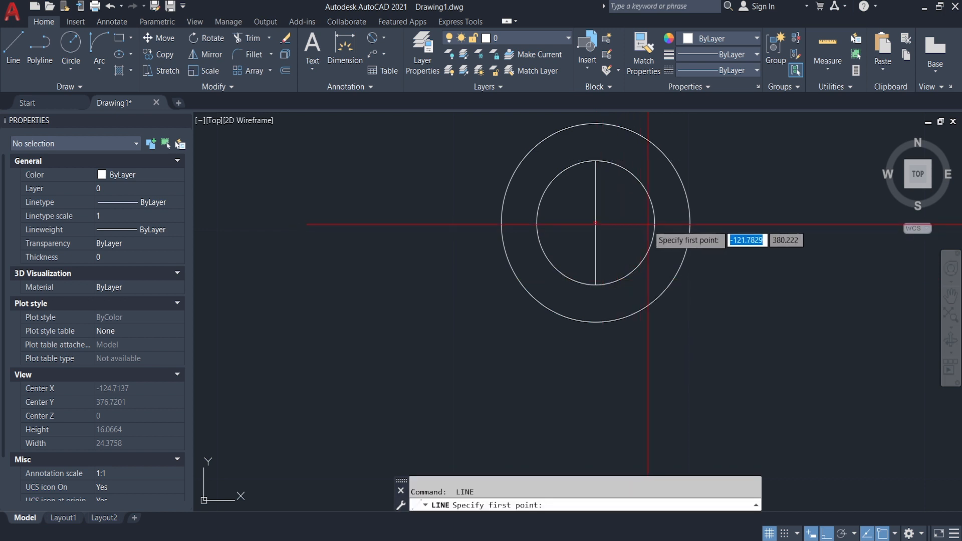
pyautogui.click(654, 224)
pyautogui.click(537, 224)
pyautogui.press('Return')
# Rotate the complete rectangular sink by 270 degrees about the centre of its drain.
pyautogui.scroll(-2, 560, 322)
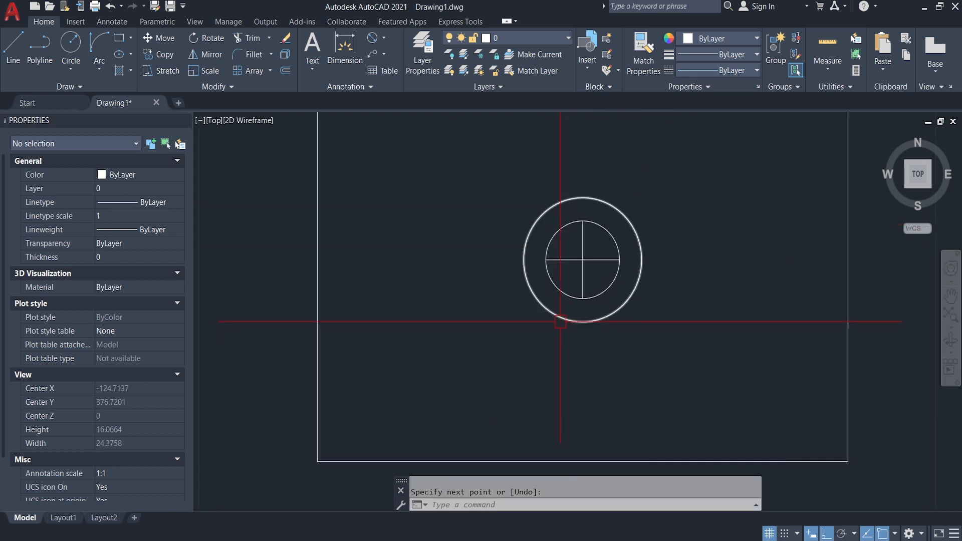
pyautogui.scroll(-3, 560, 321)
pyautogui.scroll(-2, 555, 289)
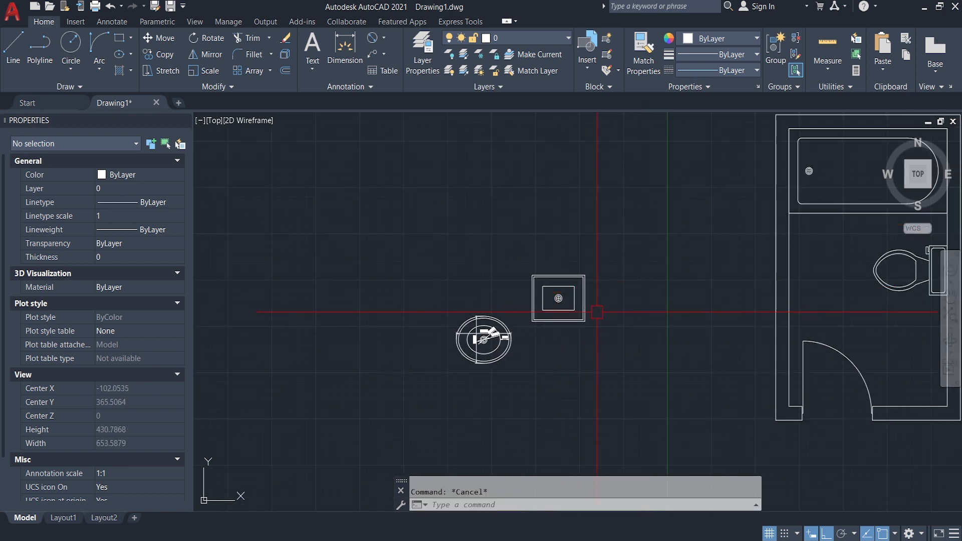
pyautogui.moveTo(597, 311); pyautogui.dragTo(503, 297, button='middle')
pyautogui.scroll(1, 557, 302)
pyautogui.scroll(-1, 535, 300)
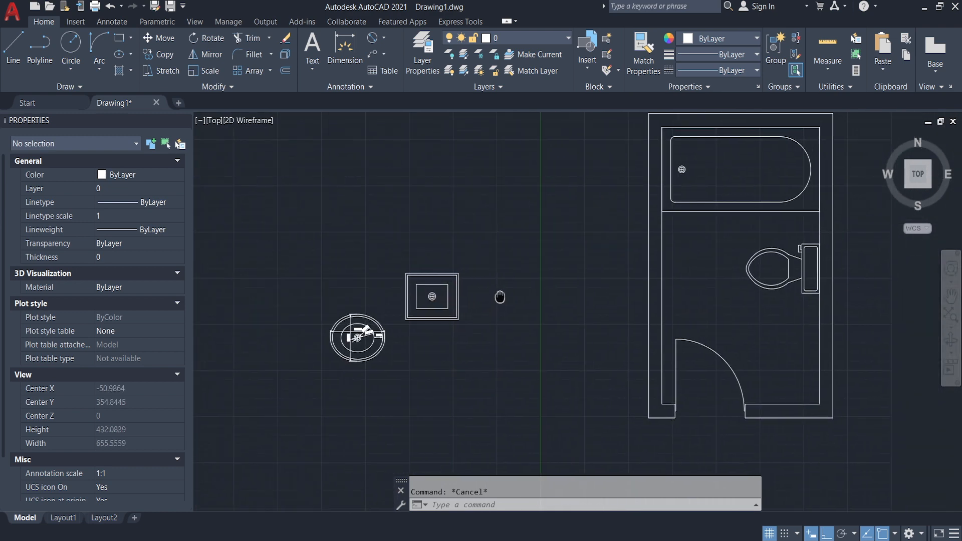
pyautogui.scroll(2, 448, 293)
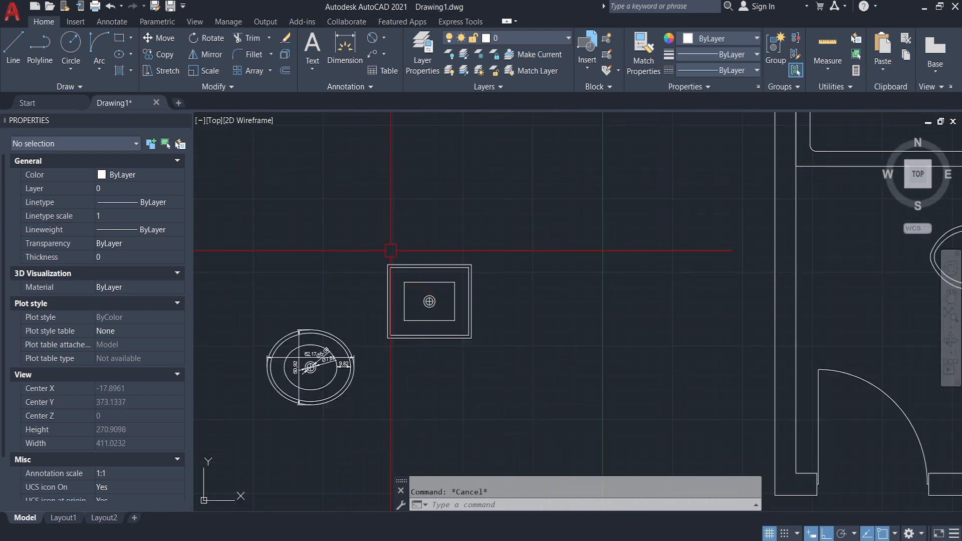
pyautogui.click(375, 246)
pyautogui.click(518, 373)
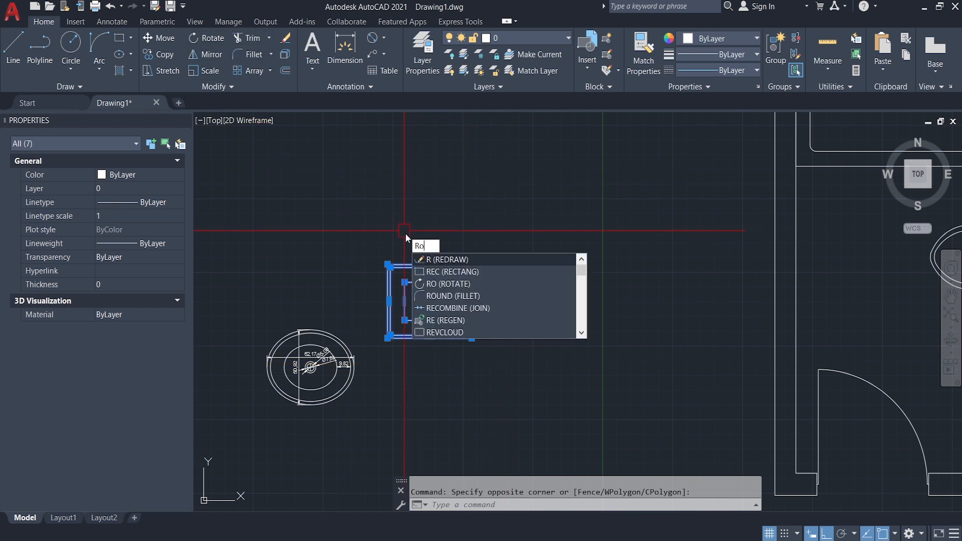
pyautogui.write('o')
pyautogui.press('Return')
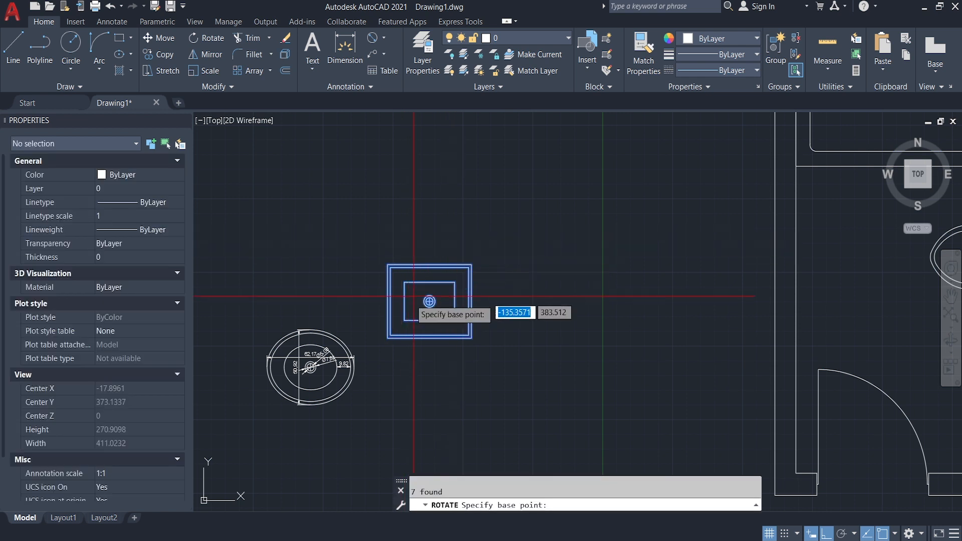
pyautogui.scroll(6, 412, 305)
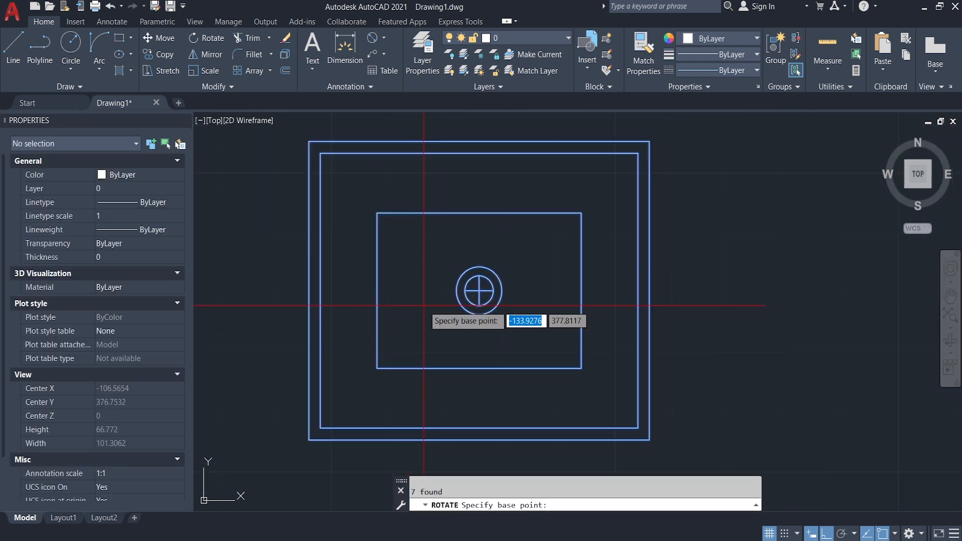
pyautogui.click(479, 291)
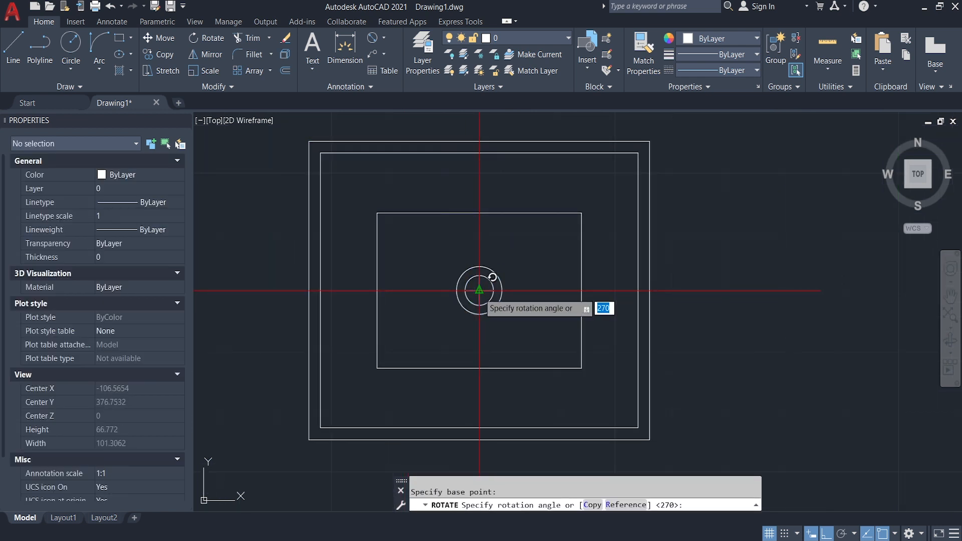
pyautogui.scroll(-4, 493, 277)
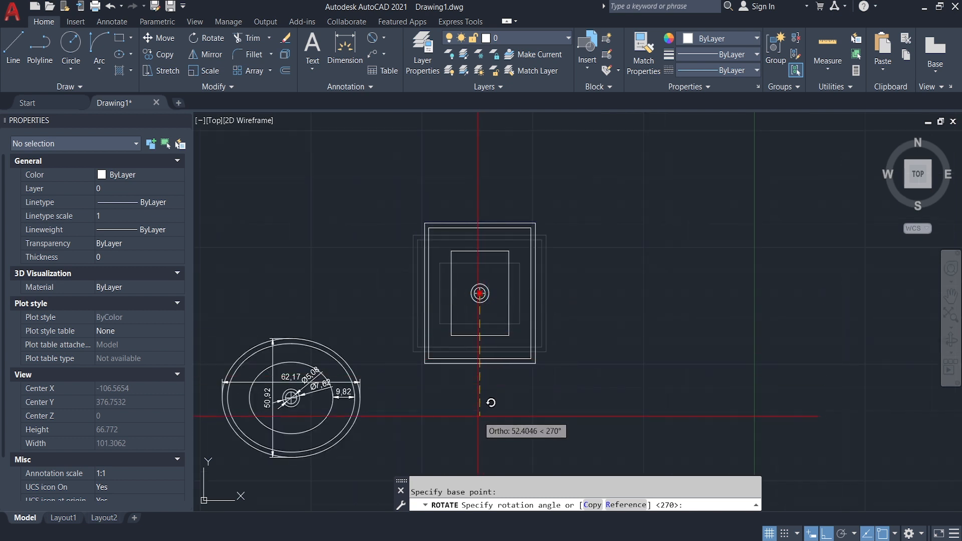
pyautogui.click(490, 418)
# Group all the objects of the rotated rectangular sink.
pyautogui.scroll(-5, 545, 225)
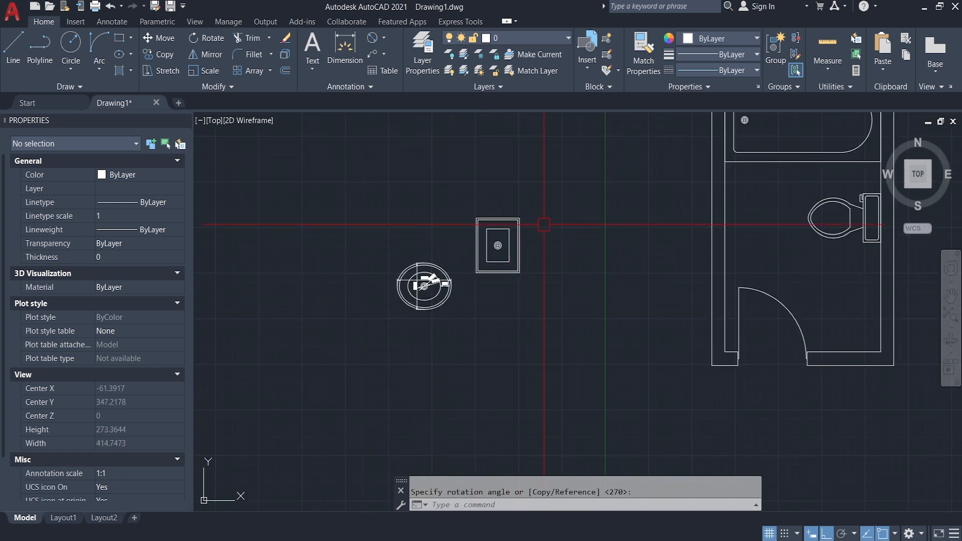
pyautogui.scroll(3, 577, 216)
pyautogui.click(502, 197)
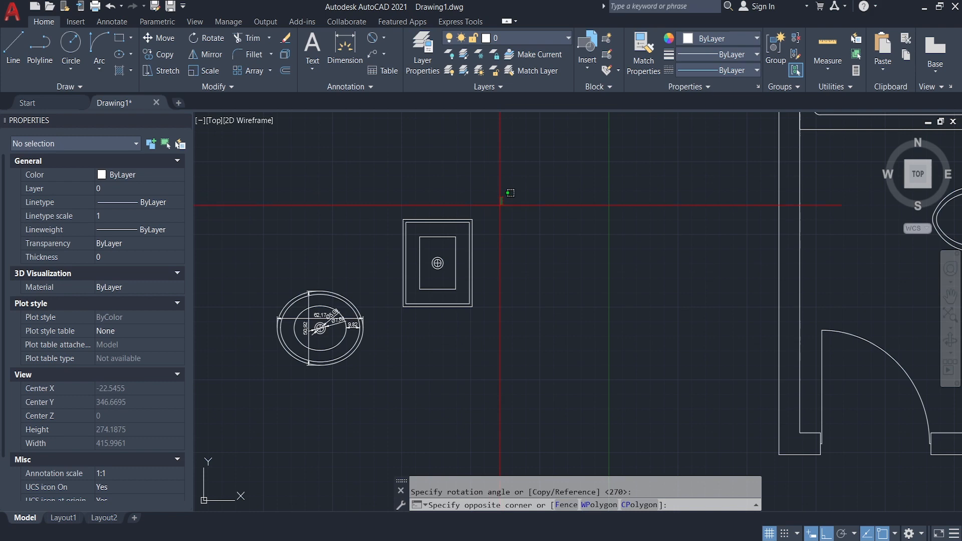
pyautogui.click(403, 361)
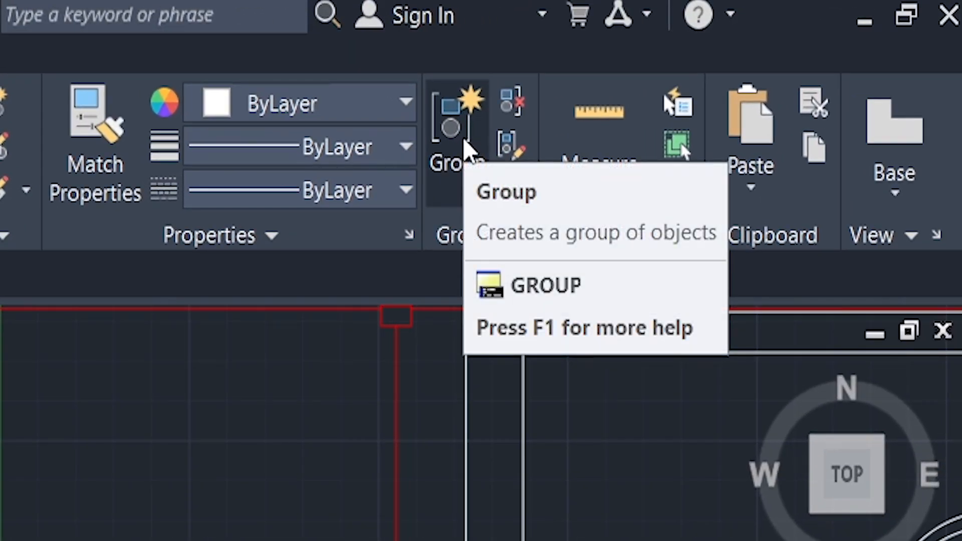
pyautogui.click(466, 150)
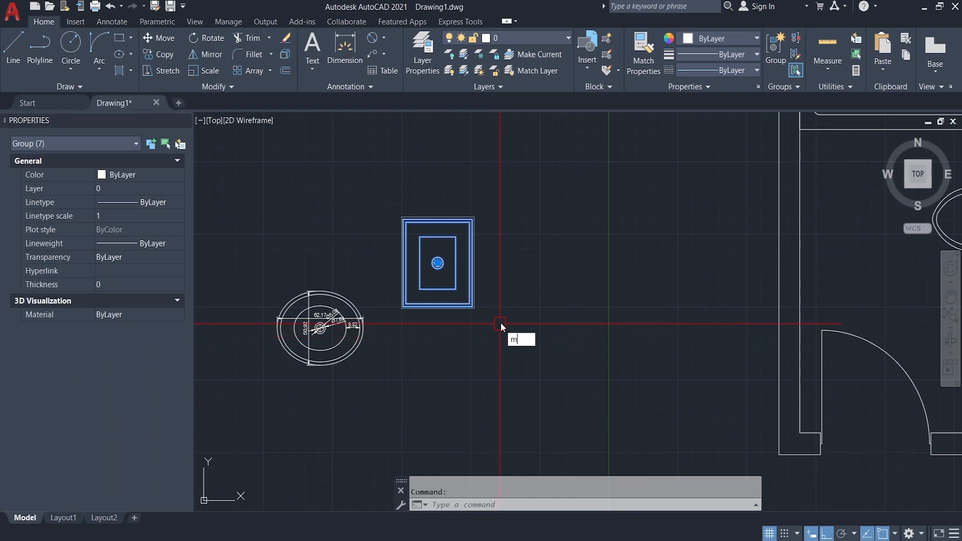
# Move the rectangular sink by its right edge's midpoint to the point midway between the room's lower-right inner corner and the toilet tank's lower wall-side corner.
pyautogui.press('Return')
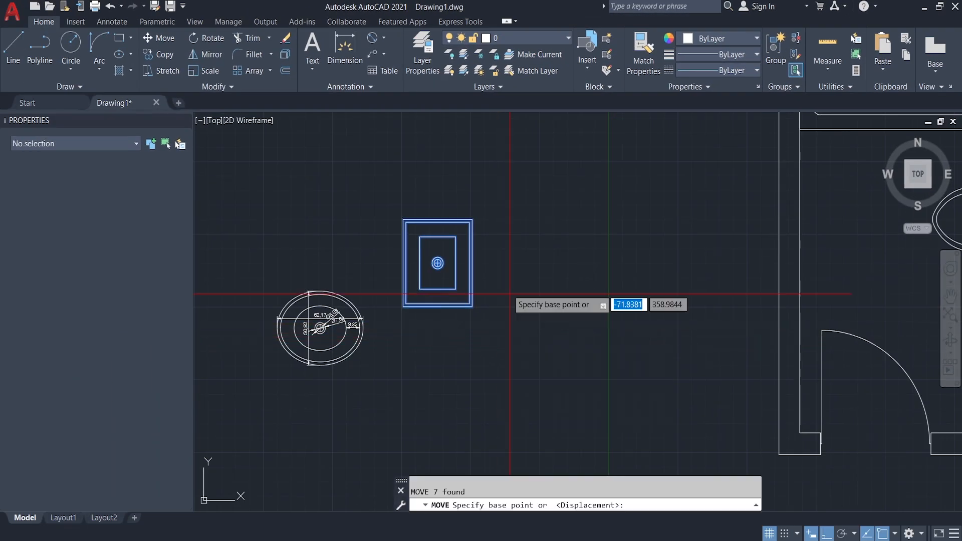
pyautogui.click(472, 262)
pyautogui.scroll(-4, 501, 265)
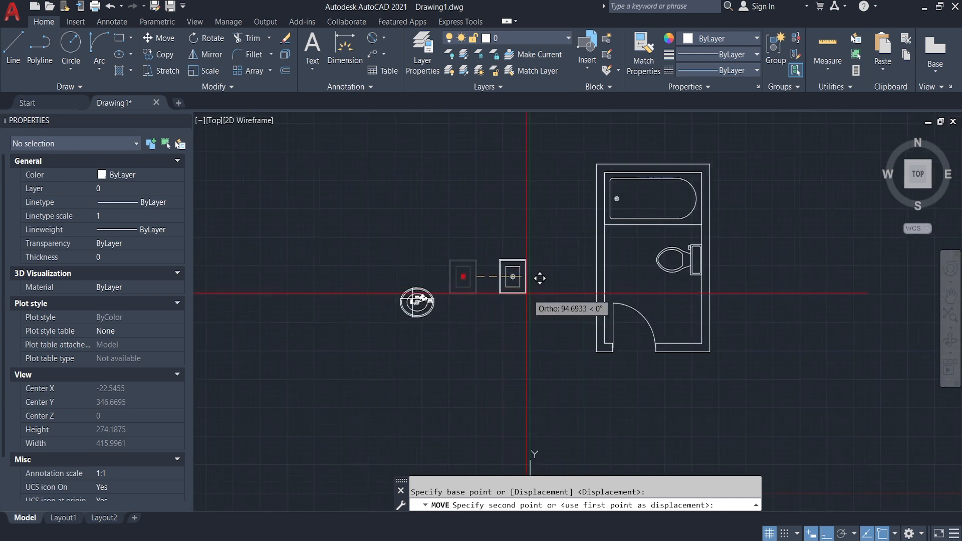
pyautogui.scroll(3, 642, 331)
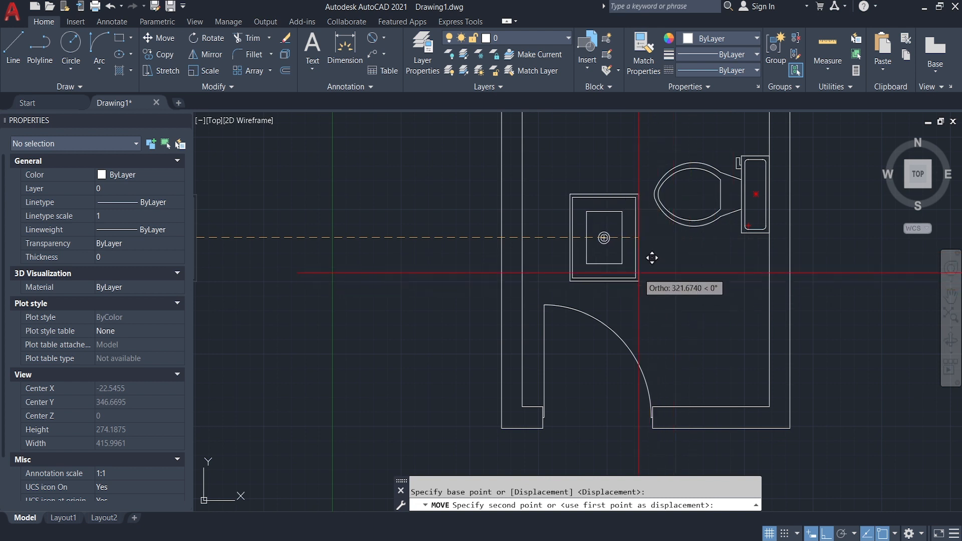
pyautogui.keyDown('ctrl'); pyautogui.rightClick(638, 273); pyautogui.keyUp('ctrl')
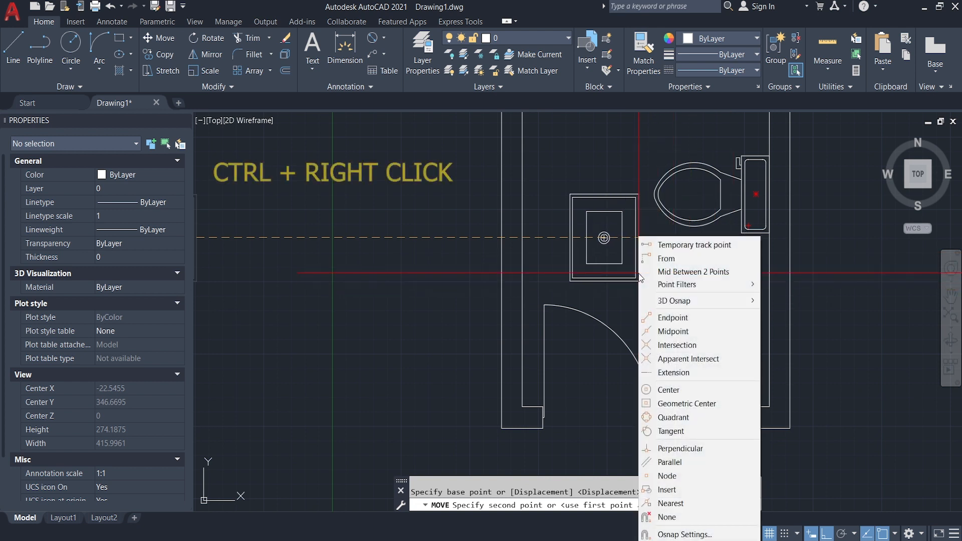
pyautogui.click(695, 272)
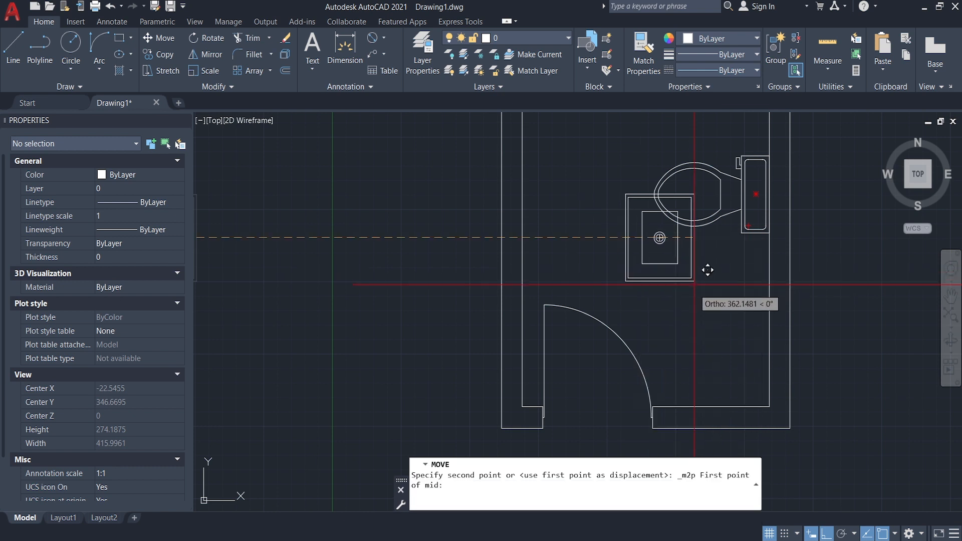
pyautogui.click(783, 387)
pyautogui.scroll(4, 704, 238)
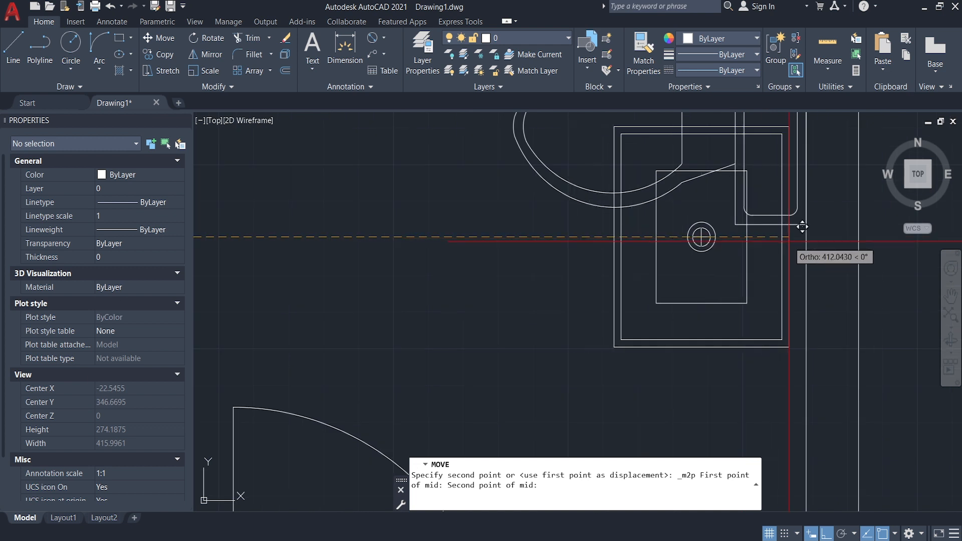
pyautogui.click(806, 225)
pyautogui.scroll(-2, 634, 317)
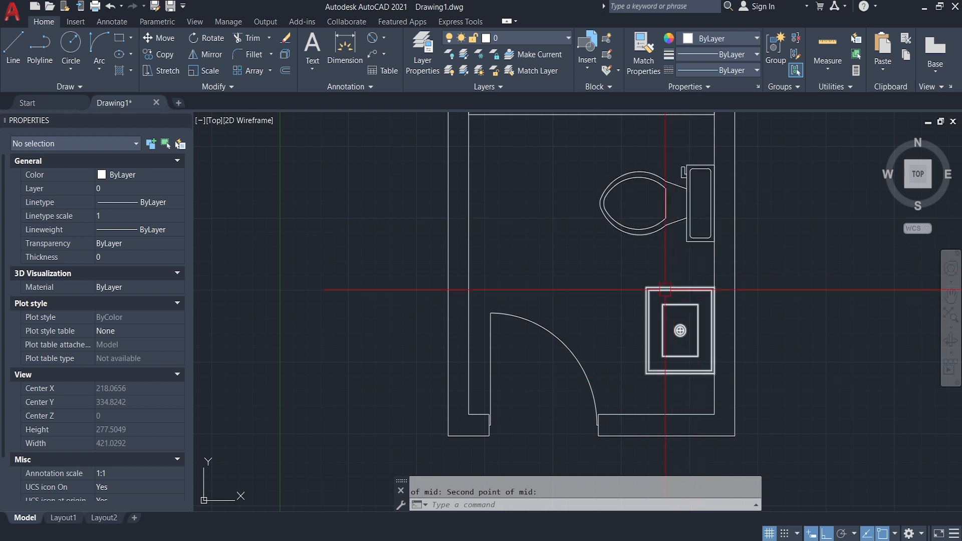
# Erase the dimensioned oval reference sink that lies outside the bathroom plan.
pyautogui.scroll(-2, 639, 274)
pyautogui.scroll(-2, 640, 273)
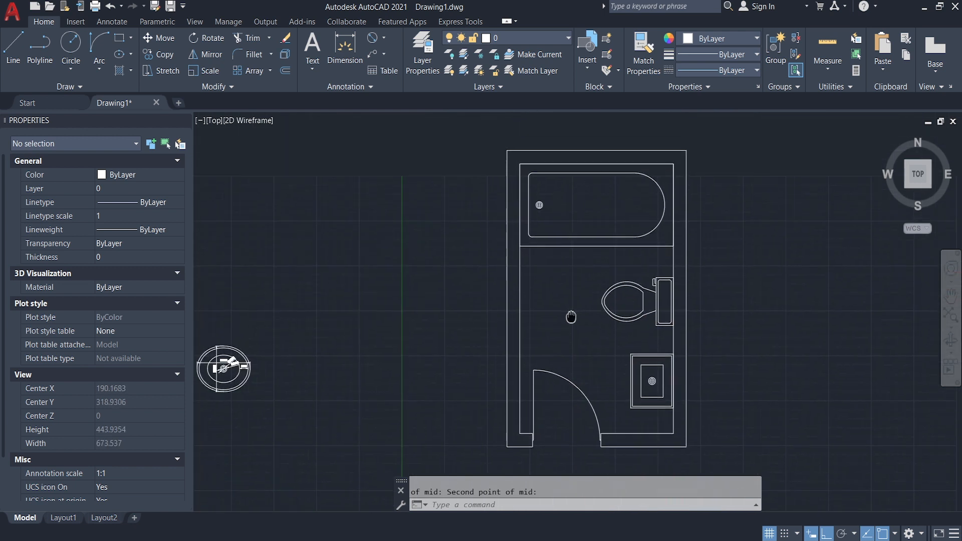
pyautogui.moveTo(575, 298)
pyautogui.mouseDown(button='middle')
pyautogui.moveTo(521, 269)
pyautogui.moveTo(600, 266)
pyautogui.mouseUp(button='middle')
pyautogui.press('Escape')
pyautogui.click(452, 276)
pyautogui.click(387, 341)
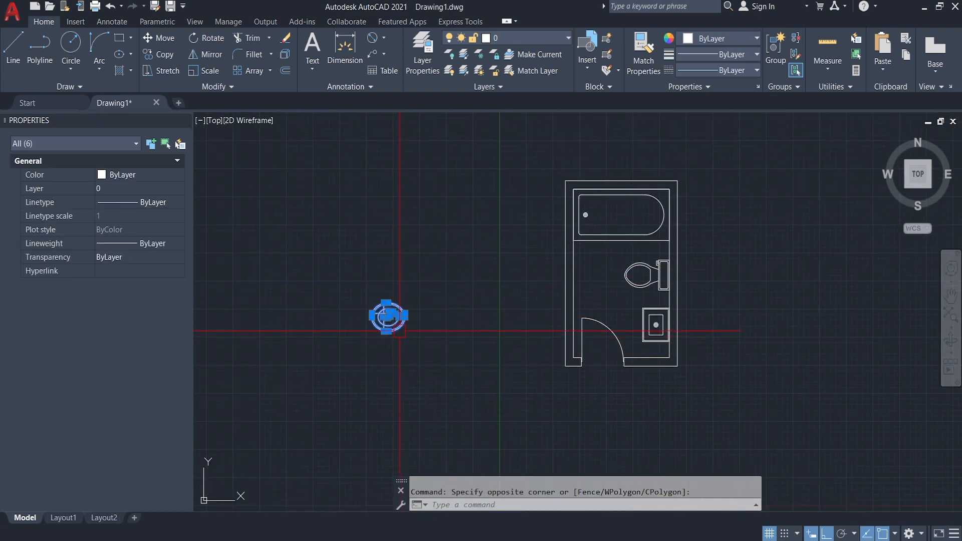
pyautogui.press('Delete')
pyautogui.moveTo(605, 215); pyautogui.dragTo(584, 211, button='middle')
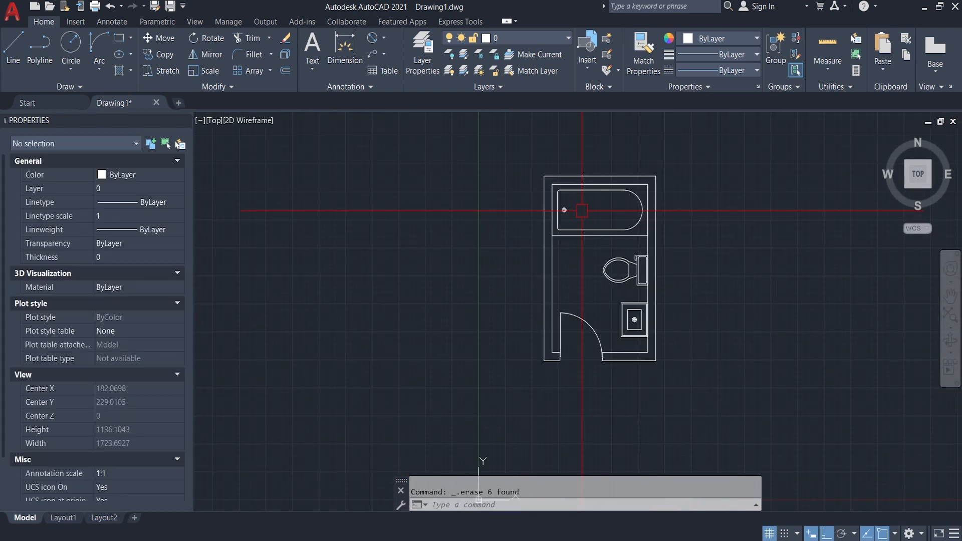
pyautogui.moveTo(521, 173); pyautogui.dragTo(527, 169, button='middle')
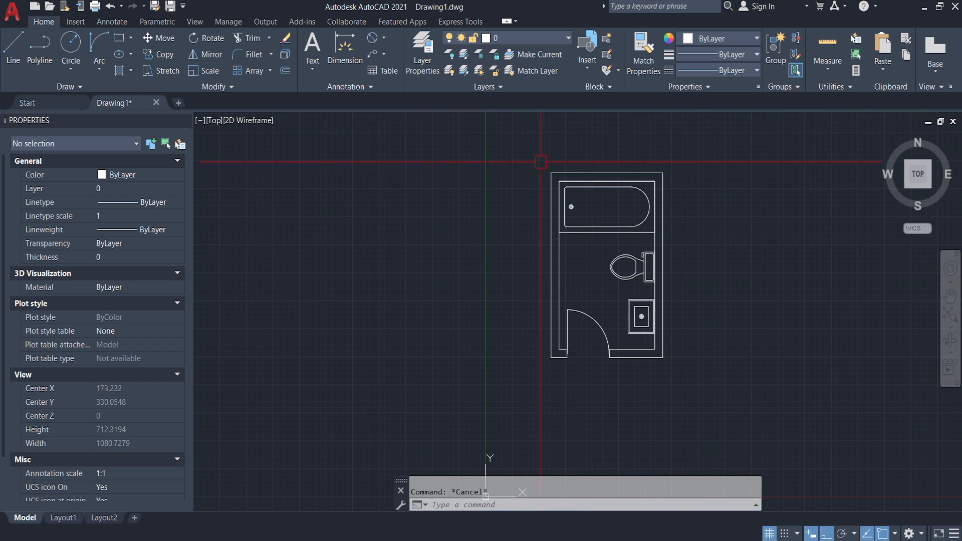
pyautogui.click(534, 153)
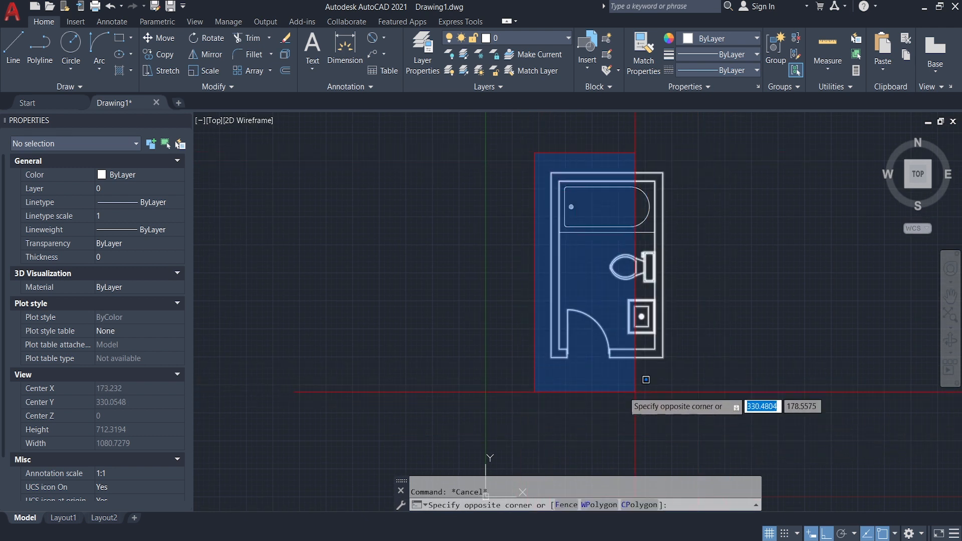
pyautogui.press('Escape')
pyautogui.press('Escape')
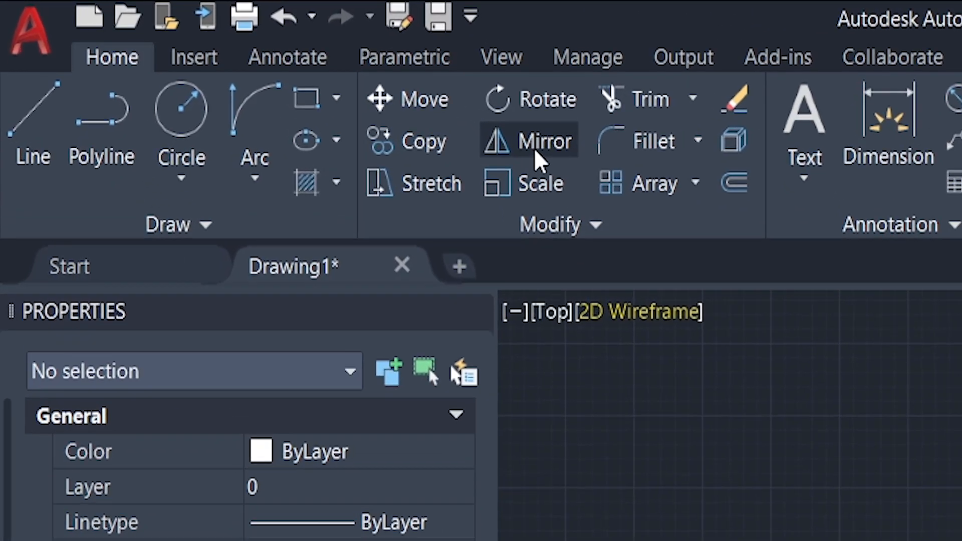
# Mirror the whole furnished bathroom plan about a vertical line to the left of the room, keeping the source objects.
pyautogui.click(551, 151)
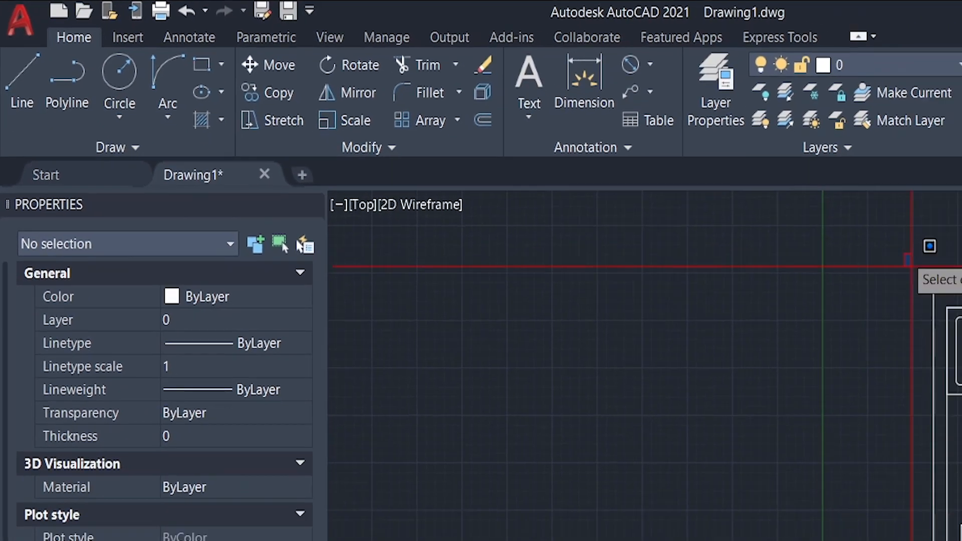
pyautogui.click(558, 157)
pyautogui.click(719, 369)
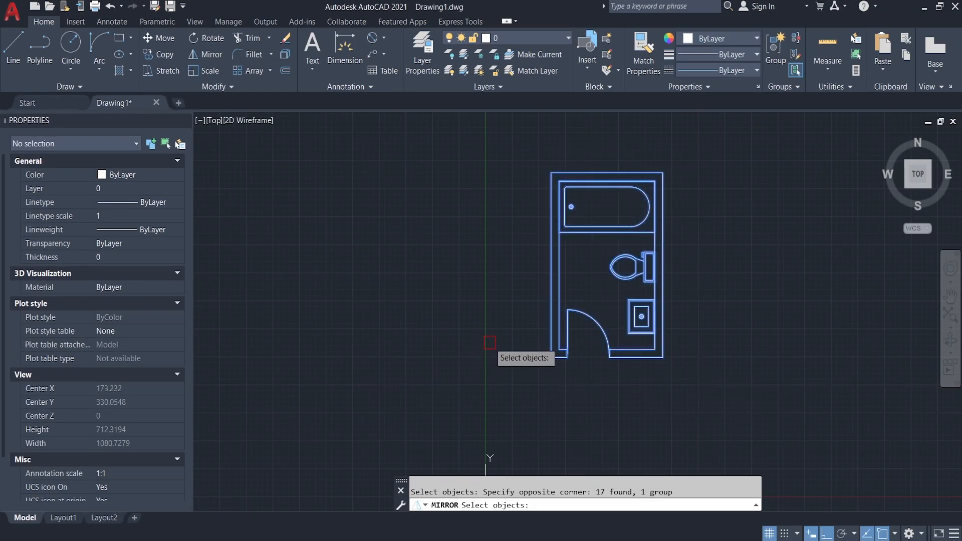
pyautogui.press('Return')
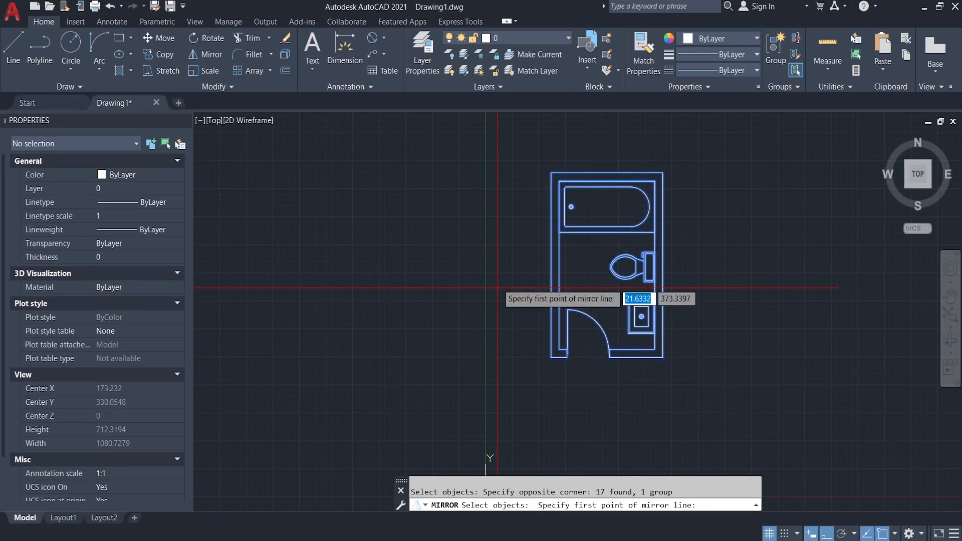
pyautogui.click(491, 170)
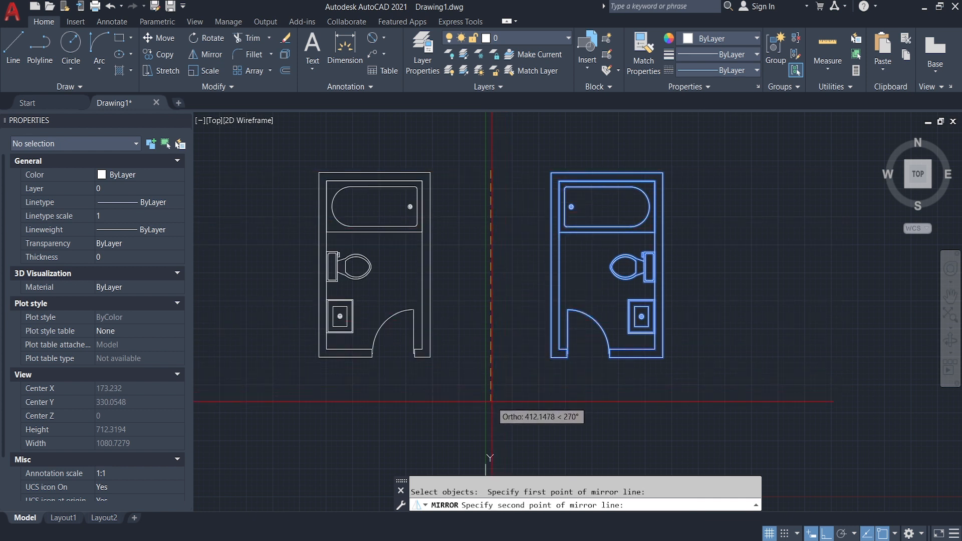
pyautogui.click(491, 401)
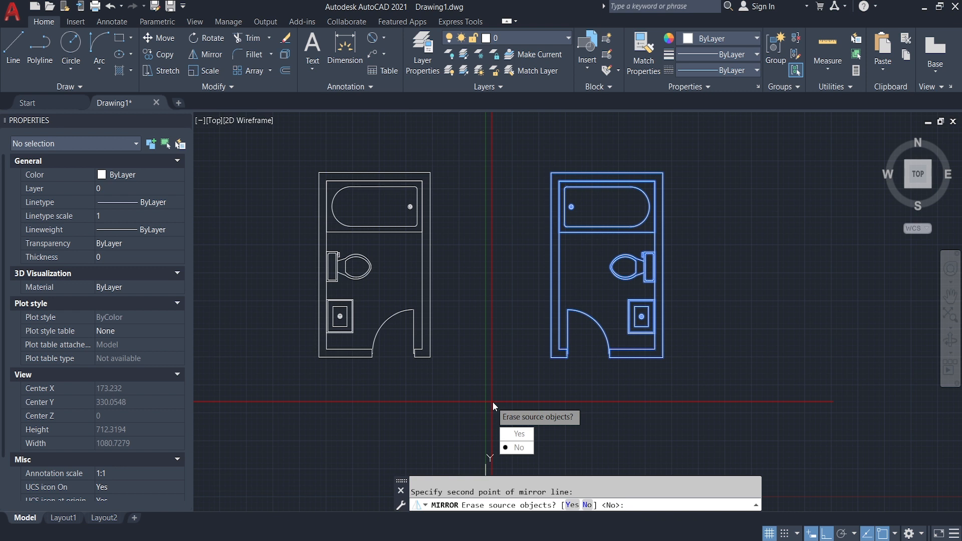
pyautogui.press('Return')
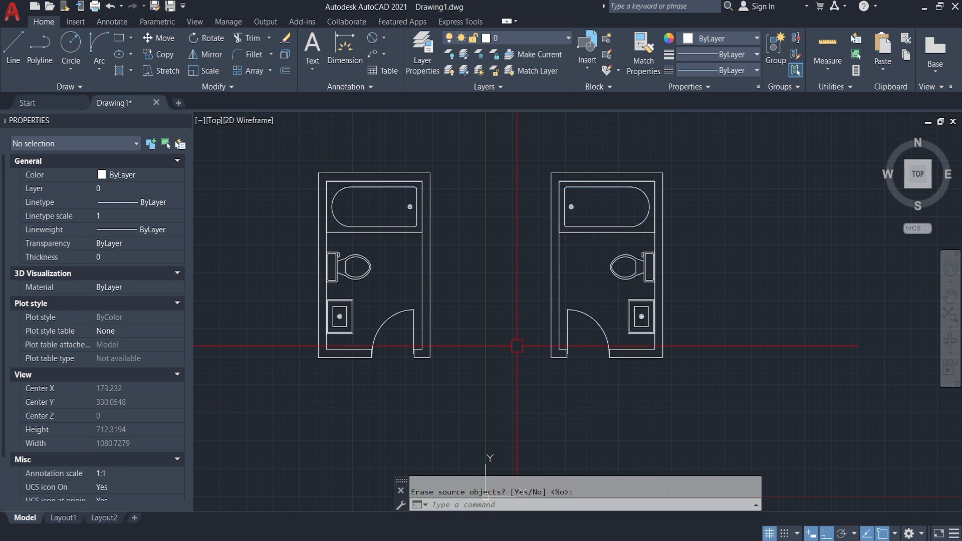
# Mirror both bathroom plans about a horizontal line below them, keeping the source objects.
pyautogui.scroll(-4, 520, 258)
pyautogui.scroll(2, 517, 205)
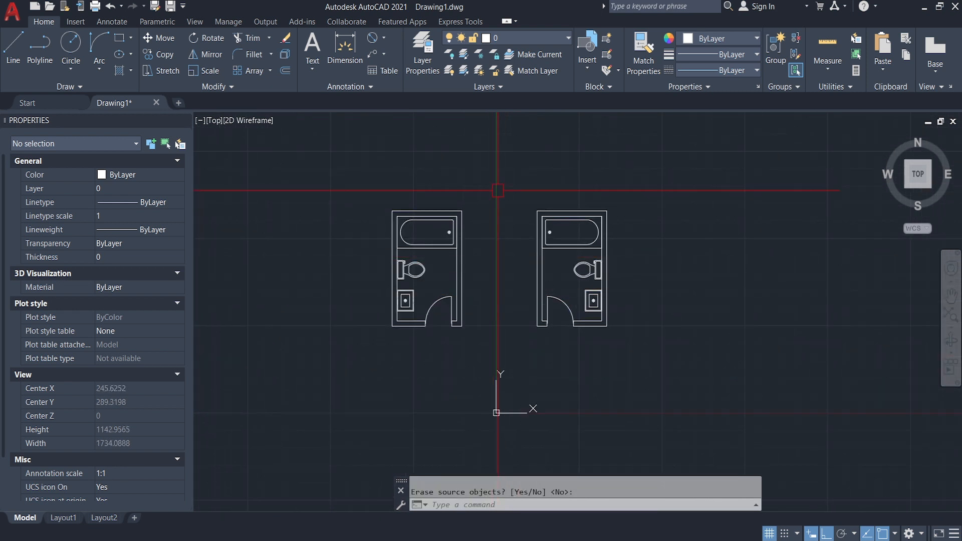
pyautogui.click(349, 168)
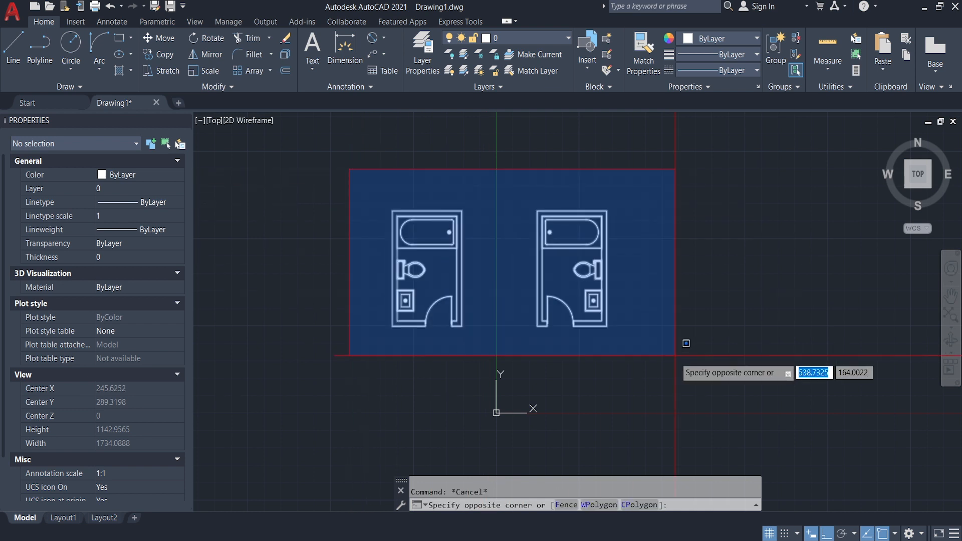
pyautogui.click(675, 357)
pyautogui.moveTo(627, 363); pyautogui.dragTo(630, 296, button='middle')
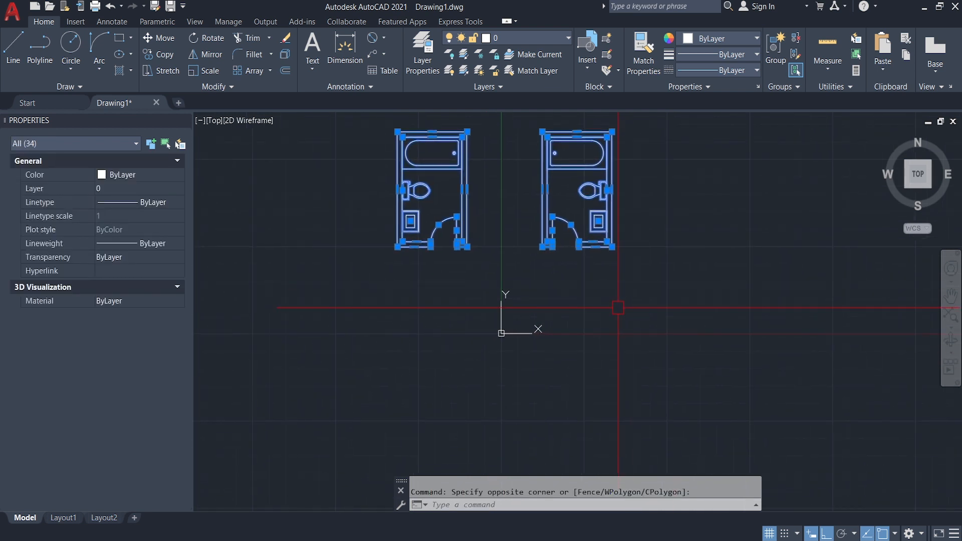
pyautogui.write('M')
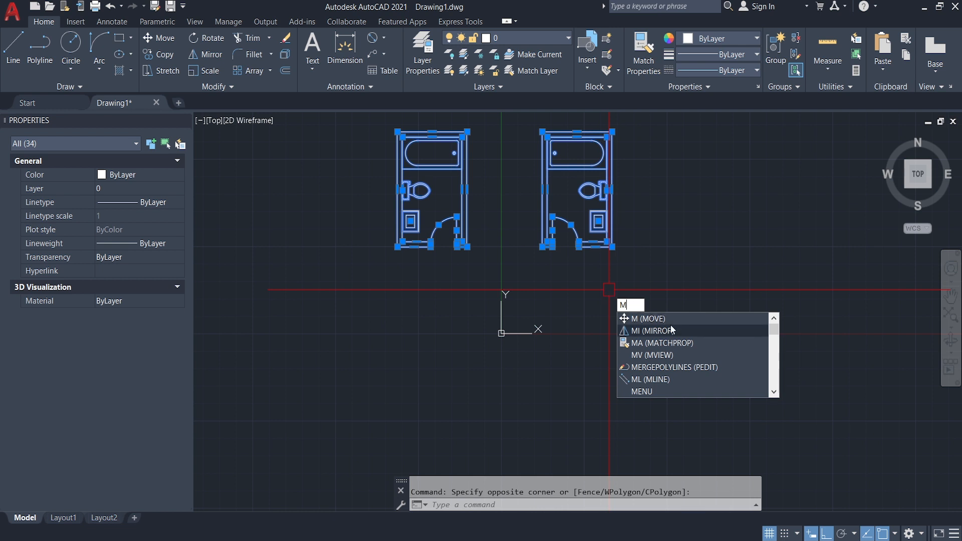
pyautogui.click(650, 330)
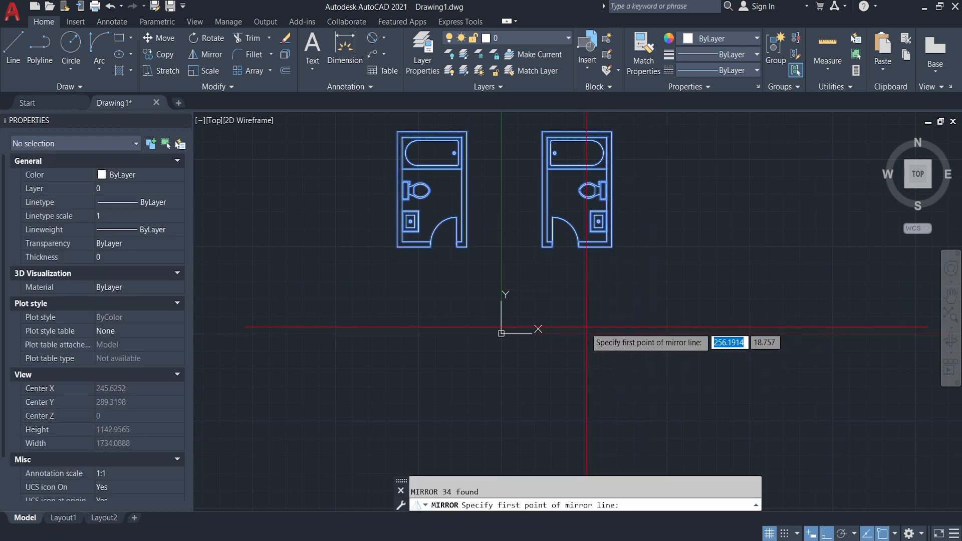
pyautogui.click(612, 325)
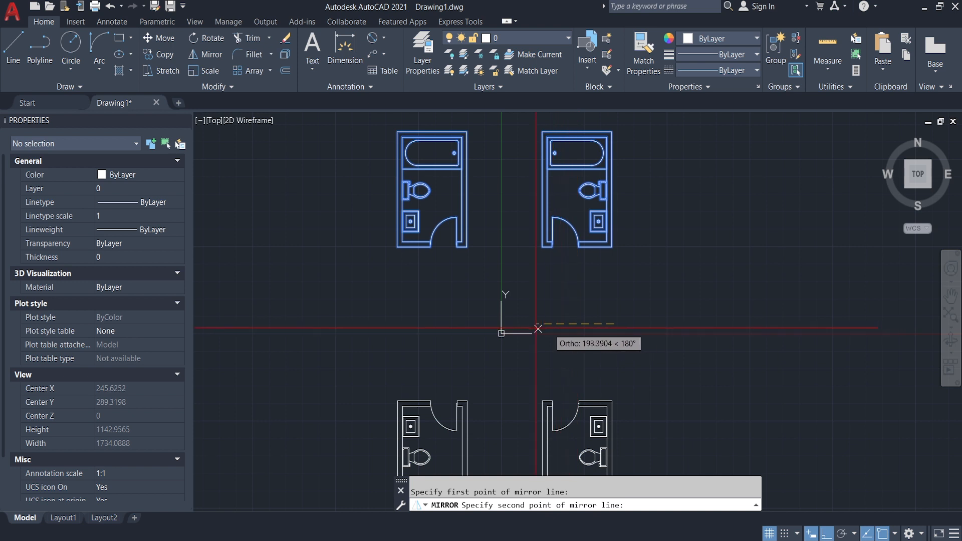
pyautogui.click(316, 323)
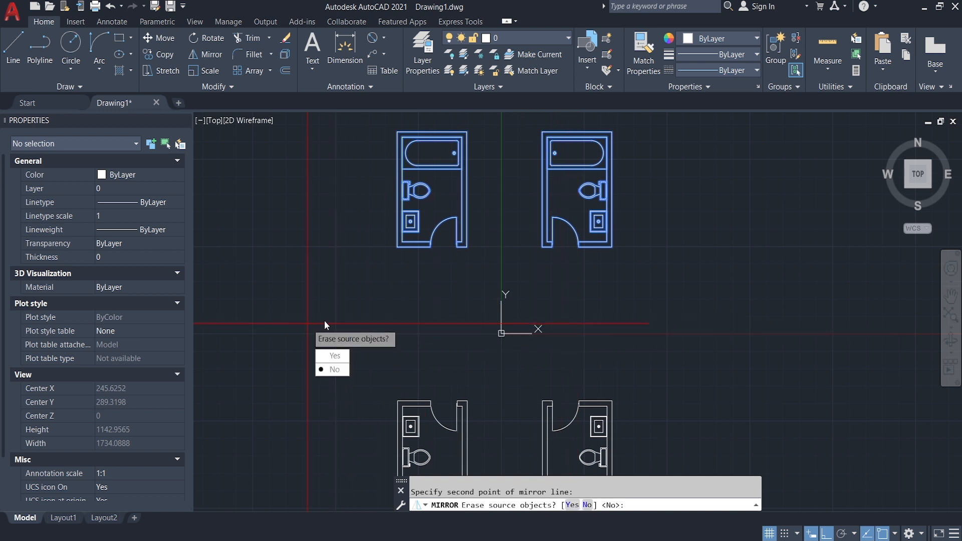
pyautogui.press('Return')
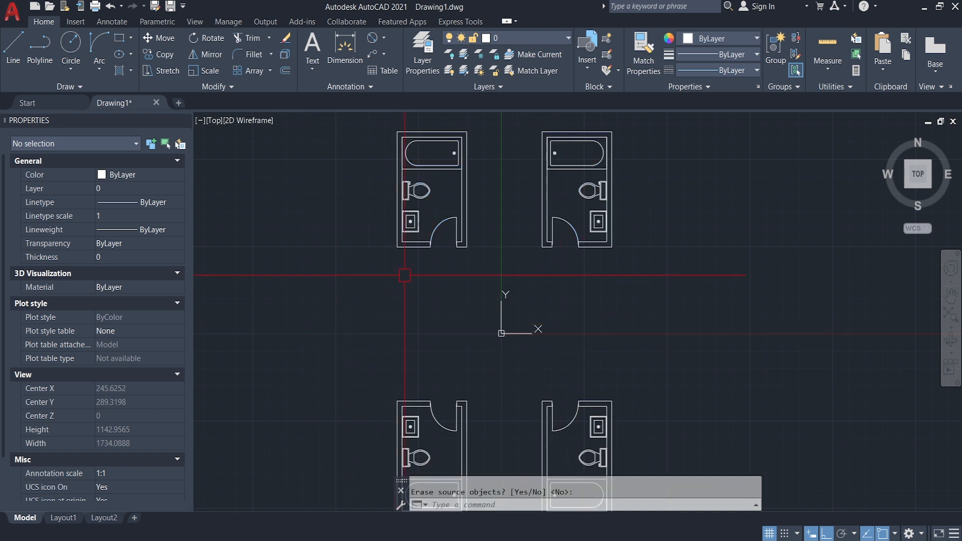
# Erase the two lower mirrored bathrooms and the upper-left mirrored copy, keeping only the original plan.
pyautogui.scroll(-2, 576, 264)
pyautogui.moveTo(643, 313); pyautogui.dragTo(627, 335, button='middle')
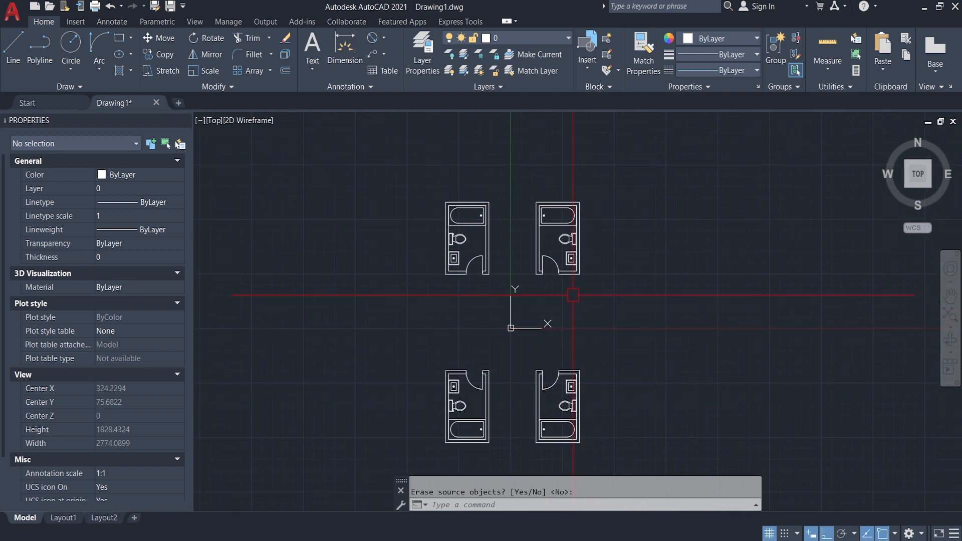
pyautogui.moveTo(566, 315); pyautogui.dragTo(568, 287, button='middle')
pyautogui.press('Escape')
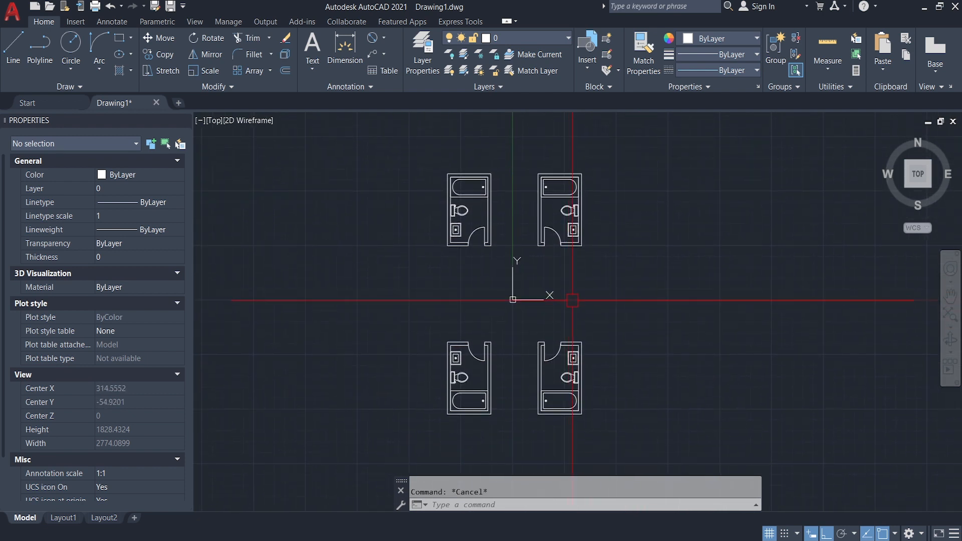
pyautogui.click(617, 301)
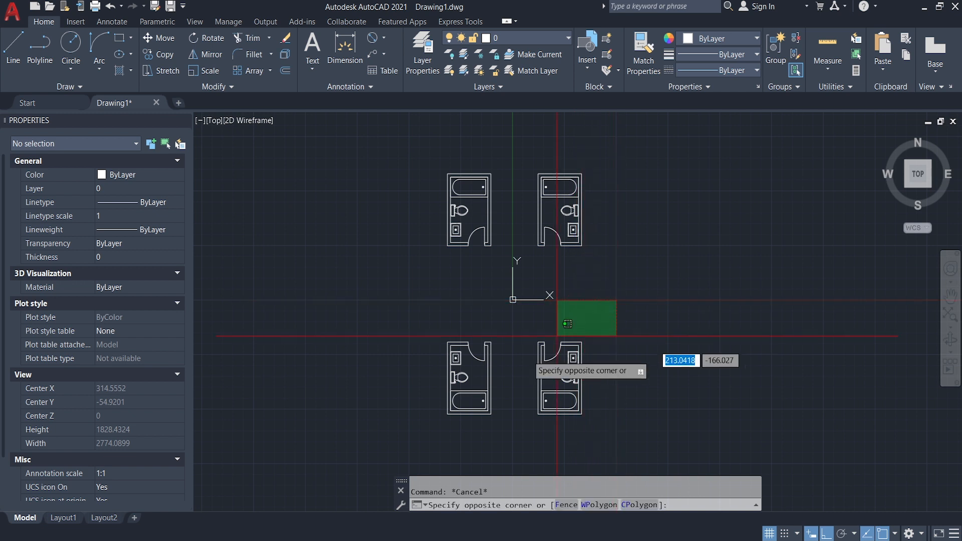
pyautogui.click(392, 430)
pyautogui.press('Delete')
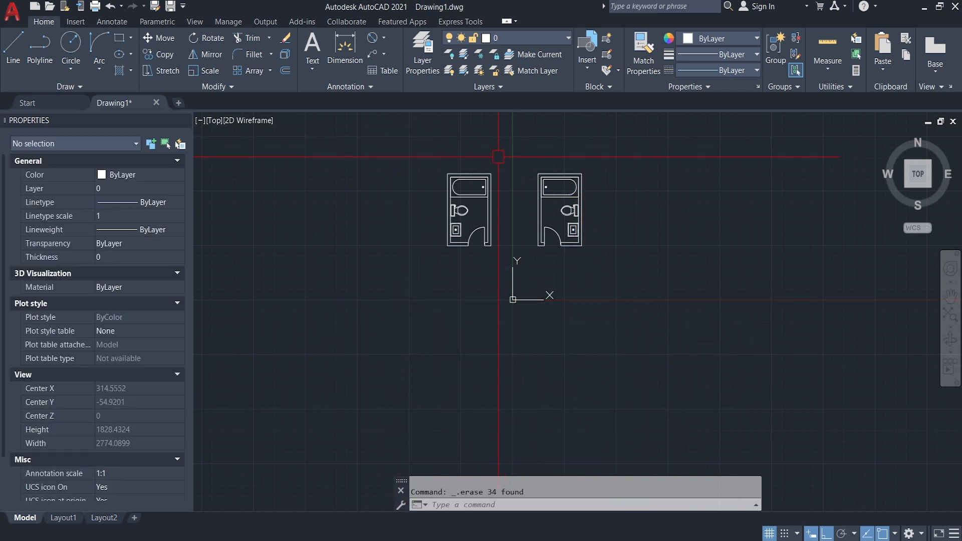
pyautogui.click(498, 156)
pyautogui.click(399, 311)
pyautogui.press('Delete')
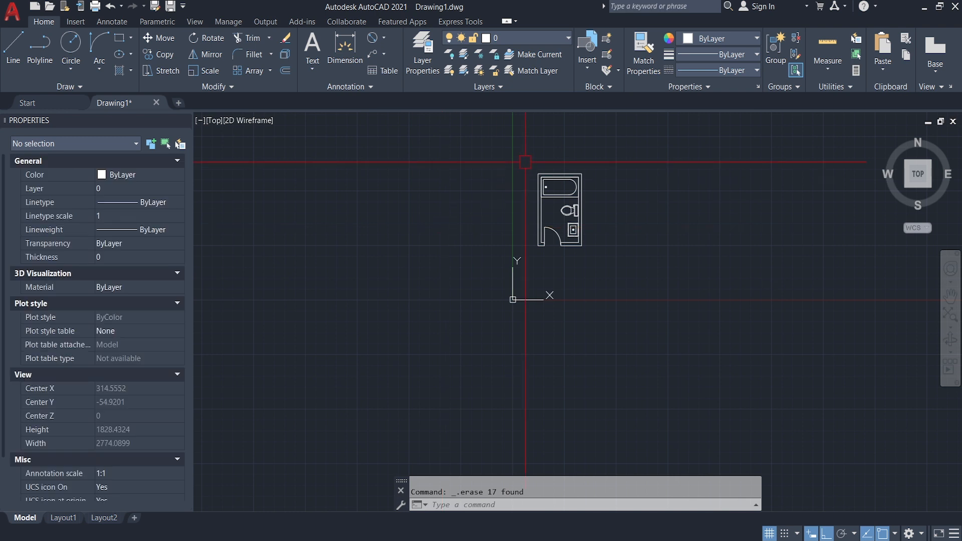
pyautogui.moveTo(522, 156); pyautogui.dragTo(469, 210, button='middle')
pyautogui.scroll(2, 475, 234)
pyautogui.scroll(2, 475, 234)
pyautogui.press('Escape')
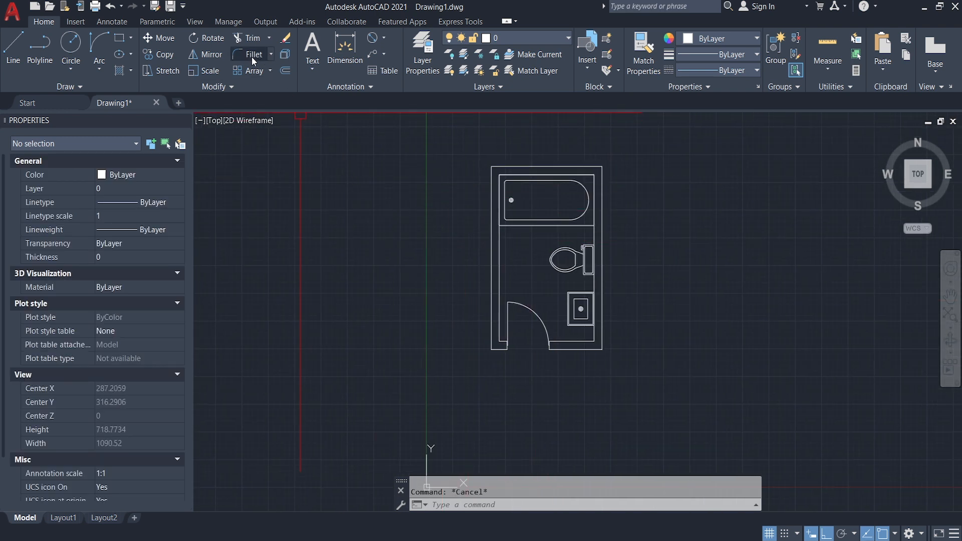
# Draw a rectangle about 237 by 306 units in the empty space left of the bathroom plan.
pyautogui.moveTo(420, 268); pyautogui.dragTo(482, 273, button='middle')
pyautogui.write('rec')
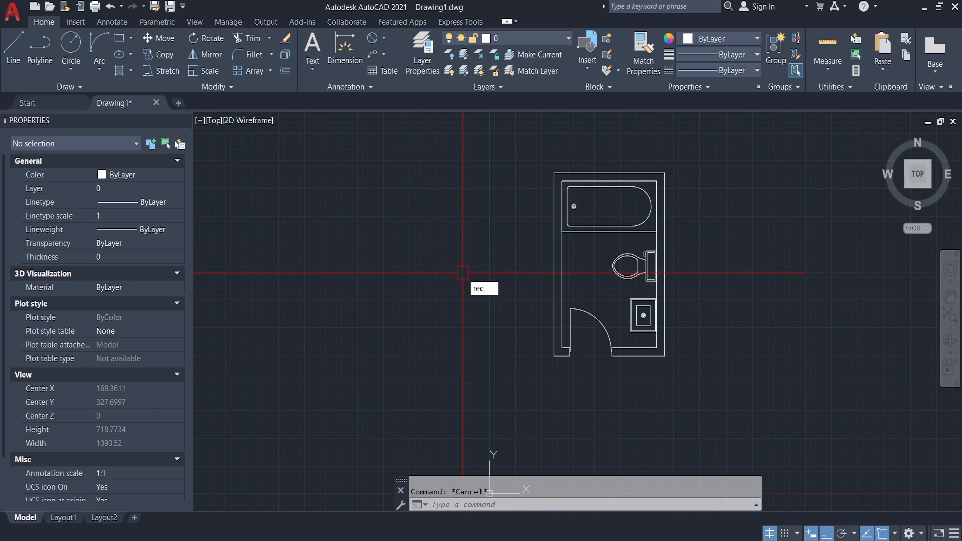
pyautogui.press('Return')
pyautogui.click(369, 199)
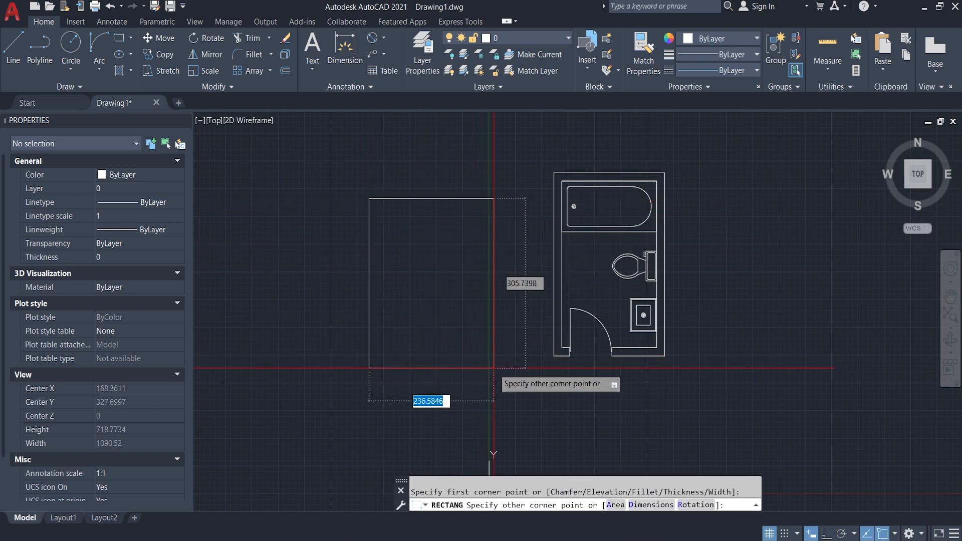
pyautogui.click(437, 315)
pyautogui.scroll(7, 432, 230)
pyautogui.press('Escape')
pyautogui.scroll(-2, 323, 189)
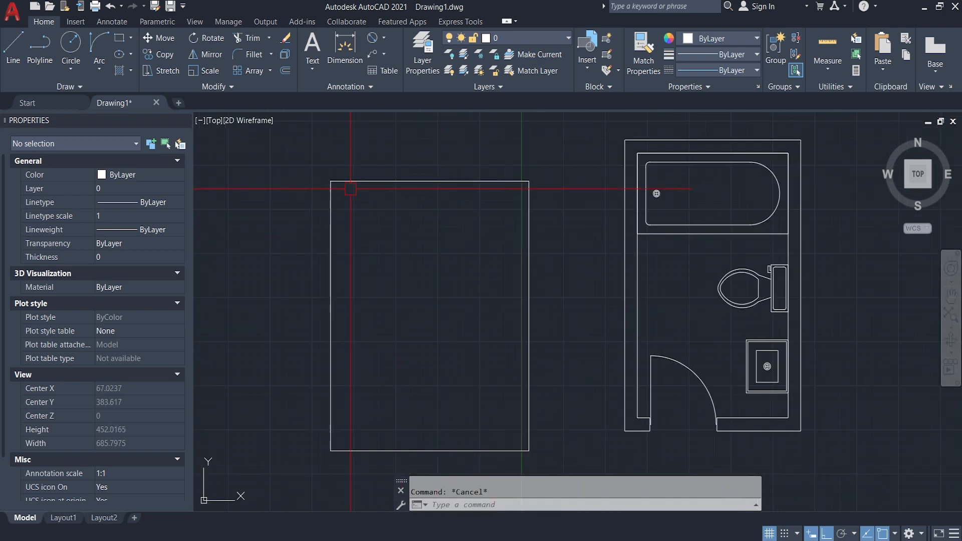
# Draw a 20 by 20 square inside the large rectangle, starting from its upper-left corner.
pyautogui.scroll(2, 328, 189)
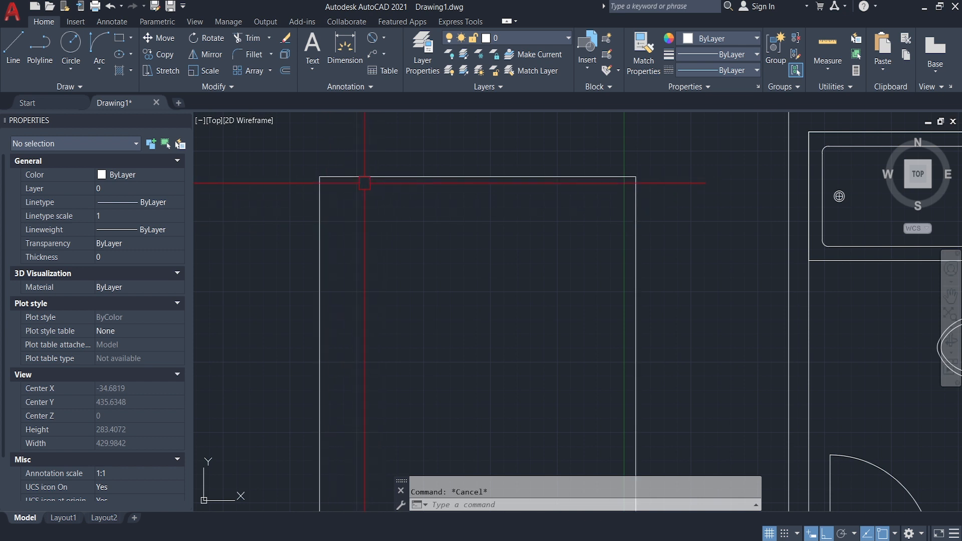
pyautogui.scroll(-4, 344, 187)
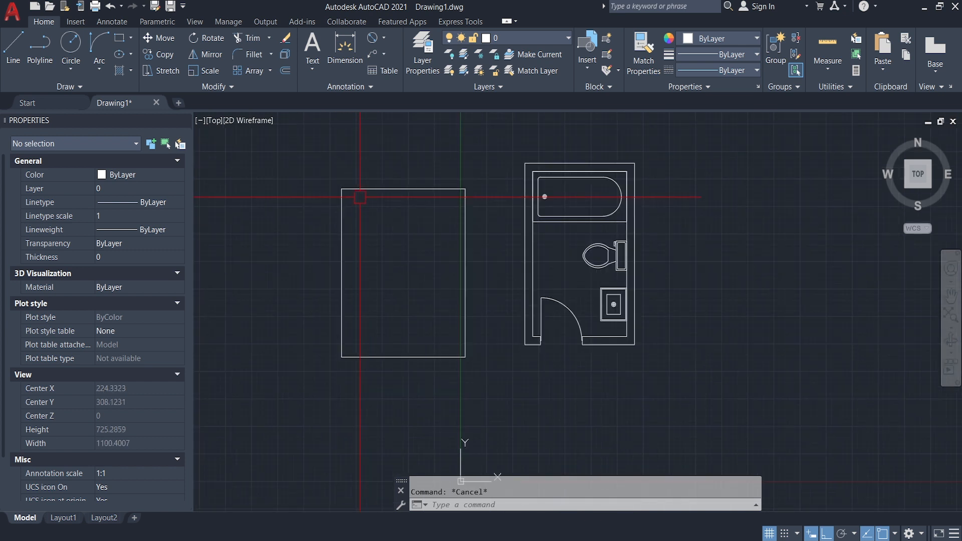
pyautogui.scroll(4, 357, 199)
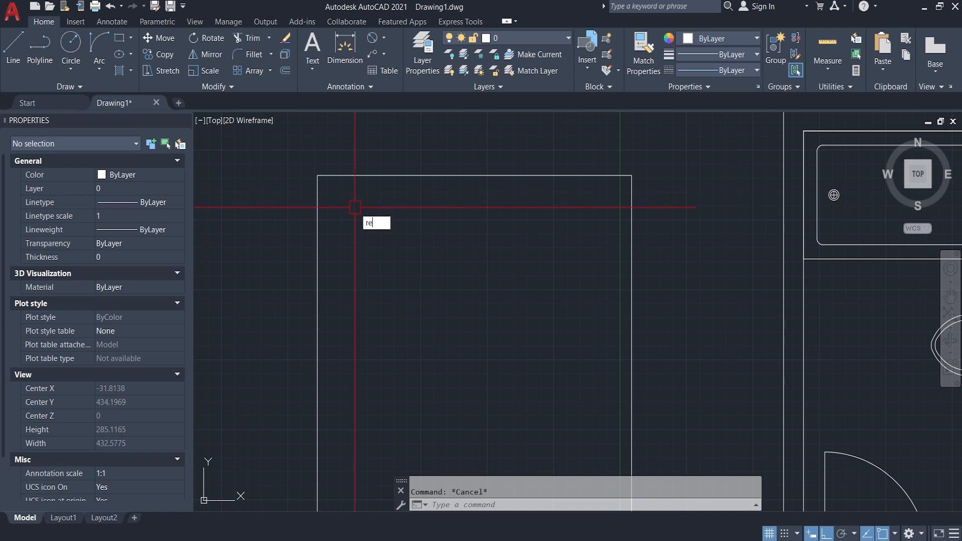
pyautogui.write('c')
pyautogui.press('Return')
pyautogui.click(317, 175)
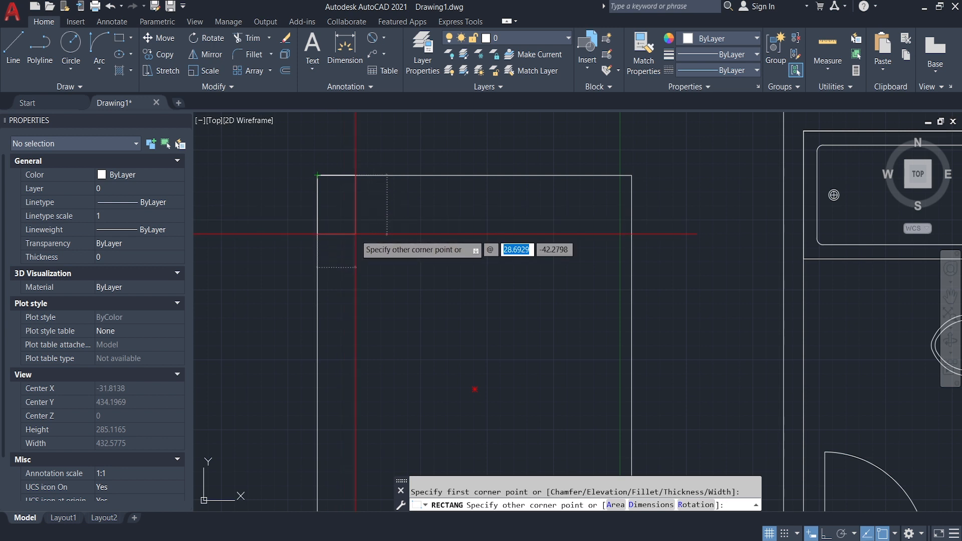
pyautogui.write('20')
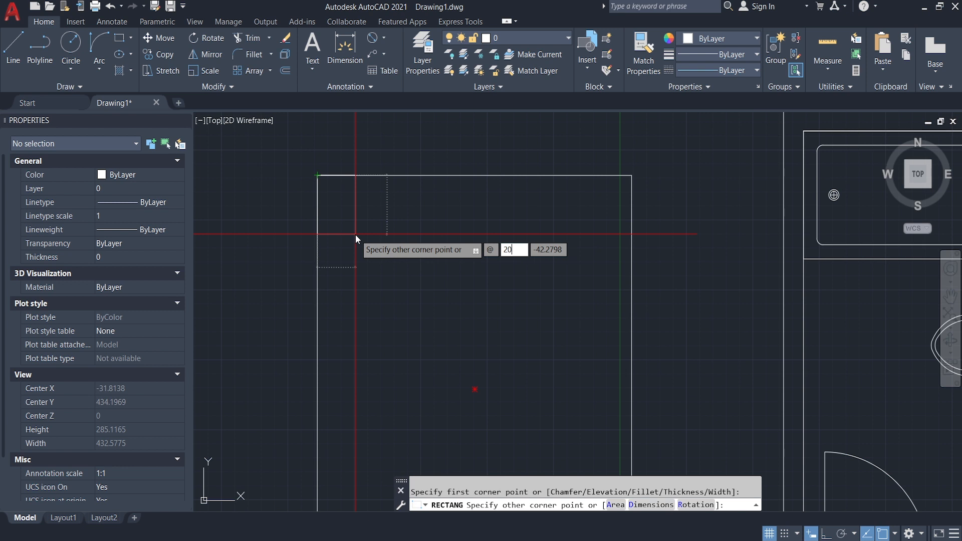
pyautogui.press('Tab')
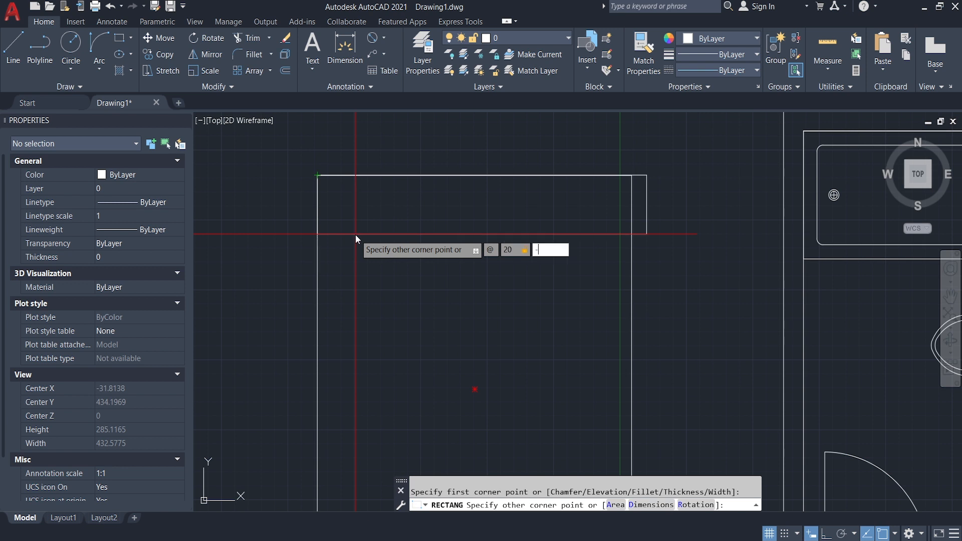
pyautogui.write('-20')
pyautogui.press('Return')
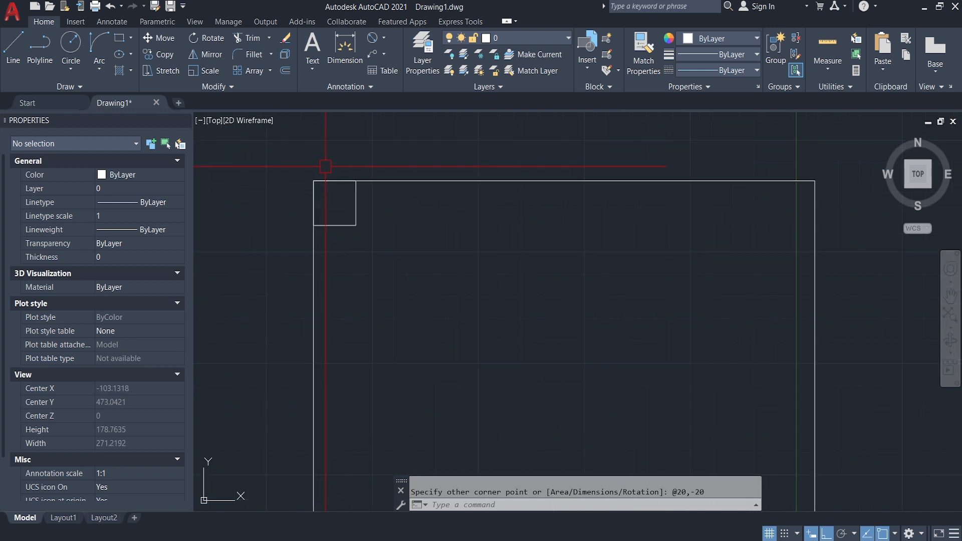
pyautogui.scroll(2, 218, 128)
pyautogui.press('Escape')
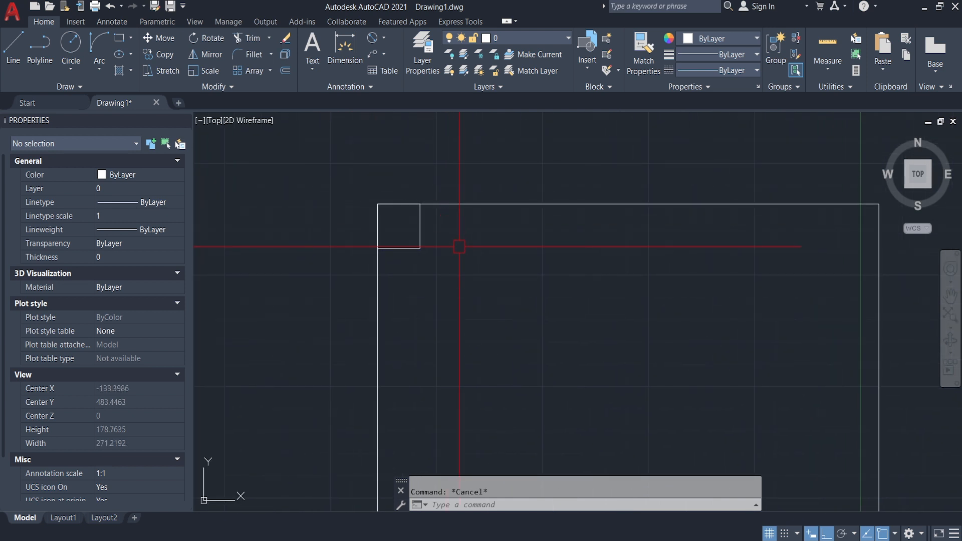
# Draw a circle centred on the small square's lower-right corner, with its radius reaching the square's upper-right corner.
pyautogui.write('c')
pyautogui.press('Return')
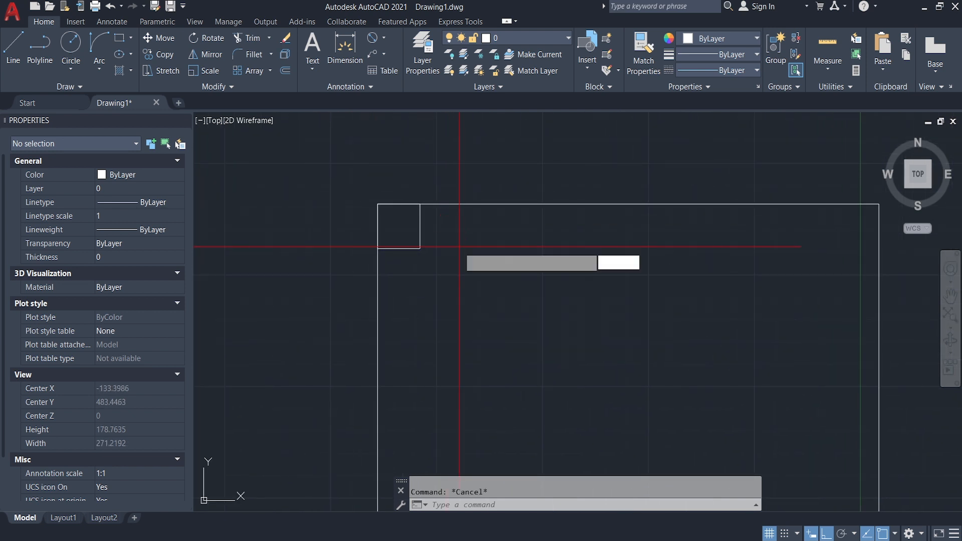
pyautogui.click(420, 247)
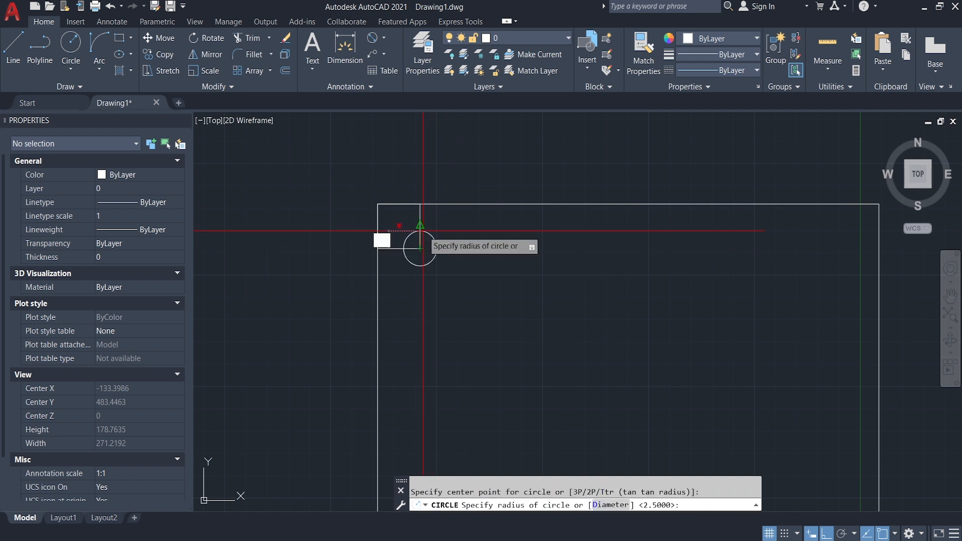
pyautogui.click(420, 203)
pyautogui.scroll(2, 396, 226)
pyautogui.scroll(2, 393, 226)
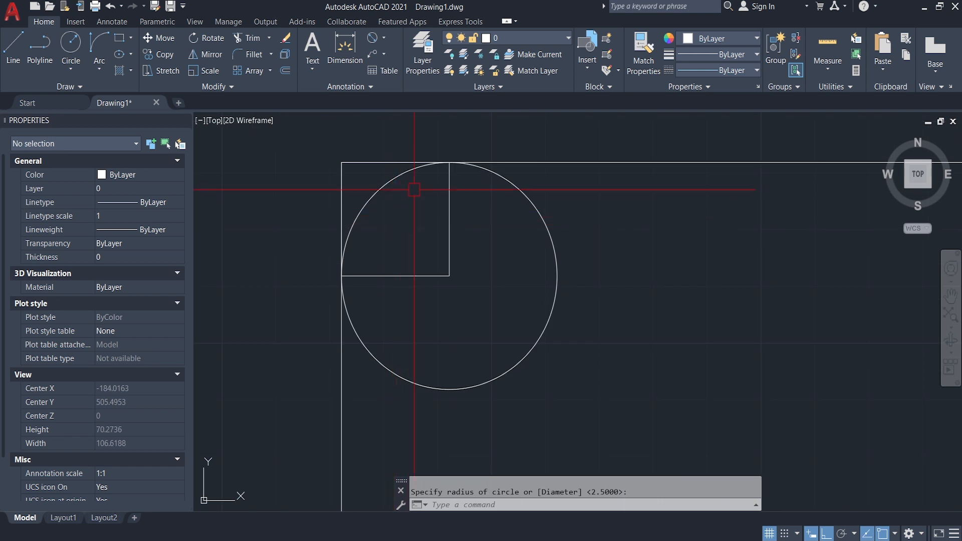
pyautogui.moveTo(406, 187); pyautogui.dragTo(447, 266, button='middle')
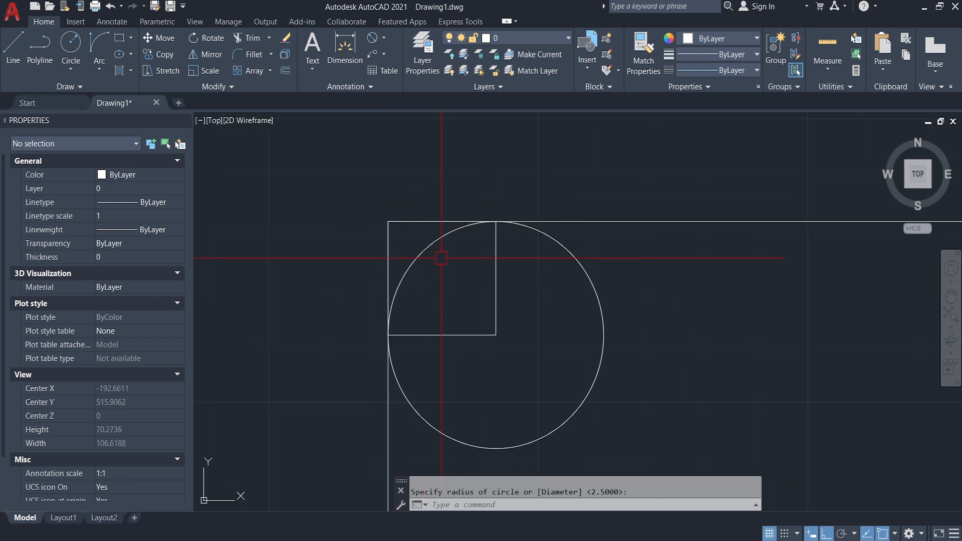
pyautogui.scroll(-2, 447, 266)
pyautogui.press('Escape')
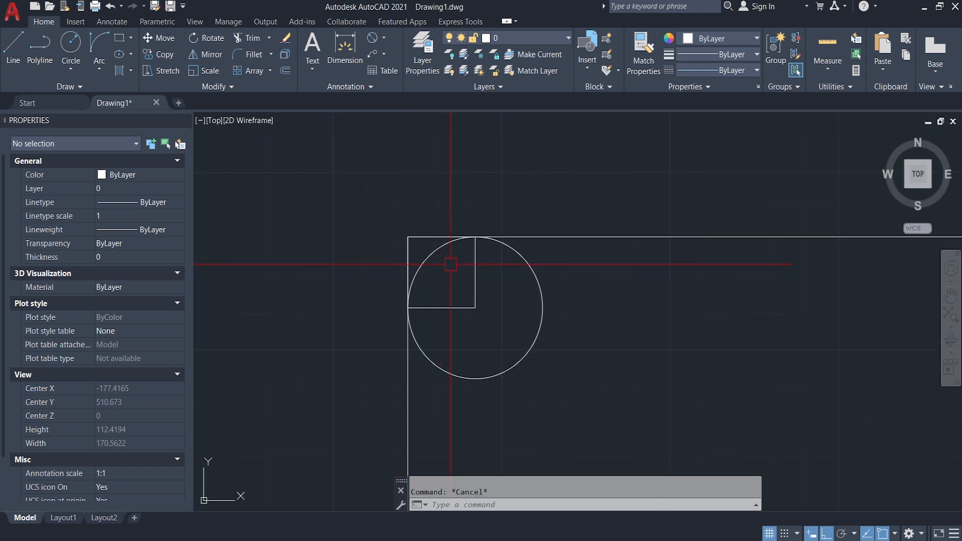
# Trim the large rectangle's upper-left corner outside the circle and the rest of the circle, leaving only the quarter arc.
pyautogui.write('ts o')
pyautogui.write('r')
pyautogui.press('Return')
pyautogui.press('Return')
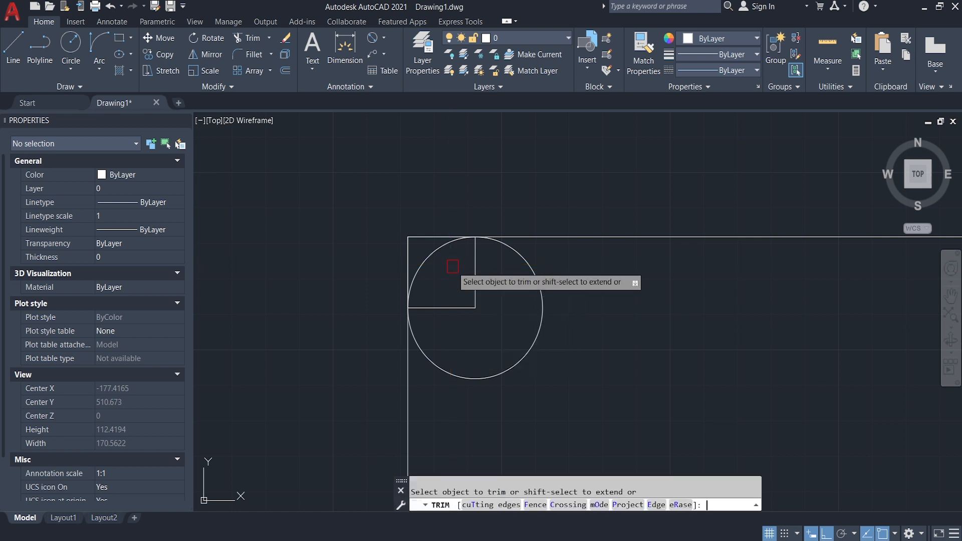
pyautogui.click(425, 236)
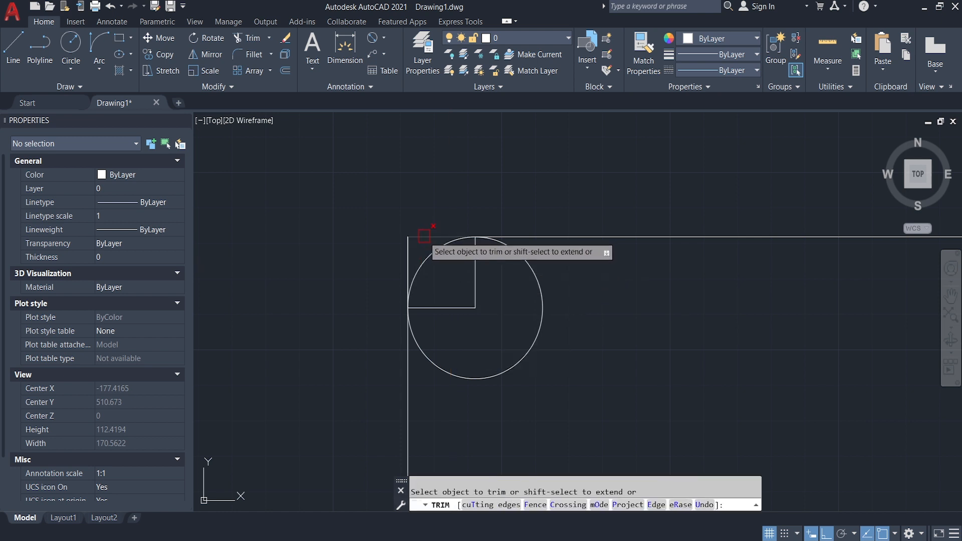
pyautogui.moveTo(408, 236); pyautogui.dragTo(391, 246)
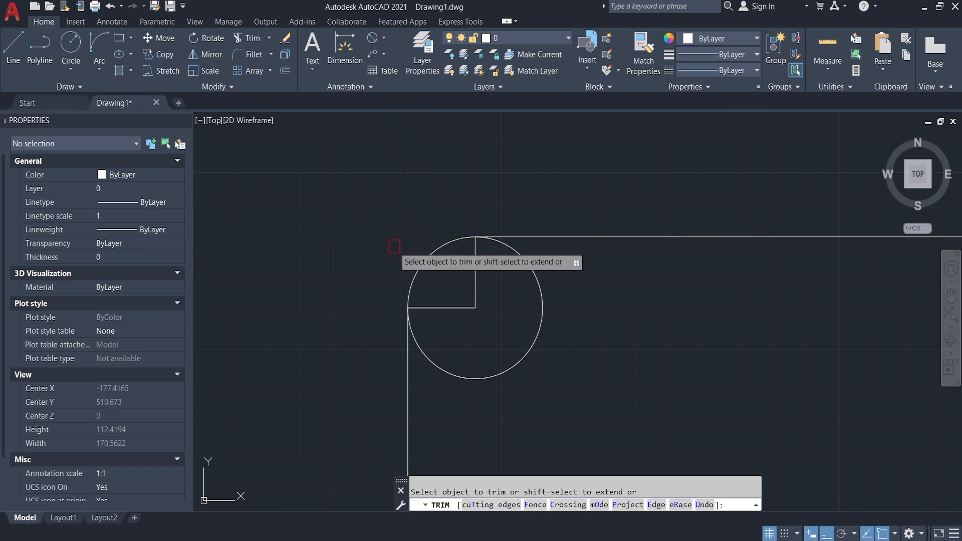
pyautogui.click(520, 256)
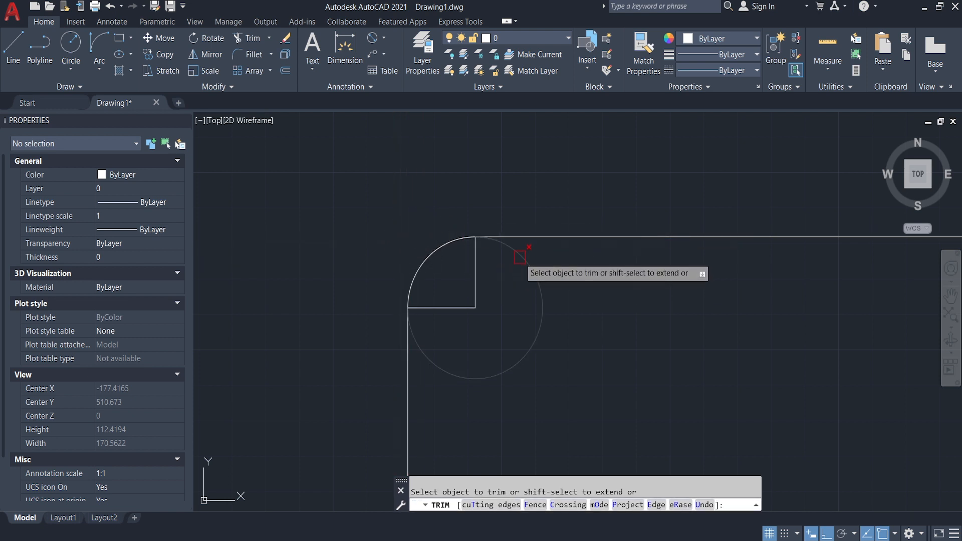
pyautogui.press('Escape')
# Delete the small construction square from the rounded upper-left corner.
pyautogui.click(501, 290)
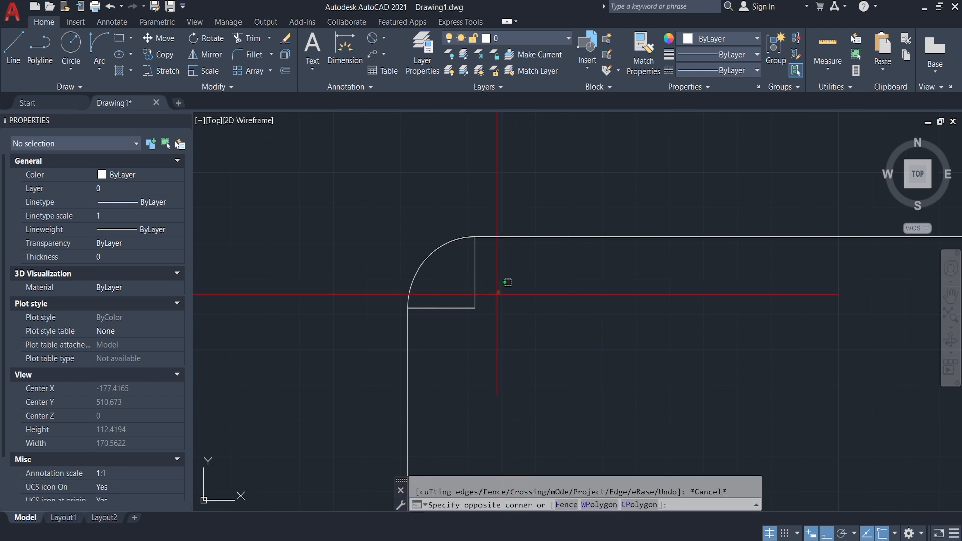
pyautogui.click(453, 342)
pyautogui.press('Delete')
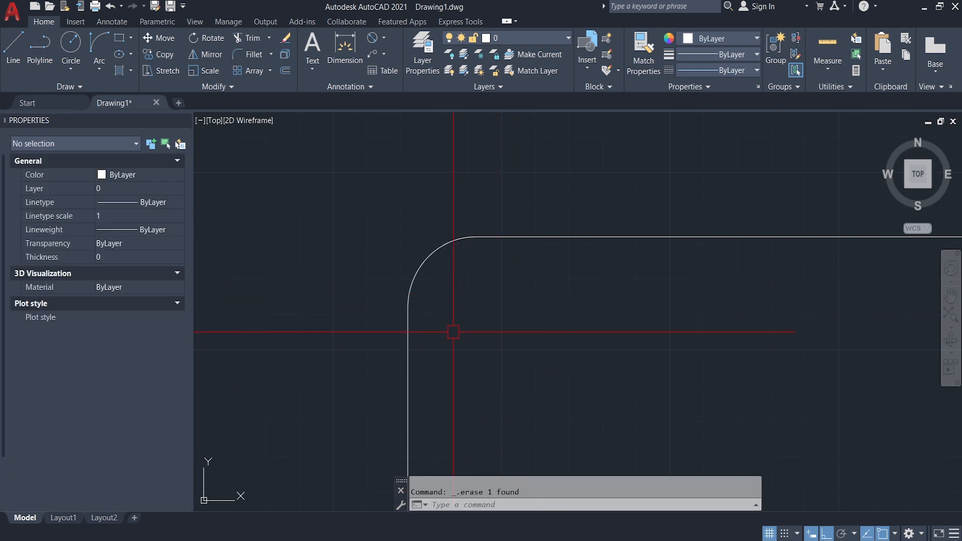
pyautogui.scroll(-4, 482, 275)
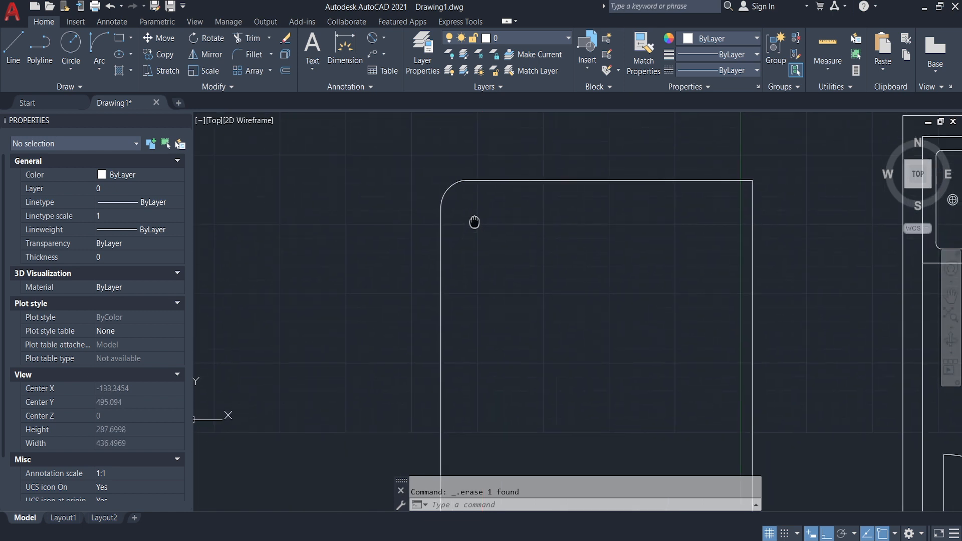
pyautogui.moveTo(465, 214); pyautogui.dragTo(426, 320, button='middle')
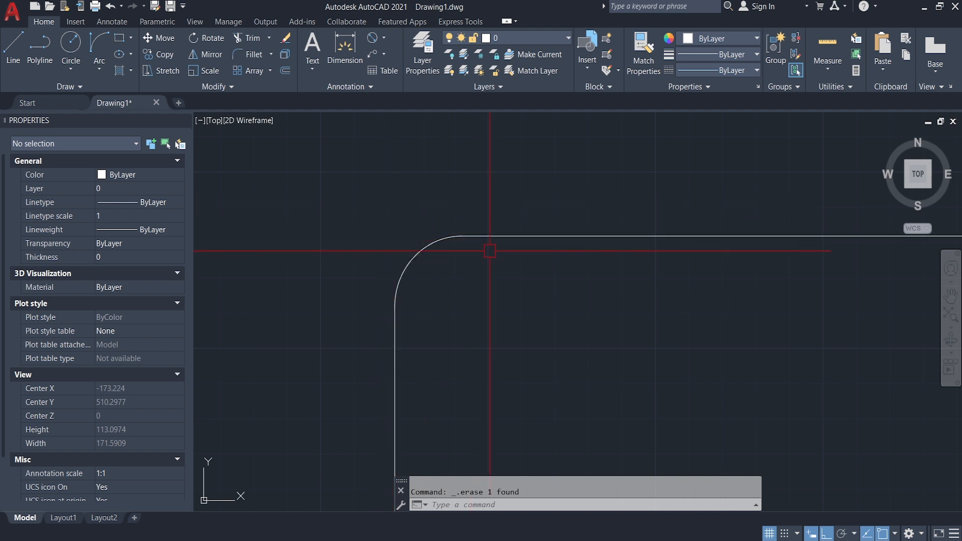
# Add a horizontal linear dimension from the corner arc's centre to its left endpoint.
pyautogui.click(412, 254)
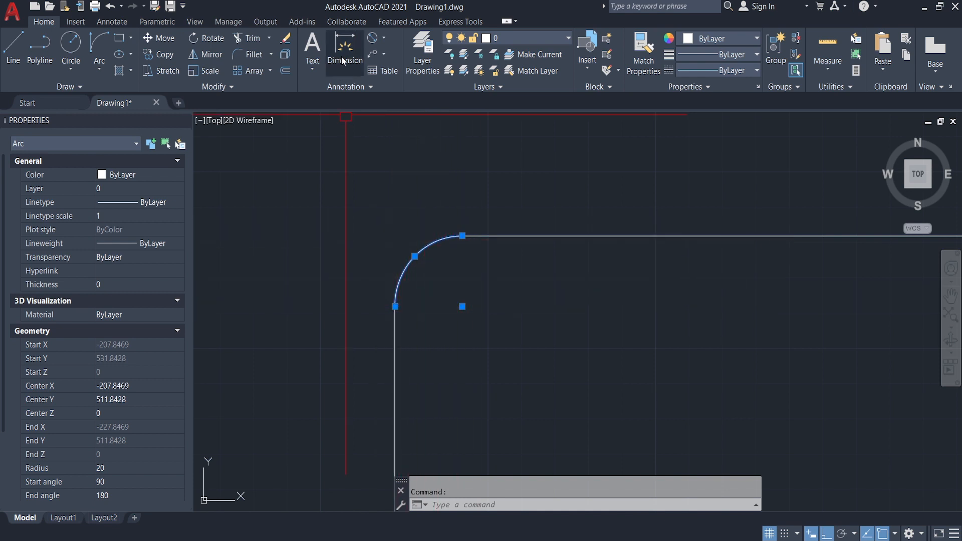
pyautogui.press('Escape')
pyautogui.click(384, 39)
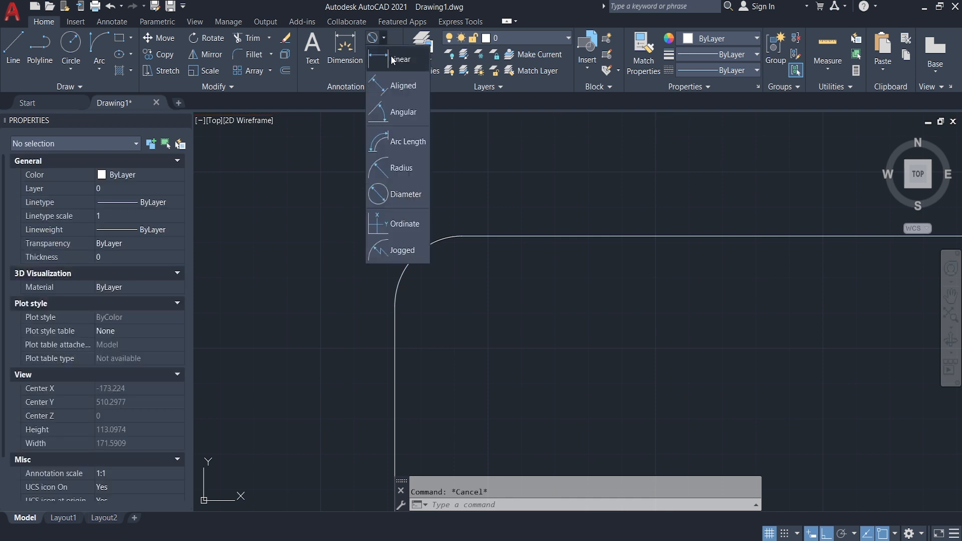
pyautogui.click(398, 60)
pyautogui.click(457, 298)
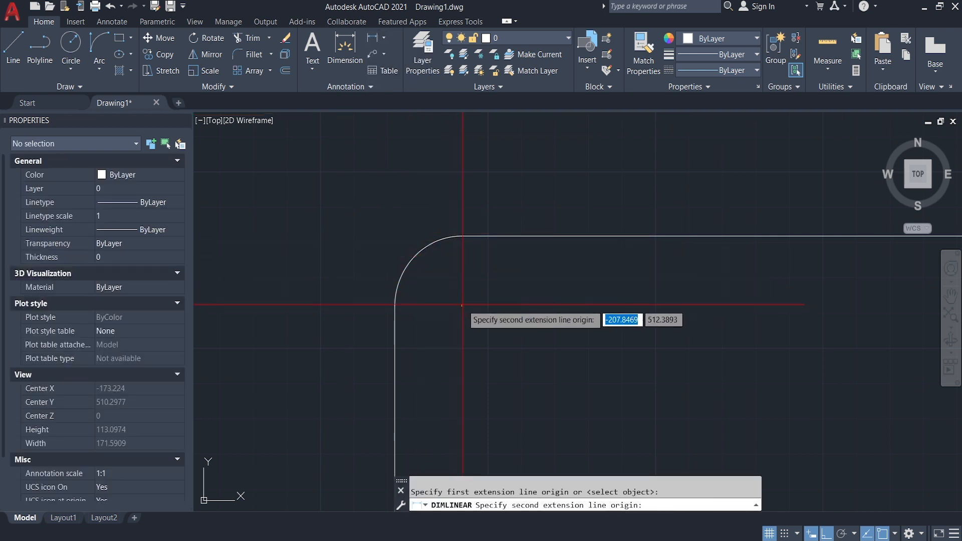
pyautogui.click(395, 299)
pyautogui.click(431, 317)
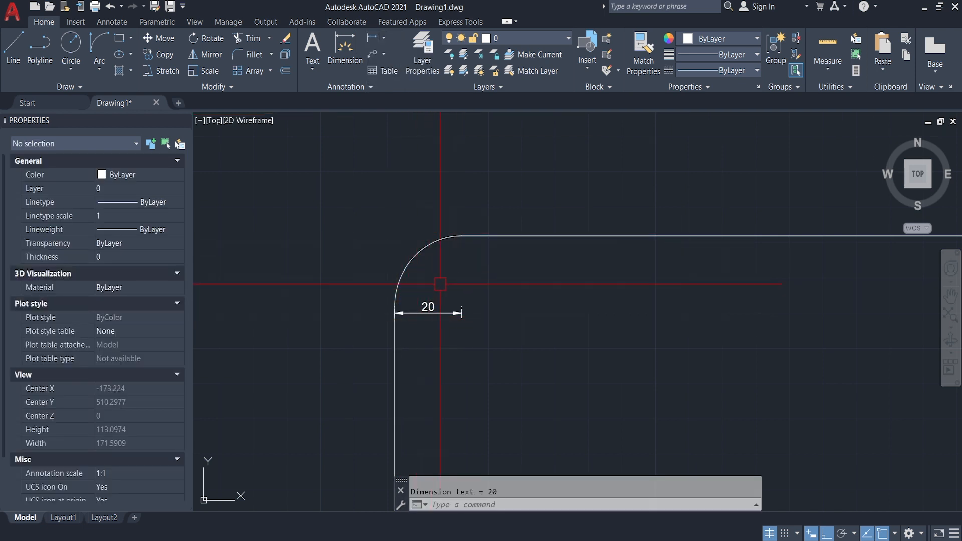
# Fillet the large rectangle's upper-right corner with a radius of 20.
pyautogui.scroll(-6, 468, 254)
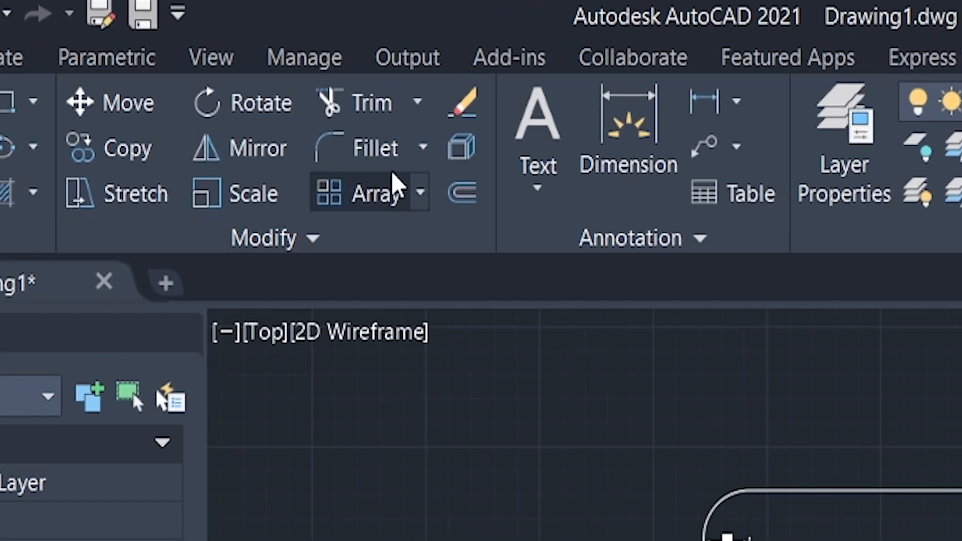
pyautogui.click(373, 153)
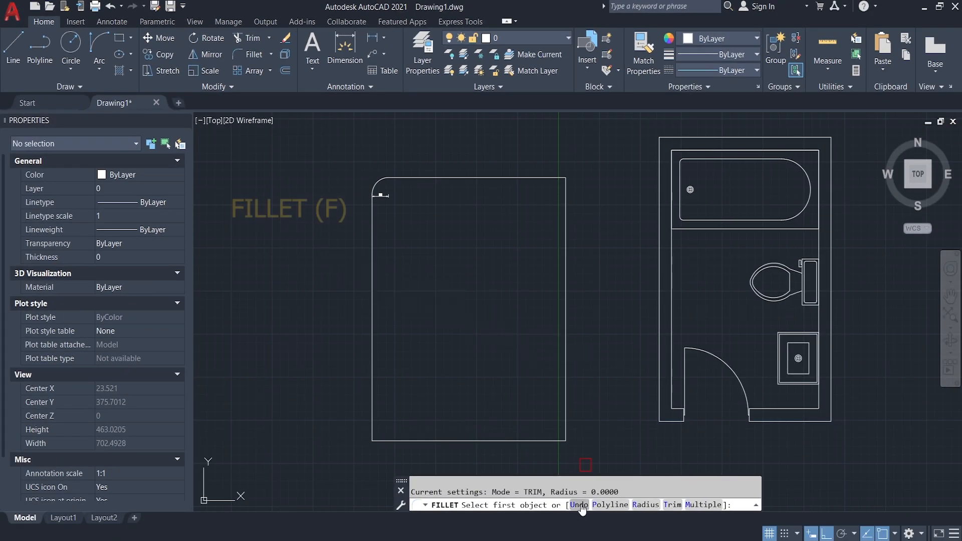
pyautogui.click(645, 505)
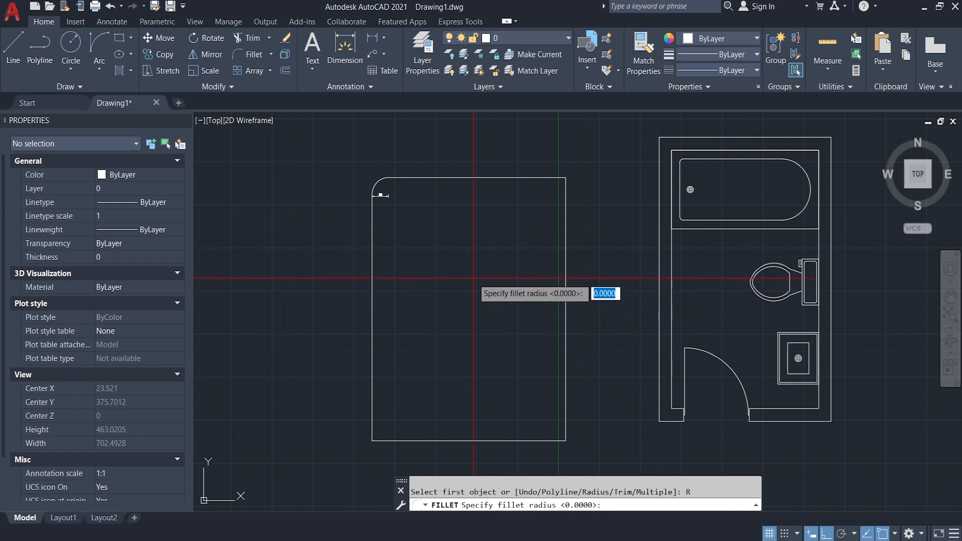
pyautogui.scroll(5, 474, 278)
pyautogui.scroll(-3, 482, 285)
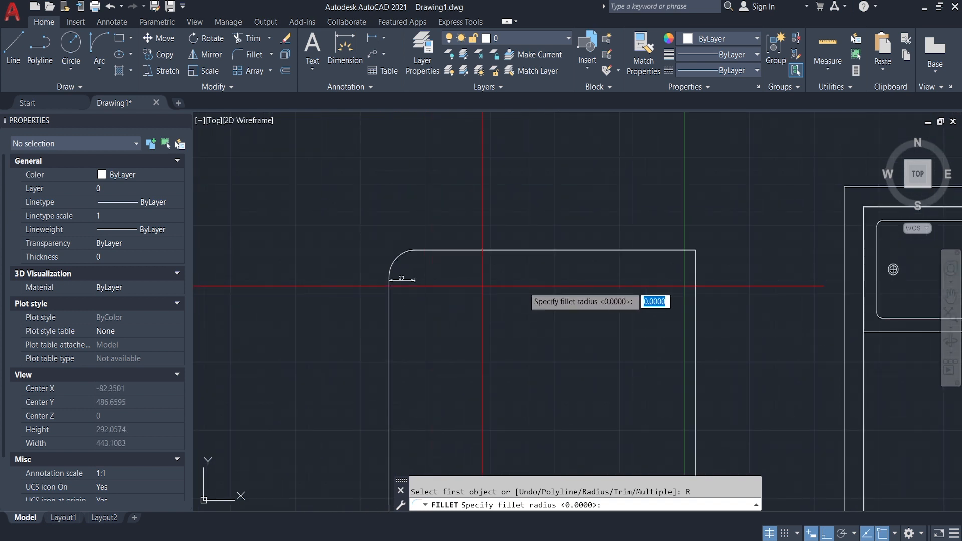
pyautogui.write('20')
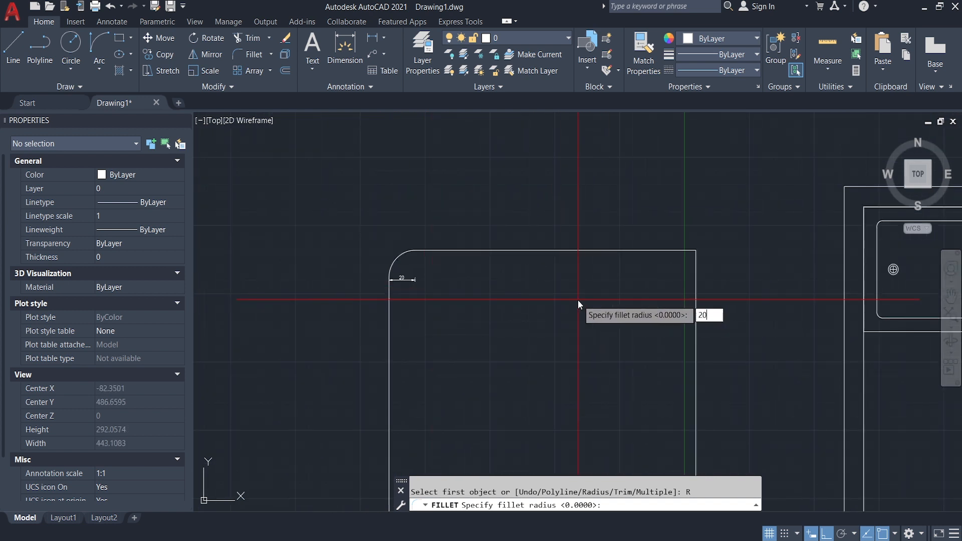
pyautogui.press('Return')
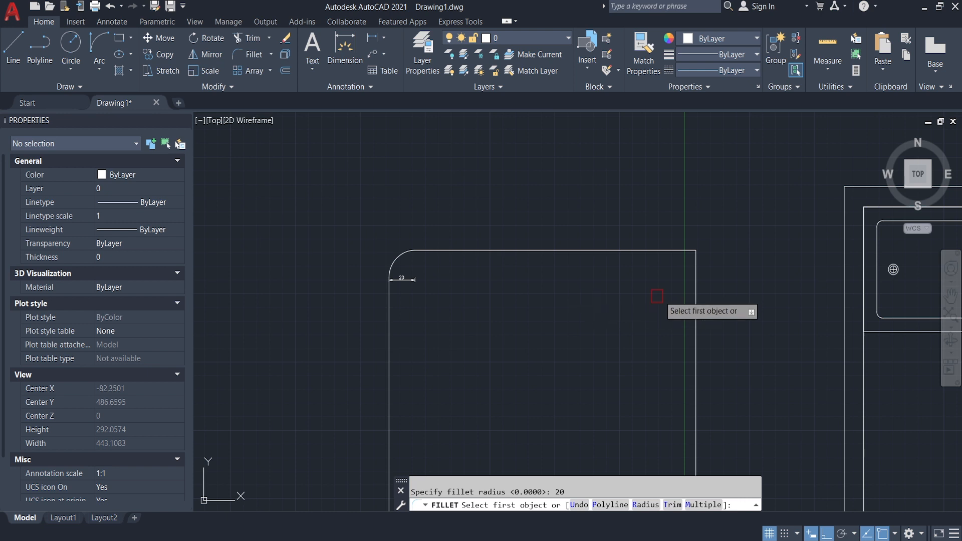
pyautogui.click(696, 291)
pyautogui.click(646, 252)
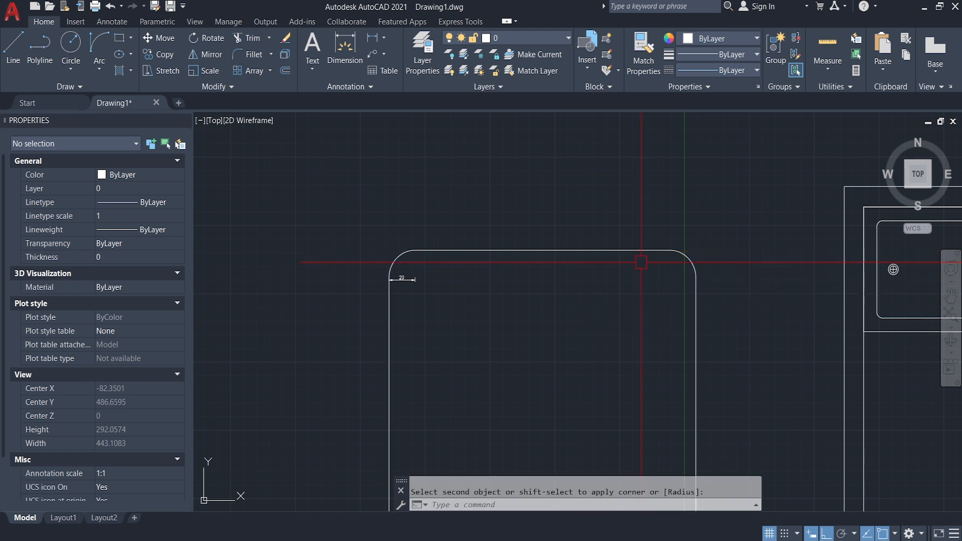
# Fillet the dimensioned rectangle's lower-left corner with a radius of 20.
pyautogui.scroll(2, 701, 268)
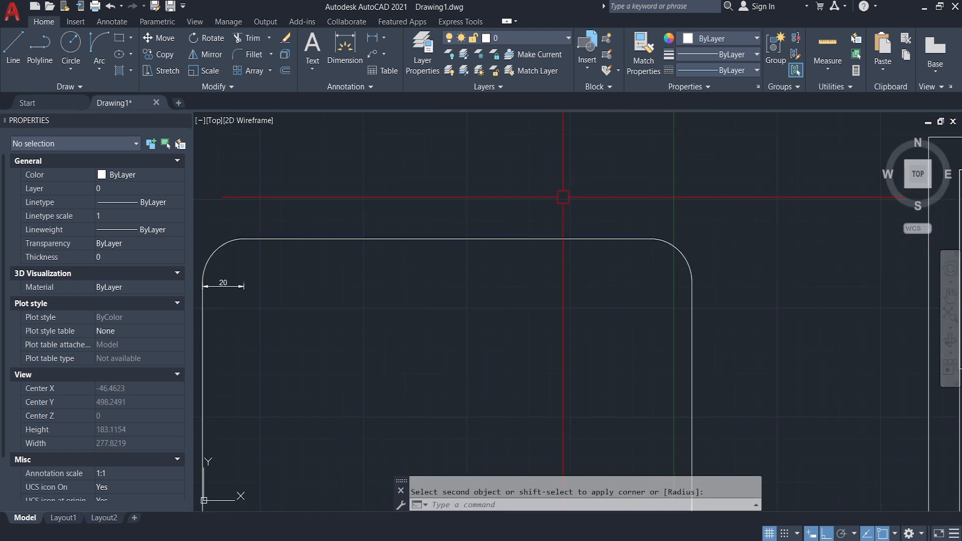
pyautogui.scroll(-2, 563, 198)
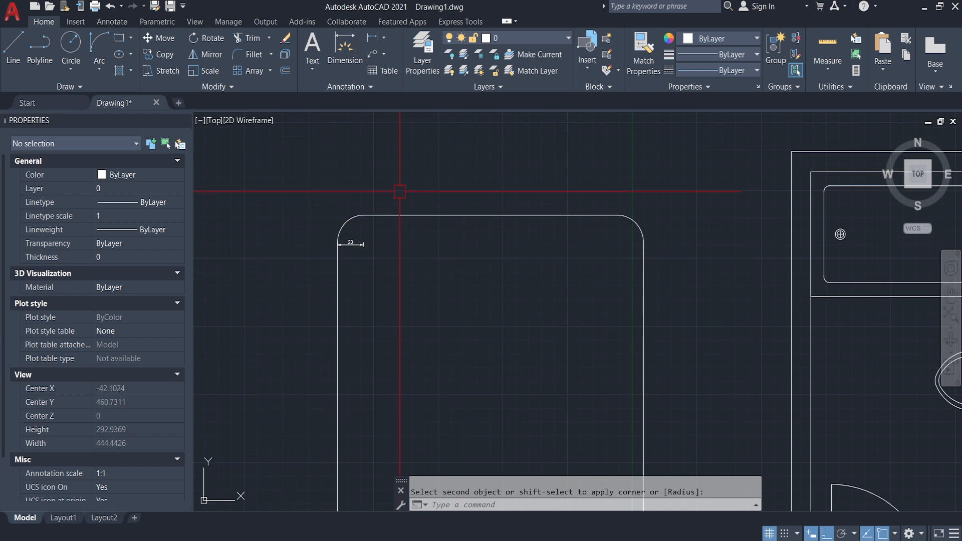
pyautogui.scroll(-2, 482, 356)
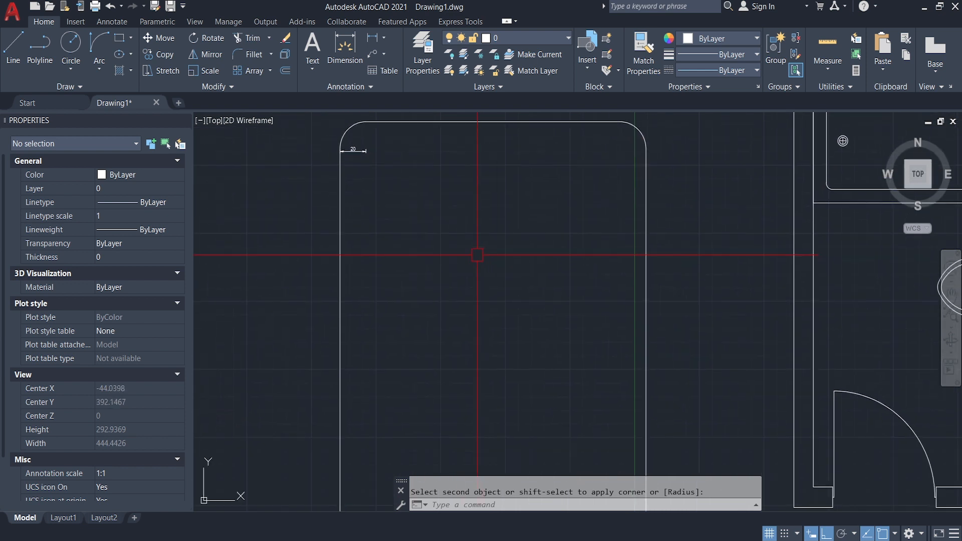
pyautogui.press('space')
pyautogui.moveTo(452, 351); pyautogui.dragTo(448, 313, button='middle')
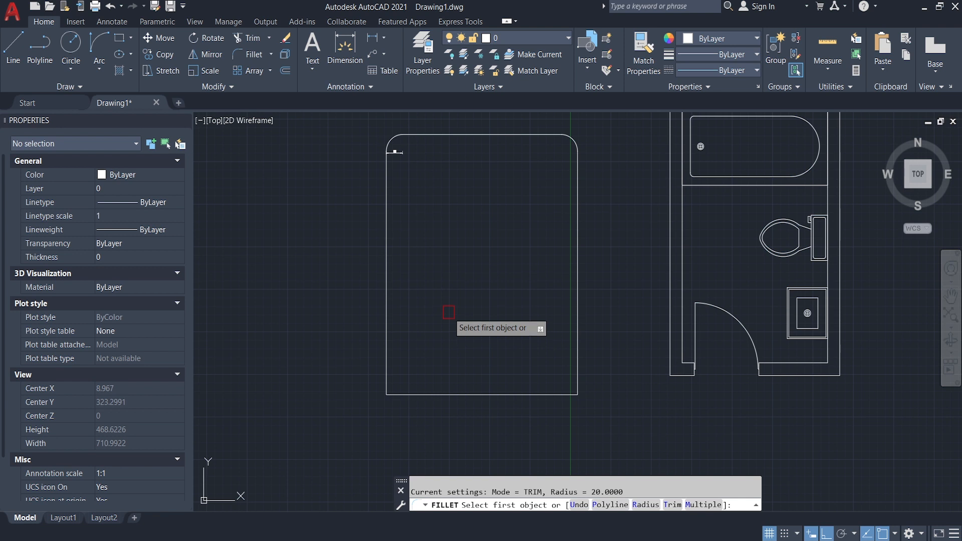
pyautogui.click(388, 385)
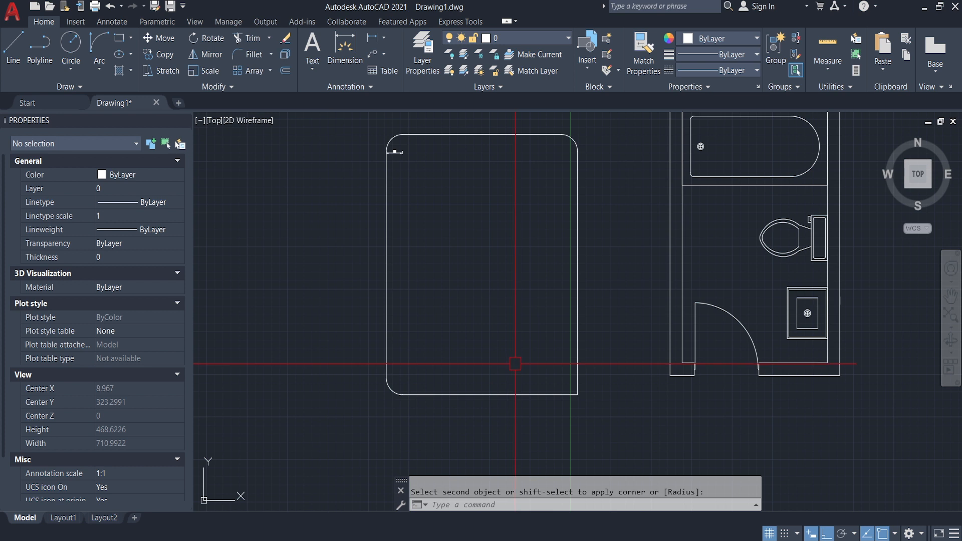
# Fillet the dimensioned rectangle's lower-right corner with the same radius of 20.
pyautogui.press('space')
pyautogui.click(543, 394)
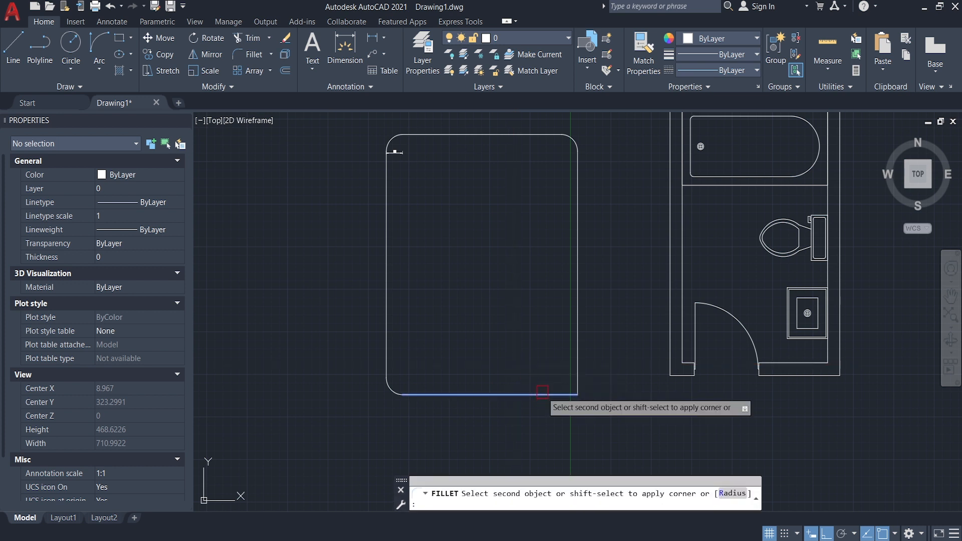
pyautogui.click(572, 353)
pyautogui.scroll(-1, 567, 352)
pyautogui.moveTo(494, 291); pyautogui.dragTo(569, 291, button='middle')
pyautogui.scroll(1, 557, 287)
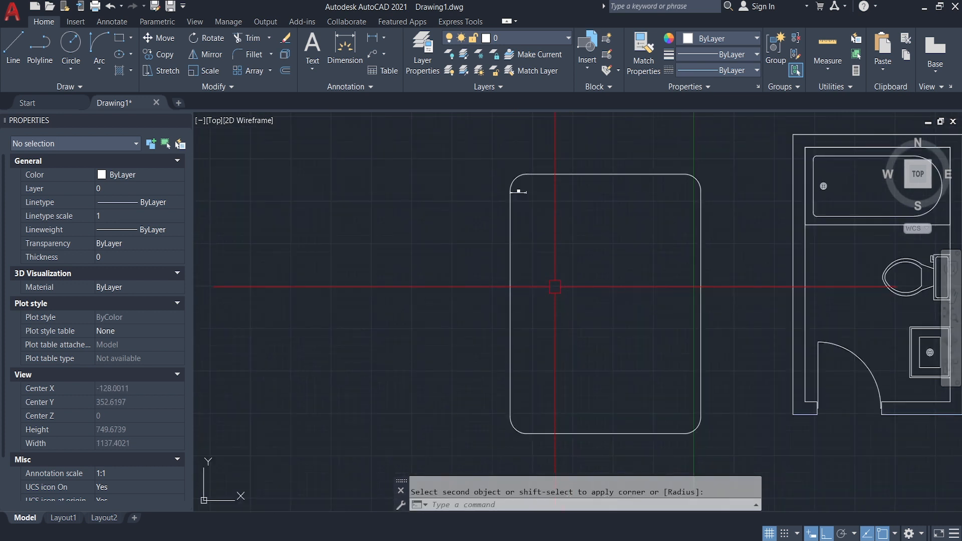
pyautogui.press('Escape')
# Draw a second rectangle, about 207 wide and 297 high, to the left of the rounded one.
pyautogui.moveTo(422, 267); pyautogui.dragTo(462, 263, button='middle')
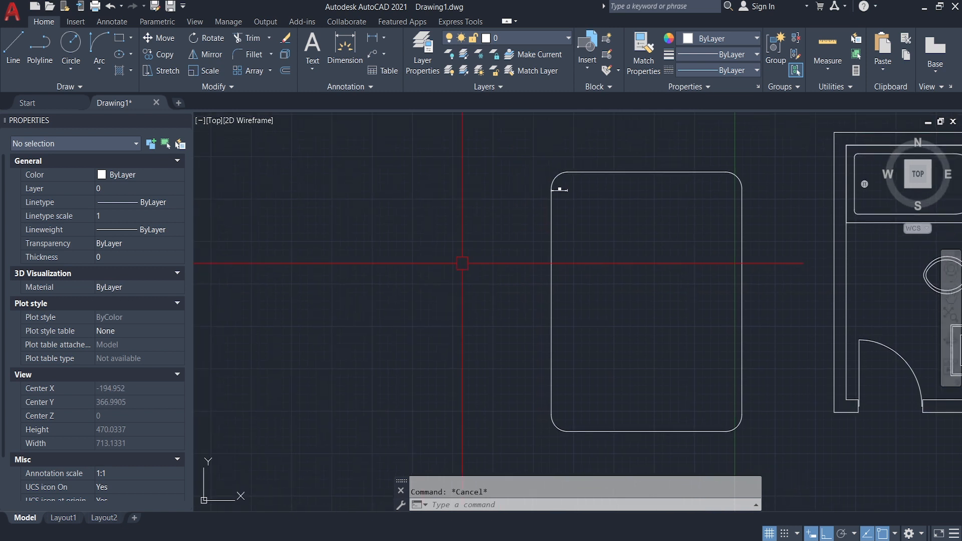
pyautogui.write('RE')
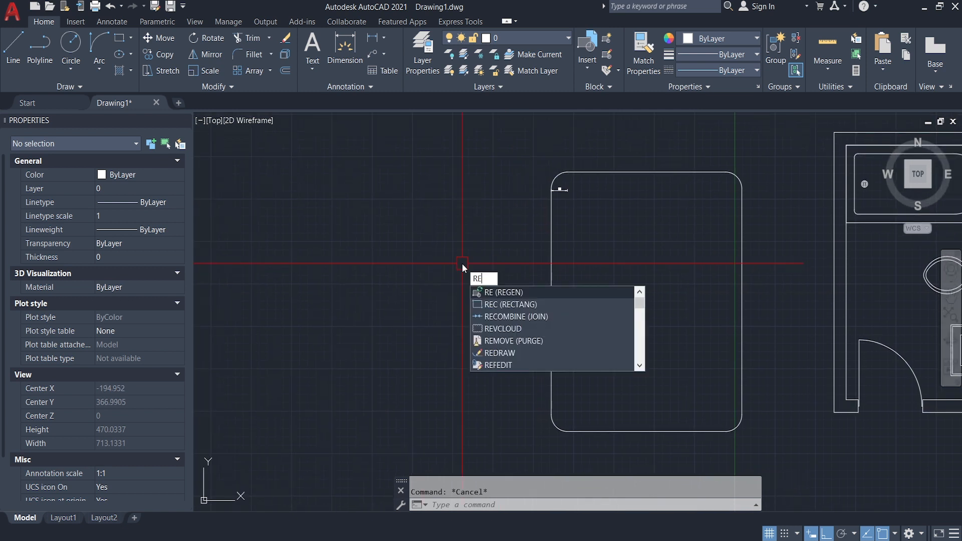
pyautogui.write('C')
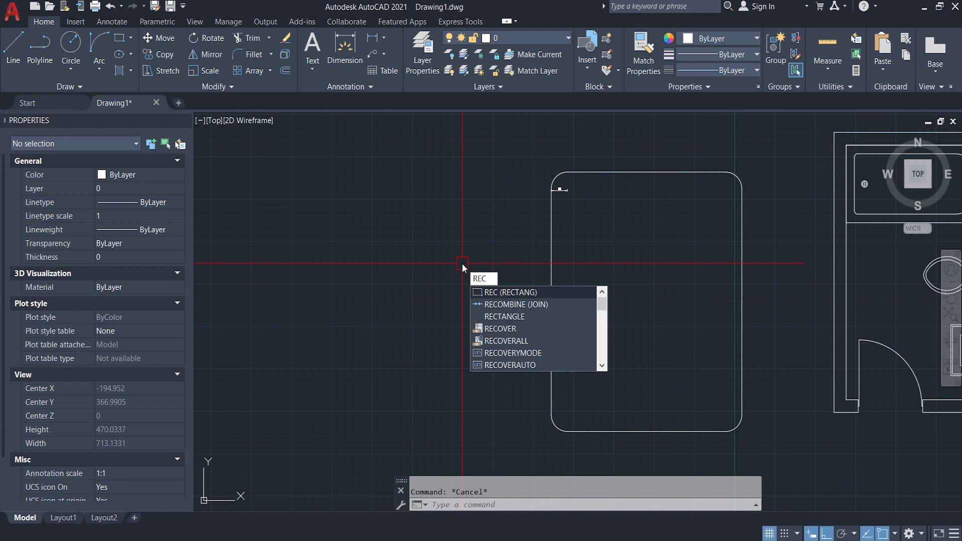
pyautogui.press('Return')
pyautogui.click(500, 170)
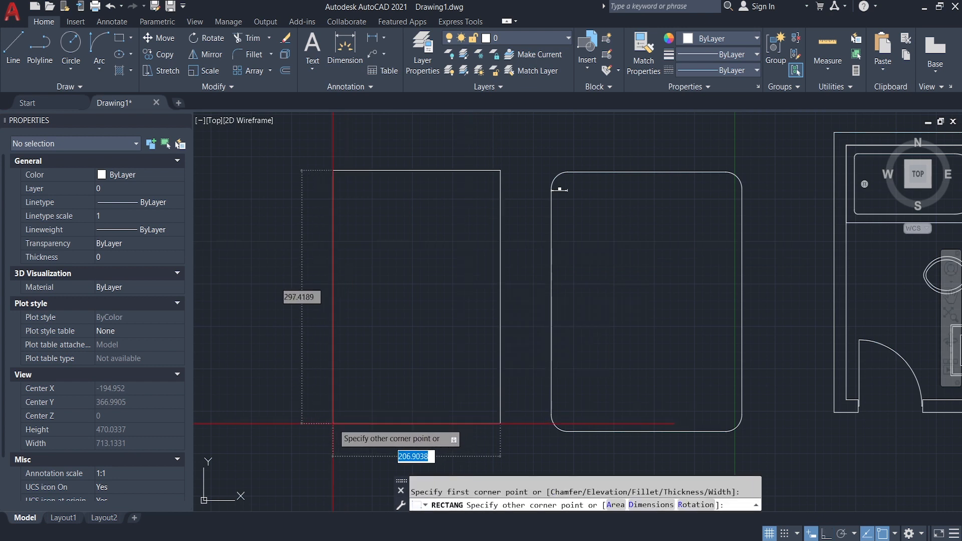
pyautogui.press('Escape')
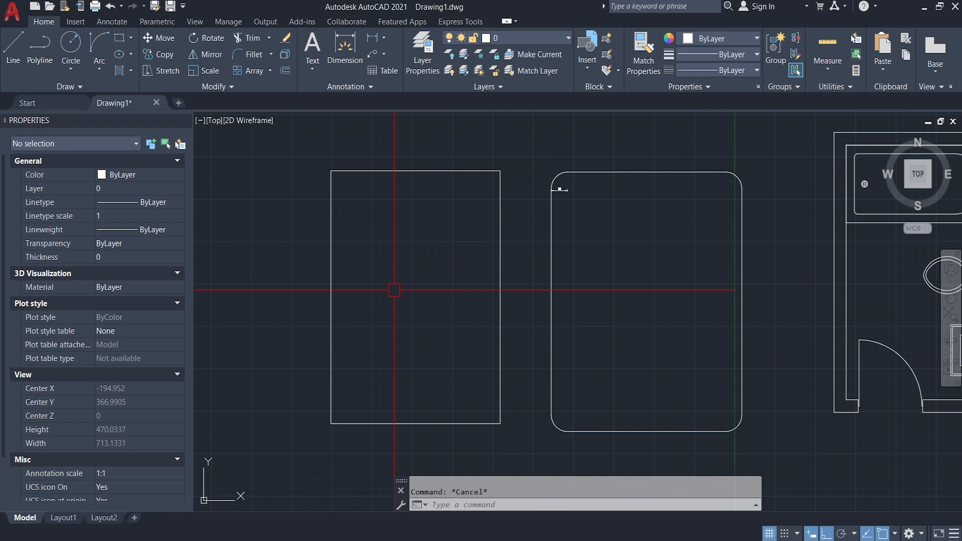
# Round all four corners of the new rectangle at once using Fillet's Polyline option with radius 20.
pyautogui.click(254, 55)
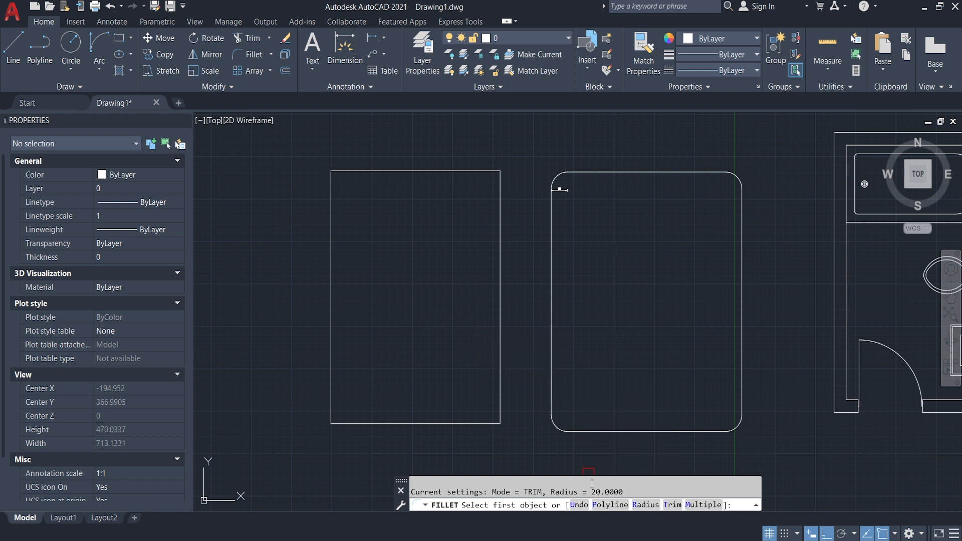
pyautogui.click(609, 506)
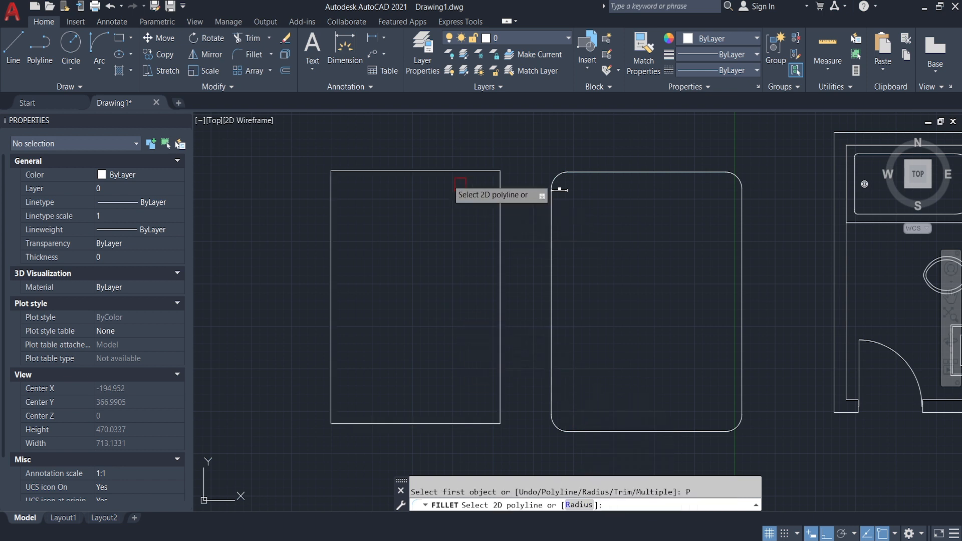
pyautogui.click(396, 172)
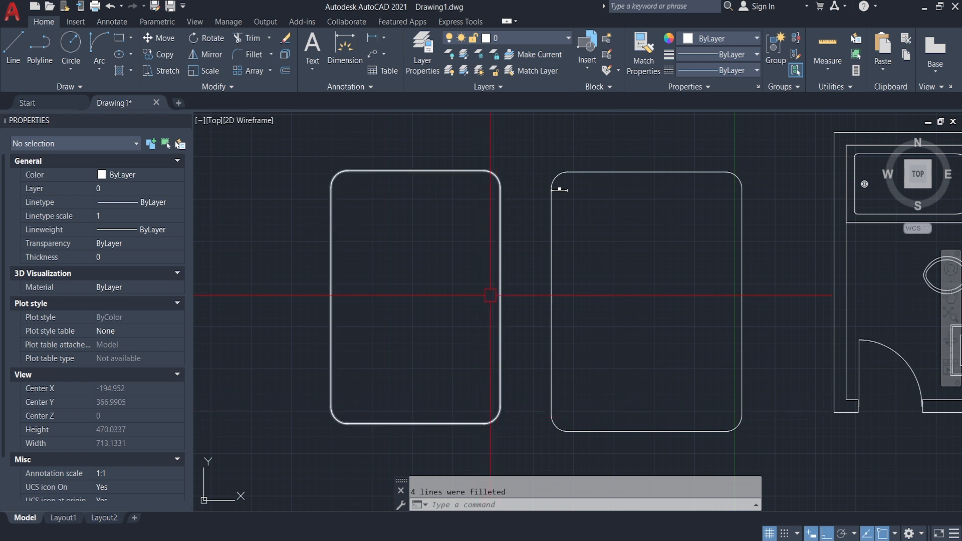
pyautogui.scroll(2, 517, 189)
pyautogui.scroll(-4, 382, 183)
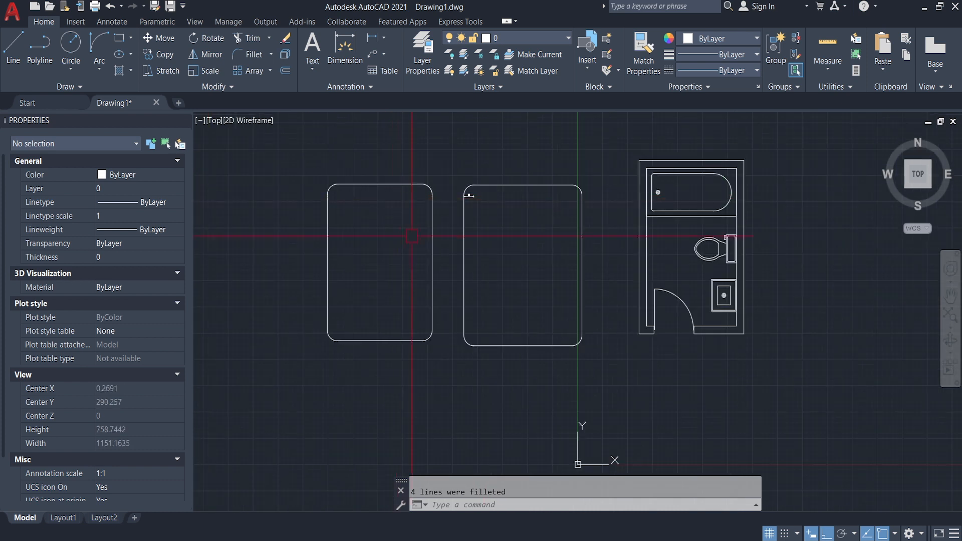
pyautogui.scroll(1, 352, 149)
pyautogui.press('Escape')
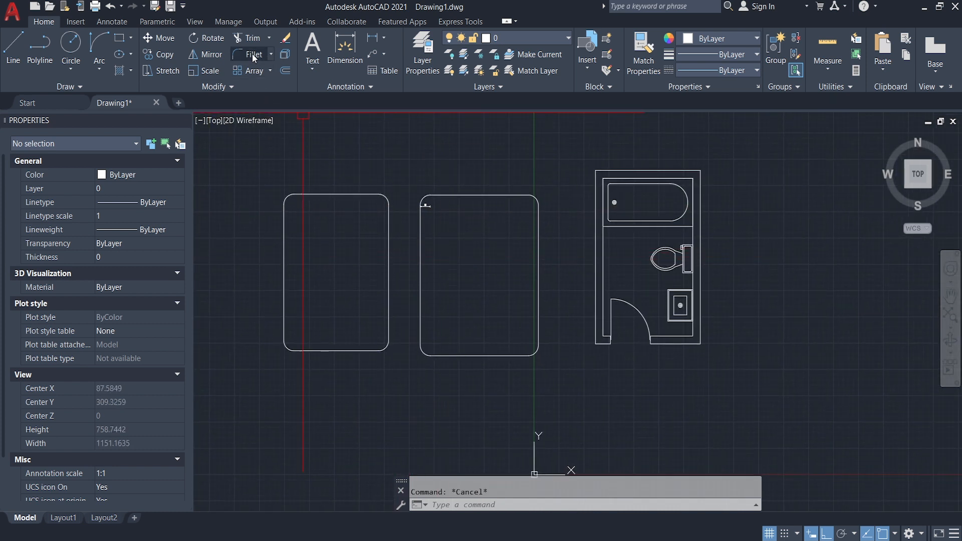
# Draw a horizontal line in the empty space above the dimensioned rounded rectangle.
pyautogui.moveTo(451, 198); pyautogui.dragTo(477, 311, button='middle')
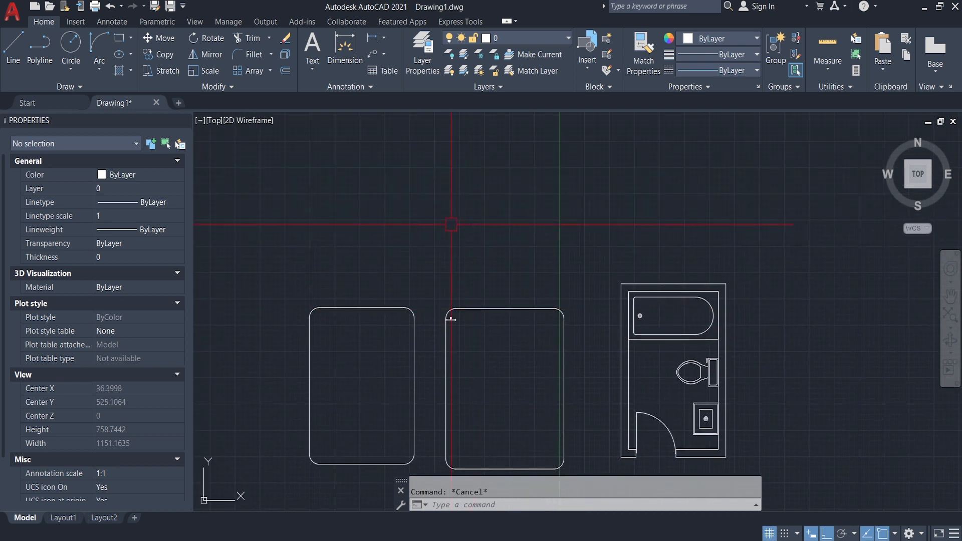
pyautogui.scroll(2, 441, 208)
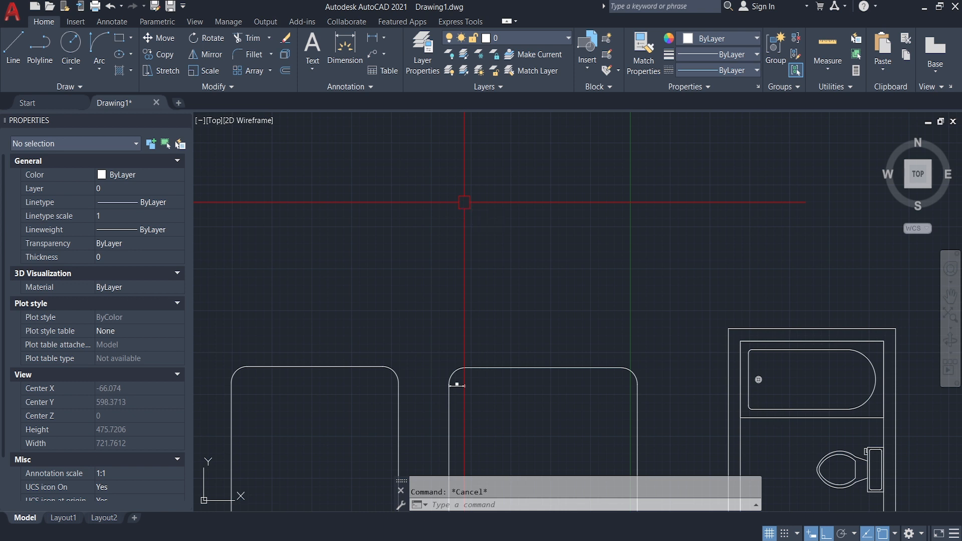
pyautogui.write('l')
pyautogui.press('Return')
pyautogui.click(420, 208)
pyautogui.click(662, 226)
pyautogui.press('Escape')
# Copy the horizontal line a short distance straight down to form a parallel pair.
pyautogui.click(595, 187)
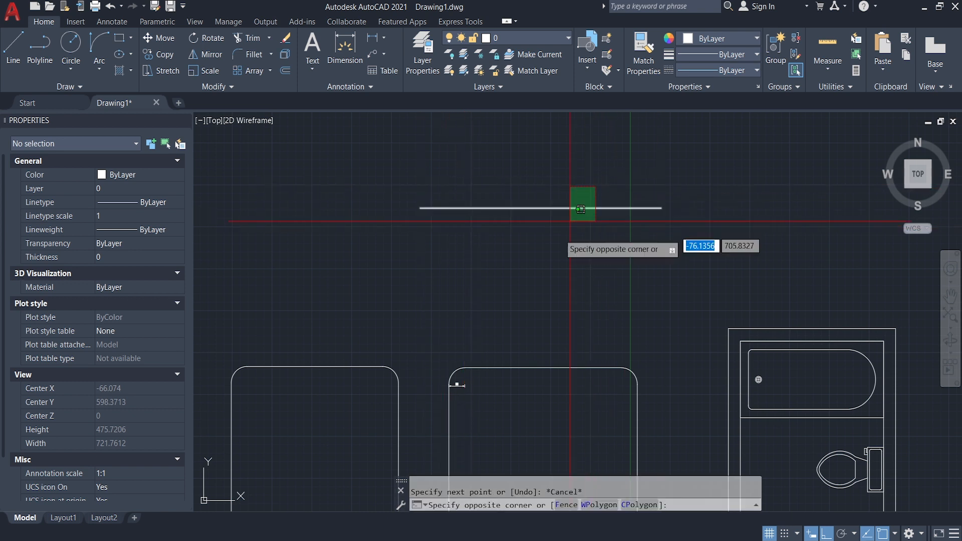
pyautogui.click(581, 209)
pyautogui.write('co')
pyautogui.press('Return')
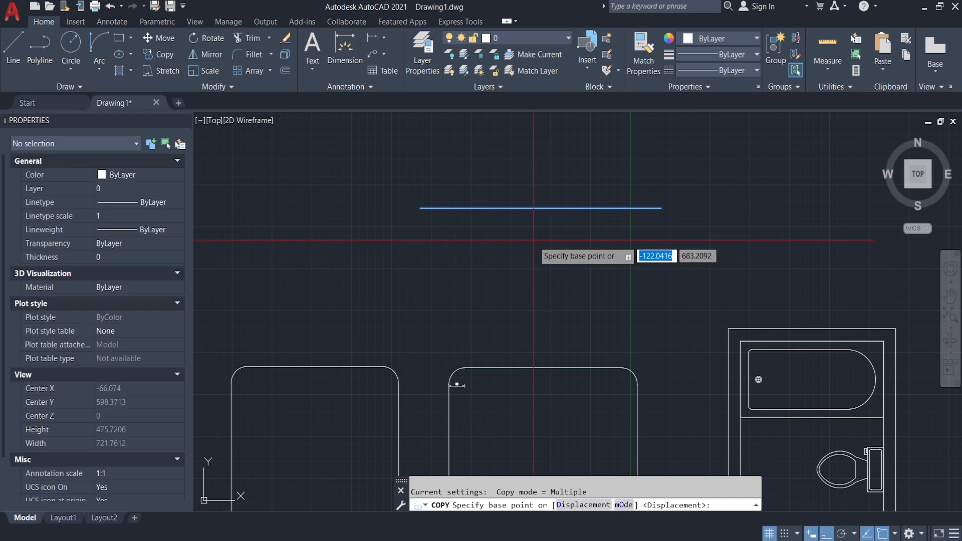
pyautogui.click(534, 240)
pyautogui.click(534, 255)
pyautogui.press('Escape')
pyautogui.press('Escape')
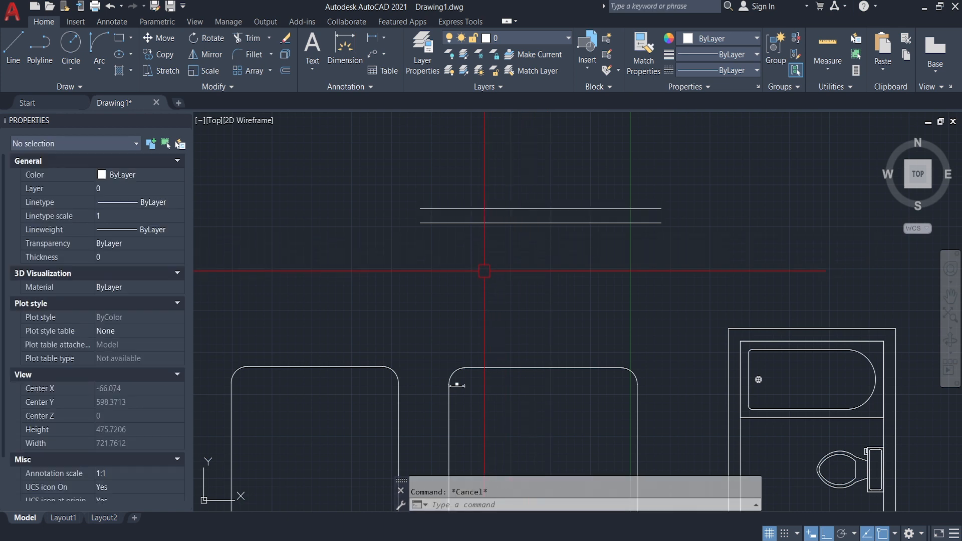
# Draw a vertical line about 215 long crossing both horizontal lines near their left ends.
pyautogui.write('l')
pyautogui.press('Return')
pyautogui.click(458, 314)
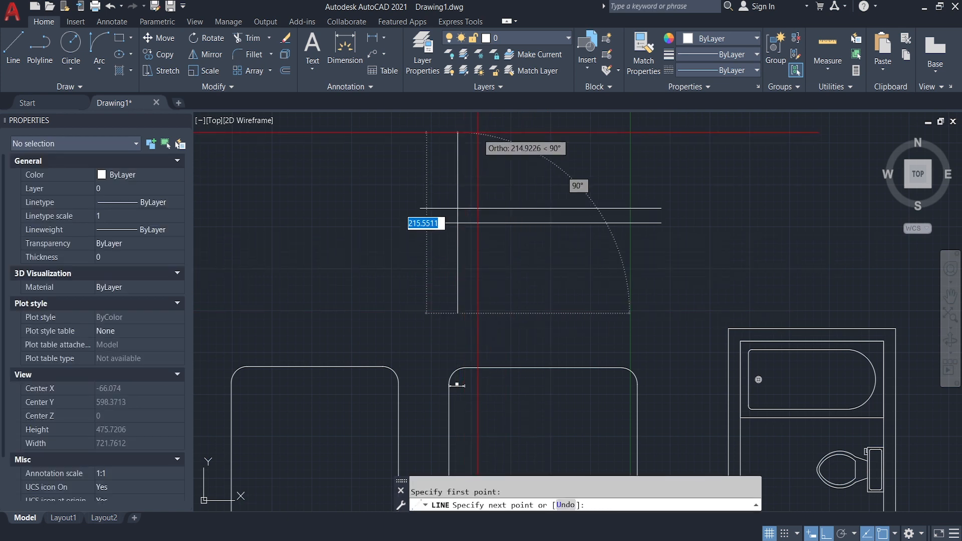
pyautogui.click(478, 133)
pyautogui.press('Escape')
pyautogui.press('Return')
pyautogui.press('Escape')
# Copy the vertical line a short distance to the right to form a second parallel pair.
pyautogui.click(485, 296)
pyautogui.click(441, 299)
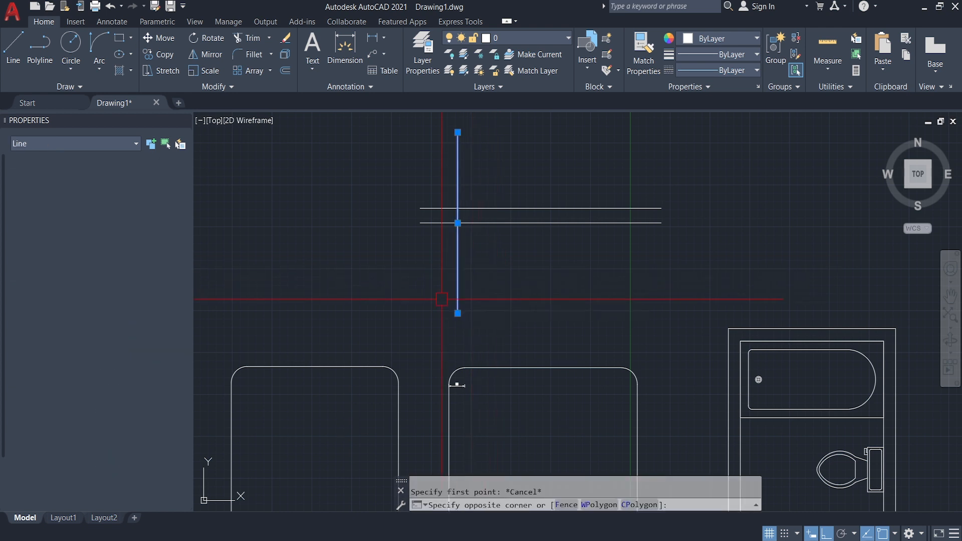
pyautogui.write('co')
pyautogui.press('Return')
pyautogui.click(490, 276)
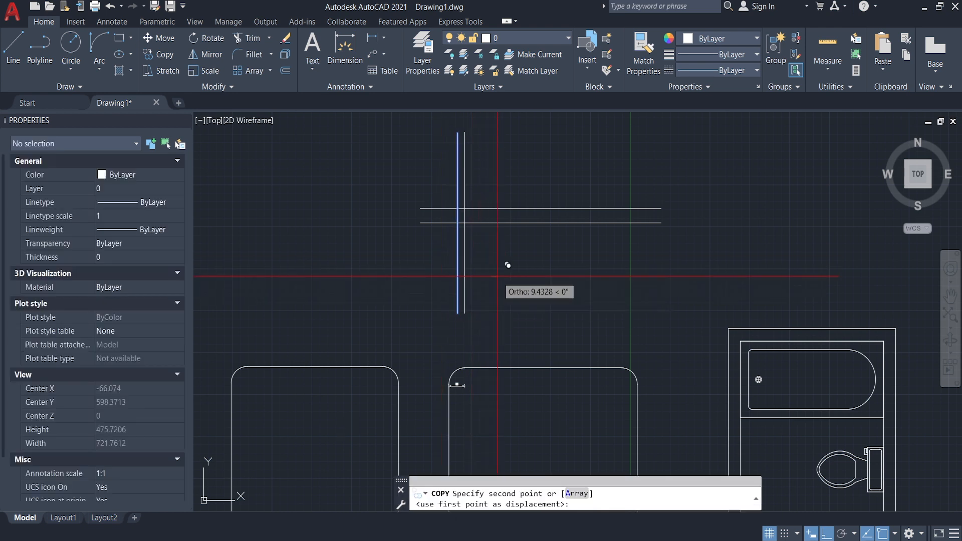
pyautogui.click(499, 275)
pyautogui.press('Escape')
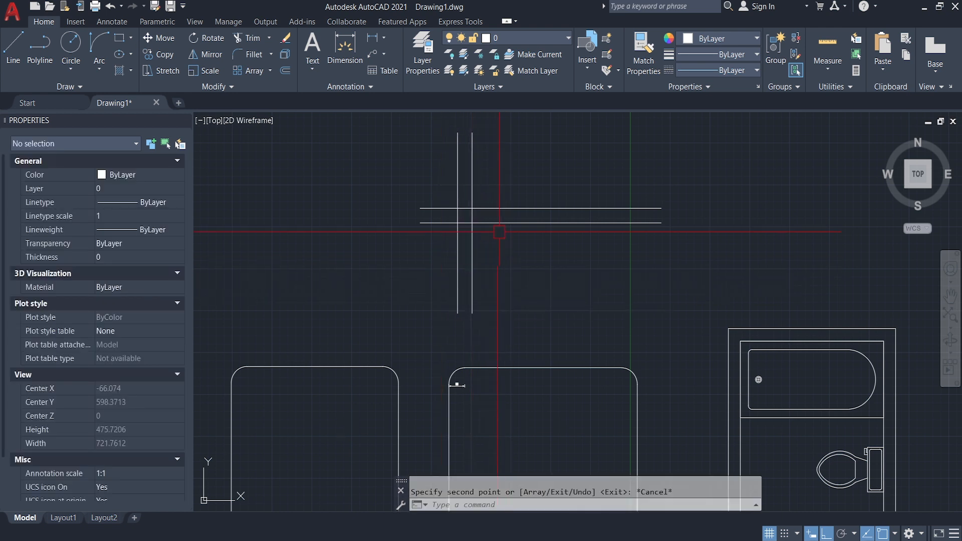
# Try trimming the overhanging and inner segments of the crossing line pairs to form a clean double-line corner.
pyautogui.scroll(2, 480, 185)
pyautogui.moveTo(475, 188); pyautogui.dragTo(476, 253, button='middle')
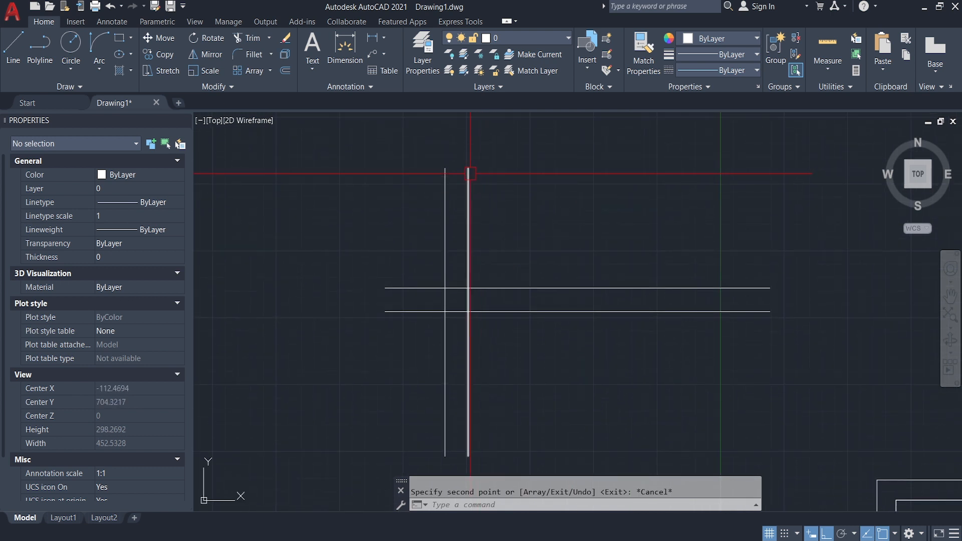
pyautogui.moveTo(442, 341); pyautogui.dragTo(441, 333, button='middle')
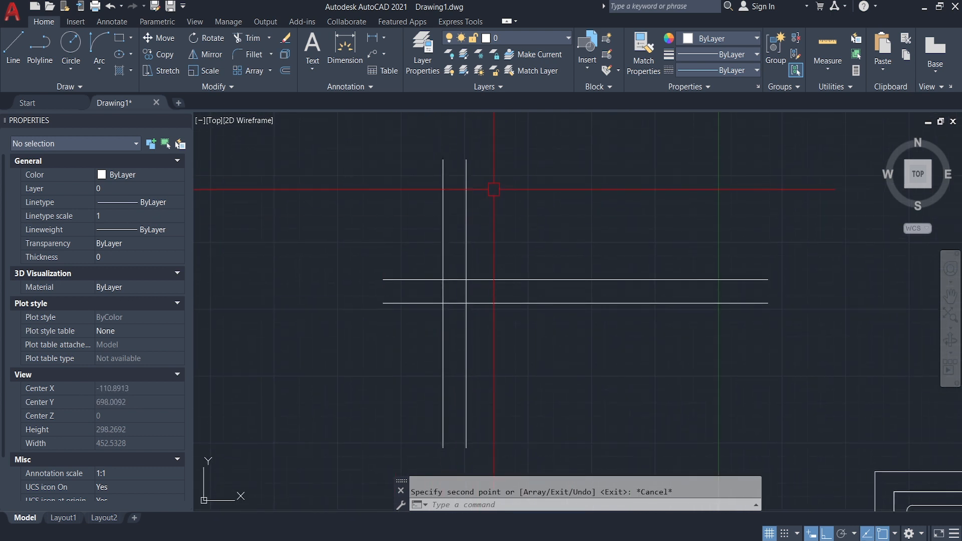
pyautogui.press('Escape')
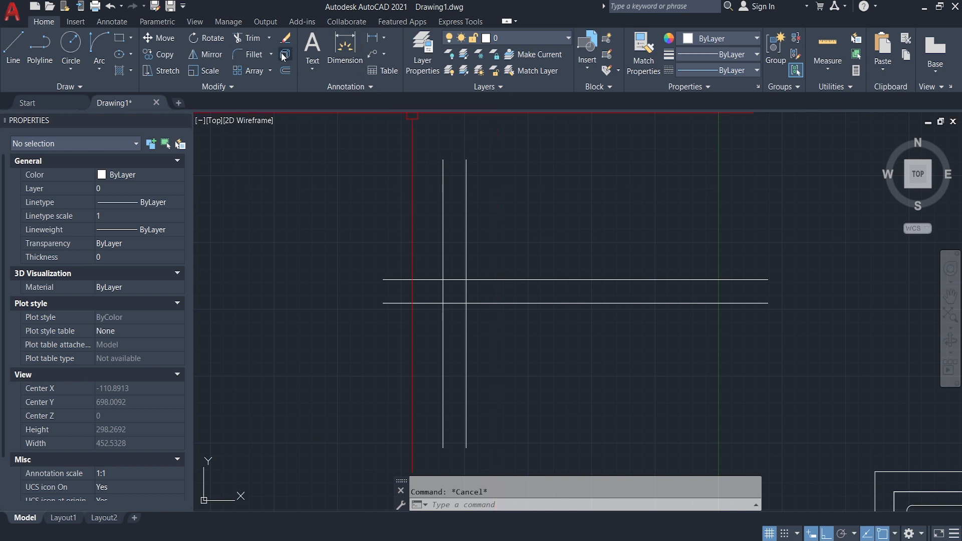
pyautogui.click(249, 39)
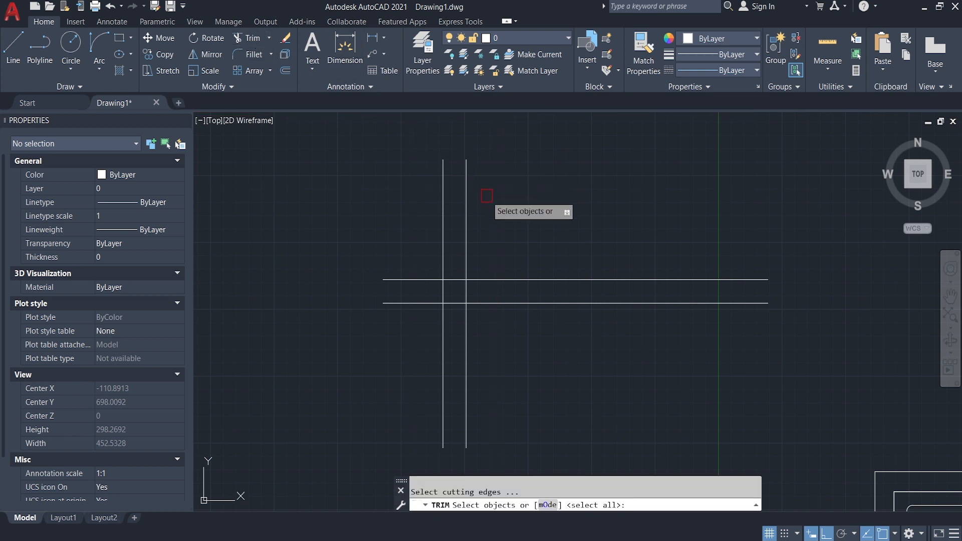
pyautogui.press('Return')
pyautogui.click(488, 166)
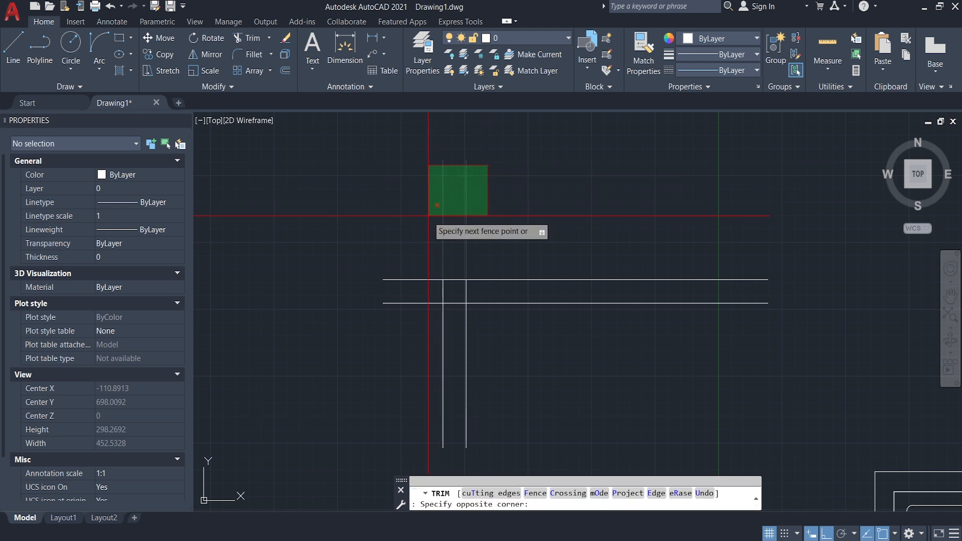
pyautogui.click(443, 205)
pyautogui.click(367, 338)
pyautogui.click(418, 322)
pyautogui.click(453, 303)
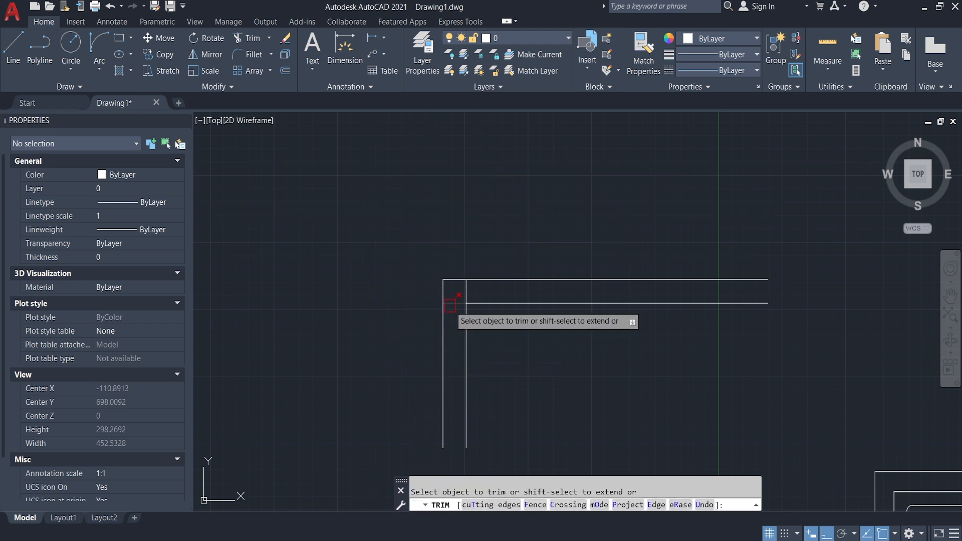
pyautogui.click(467, 292)
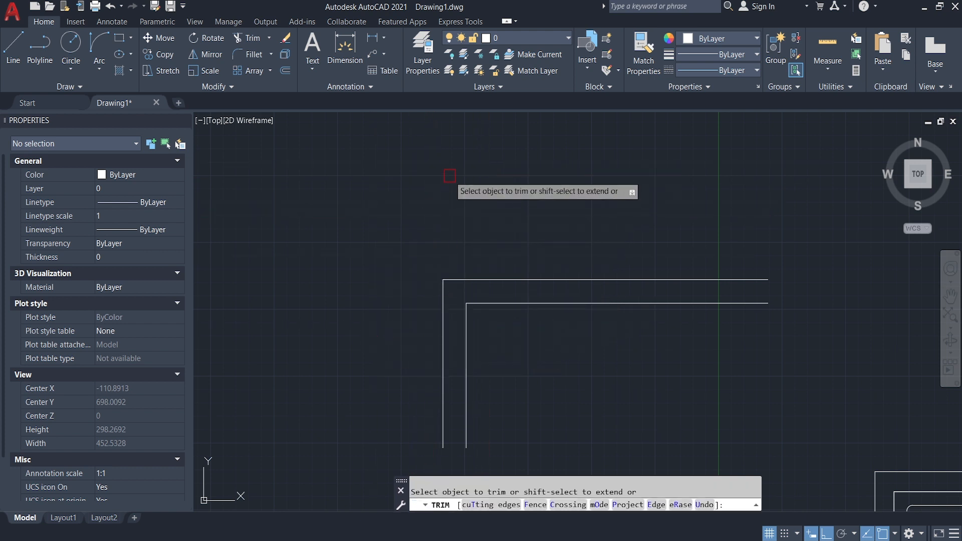
pyautogui.press('Escape')
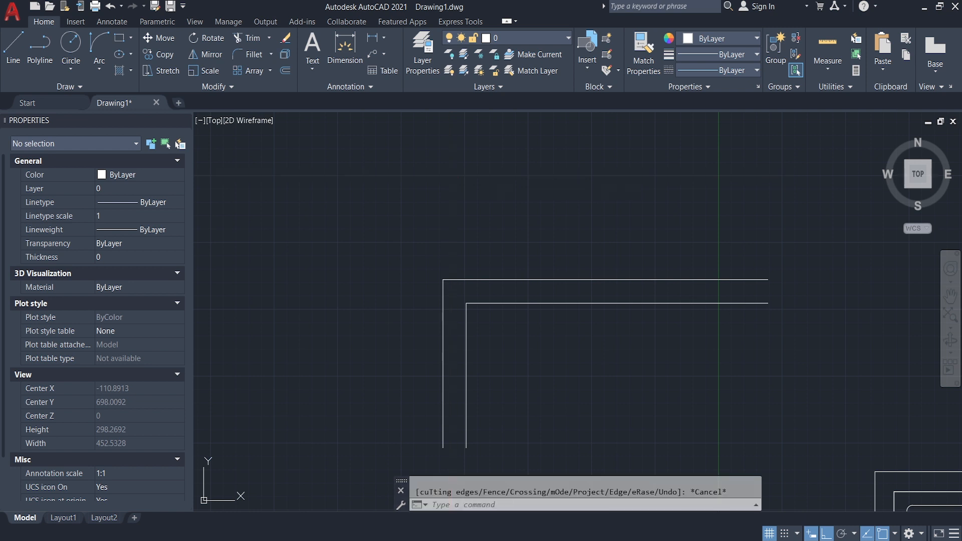
# Undo the trimming of the crossing line pairs.
pyautogui.hotkey('ctrl', 'z')
pyautogui.press('Escape')
pyautogui.moveTo(590, 224); pyautogui.dragTo(552, 208, button='middle')
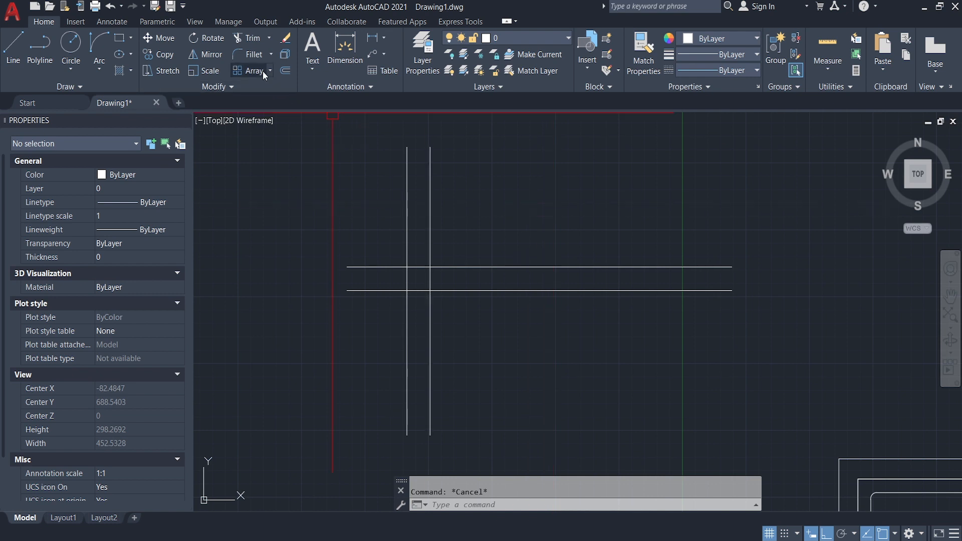
# Fillet the inner horizontal and vertical lines with a radius of 0 to join them in a sharp corner.
pyautogui.click(253, 56)
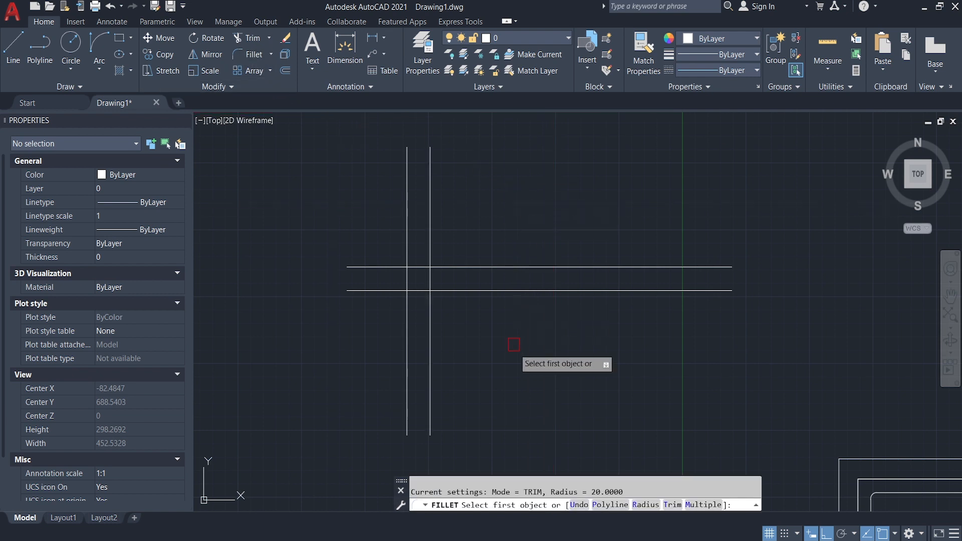
pyautogui.click(646, 506)
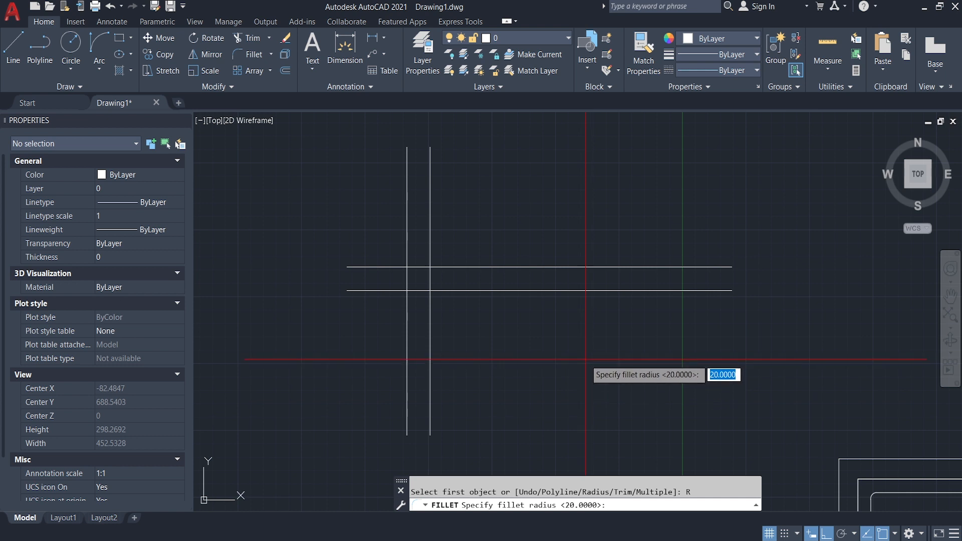
pyautogui.write('0')
pyautogui.press('Return')
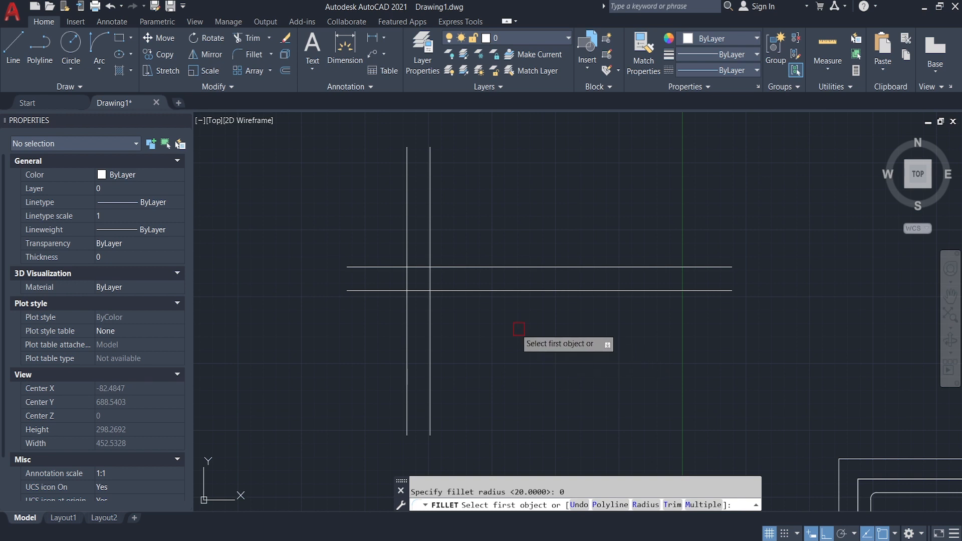
pyautogui.click(466, 291)
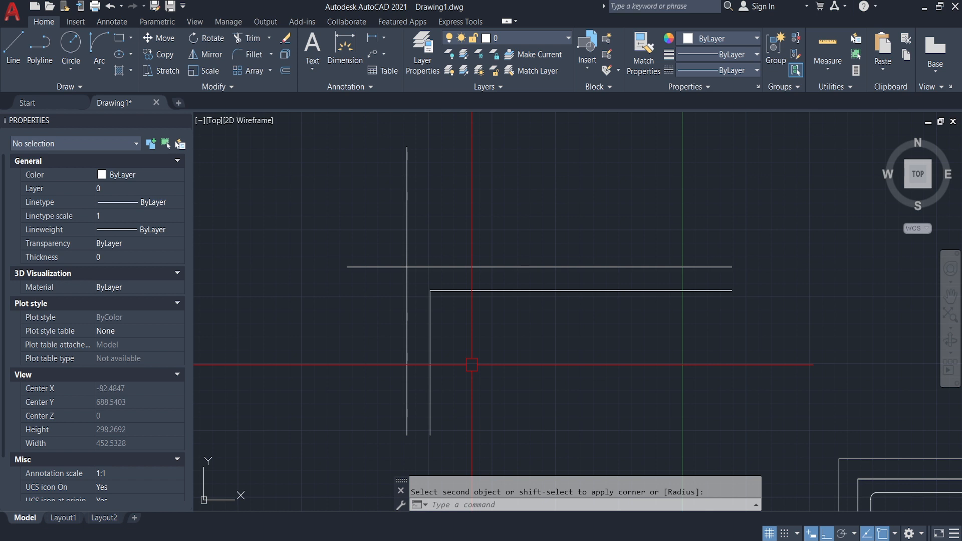
# Fillet the outer horizontal and vertical lines into a sharp corner with the same zero radius.
pyautogui.press('space')
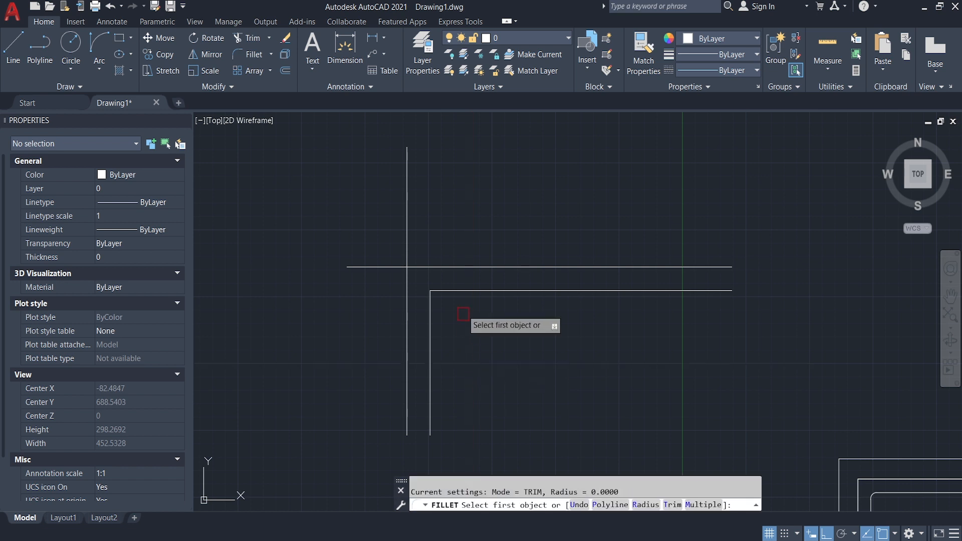
pyautogui.click(454, 271)
pyautogui.click(410, 294)
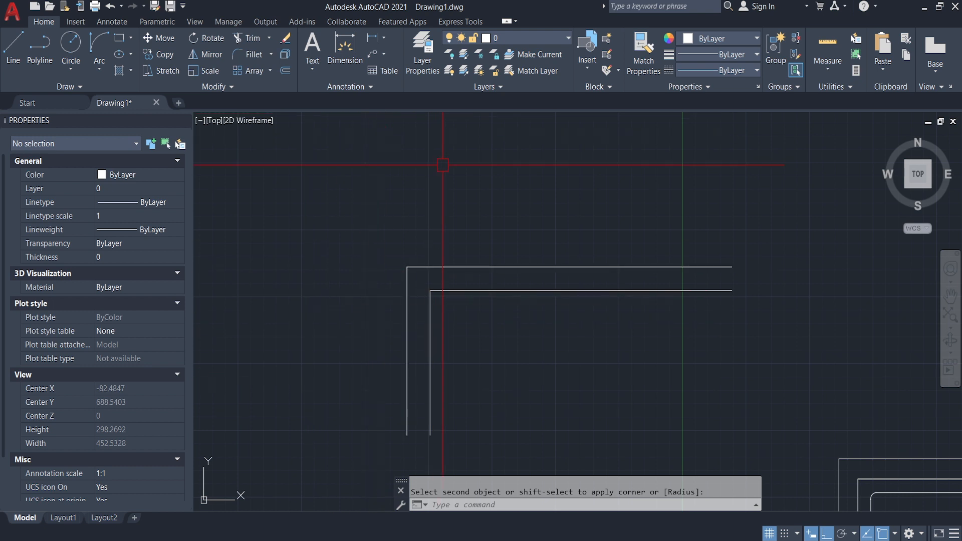
pyautogui.scroll(-2, 453, 201)
pyautogui.press('Escape')
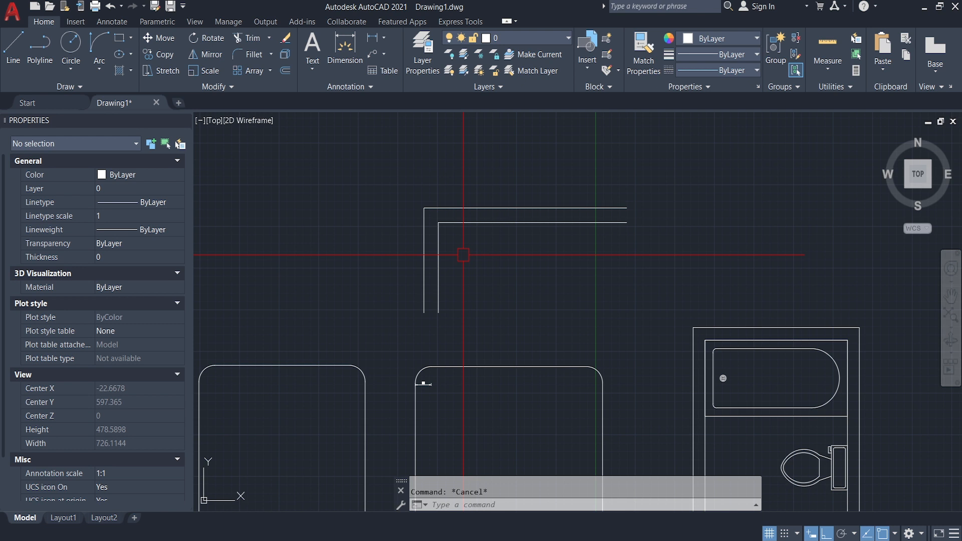
# Erase the double-line corner and both rounded rectangles, keeping only the bathroom plan.
pyautogui.scroll(-4, 454, 206)
pyautogui.click(522, 191)
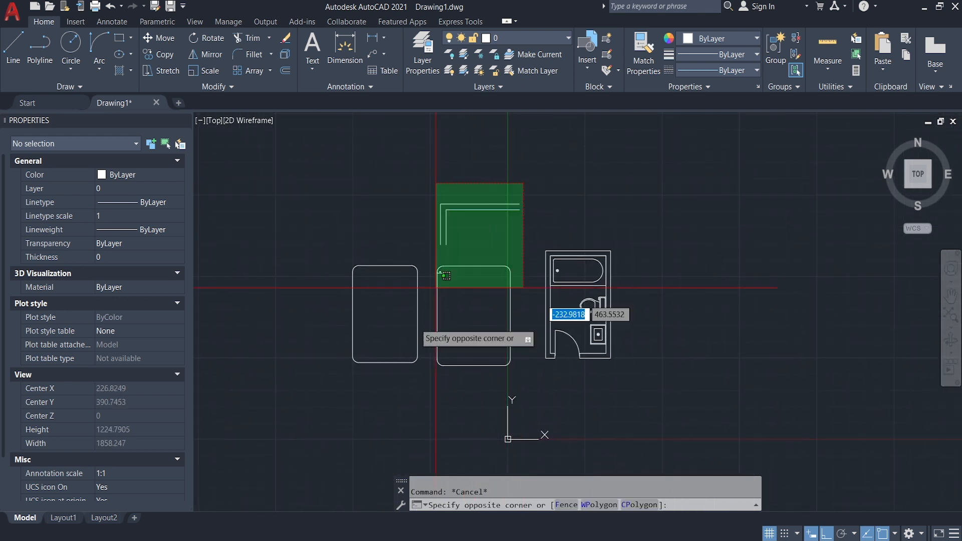
pyautogui.click(320, 381)
pyautogui.press('Delete')
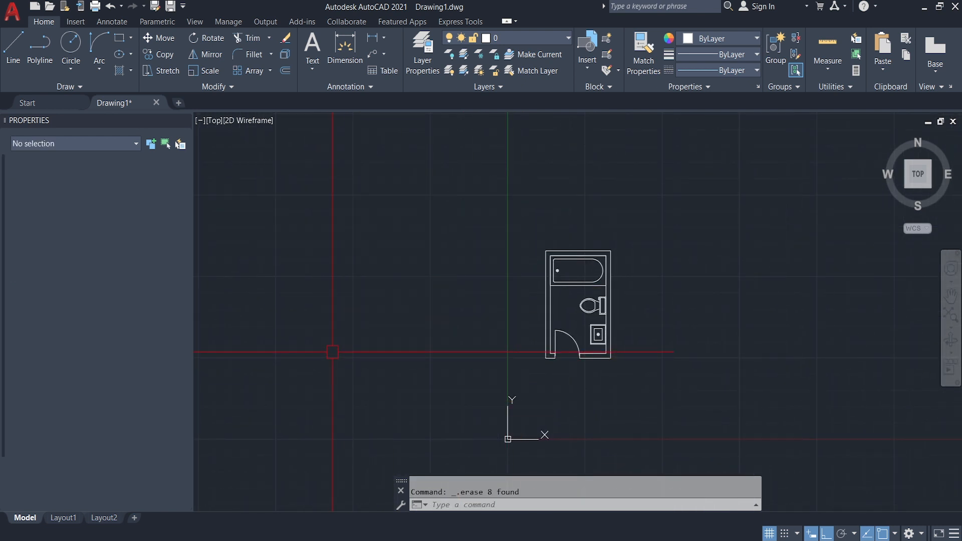
pyautogui.moveTo(515, 262); pyautogui.dragTo(513, 188, button='middle')
pyautogui.scroll(2, 513, 189)
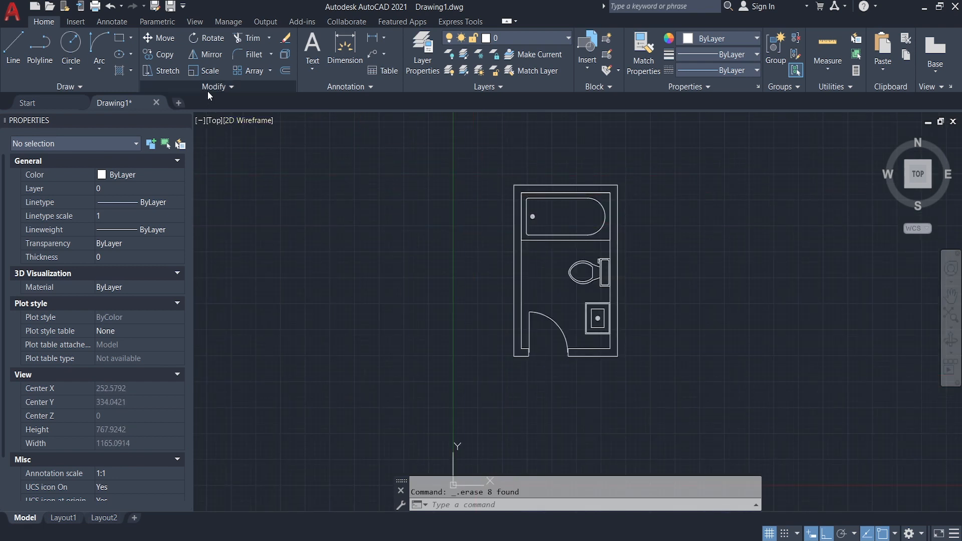
pyautogui.moveTo(407, 283); pyautogui.dragTo(402, 268, button='middle')
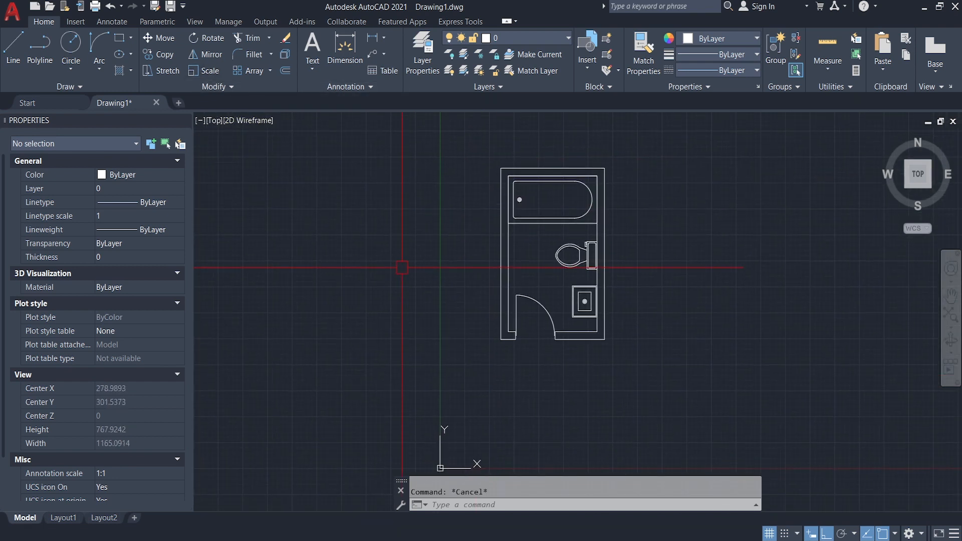
pyautogui.write('rec')
pyautogui.press('Return')
pyautogui.moveTo(419, 229); pyautogui.dragTo(470, 245, button='middle')
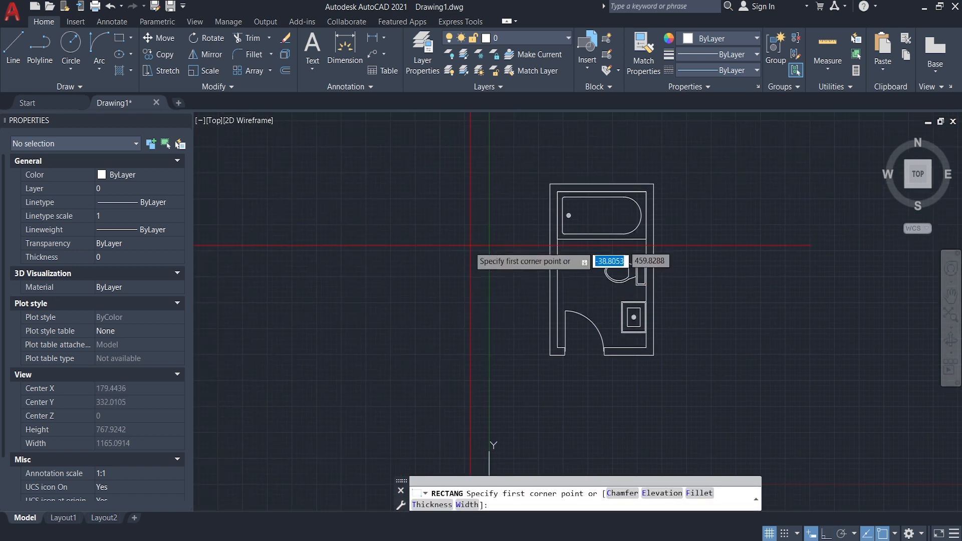
pyautogui.scroll(2, 432, 237)
pyautogui.click(321, 184)
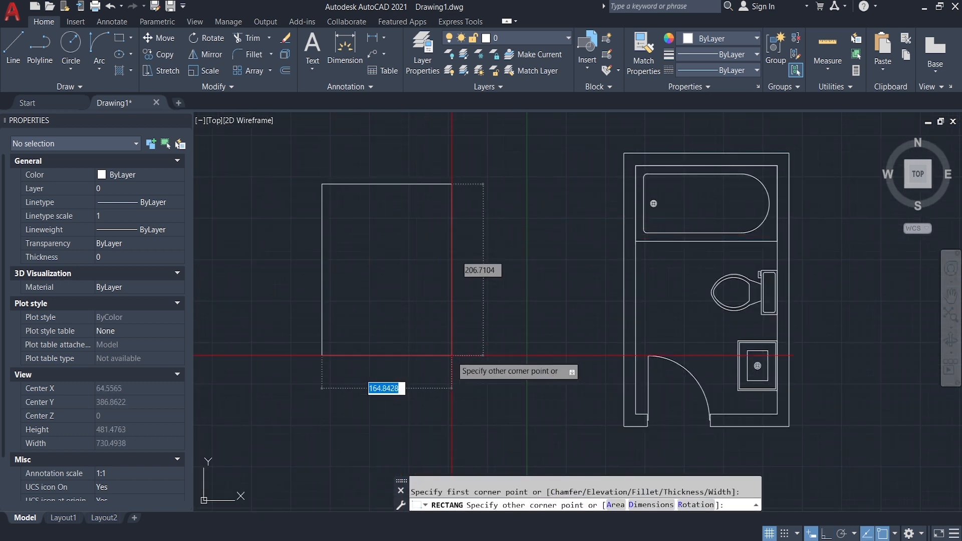
pyautogui.write('@')
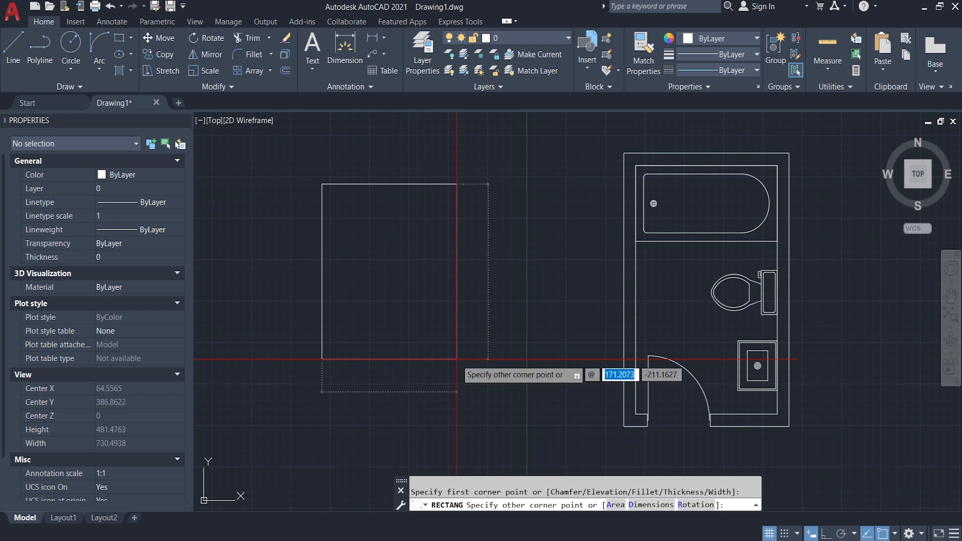
pyautogui.write('100')
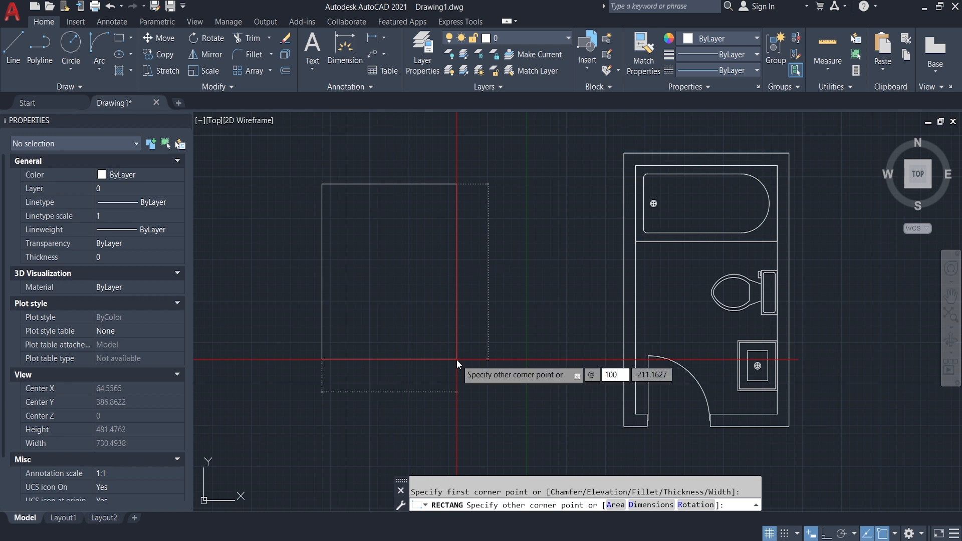
pyautogui.press('Tab')
pyautogui.write('-10')
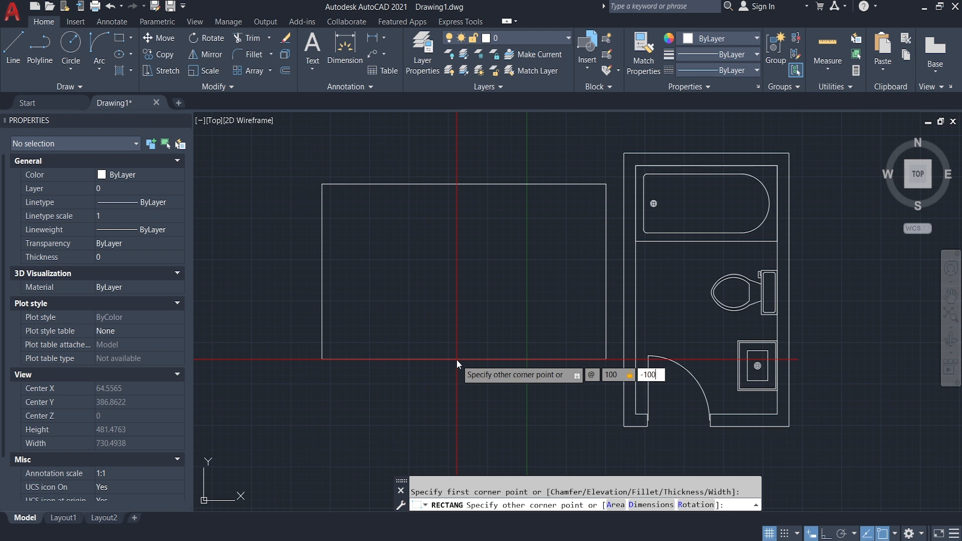
pyautogui.press('Return')
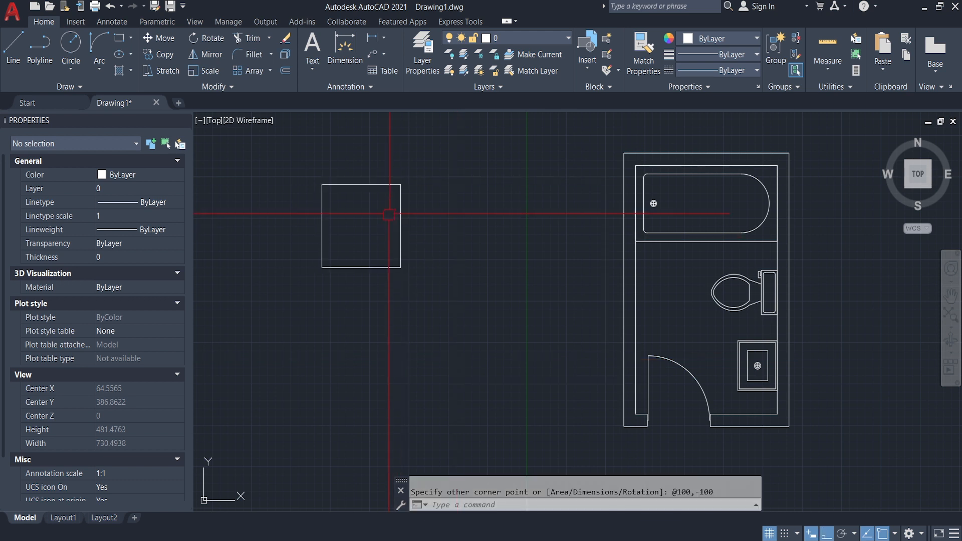
# Add linear dimensions along the square's top edge and left edge.
pyautogui.scroll(4, 457, 251)
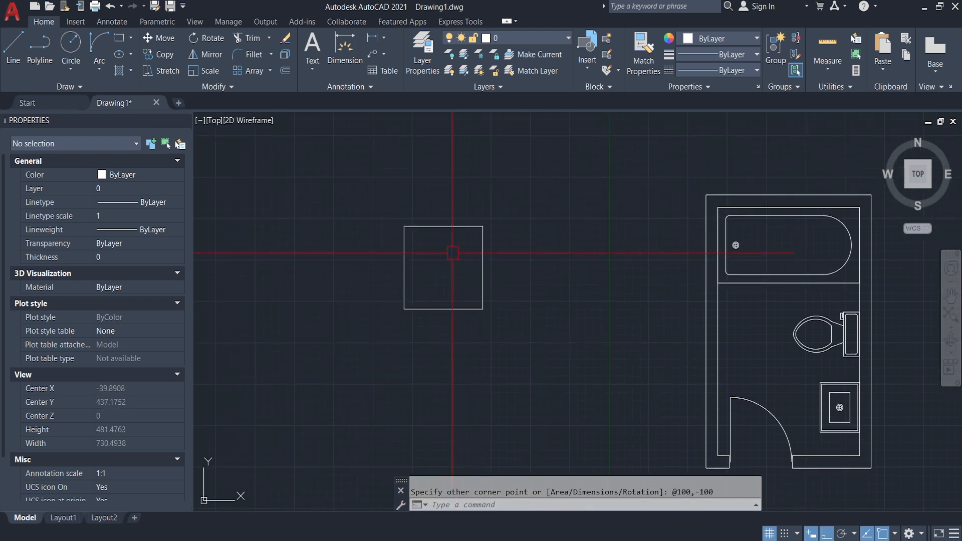
pyautogui.click(371, 40)
pyautogui.click(346, 205)
pyautogui.click(546, 205)
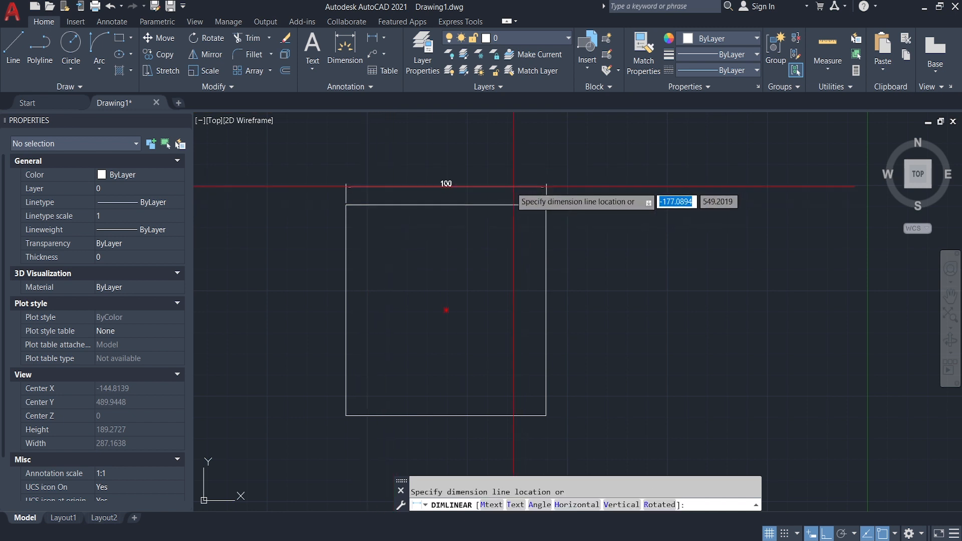
pyautogui.click(514, 186)
pyautogui.press('Return')
pyautogui.click(346, 205)
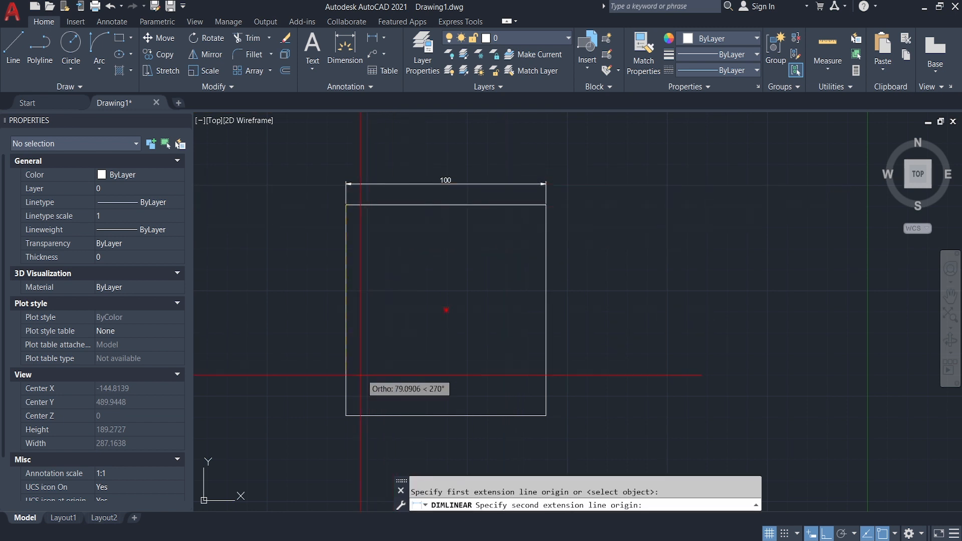
pyautogui.click(312, 394)
pyautogui.scroll(-2, 522, 261)
pyautogui.press('Escape')
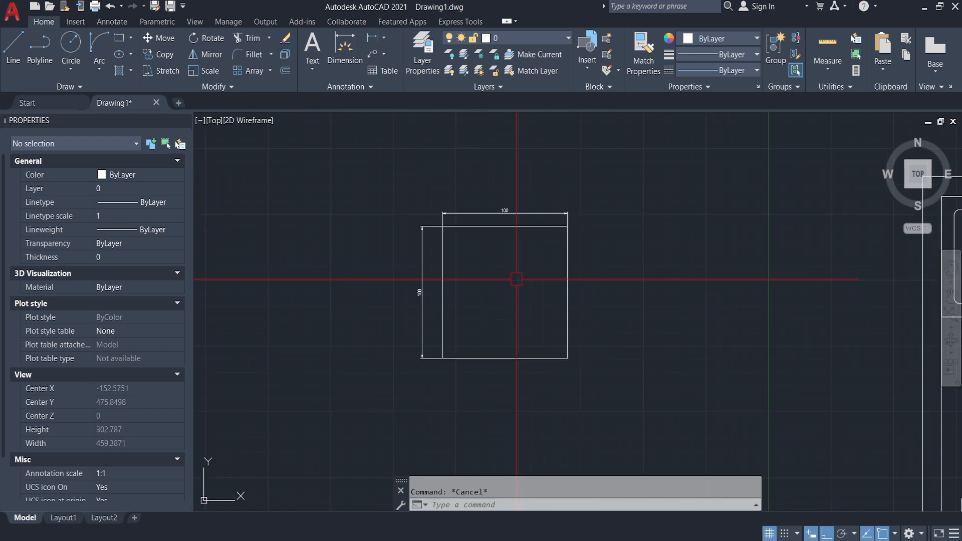
# Scale the square by a factor of 1/2 about its geometric center.
pyautogui.scroll(2, 518, 273)
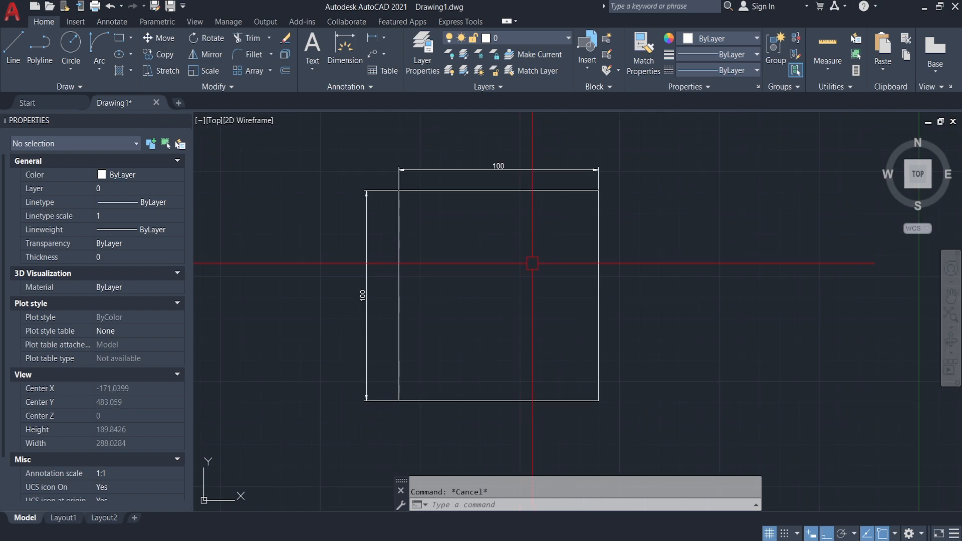
pyautogui.moveTo(579, 250); pyautogui.dragTo(567, 259, button='middle')
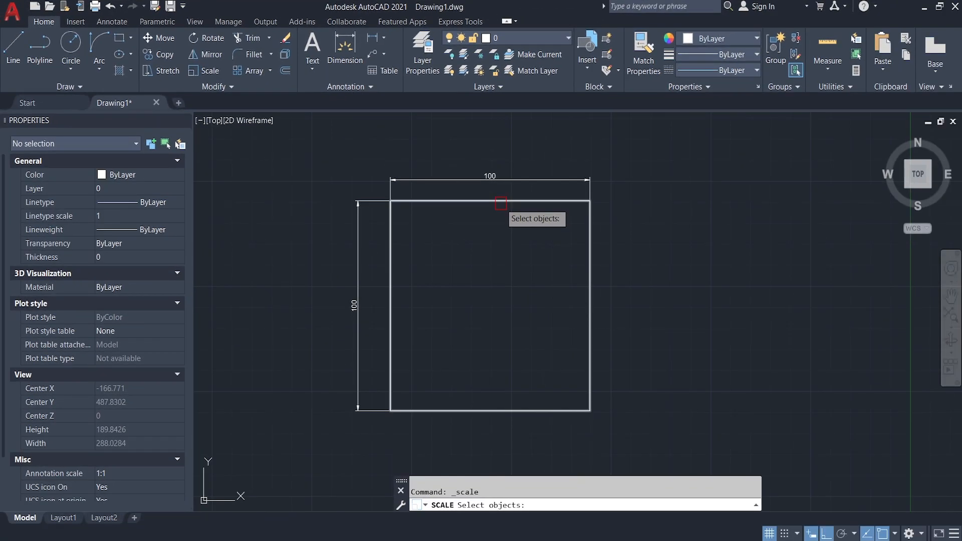
pyautogui.click(947, 447)
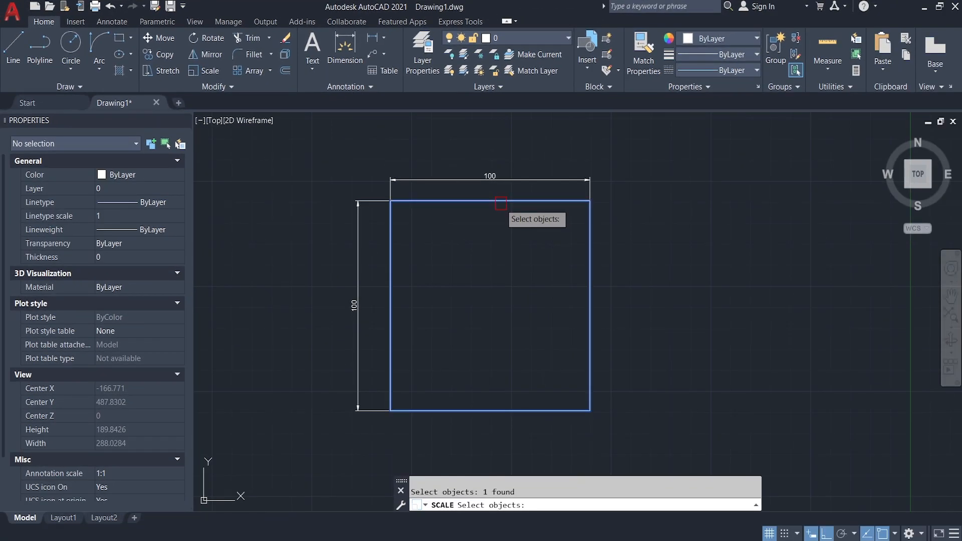
pyautogui.press('Return')
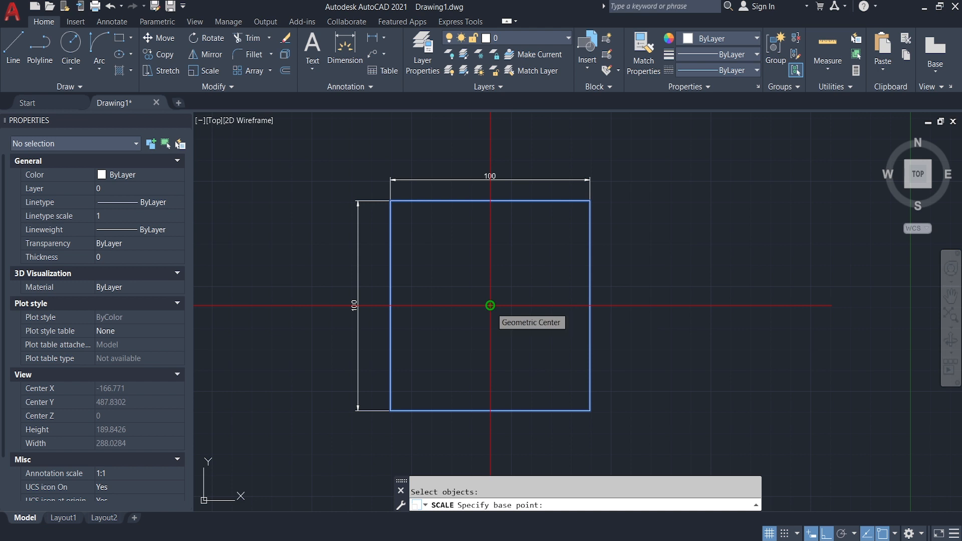
pyautogui.click(490, 306)
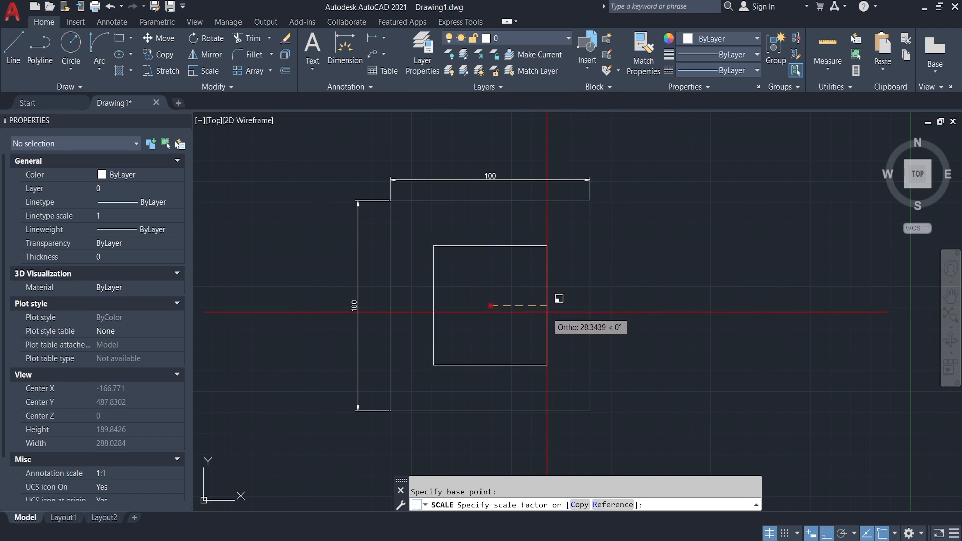
pyautogui.write('1/')
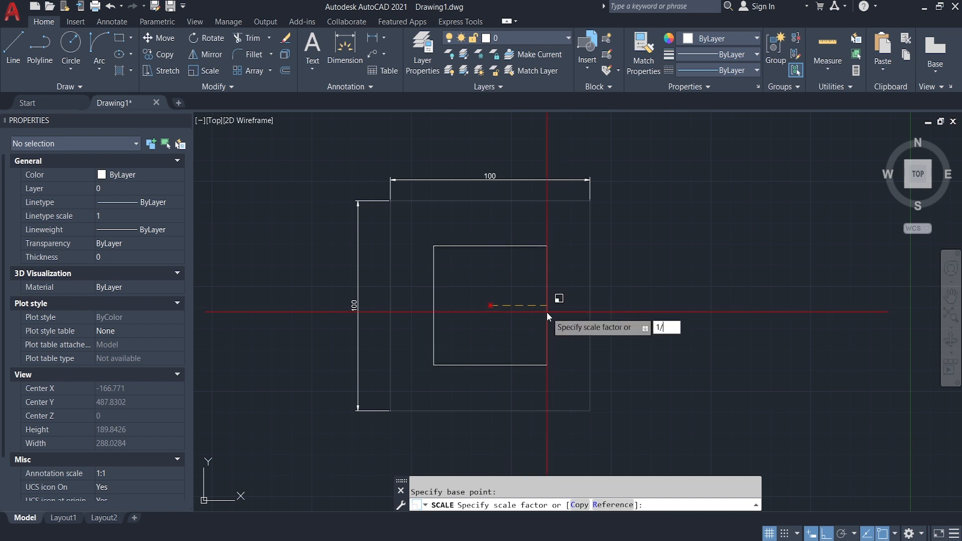
pyautogui.write('2')
pyautogui.press('Return')
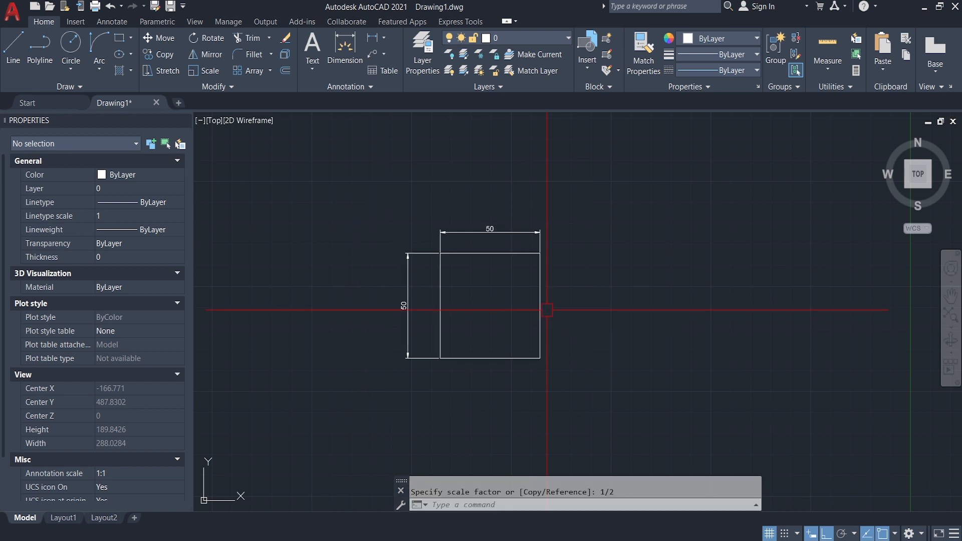
# Copy the scaled square horizontally to the right, leaving a clear gap between the original and the copy.
pyautogui.scroll(2, 477, 290)
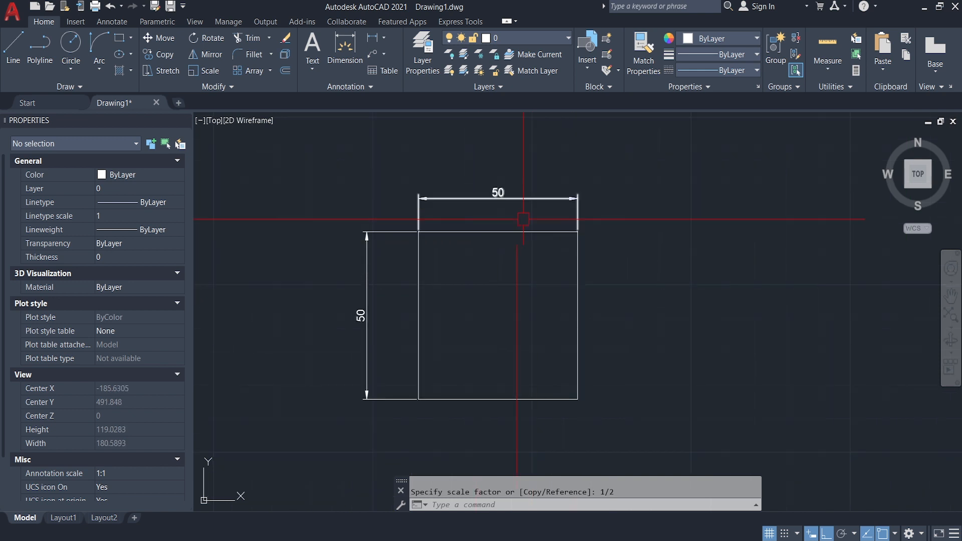
pyautogui.scroll(-4, 466, 301)
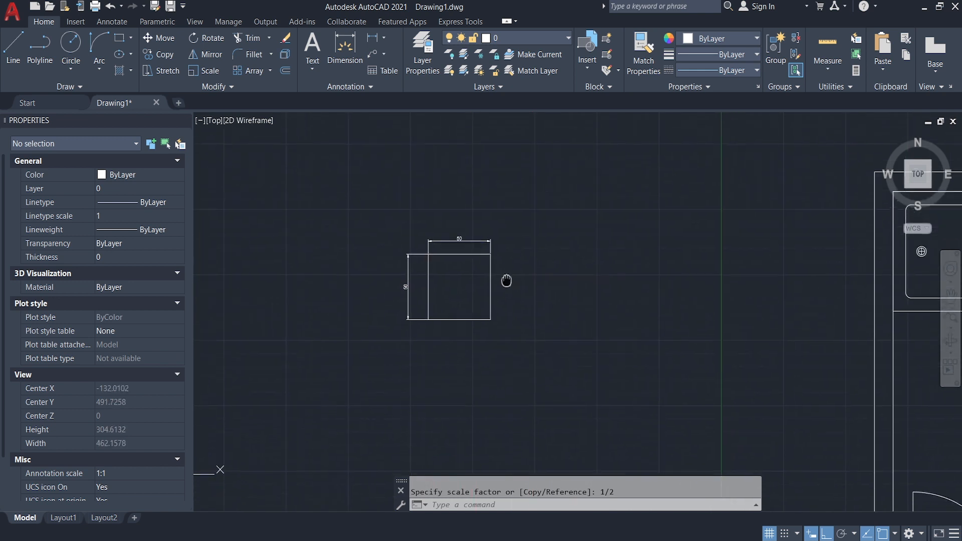
pyautogui.press('Escape')
pyautogui.click(459, 308)
pyautogui.moveTo(531, 239); pyautogui.dragTo(498, 261, button='middle')
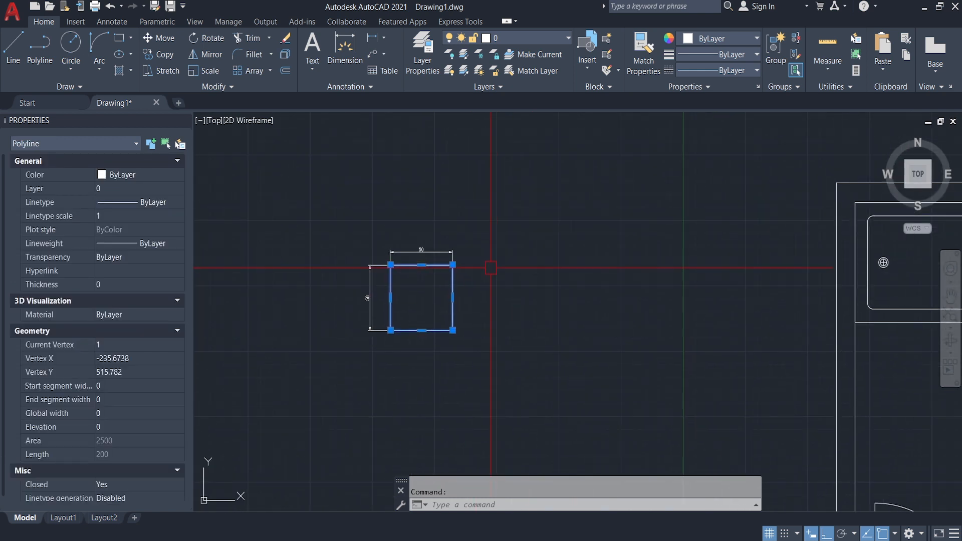
pyautogui.write('co')
pyautogui.press('Return')
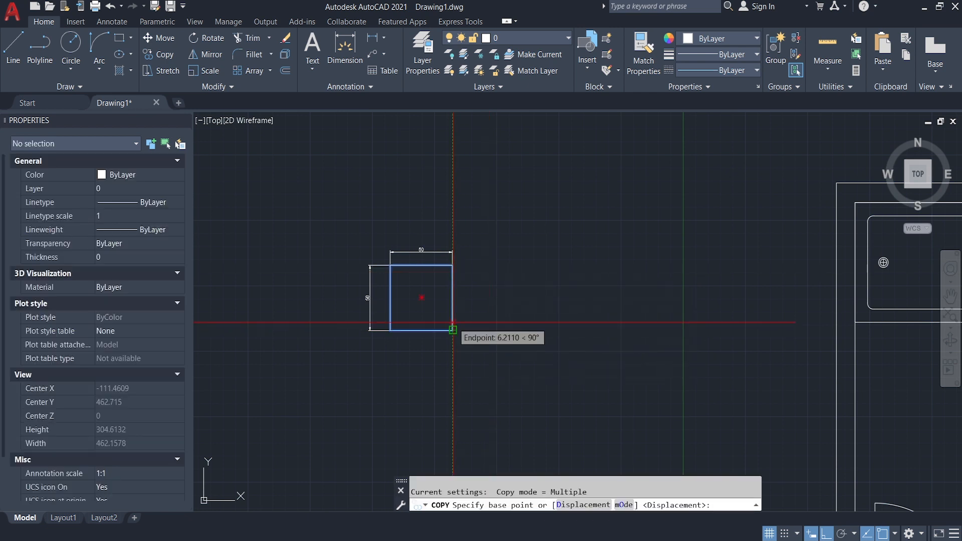
pyautogui.scroll(2, 455, 322)
pyautogui.click(379, 370)
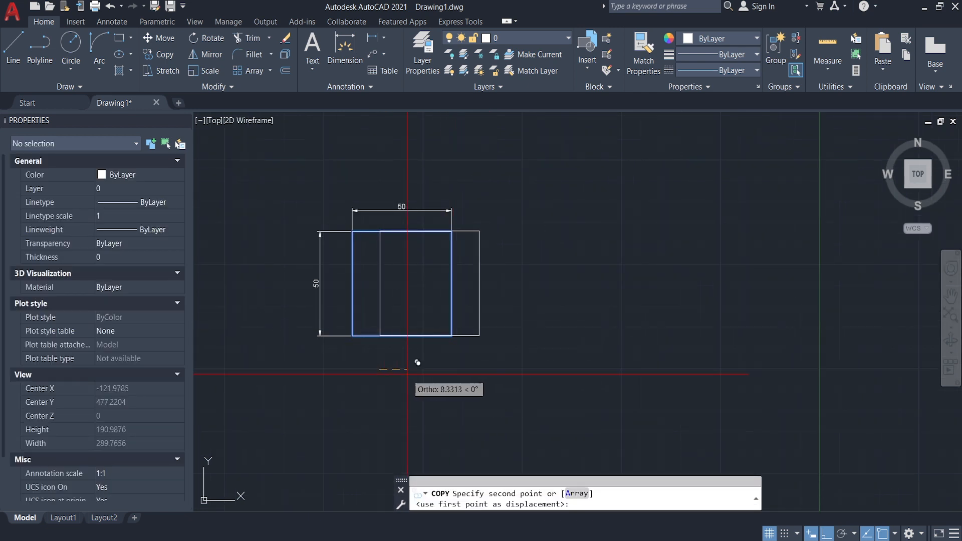
pyautogui.click(566, 372)
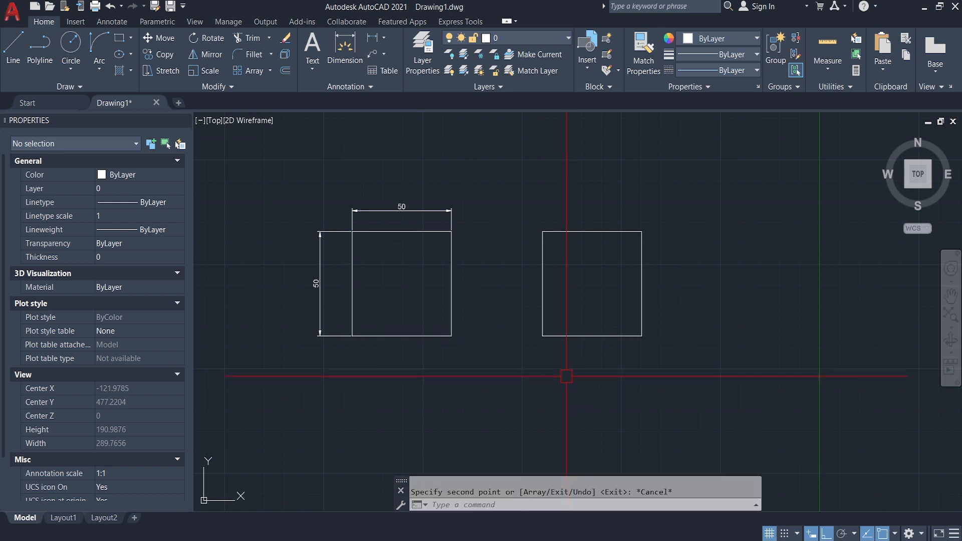
pyautogui.press('Escape')
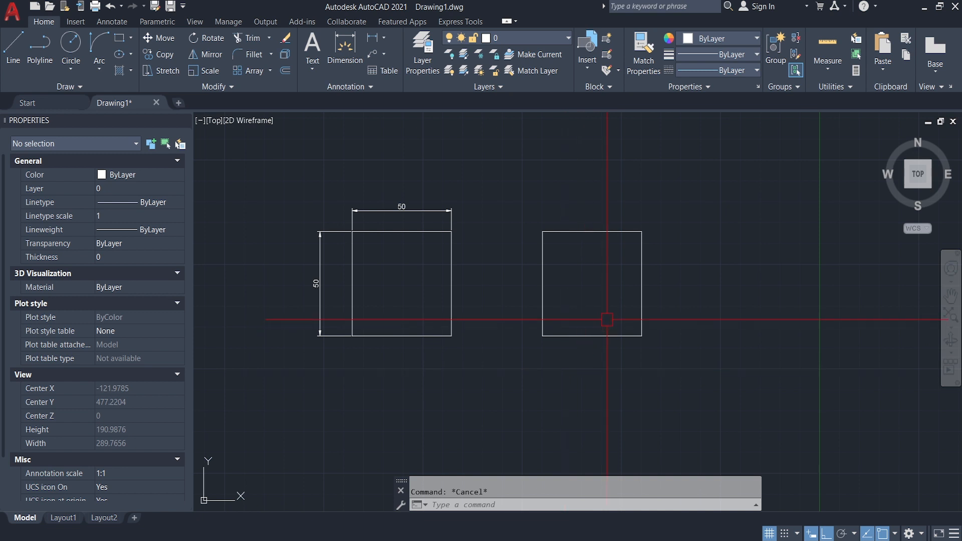
# Scale the copied square by a factor of 2 about its geometric center.
pyautogui.moveTo(608, 322); pyautogui.dragTo(560, 383)
pyautogui.write('s')
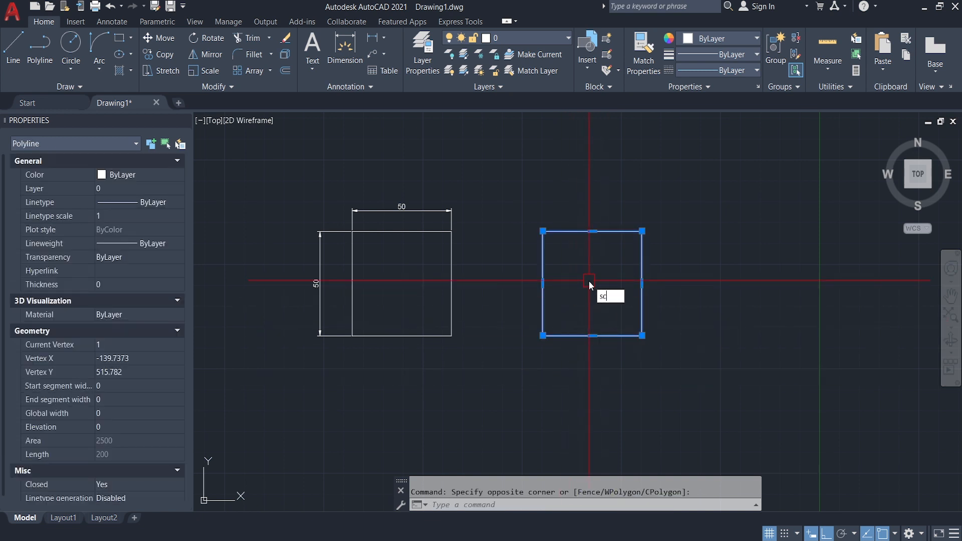
pyautogui.write('c')
pyautogui.press('Return')
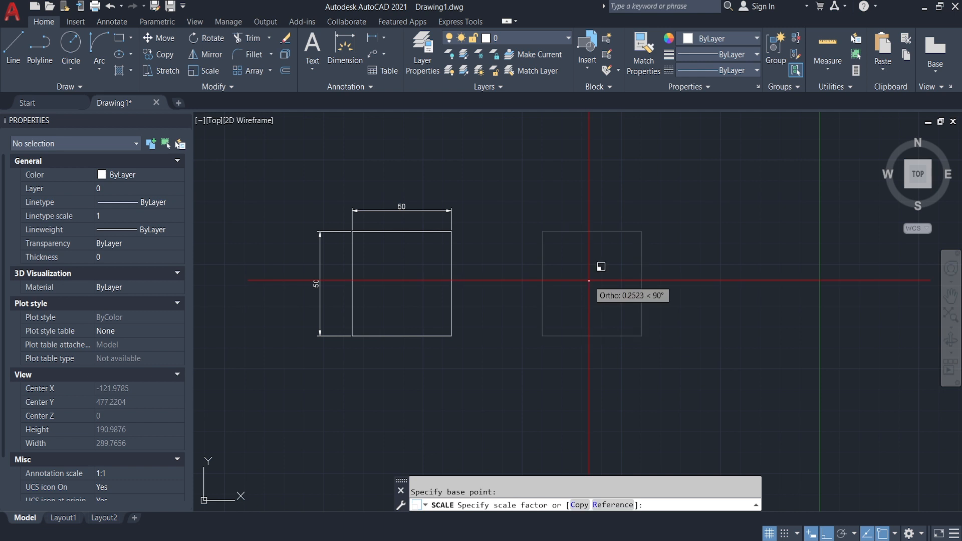
pyautogui.write('2')
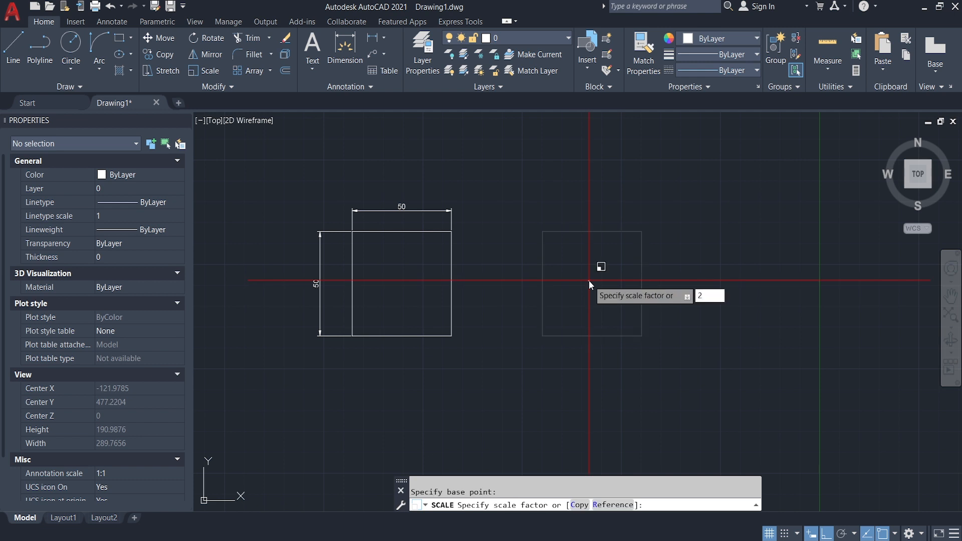
pyautogui.press('Return')
pyautogui.press('Escape')
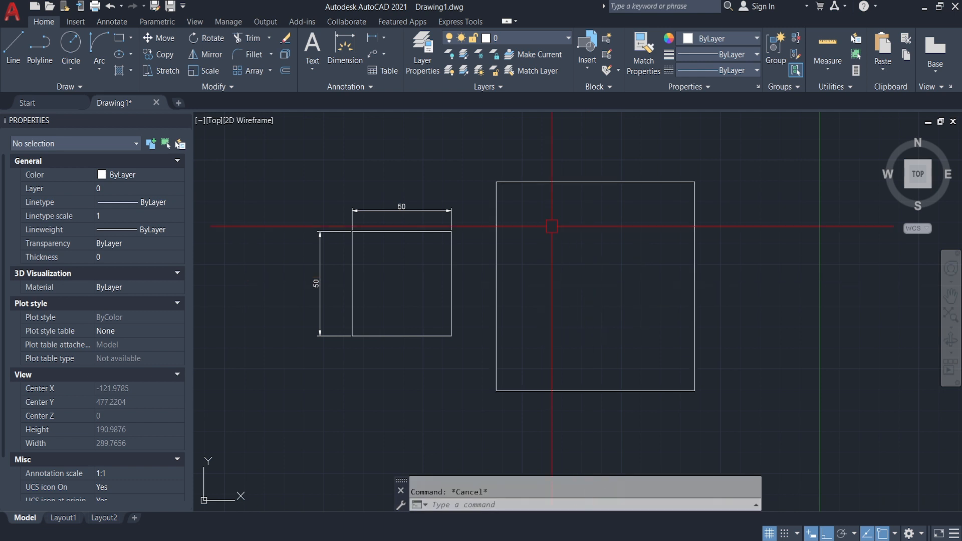
# Add linear dimensions along the enlarged square's top edge and left edge.
pyautogui.click(372, 38)
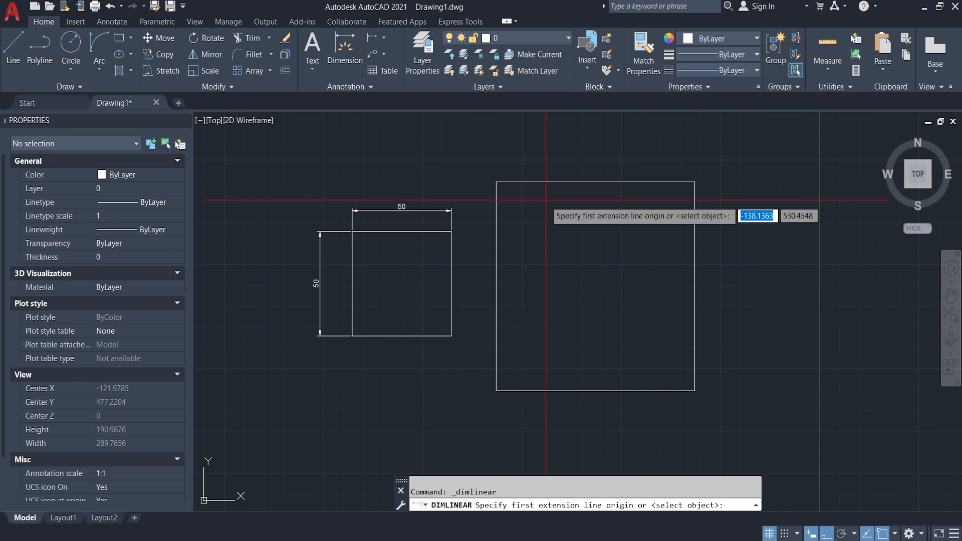
pyautogui.click(496, 182)
pyautogui.click(695, 182)
pyautogui.click(649, 162)
pyautogui.press('Return')
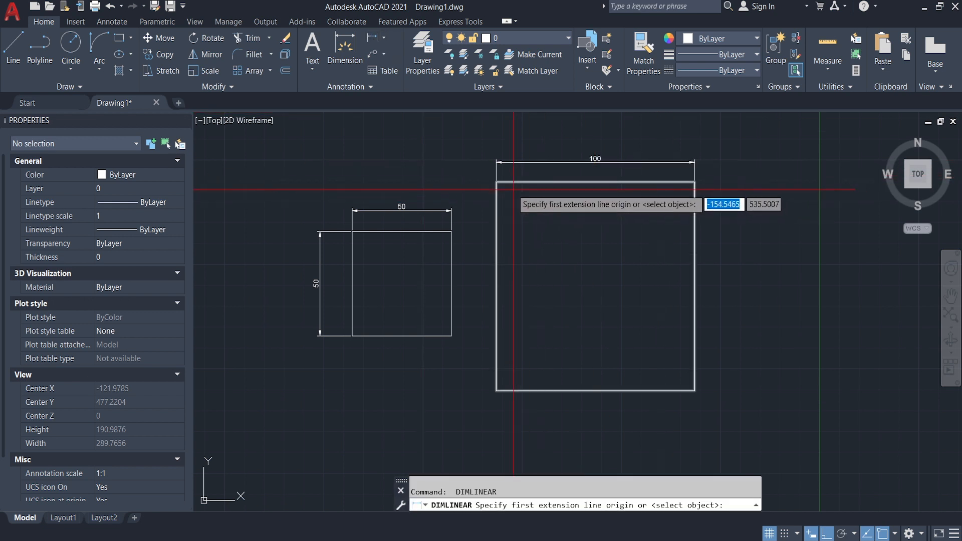
pyautogui.click(496, 182)
pyautogui.click(496, 391)
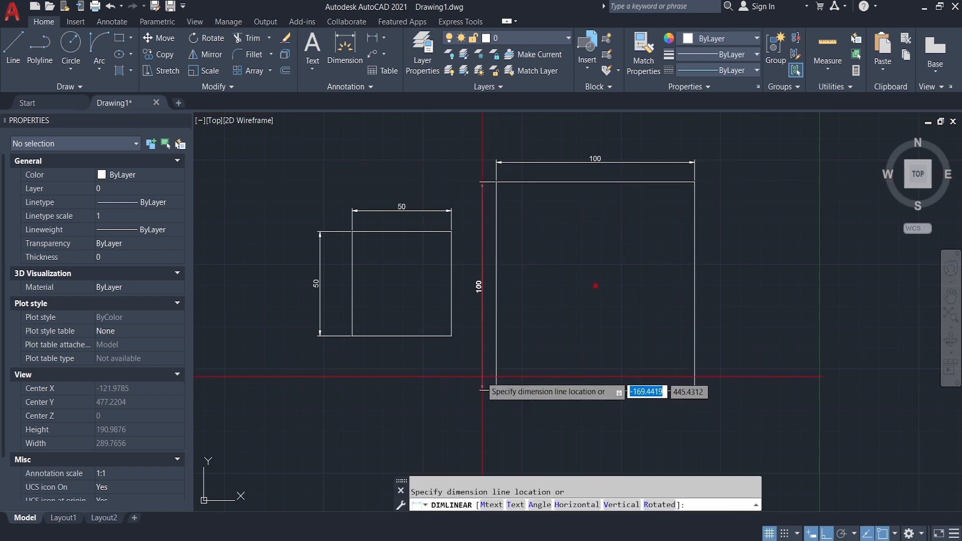
pyautogui.click(473, 360)
pyautogui.press('Escape')
# Scale the larger square together with its dimensions freehand from a base point near its center, to about 119 units per side.
pyautogui.moveTo(589, 312)
pyautogui.mouseDown(button='middle')
pyautogui.moveTo(635, 303)
pyautogui.moveTo(606, 300)
pyautogui.mouseUp(button='middle')
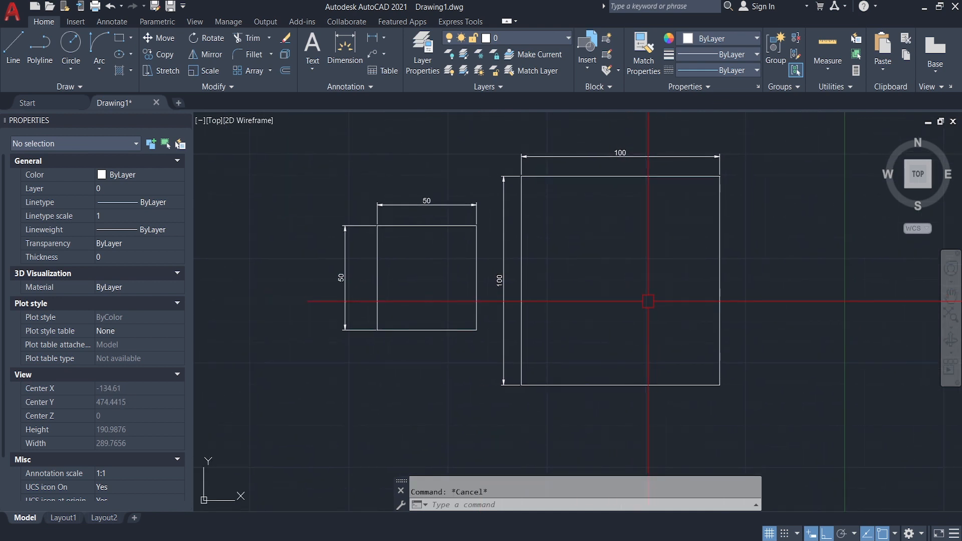
pyautogui.click(747, 139)
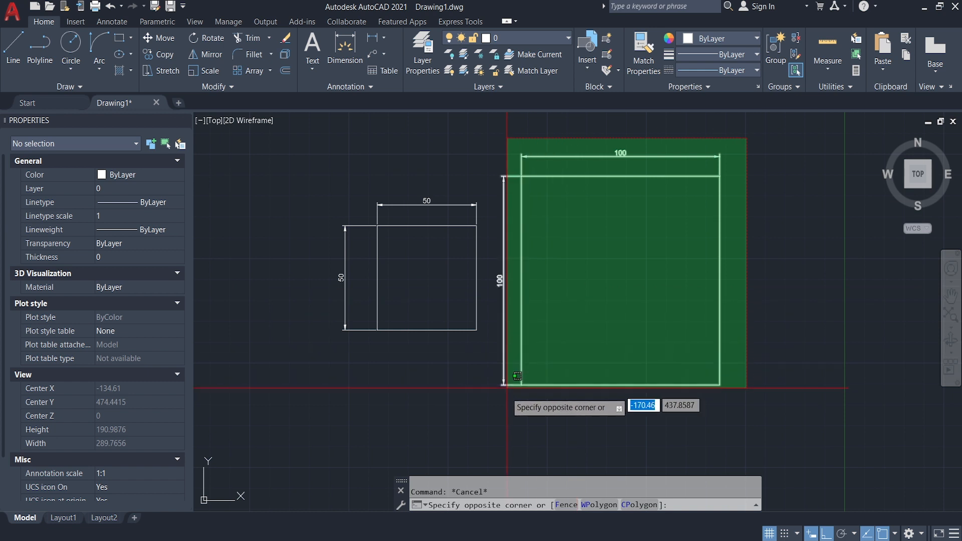
pyautogui.click(497, 403)
pyautogui.write('sc')
pyautogui.press('Return')
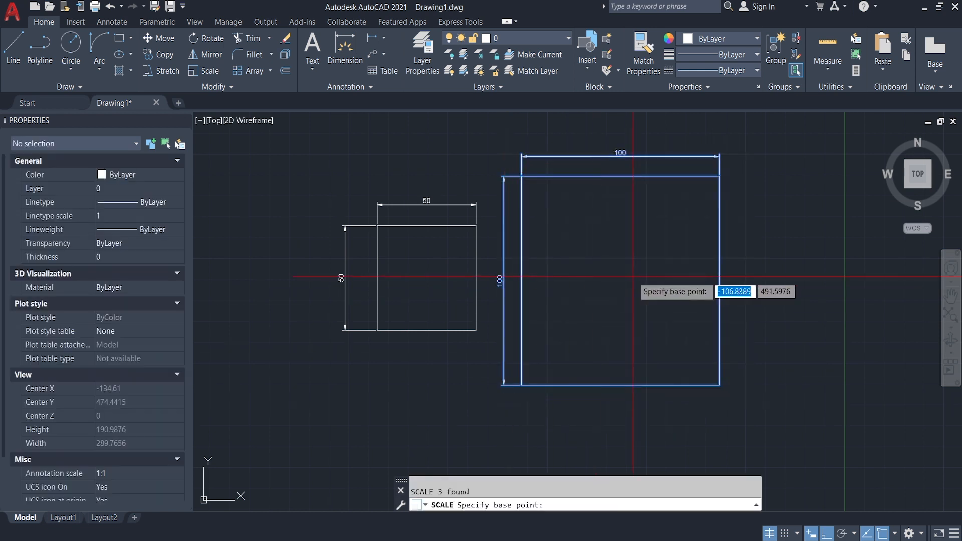
pyautogui.click(632, 275)
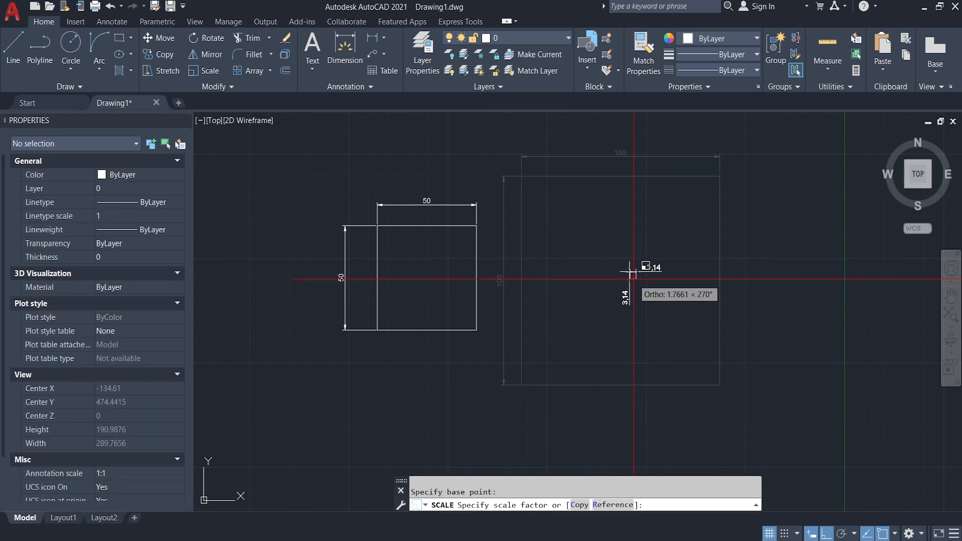
pyautogui.click(662, 401)
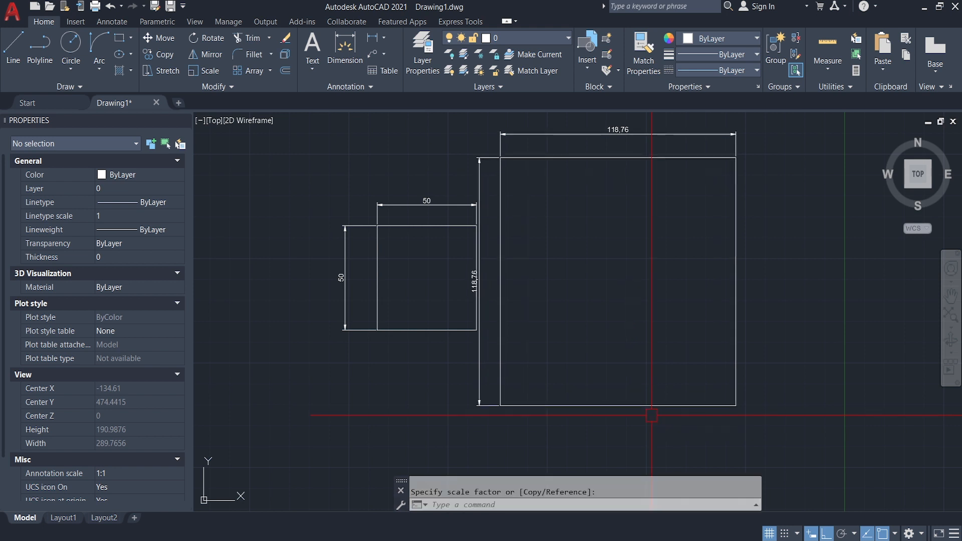
pyautogui.press('Escape')
# Move the smaller square and its dimensions a short distance left, clear of the larger square's vertical dimension.
pyautogui.click(442, 185)
pyautogui.click(317, 392)
pyautogui.write('m')
pyautogui.press('Return')
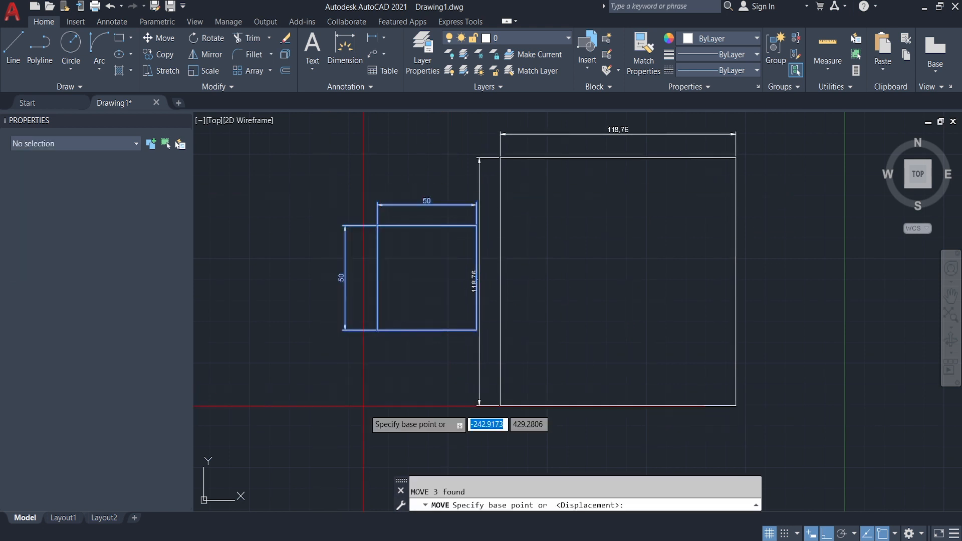
pyautogui.click(381, 408)
pyautogui.click(341, 398)
pyautogui.press('Escape')
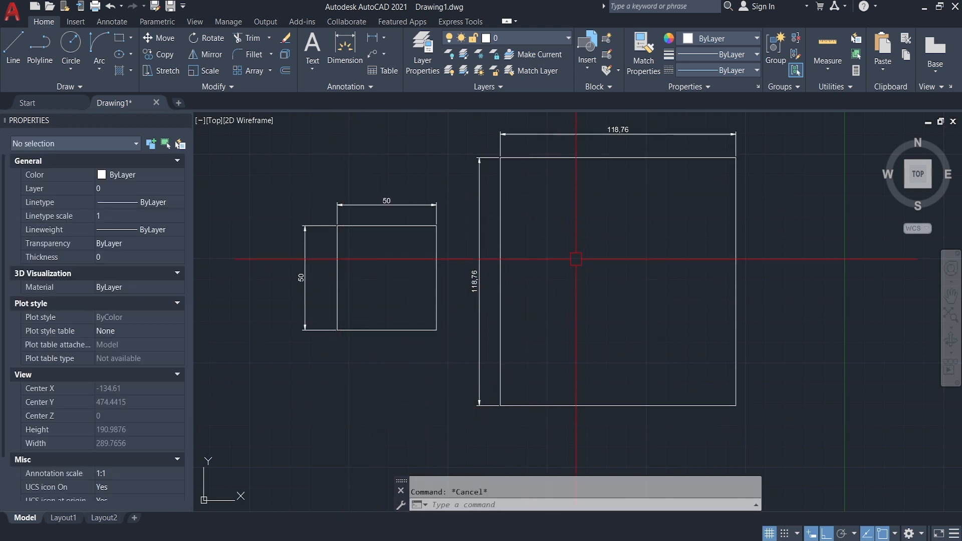
# Examine the dimensions of the small and large squares to compare their side lengths.
pyautogui.scroll(2, 595, 270)
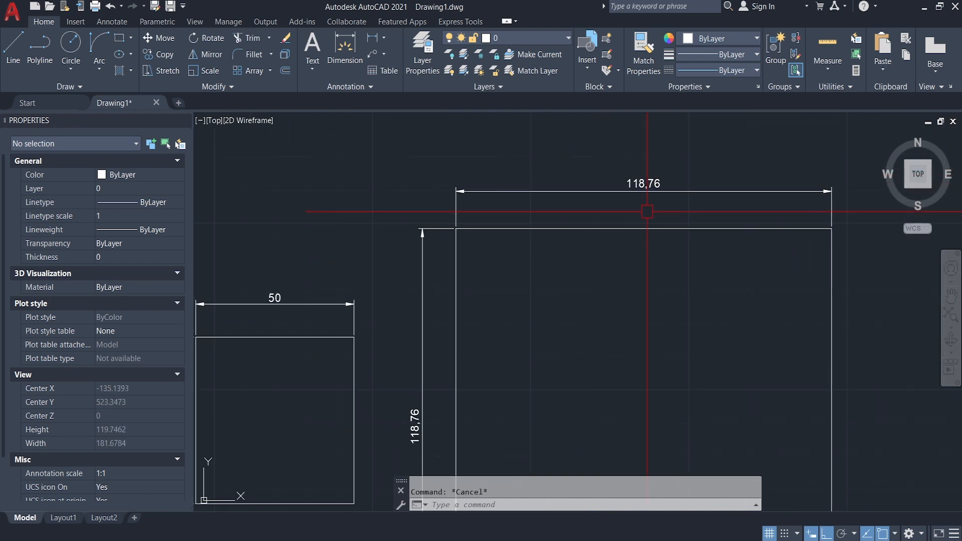
pyautogui.scroll(-2, 647, 212)
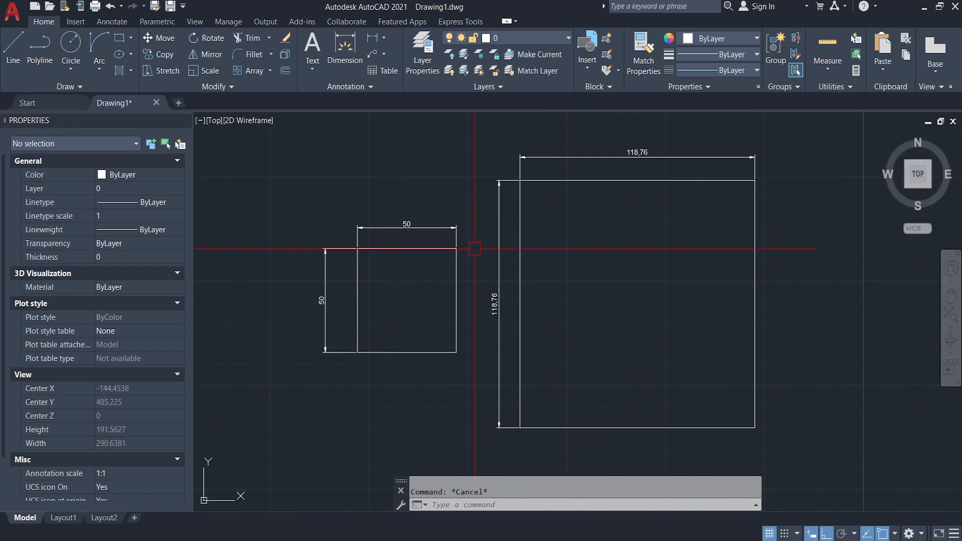
pyautogui.scroll(2, 475, 249)
pyautogui.scroll(-2, 385, 288)
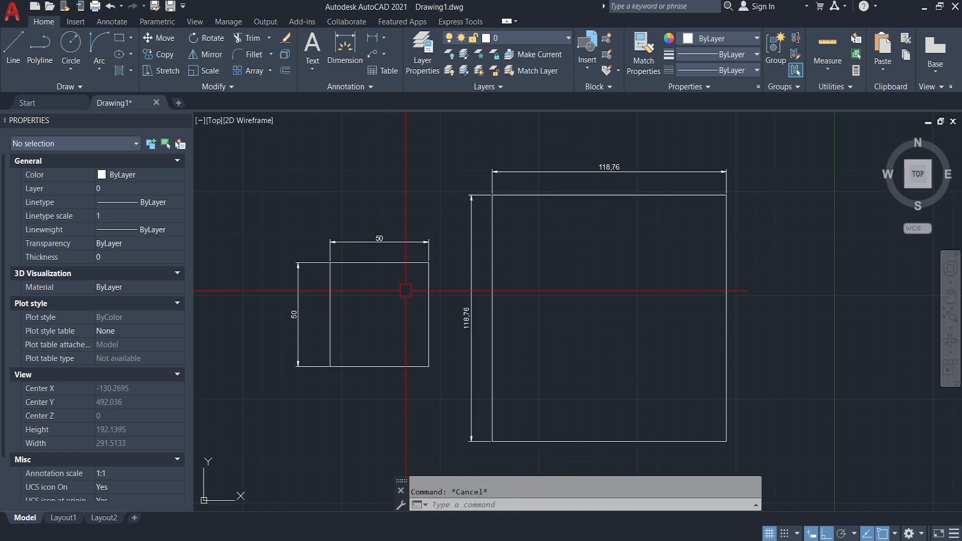
pyautogui.scroll(2, 406, 289)
pyautogui.scroll(-2, 407, 291)
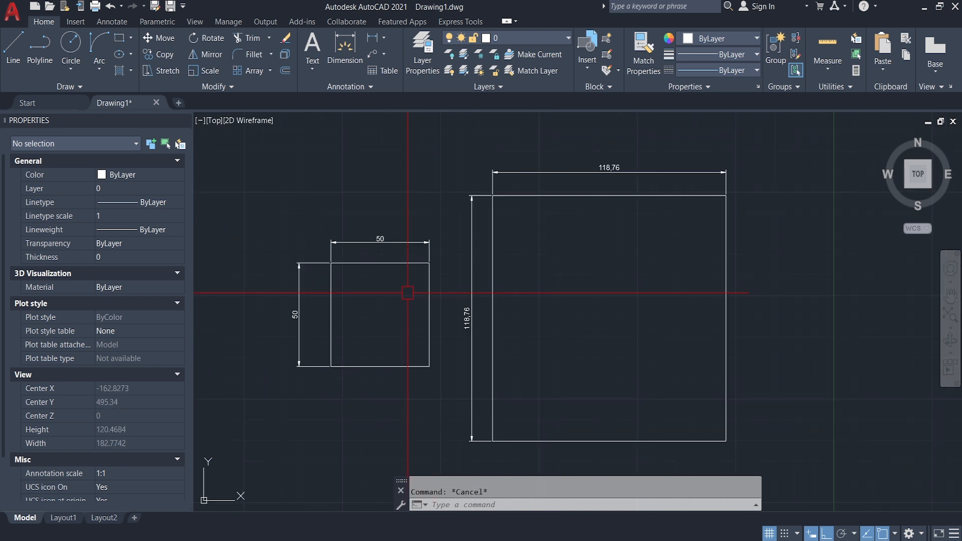
pyautogui.scroll(2, 408, 293)
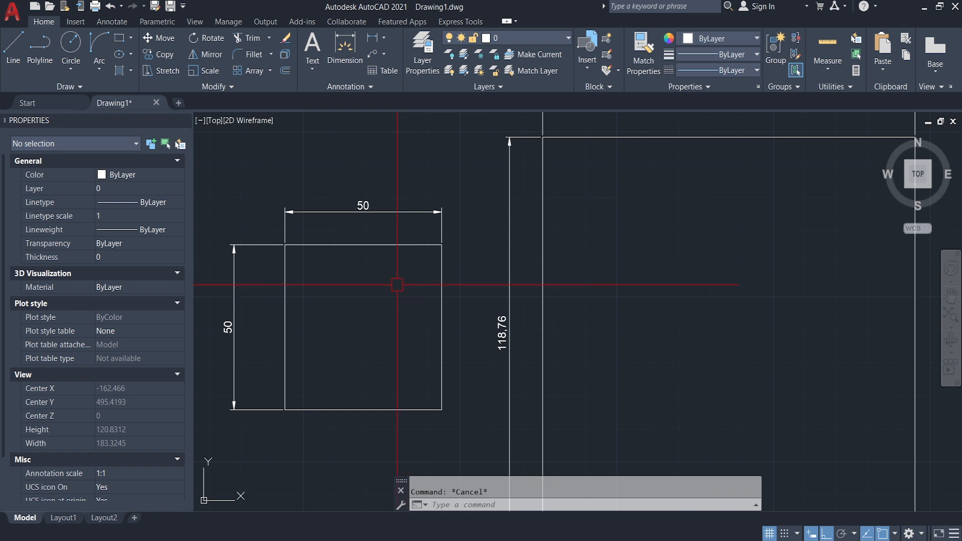
pyautogui.moveTo(397, 284); pyautogui.dragTo(421, 282, button='middle')
pyautogui.scroll(-2, 357, 343)
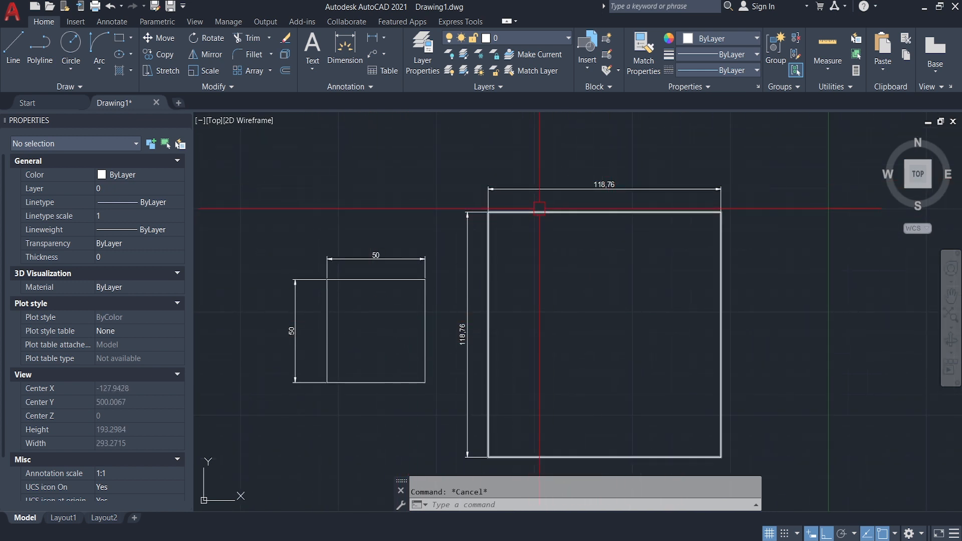
pyautogui.moveTo(583, 209); pyautogui.dragTo(592, 193, button='middle')
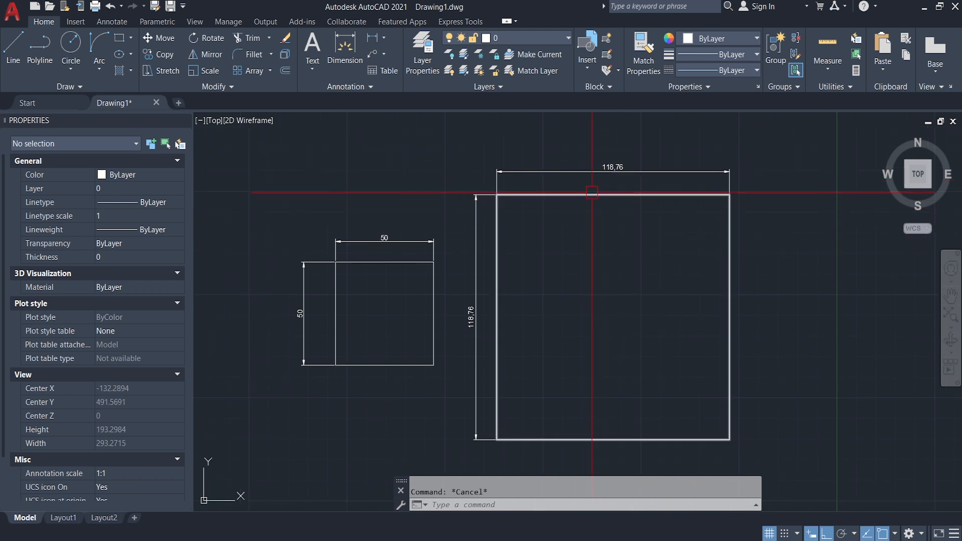
pyautogui.scroll(2, 423, 215)
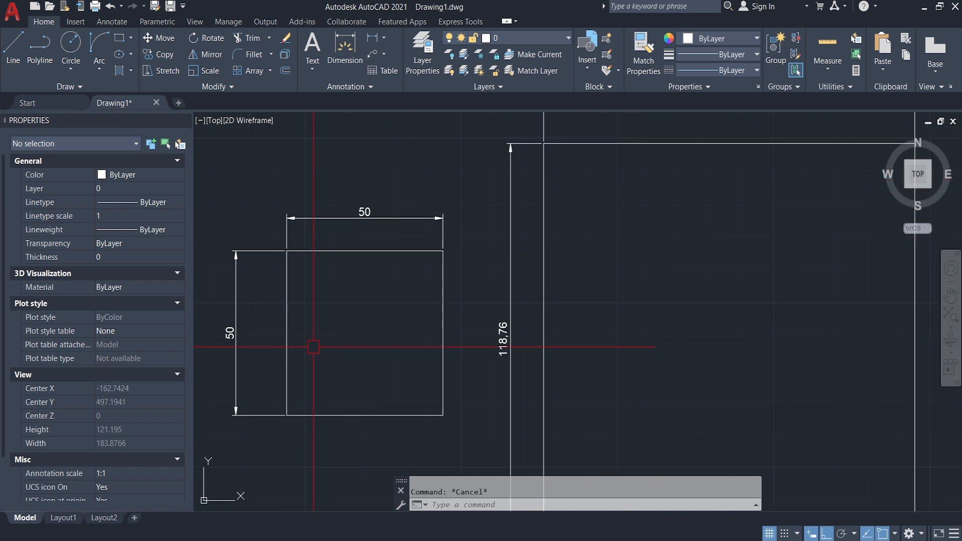
pyautogui.scroll(-2, 376, 299)
pyautogui.moveTo(559, 255); pyautogui.dragTo(569, 252, button='middle')
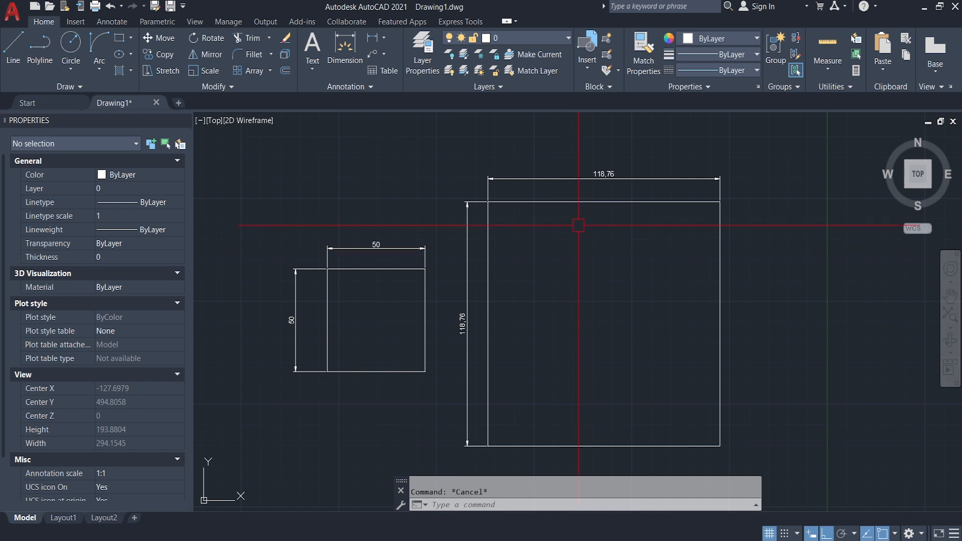
pyautogui.moveTo(578, 225); pyautogui.dragTo(580, 229, button='middle')
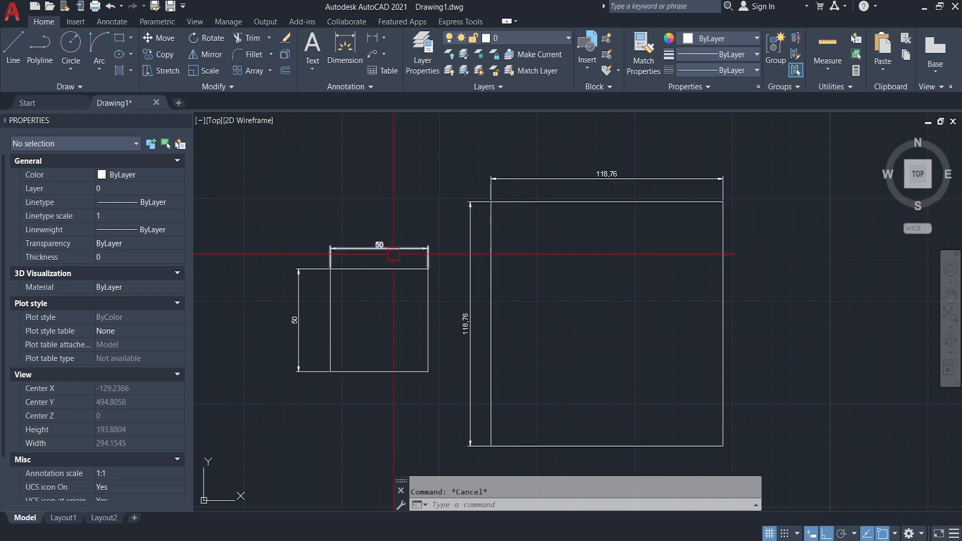
pyautogui.moveTo(650, 245); pyautogui.dragTo(655, 230, button='middle')
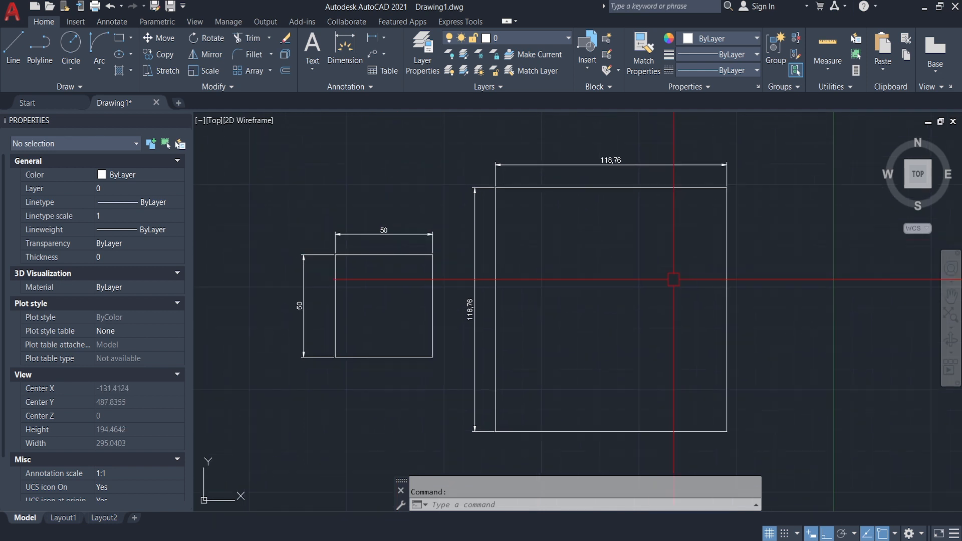
# Open the Windows calculator beside the larger square and divide 118.76 by 50.
pyautogui.click(372, 540)
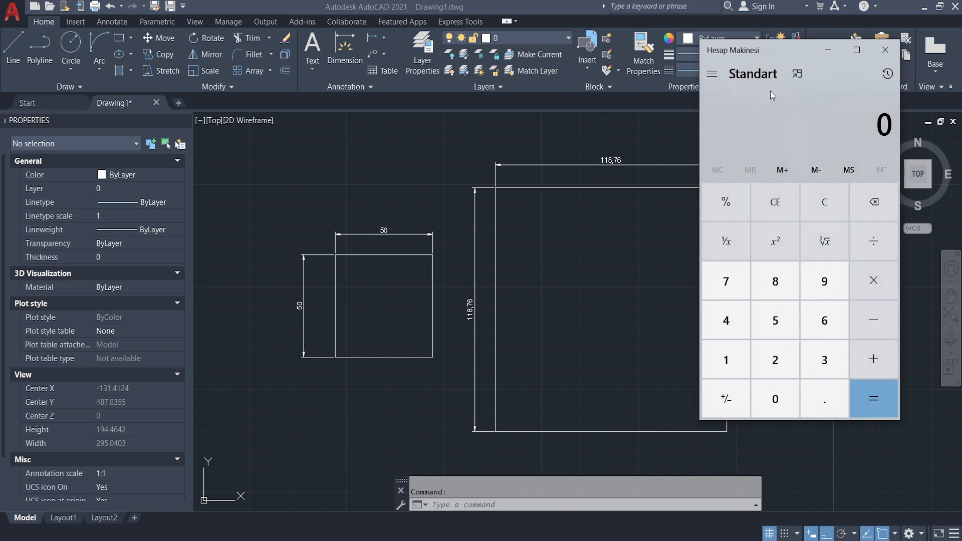
pyautogui.moveTo(755, 55); pyautogui.dragTo(802, 58)
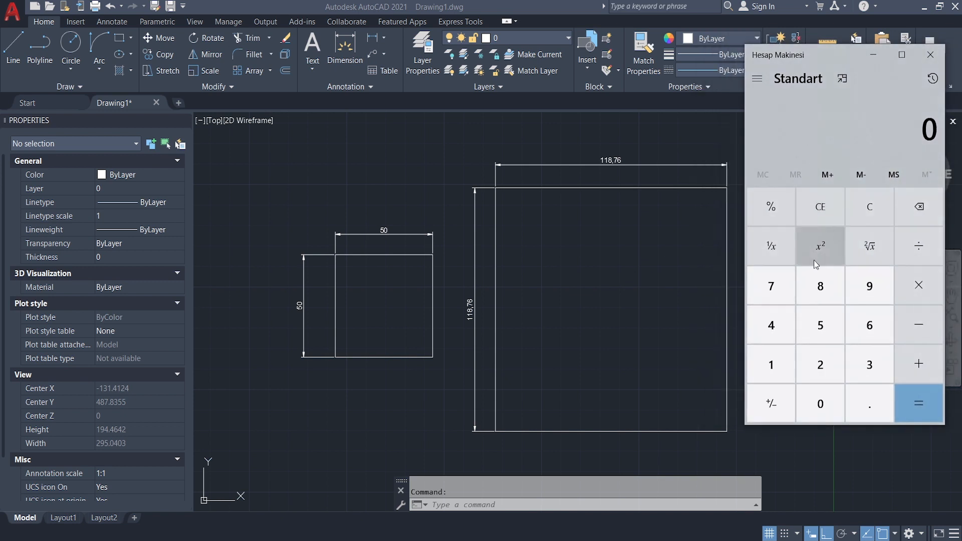
pyautogui.doubleClick(782, 365)
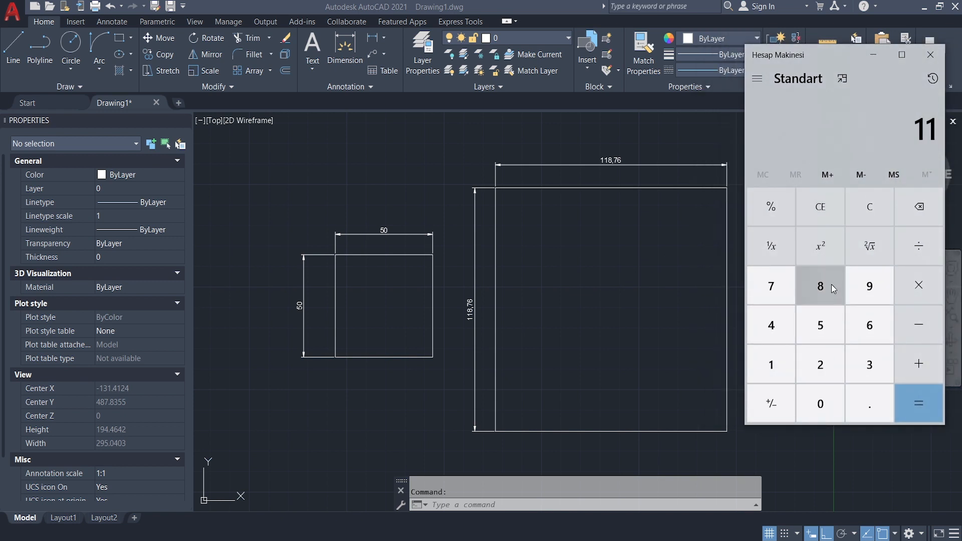
pyautogui.click(831, 290)
pyautogui.click(861, 394)
pyautogui.click(772, 287)
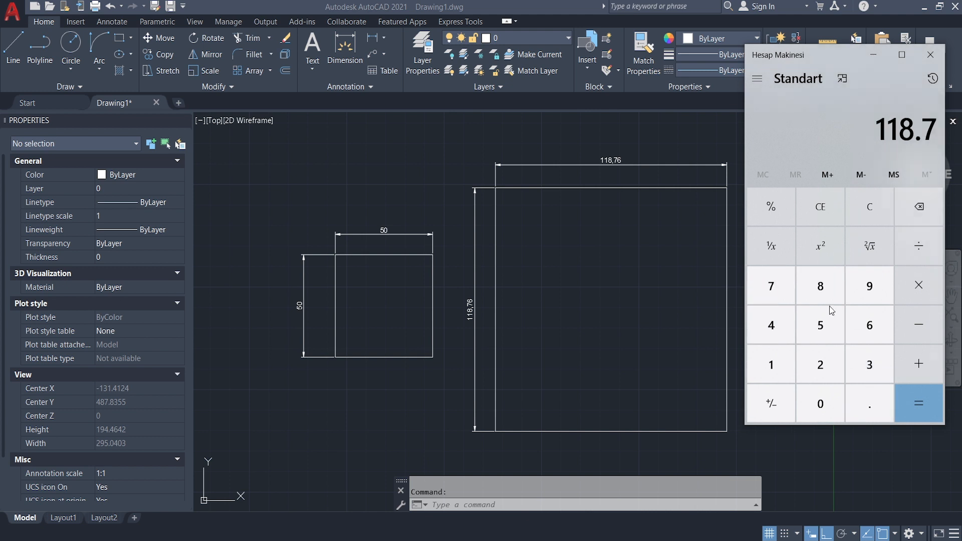
pyautogui.click(869, 325)
pyautogui.click(915, 249)
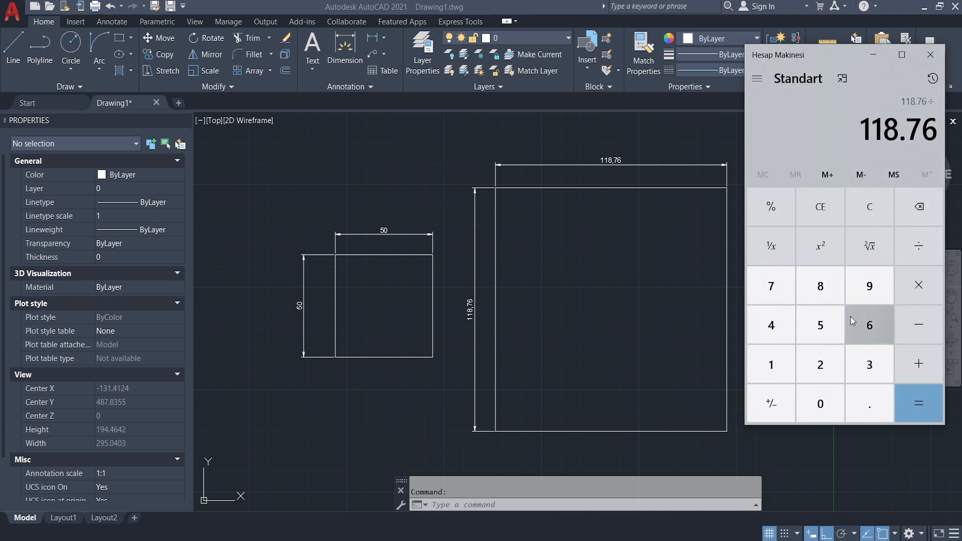
pyautogui.click(826, 336)
pyautogui.click(827, 396)
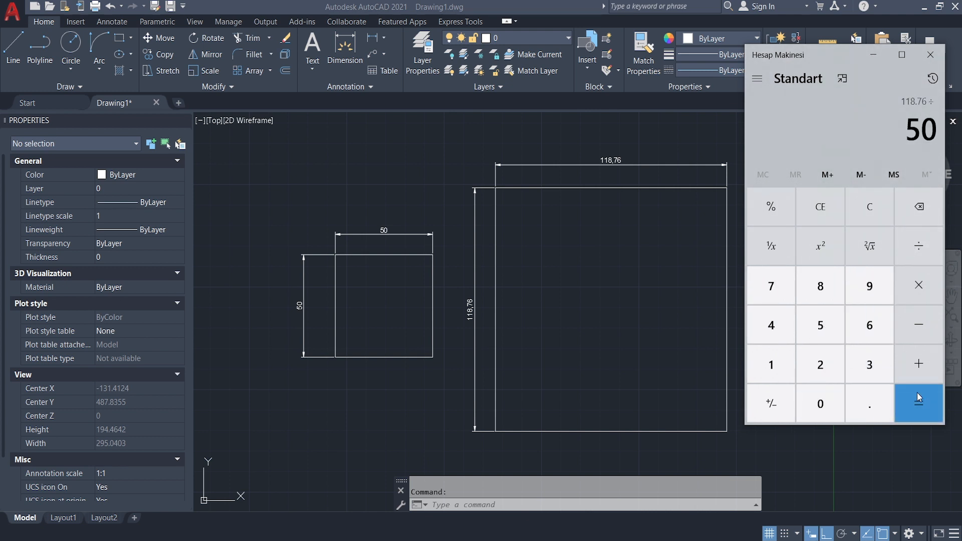
pyautogui.click(917, 396)
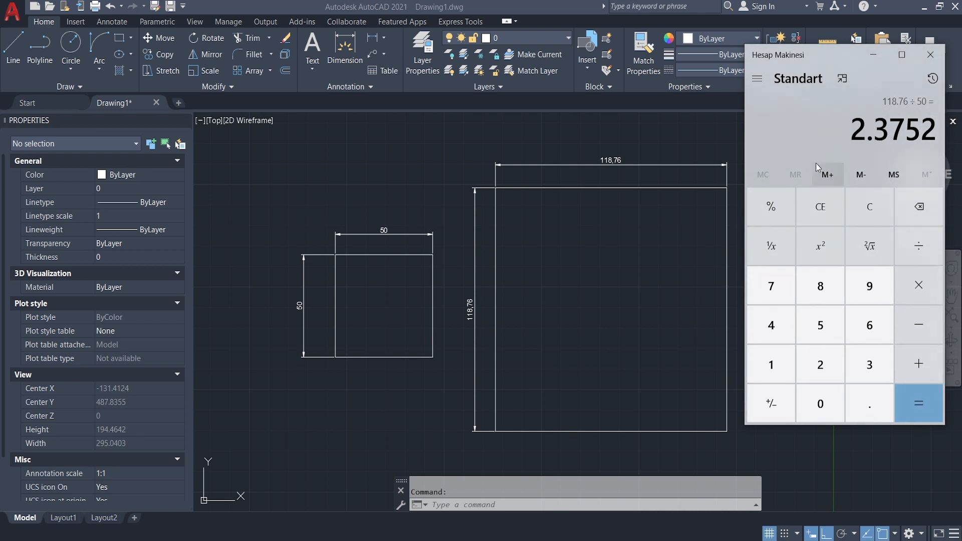
# Store the quotient in the calculator's memory and divide 1 by the recalled value.
pyautogui.click(826, 175)
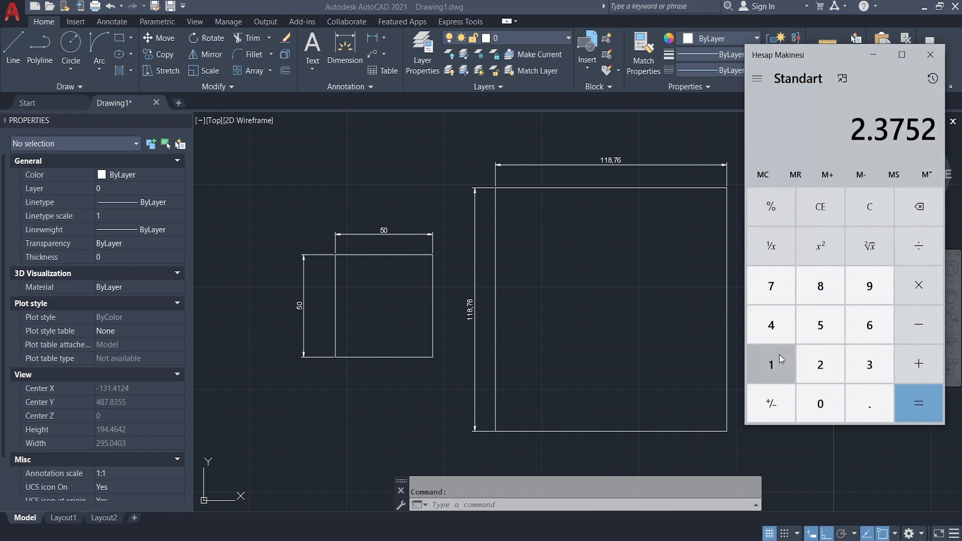
pyautogui.click(767, 362)
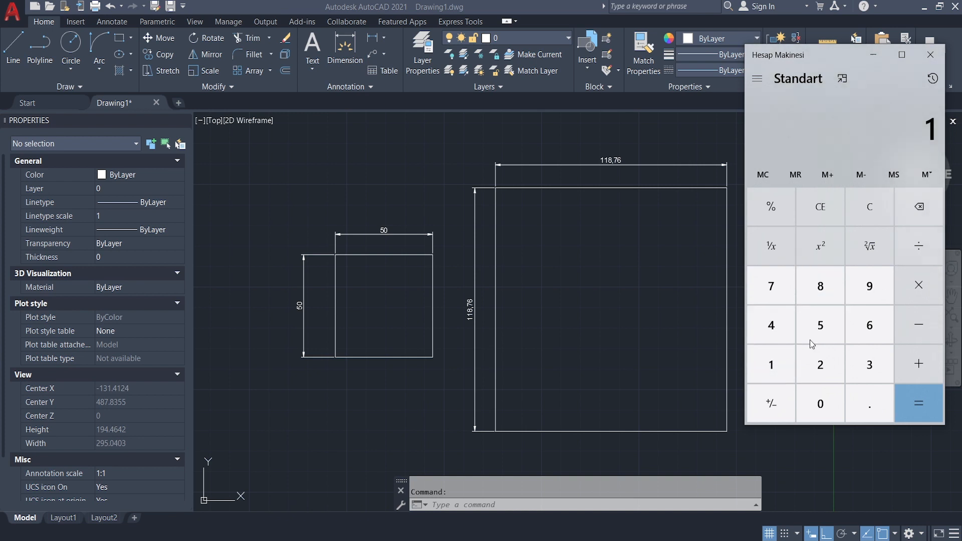
pyautogui.click(796, 175)
pyautogui.click(919, 402)
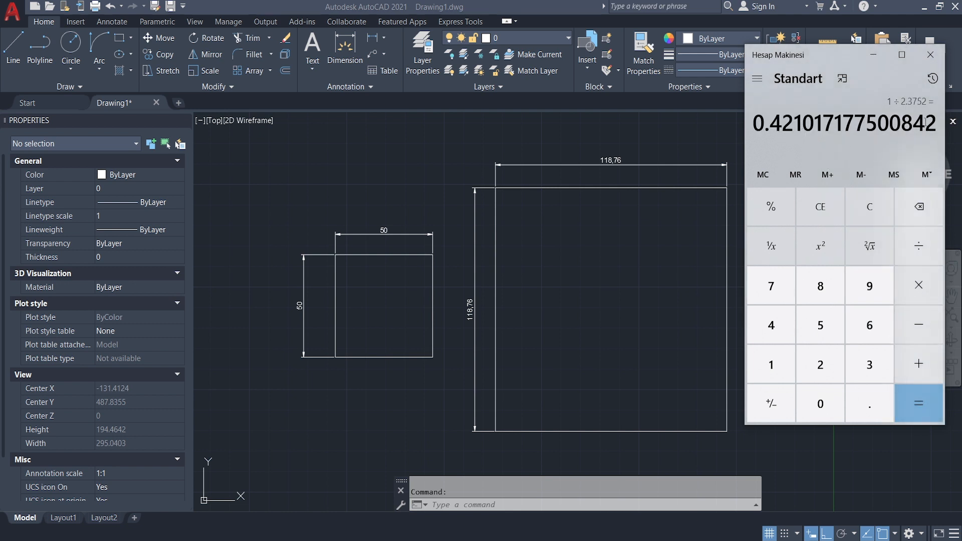
# Copy the calculated factor 0.421017177500842 from the calculator and return to the AutoCAD drawing.
pyautogui.moveTo(935, 124); pyautogui.dragTo(753, 122)
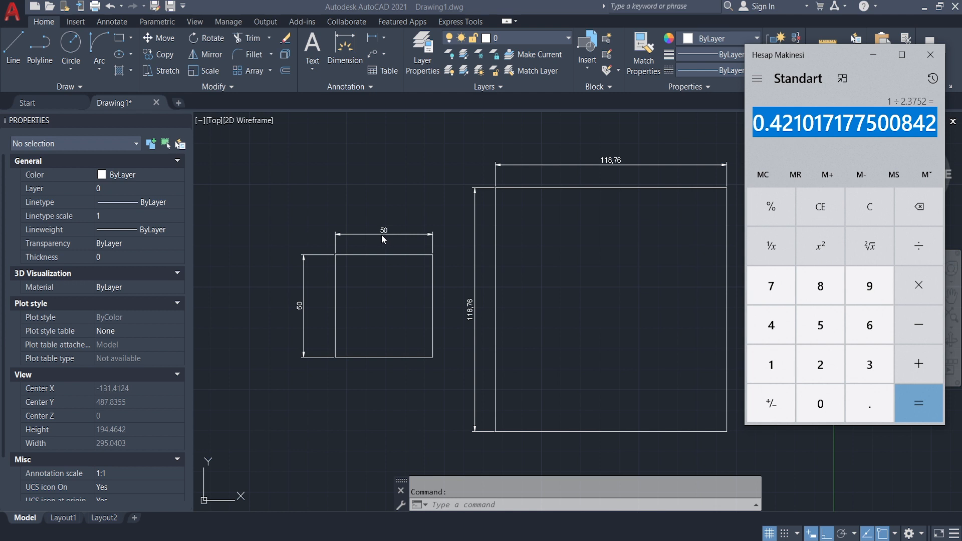
pyautogui.rightClick(808, 128)
pyautogui.click(842, 145)
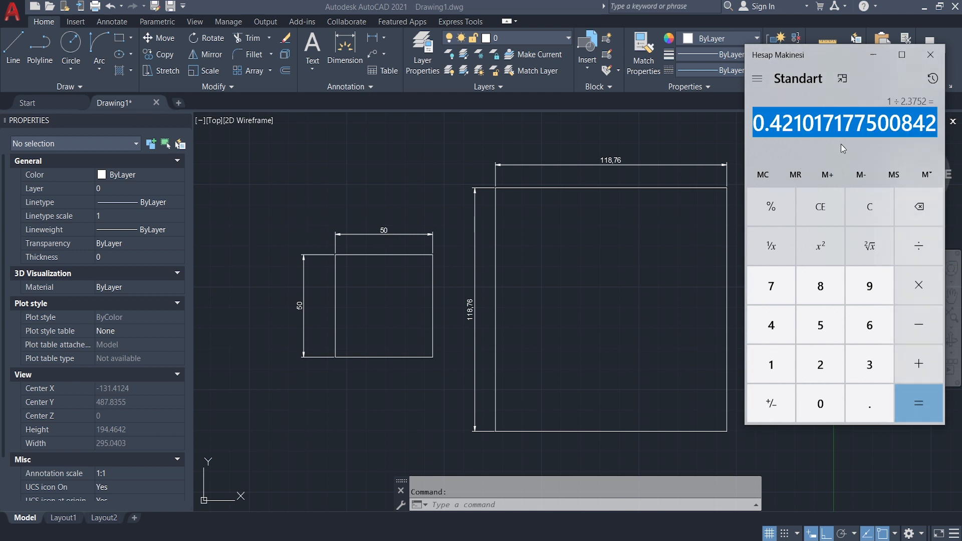
pyautogui.click(698, 140)
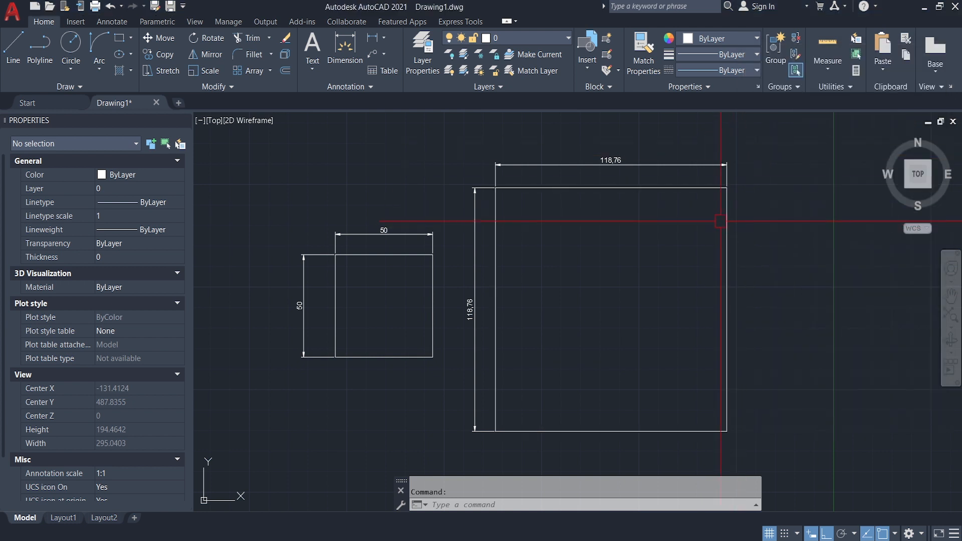
# Scale the larger square and its dimensions about the square's centre by the copied factor 0.421017177500842.
pyautogui.write('SC')
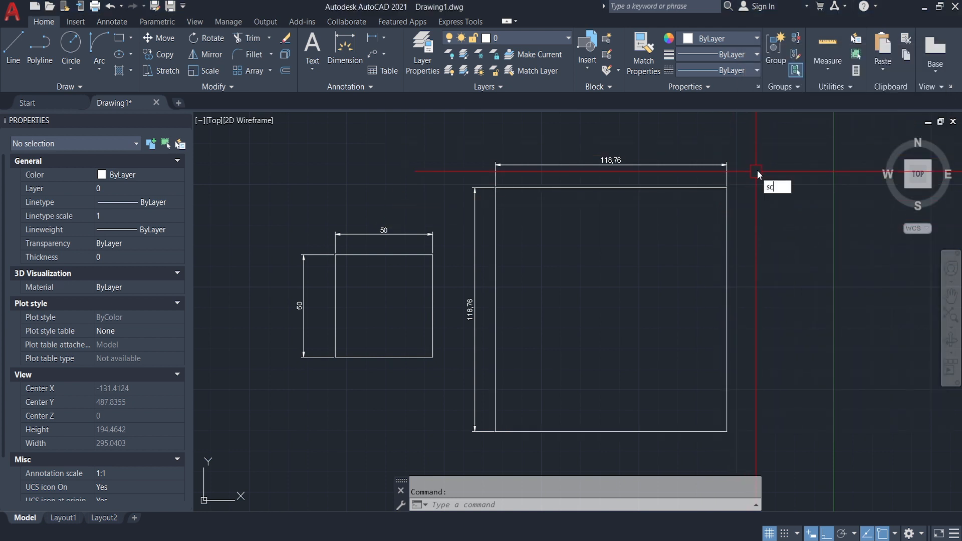
pyautogui.press('Return')
pyautogui.click(763, 145)
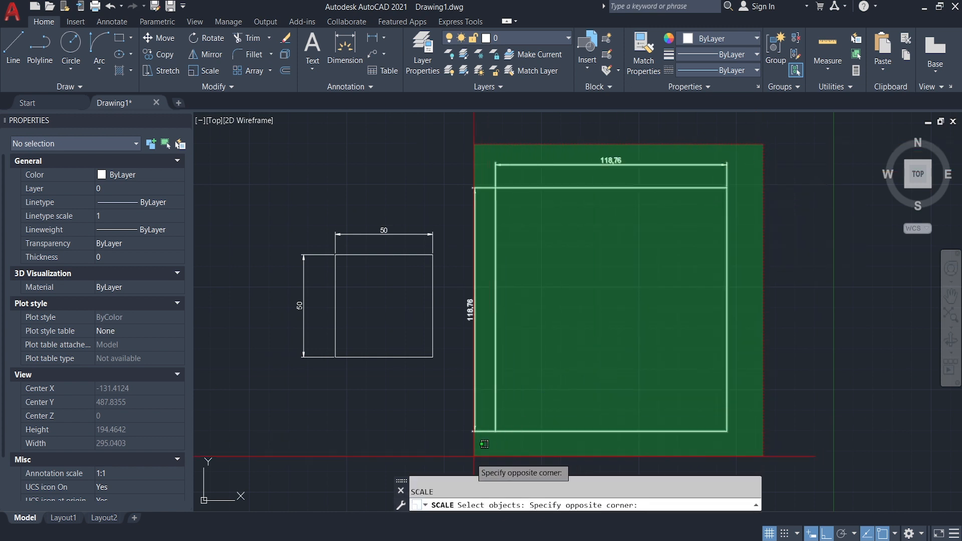
pyautogui.click(461, 466)
pyautogui.press('Return')
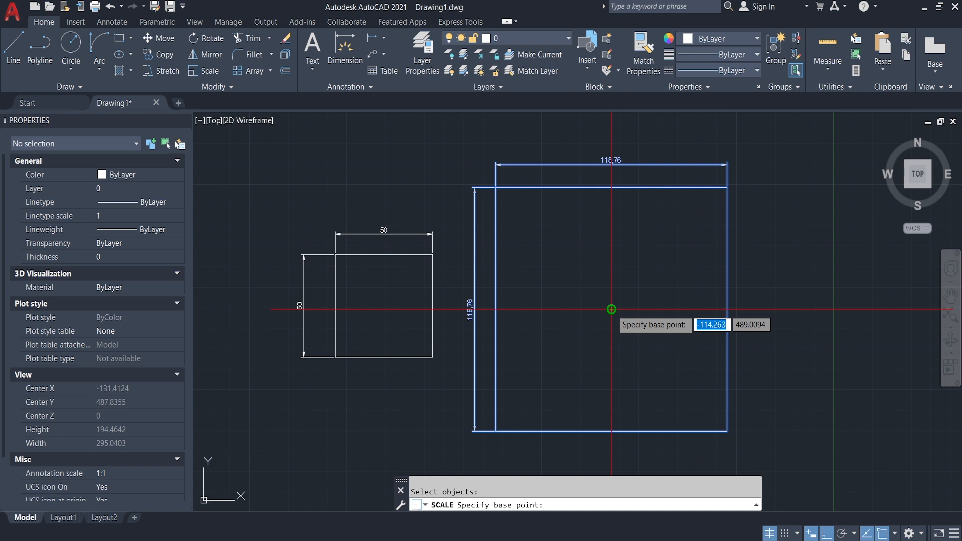
pyautogui.click(611, 309)
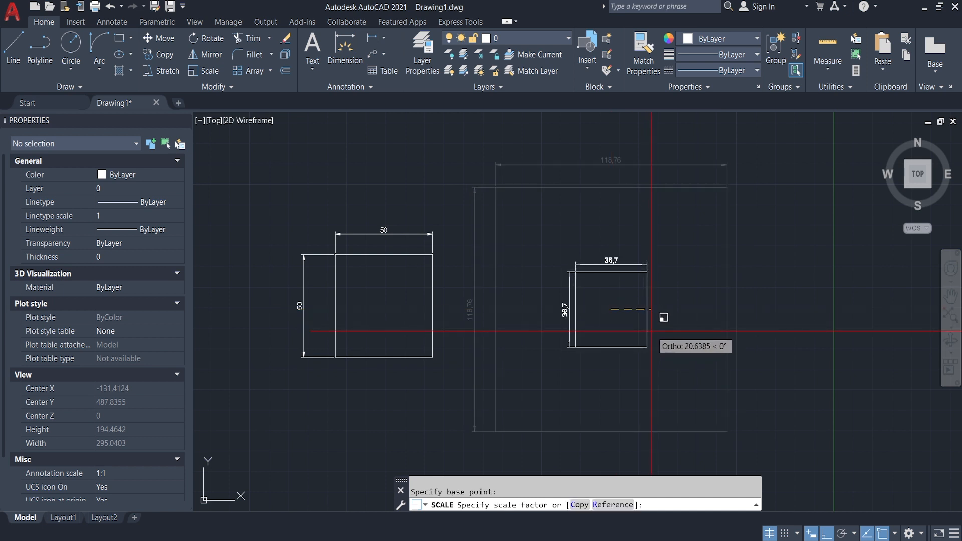
pyautogui.write('1')
pyautogui.press('BackSpace')
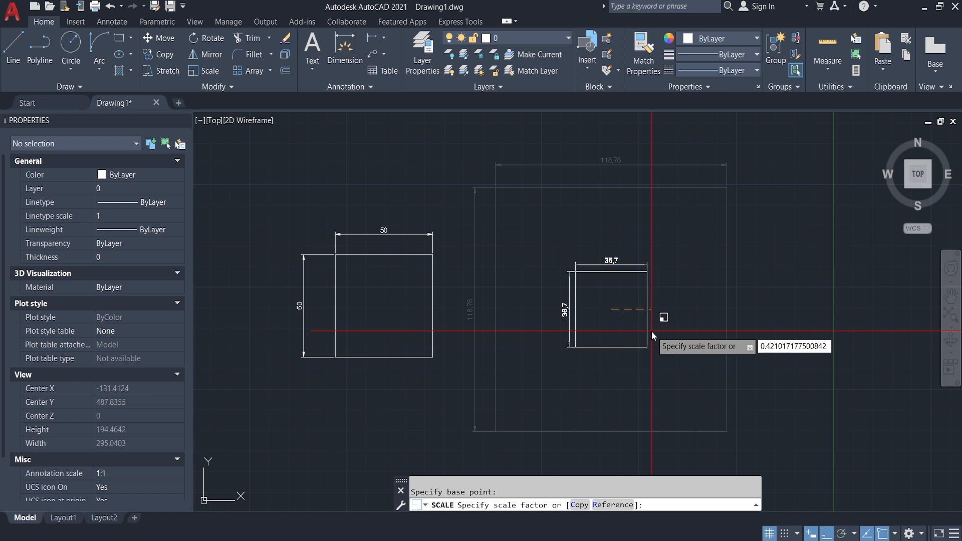
pyautogui.press('Return')
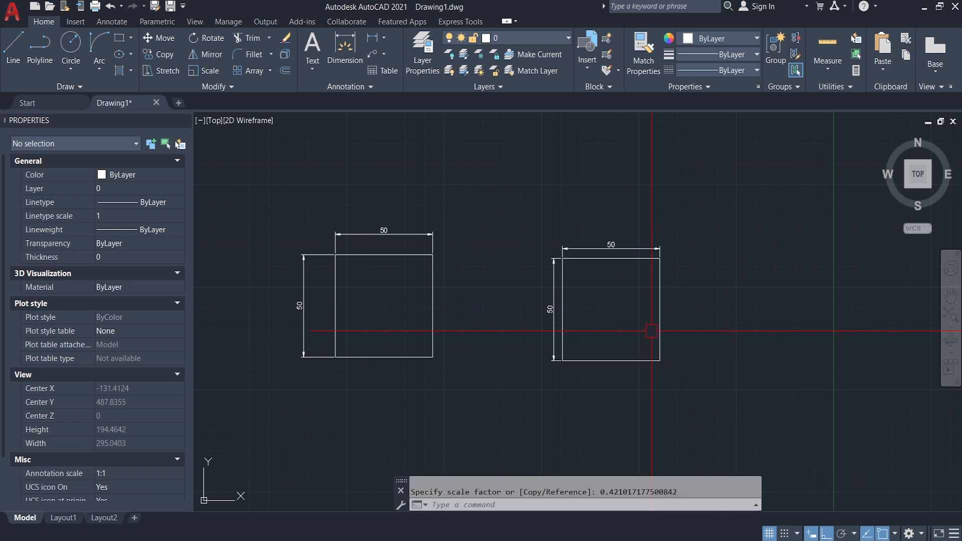
# Inspect the scaled square's geometry and undo its scaling by the calculated factor.
pyautogui.scroll(2, 649, 271)
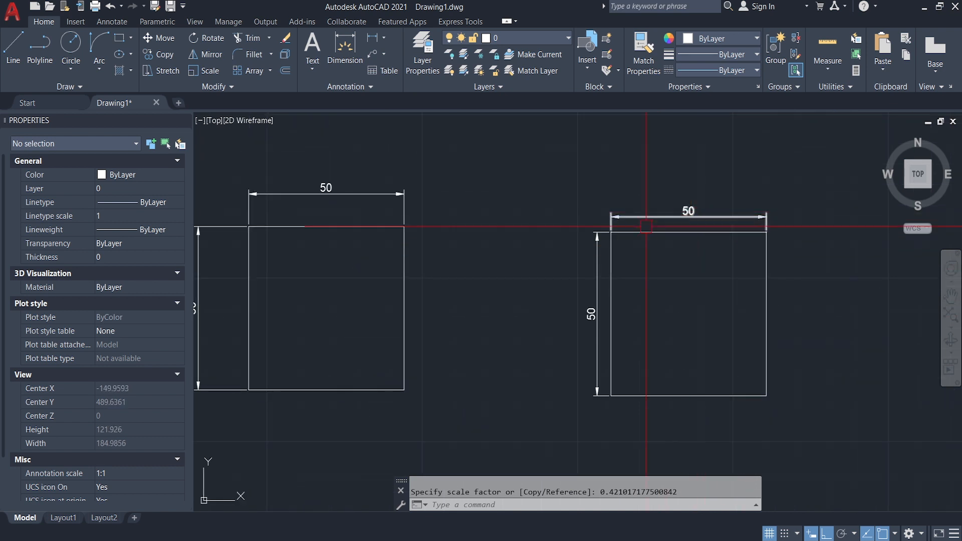
pyautogui.click(646, 231)
pyautogui.moveTo(702, 263); pyautogui.dragTo(725, 261, button='middle')
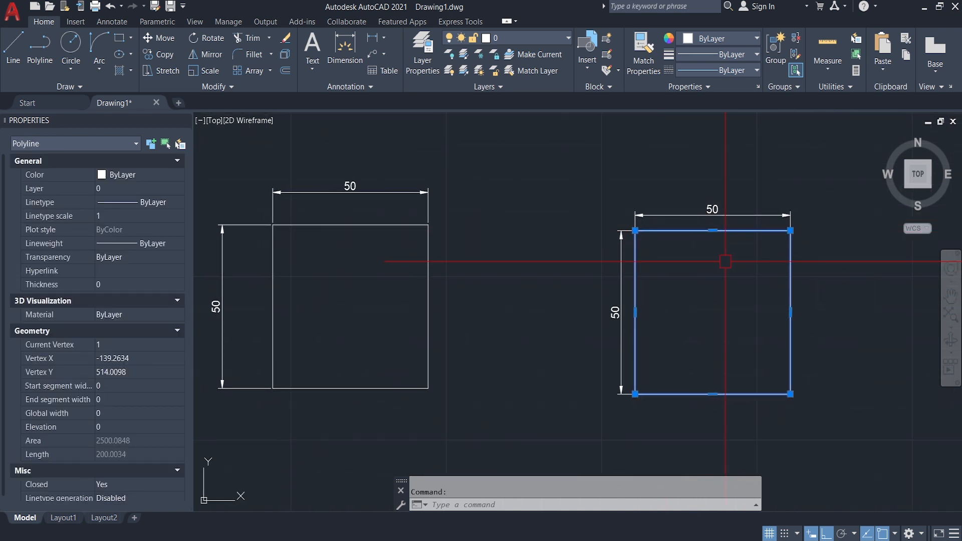
pyautogui.moveTo(428, 190); pyautogui.dragTo(522, 210, button='middle')
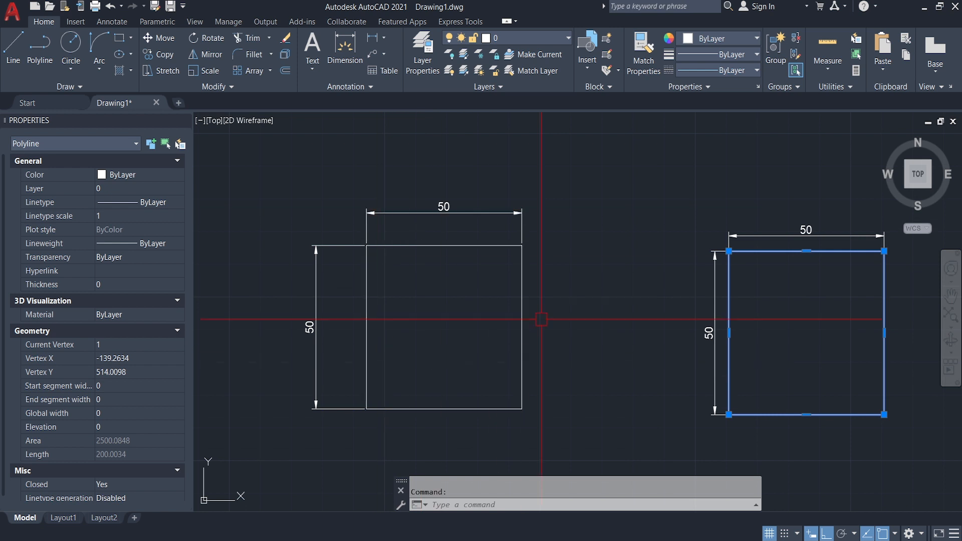
pyautogui.scroll(-2, 506, 256)
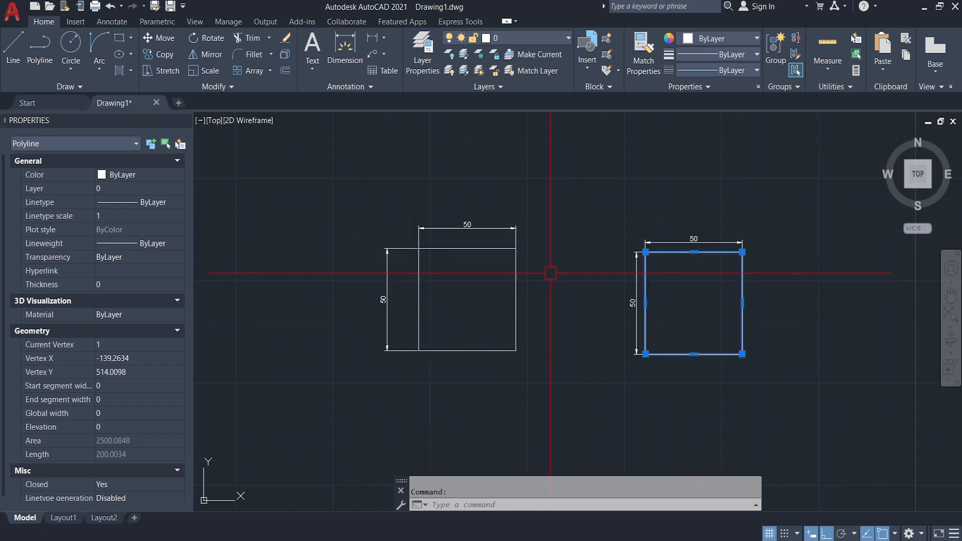
pyautogui.hotkey('ctrl', 'z')
pyautogui.hotkey('ctrl', 'z')
pyautogui.moveTo(630, 256); pyautogui.dragTo(699, 274, button='middle')
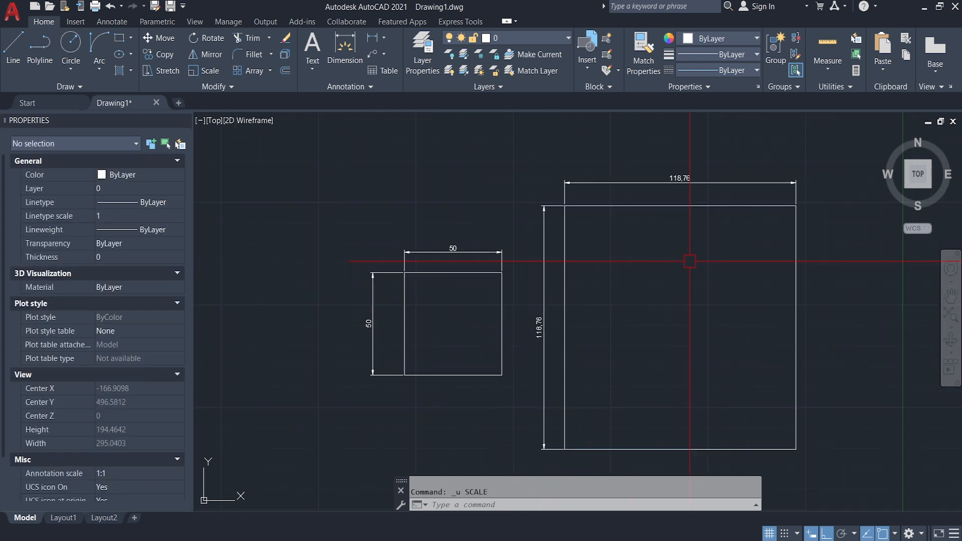
pyautogui.press('Escape')
# Begin scaling the larger square and its dimensions about the square's centre, using the Reference option.
pyautogui.scroll(-2, 674, 261)
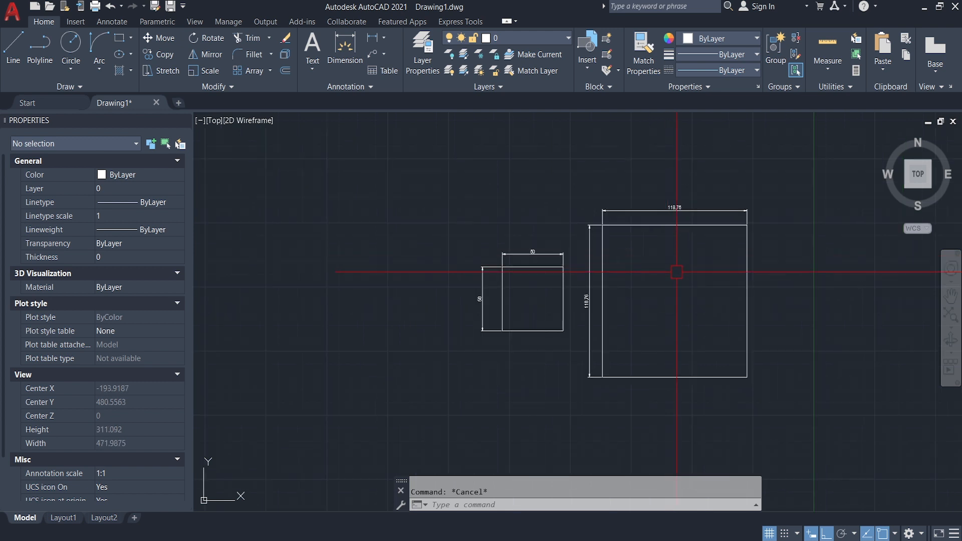
pyautogui.scroll(2, 680, 270)
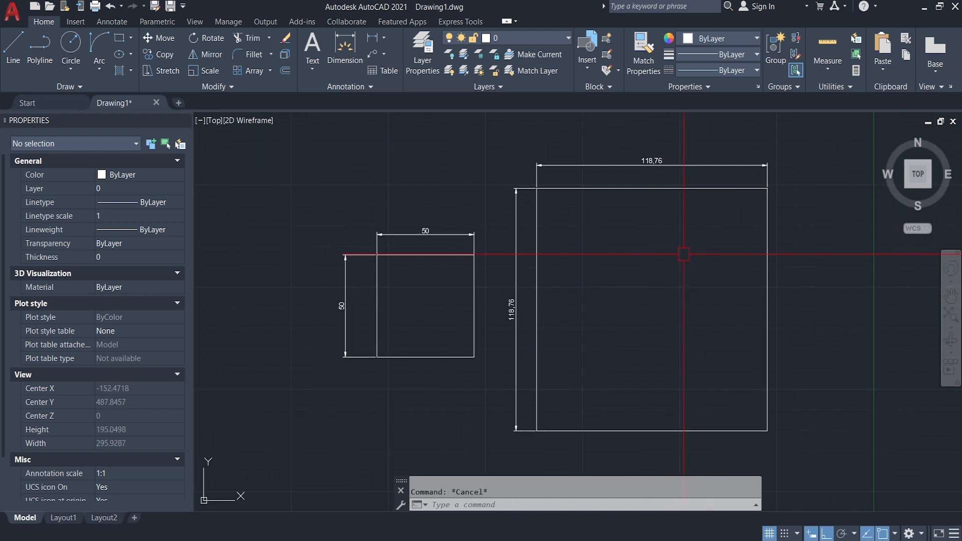
pyautogui.write('sc')
pyautogui.press('Return')
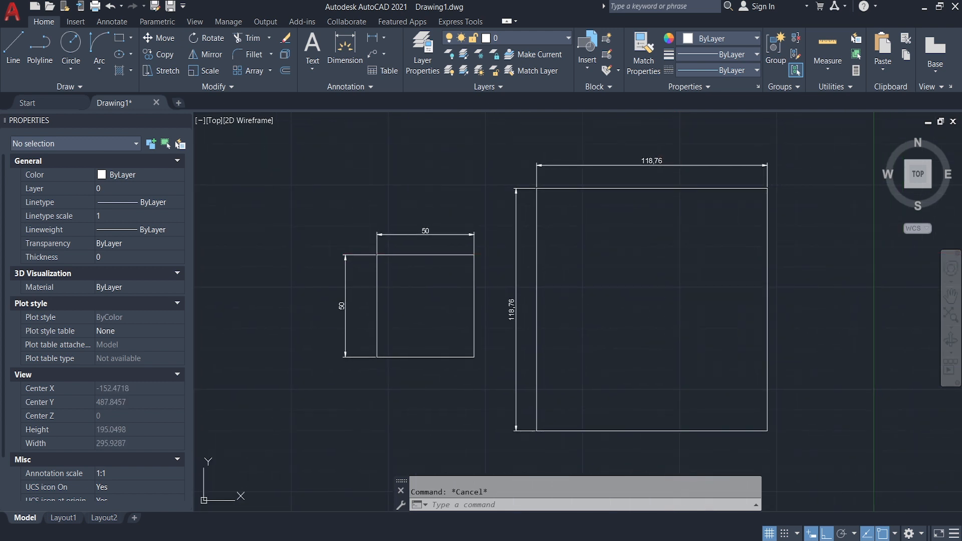
pyautogui.click(794, 147)
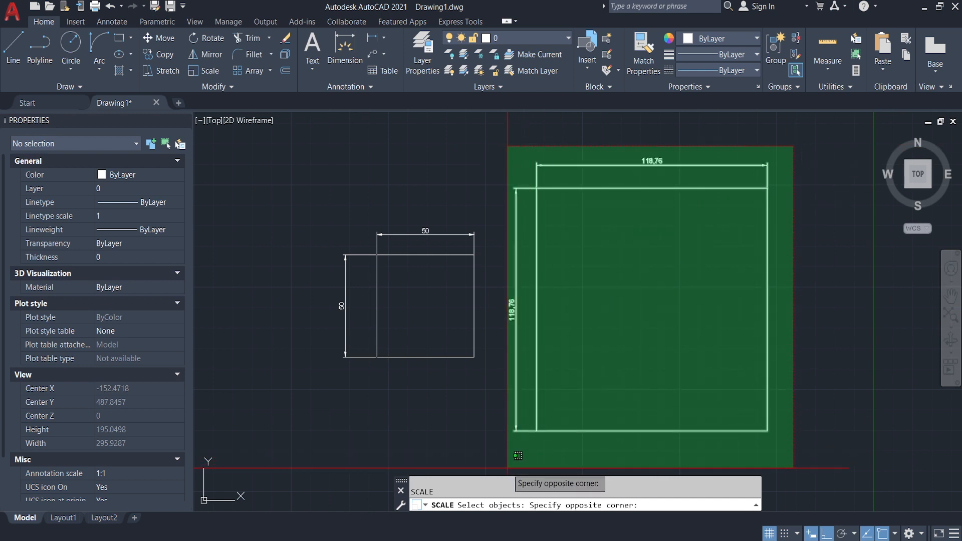
pyautogui.click(504, 458)
pyautogui.press('Return')
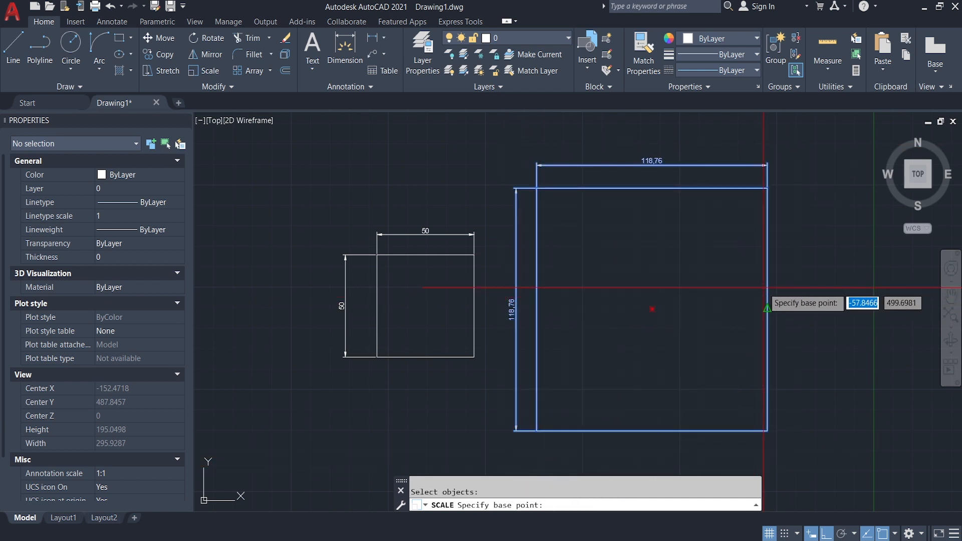
pyautogui.click(652, 309)
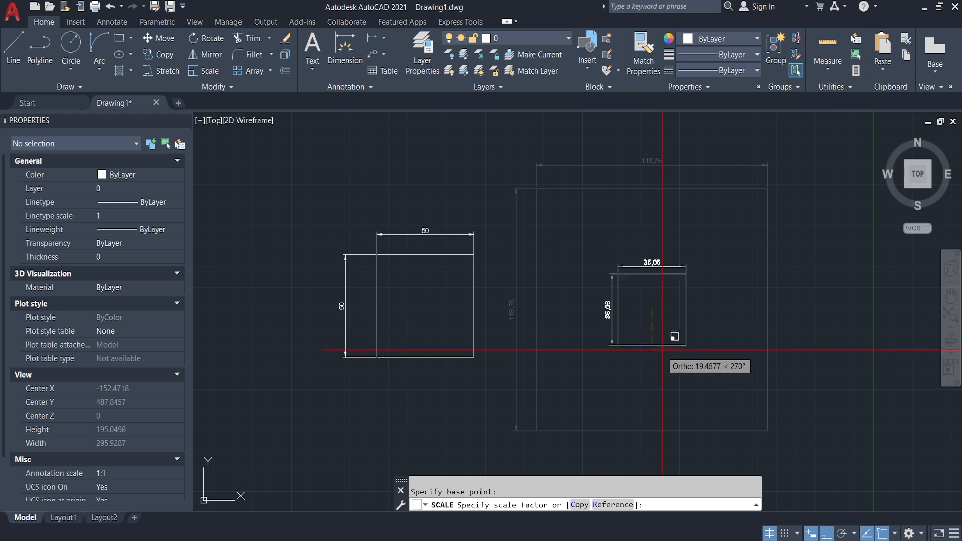
pyautogui.click(612, 505)
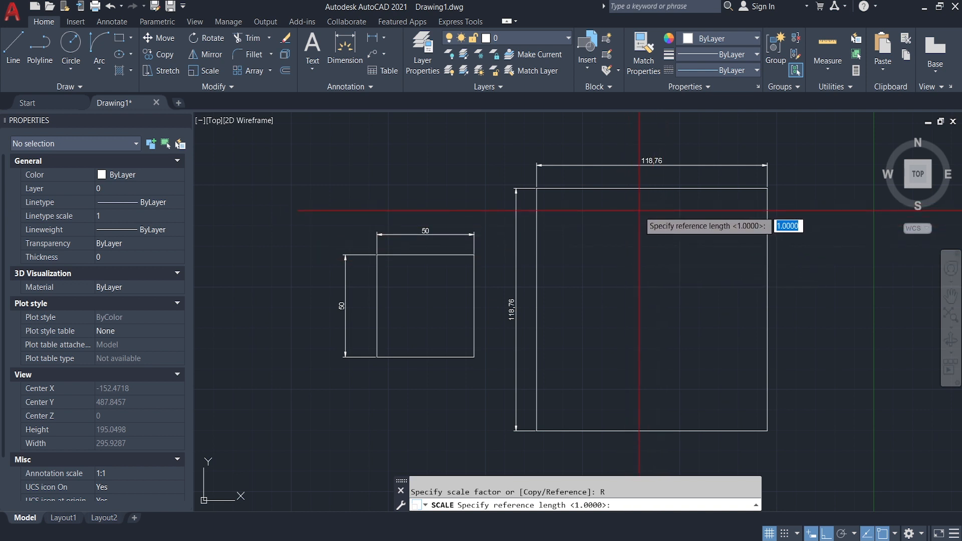
# Define the reference length by the two ends of the larger square's upper edge and set the new length to 50.
pyautogui.scroll(6, 544, 185)
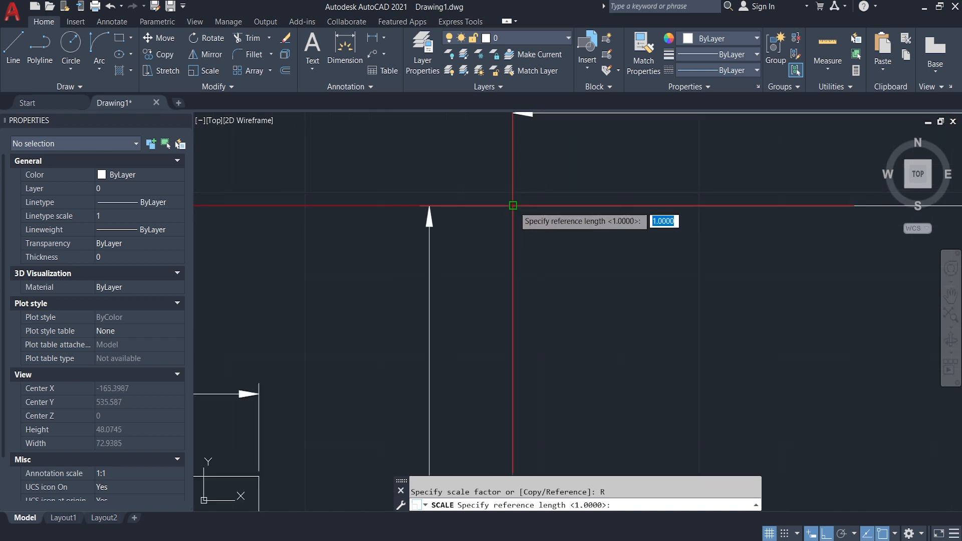
pyautogui.click(537, 189)
pyautogui.scroll(-5, 512, 206)
pyautogui.scroll(5, 885, 208)
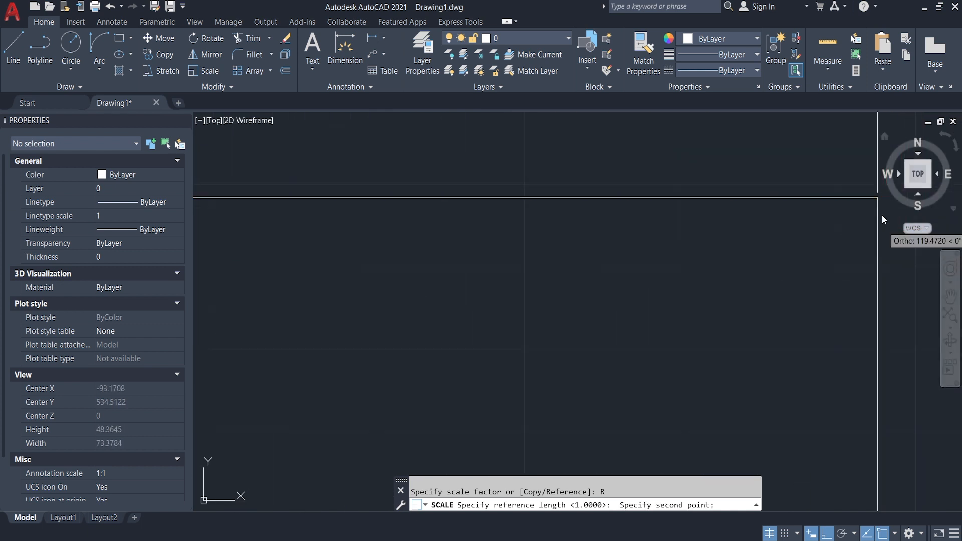
pyautogui.moveTo(858, 205); pyautogui.dragTo(820, 221, button='middle')
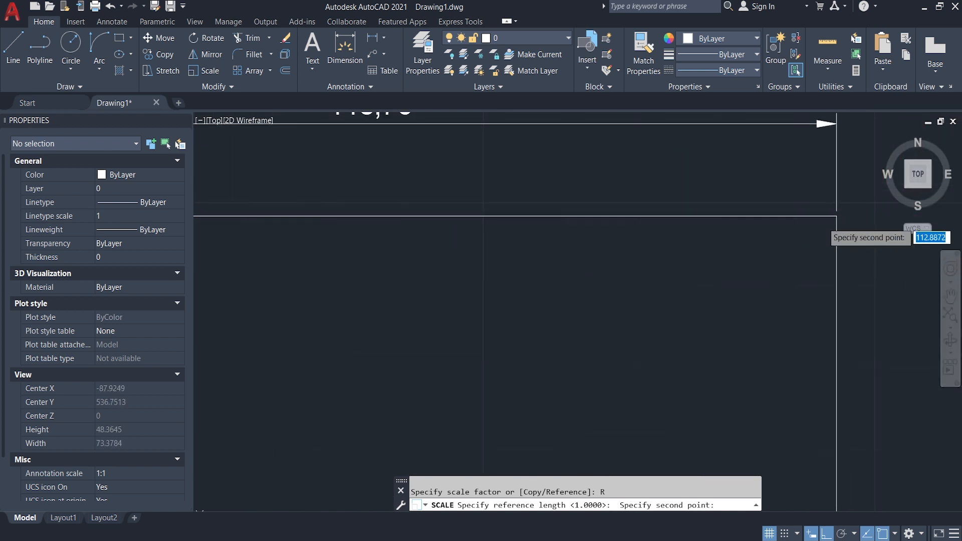
pyautogui.click(837, 216)
pyautogui.scroll(-4, 806, 239)
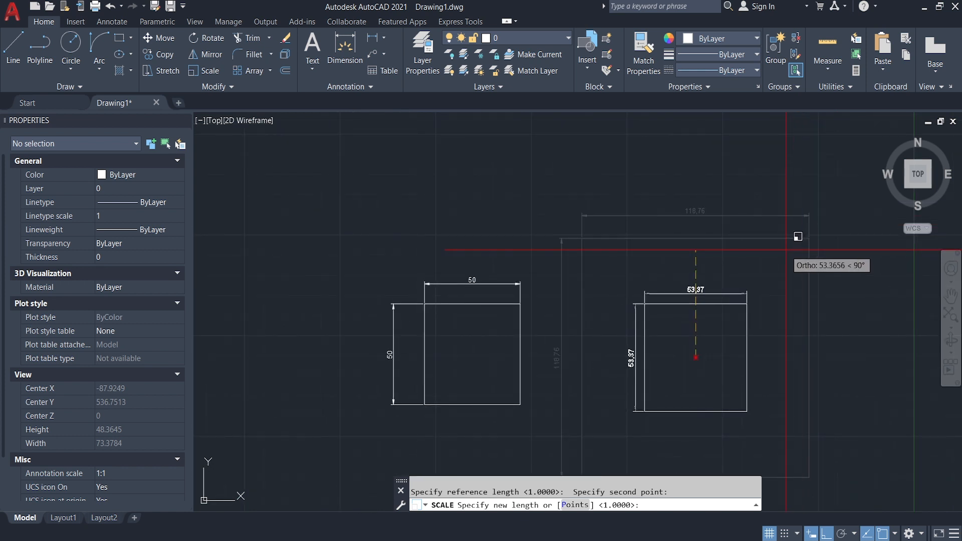
pyautogui.write('50')
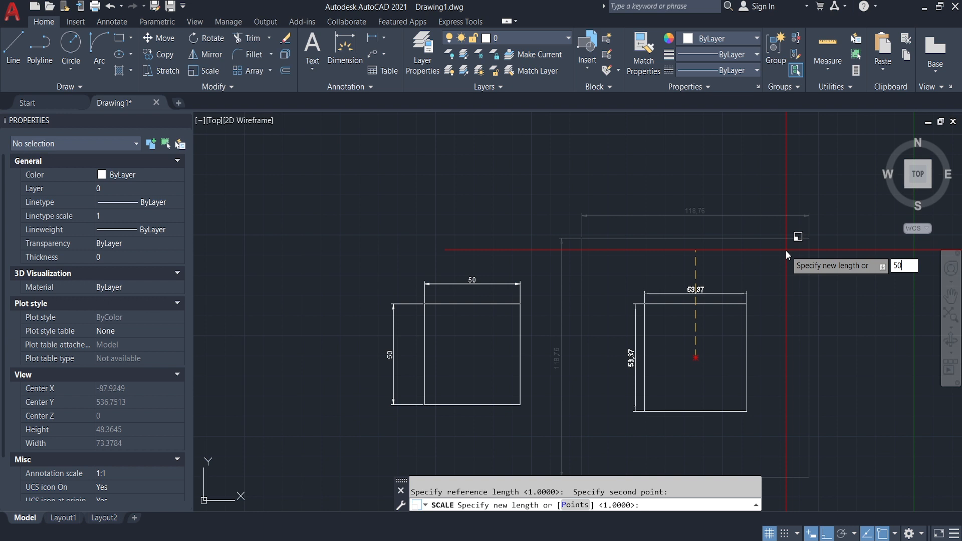
pyautogui.press('Return')
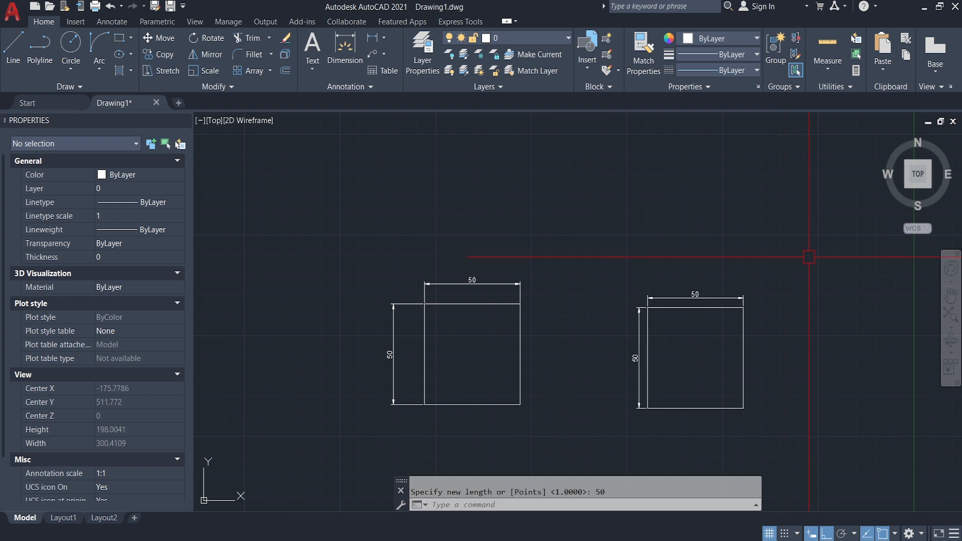
pyautogui.scroll(2, 708, 272)
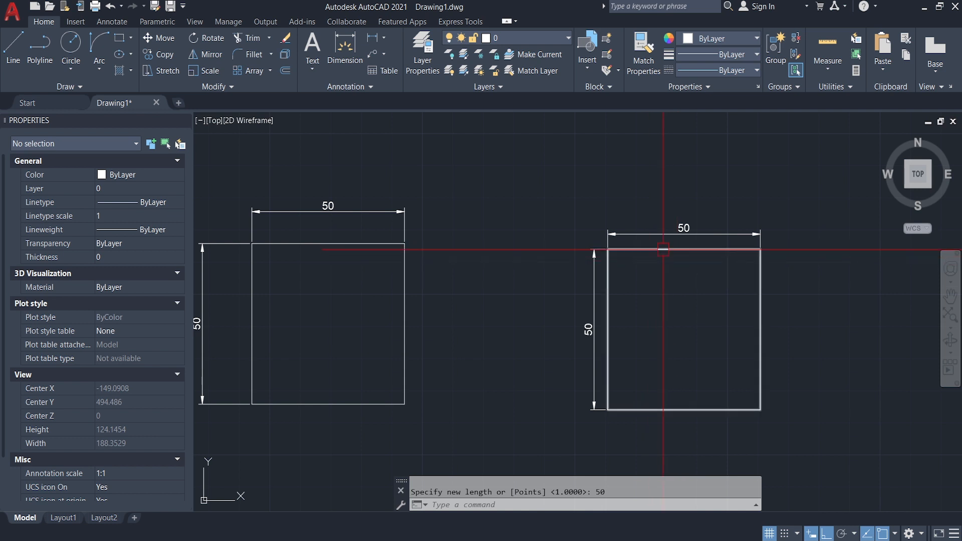
pyautogui.moveTo(644, 189); pyautogui.dragTo(672, 170, button='middle')
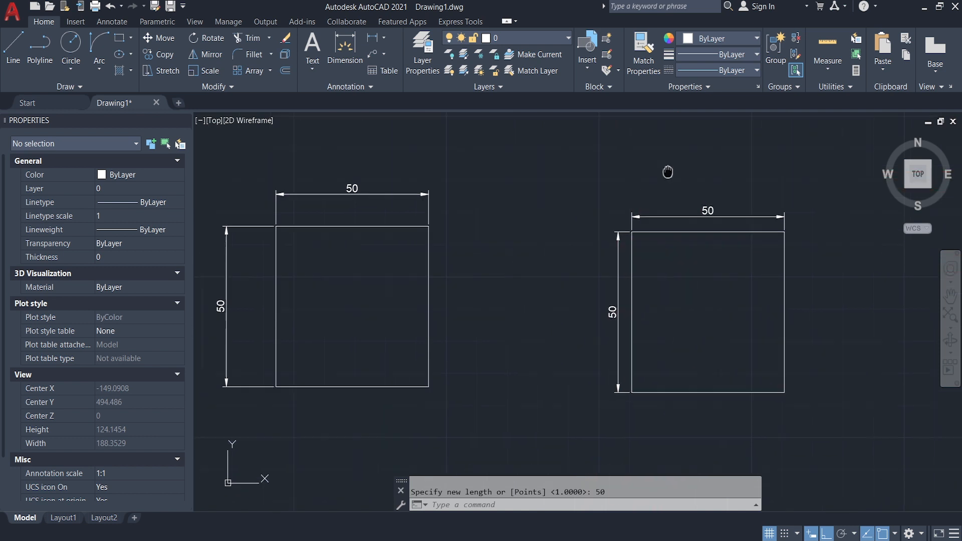
pyautogui.scroll(-3, 694, 201)
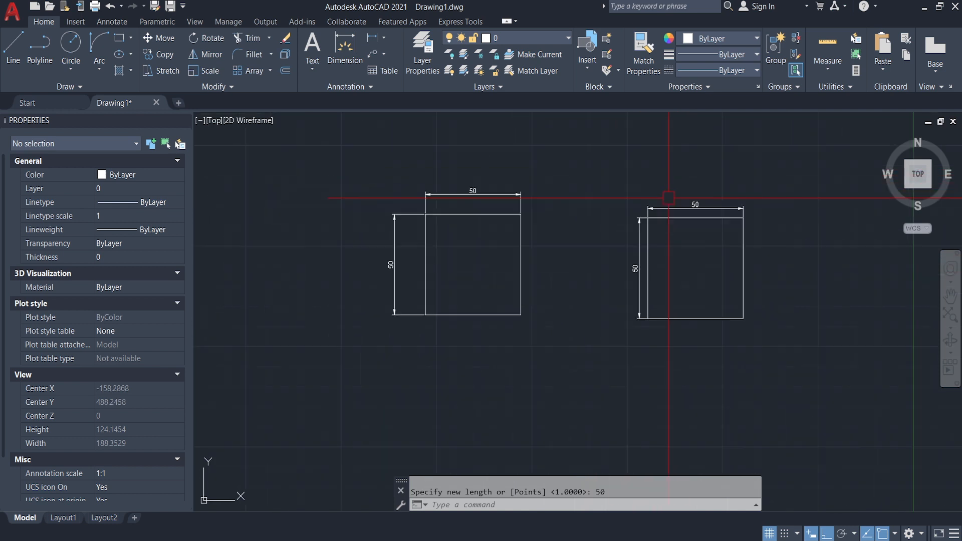
pyautogui.moveTo(658, 179); pyautogui.dragTo(636, 221, button='middle')
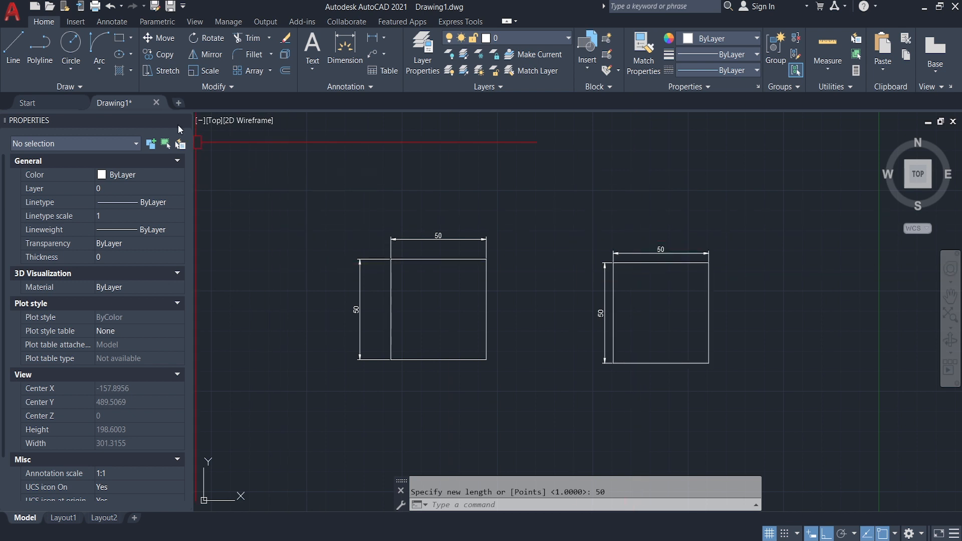
# Start a new drawing and choose test1.pdf from the Desktop as the PDF file to import.
pyautogui.click(179, 104)
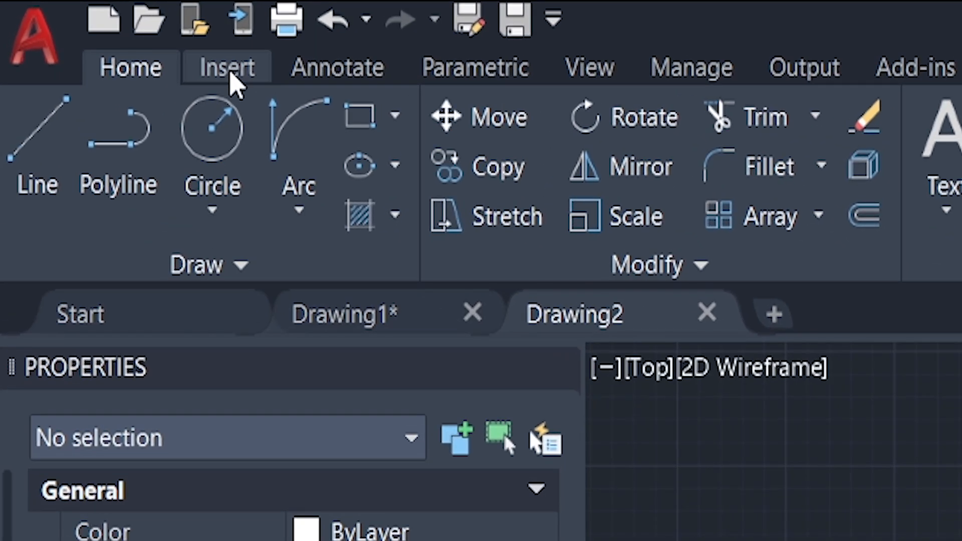
pyautogui.click(232, 80)
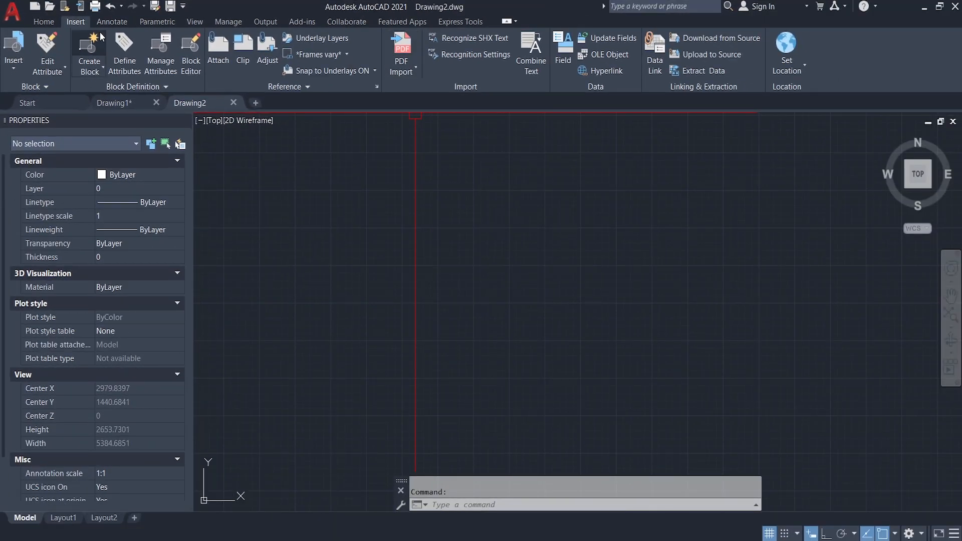
pyautogui.click(408, 45)
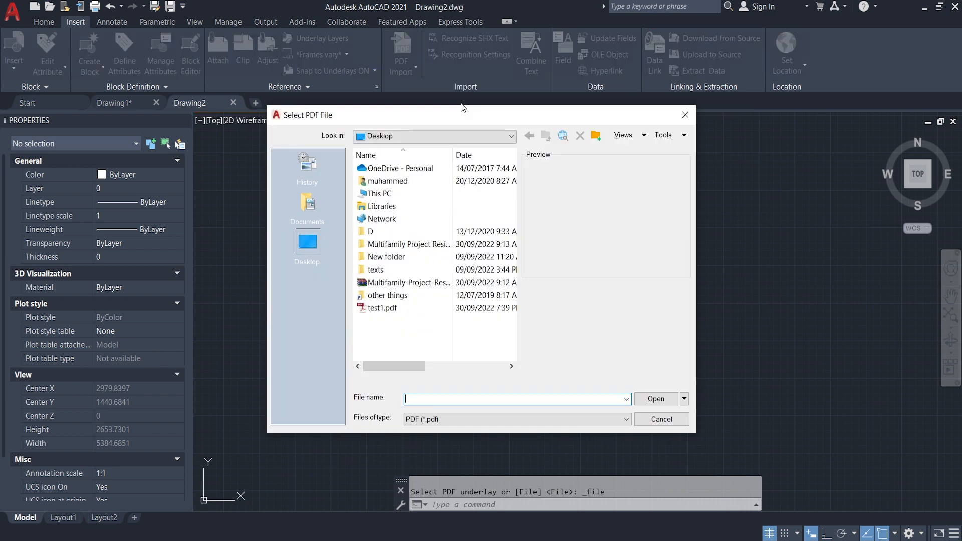
pyautogui.doubleClick(406, 309)
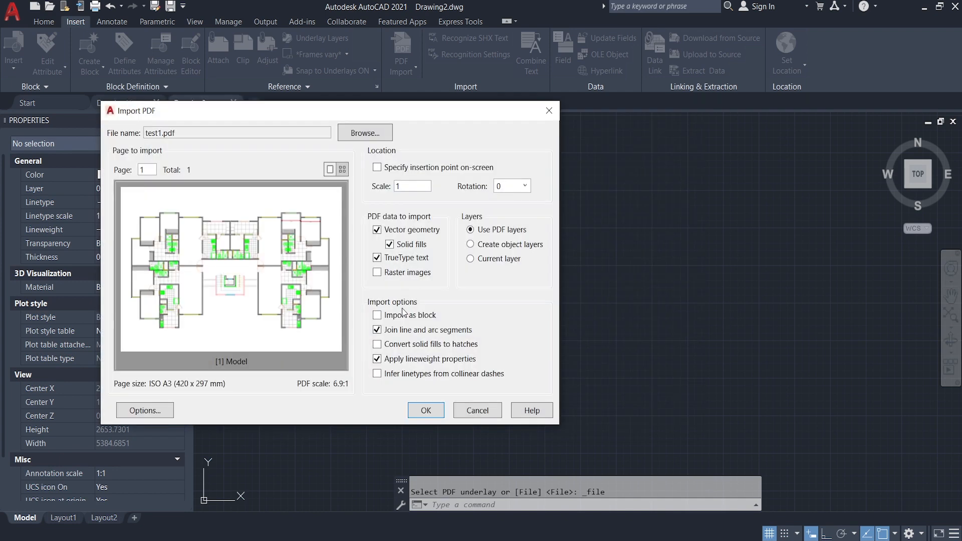
# Import page 1 of the PDF at scale 1 with vector geometry, solid fills and TrueType text, keeping the PDF layers.
pyautogui.moveTo(315, 104); pyautogui.dragTo(371, 100)
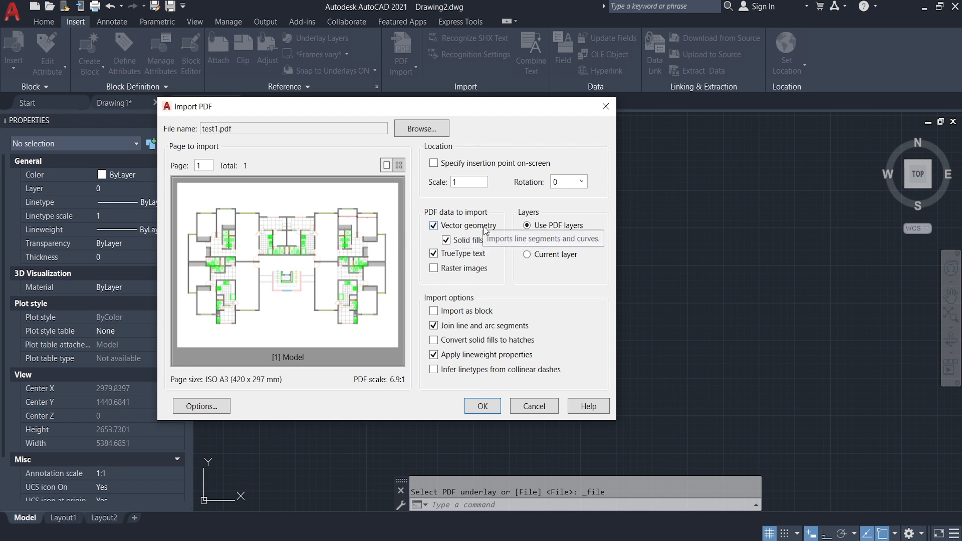
pyautogui.click(481, 407)
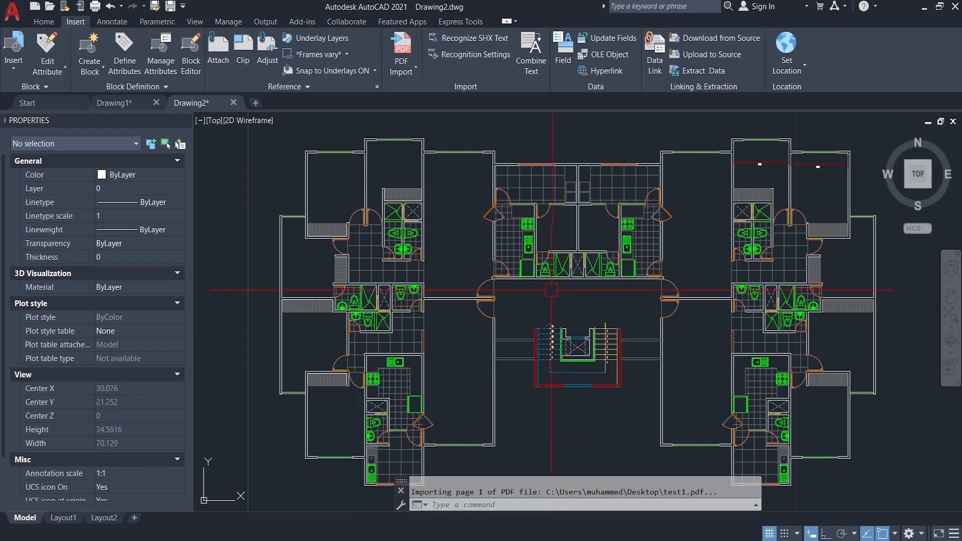
pyautogui.scroll(-2, 546, 275)
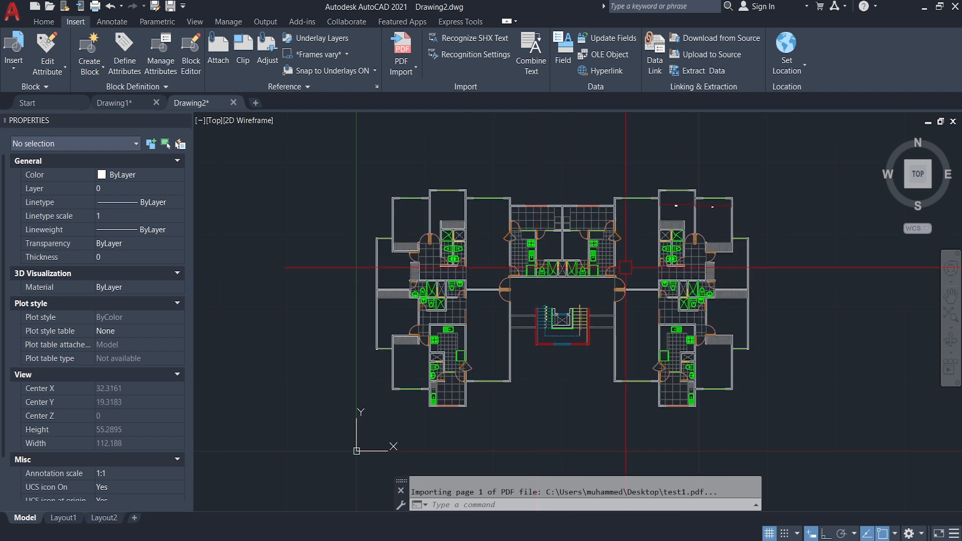
pyautogui.moveTo(546, 274); pyautogui.dragTo(502, 284, button='middle')
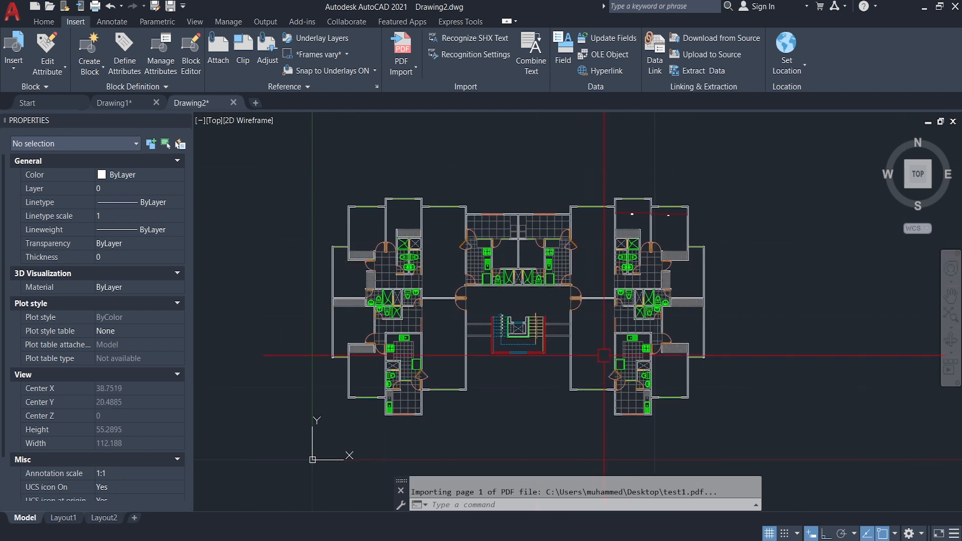
# Switch to Adobe Reader and examine the room-width dimensions in the upper-right part of the floor plan in test1.pdf.
pyautogui.moveTo(666, 540)
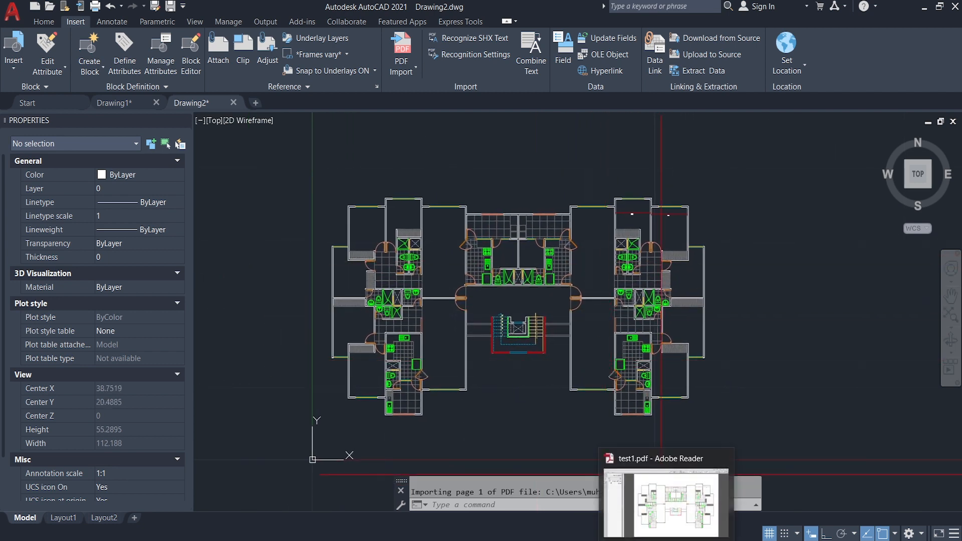
pyautogui.click(666, 501)
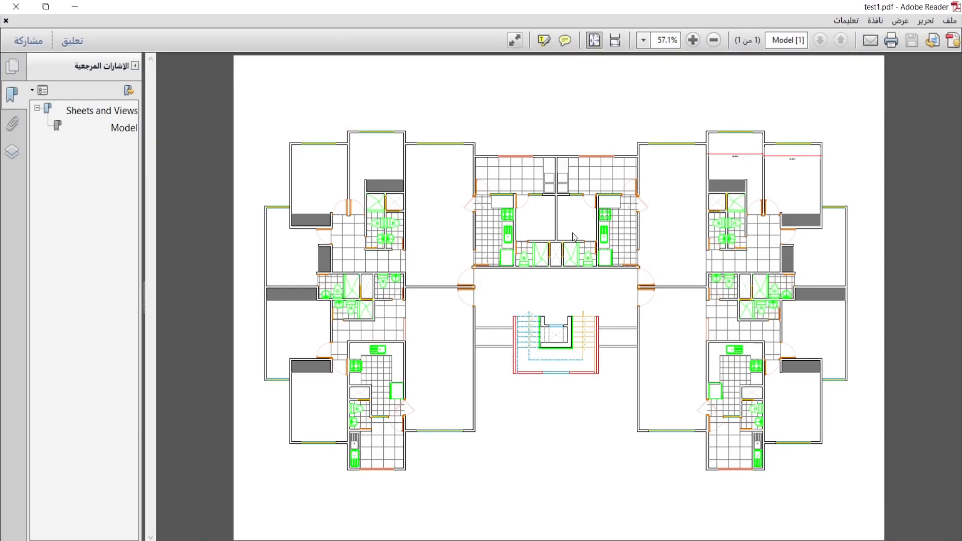
pyautogui.keyDown('ctrl'); pyautogui.scroll(1, 785, 239); pyautogui.keyUp('ctrl')
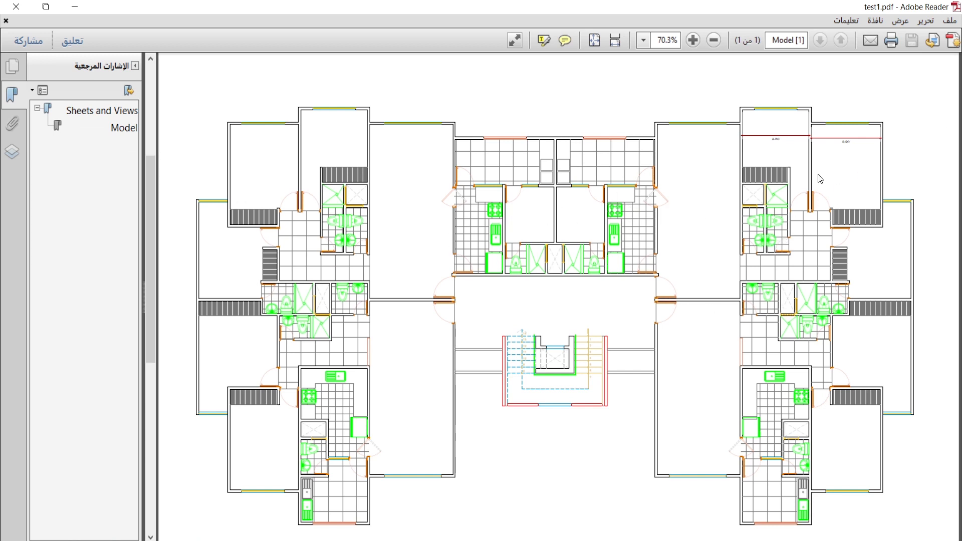
pyautogui.keyDown('ctrl'); pyautogui.scroll(2, 841, 128); pyautogui.keyUp('ctrl')
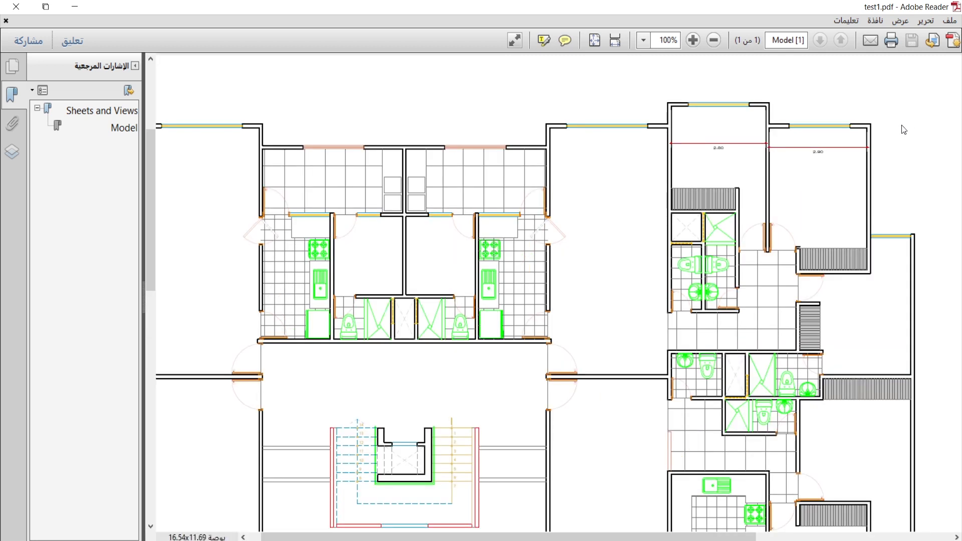
pyautogui.keyDown('ctrl'); pyautogui.scroll(3, 824, 136); pyautogui.keyUp('ctrl')
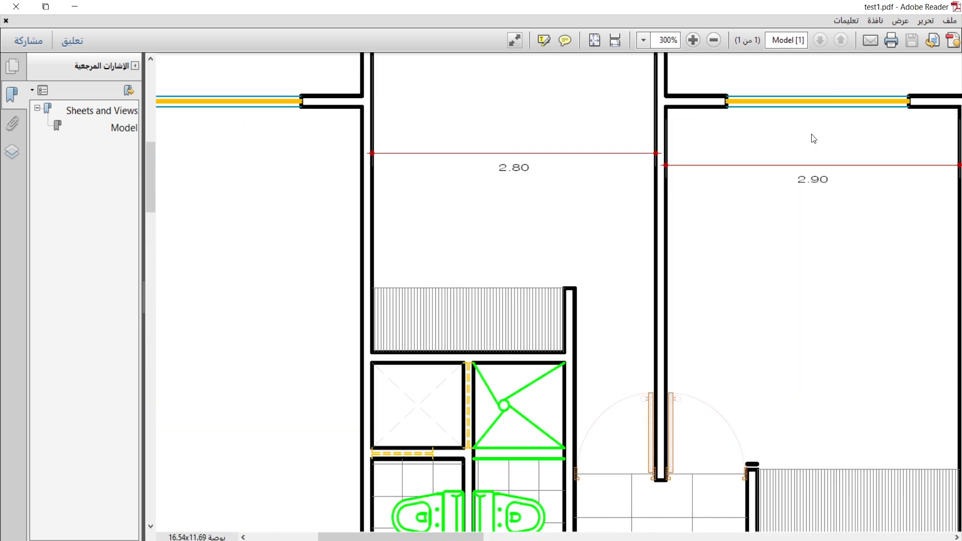
pyautogui.scroll(1, 874, 170)
pyautogui.moveTo(411, 537); pyautogui.dragTo(386, 536)
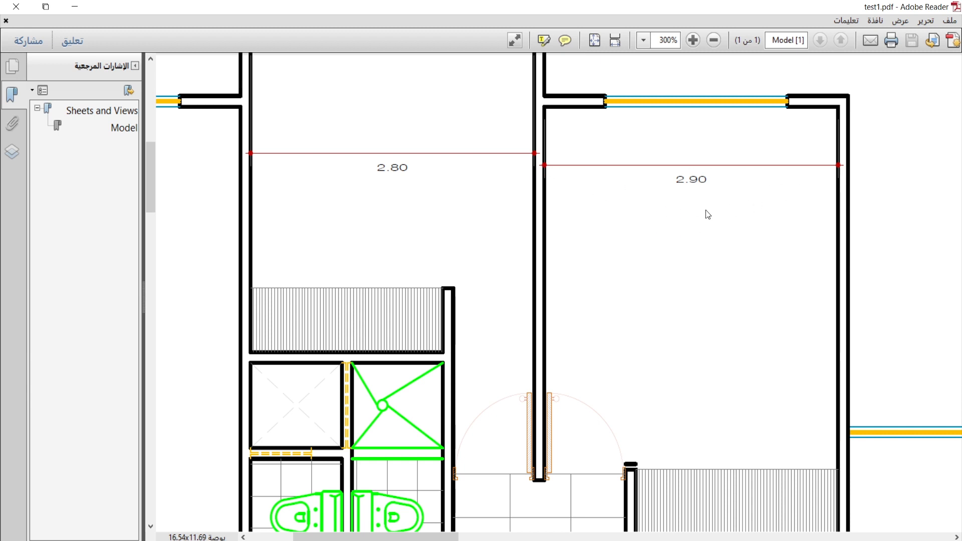
pyautogui.keyDown('ctrl'); pyautogui.scroll(-2, 705, 210); pyautogui.keyUp('ctrl')
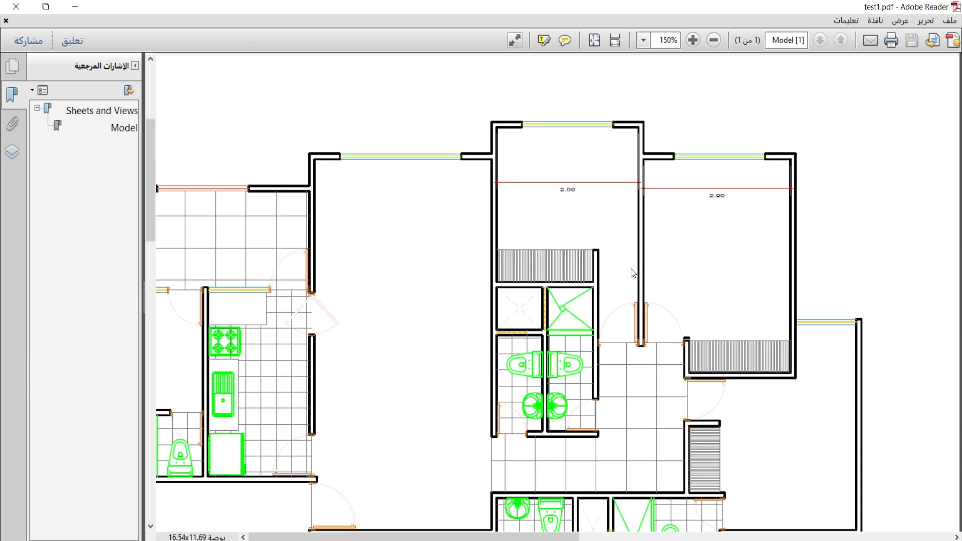
# Switch back to Drawing2 in AutoCAD and examine the same two labelled room widths on the imported plan.
pyautogui.moveTo(638, 534)
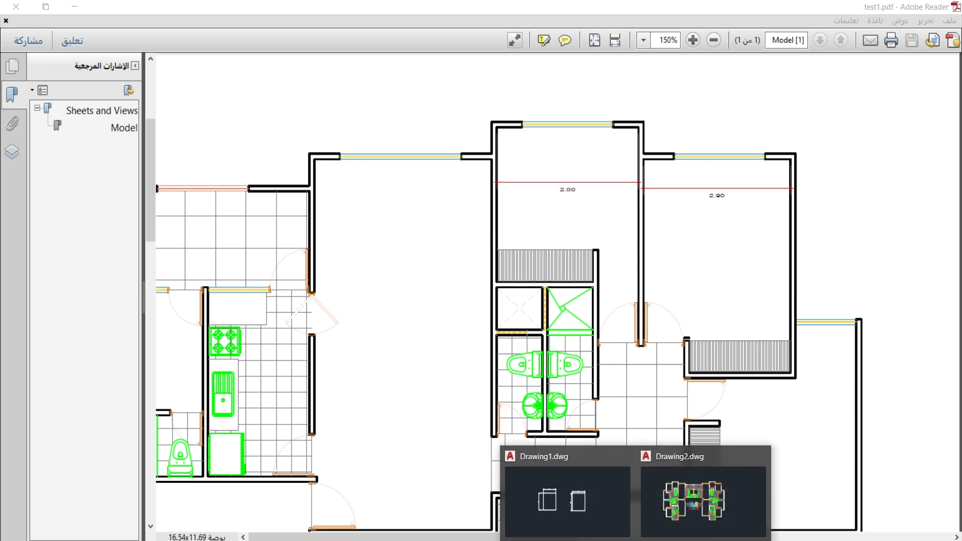
pyautogui.click(690, 512)
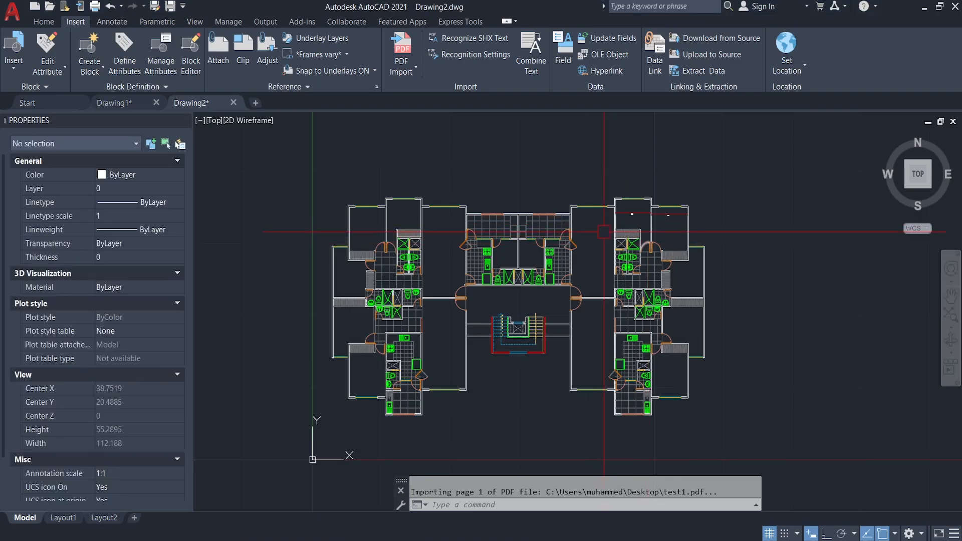
pyautogui.scroll(5, 643, 244)
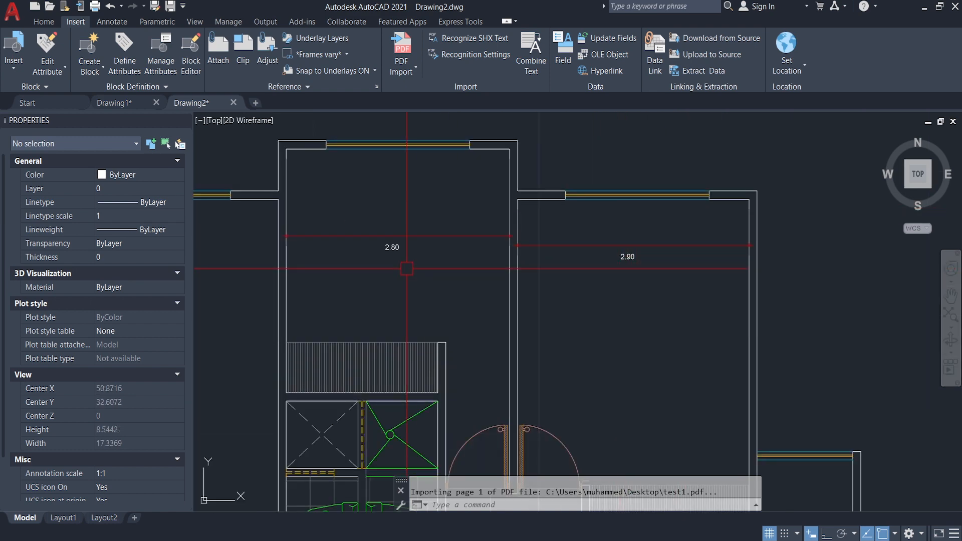
pyautogui.moveTo(558, 219); pyautogui.dragTo(525, 223, button='middle')
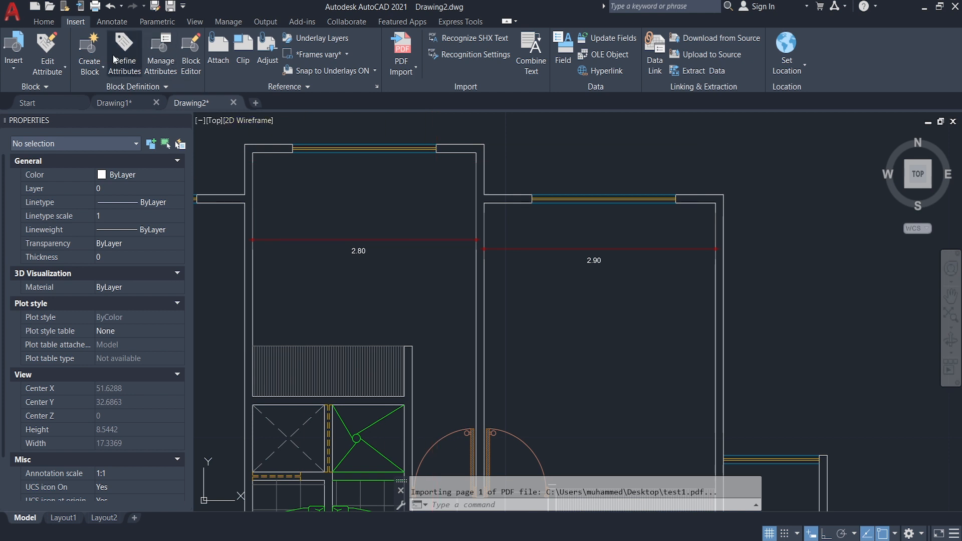
pyautogui.click(47, 22)
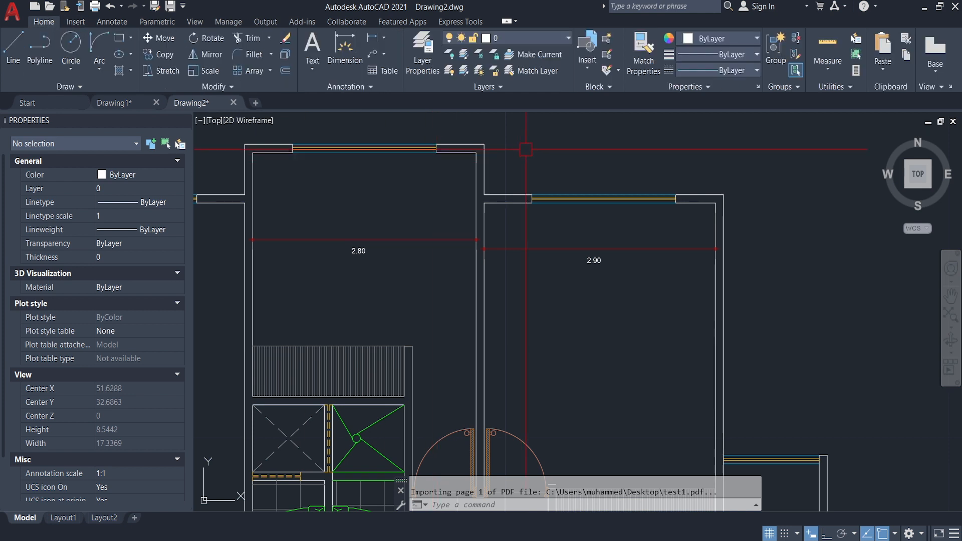
pyautogui.scroll(2, 610, 235)
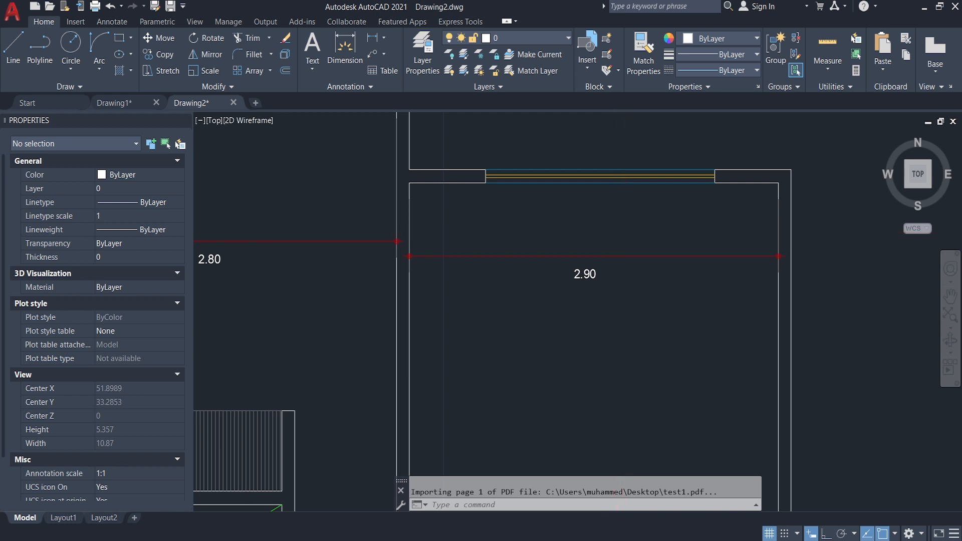
pyautogui.scroll(-2, 624, 232)
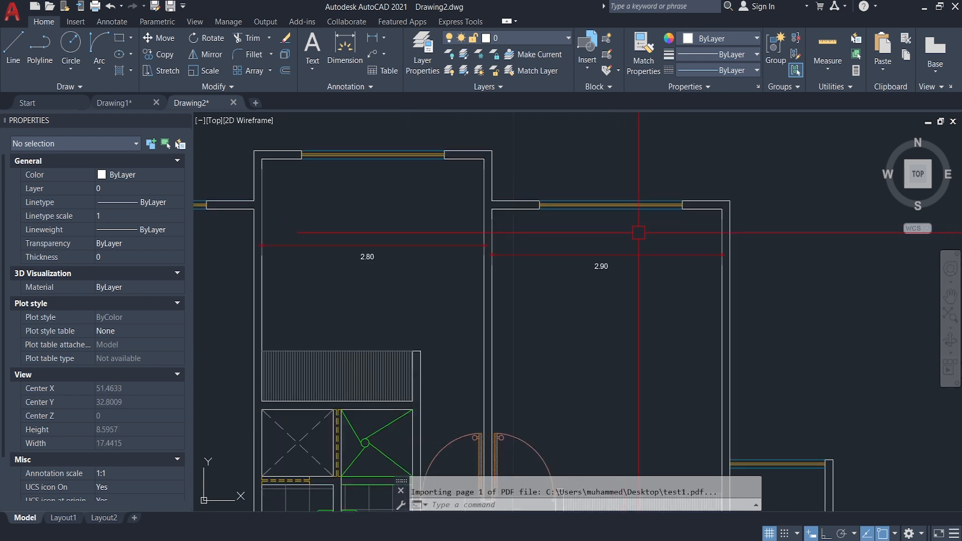
# Add a linear dimension across the inside width of the room labelled 2.90, between its upper inner wall corners.
pyautogui.click(372, 40)
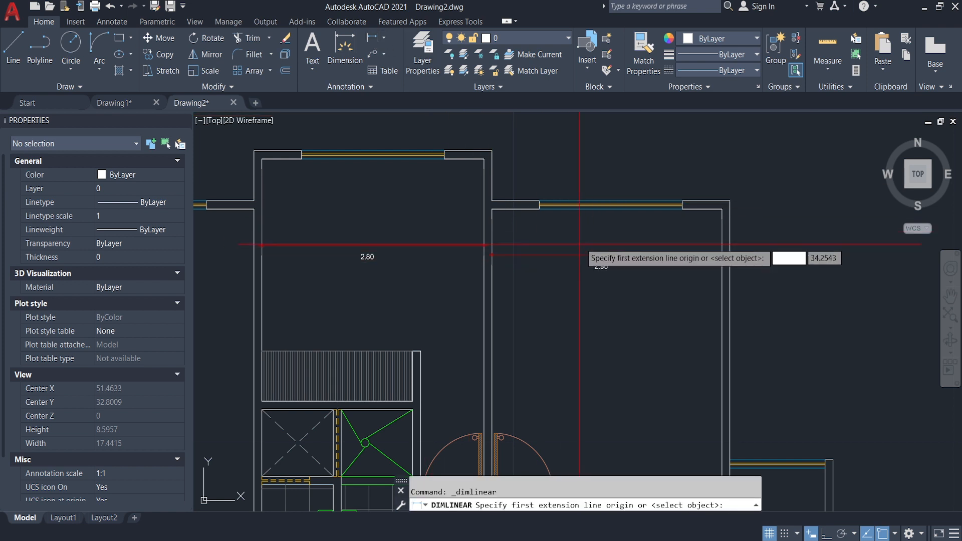
pyautogui.scroll(2, 538, 225)
pyautogui.click(427, 203)
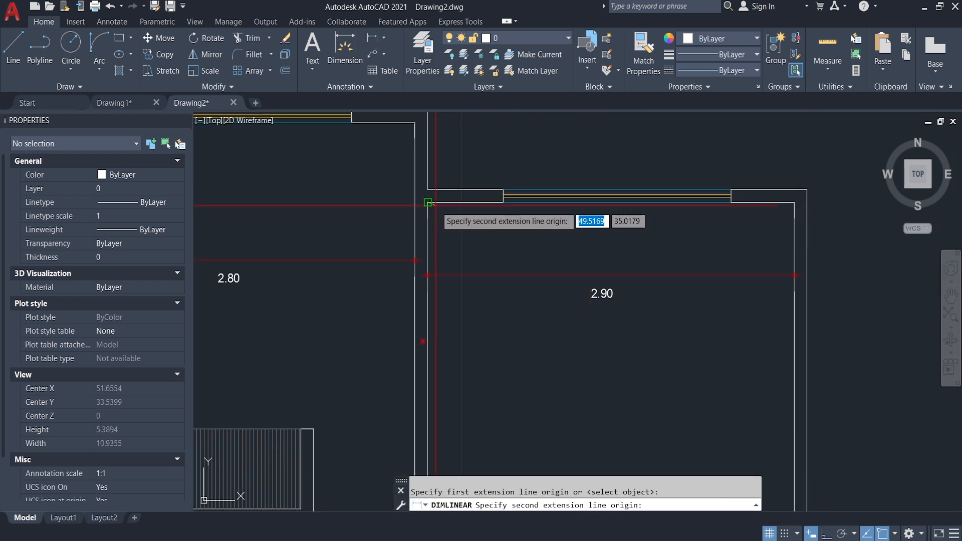
pyautogui.click(794, 202)
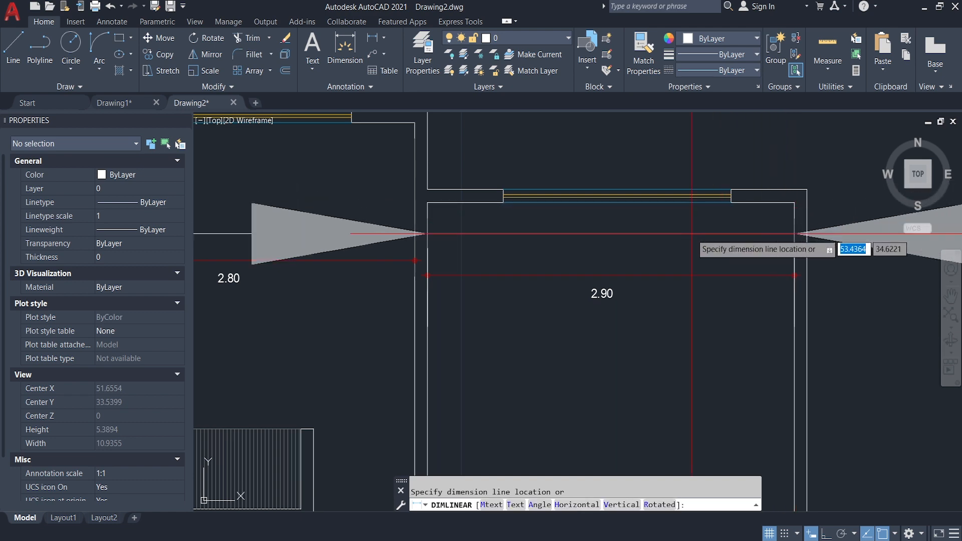
pyautogui.scroll(-4, 661, 242)
pyautogui.scroll(-1, 660, 242)
pyautogui.moveTo(661, 242); pyautogui.dragTo(583, 251, button='middle')
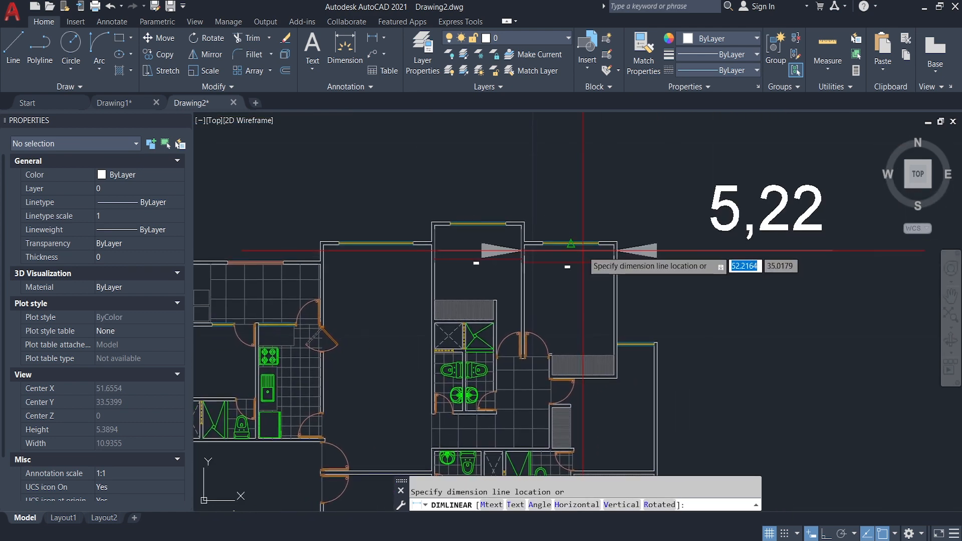
pyautogui.scroll(1, 585, 250)
pyautogui.click(585, 250)
pyautogui.scroll(-2, 582, 261)
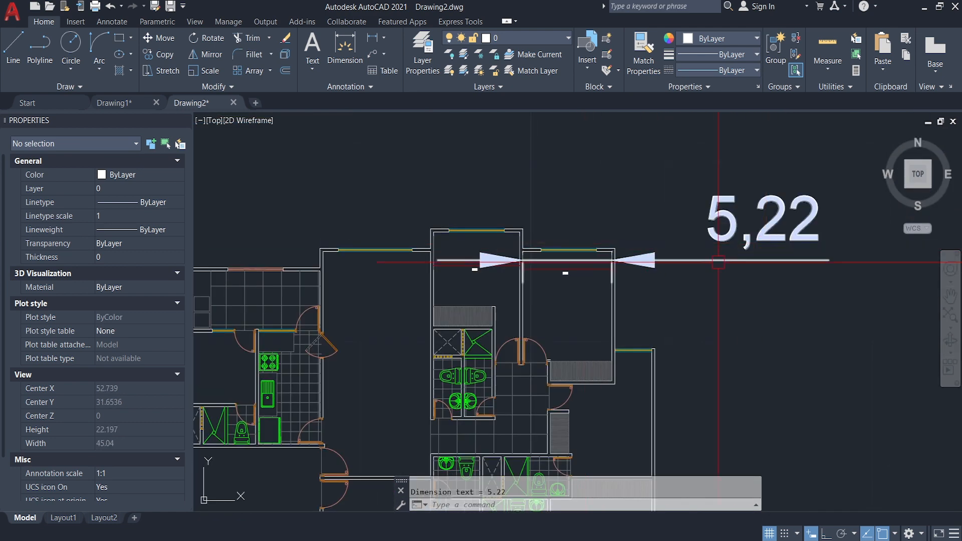
# Compare the added linear dimension with the room's 2.90 label and delete the added dimension.
pyautogui.scroll(2, 771, 232)
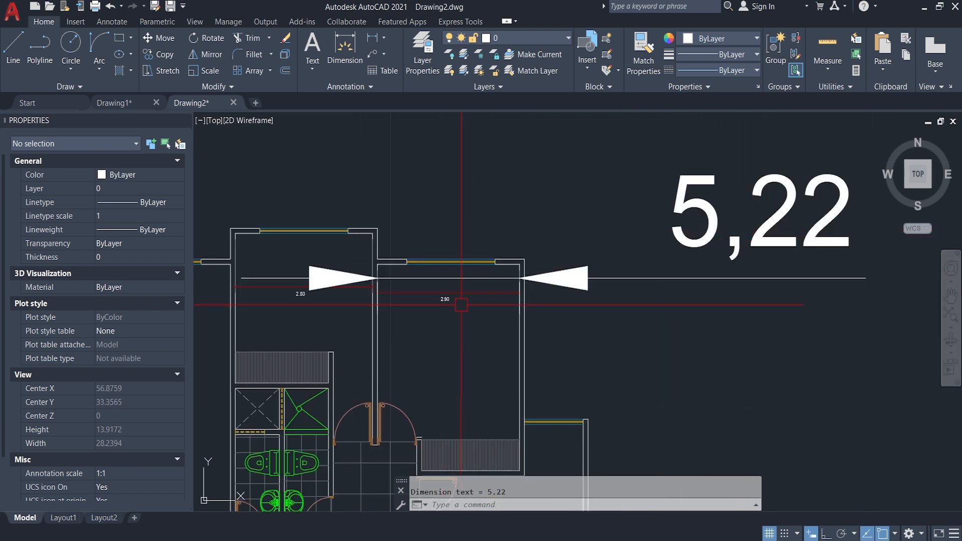
pyautogui.scroll(-2, 549, 226)
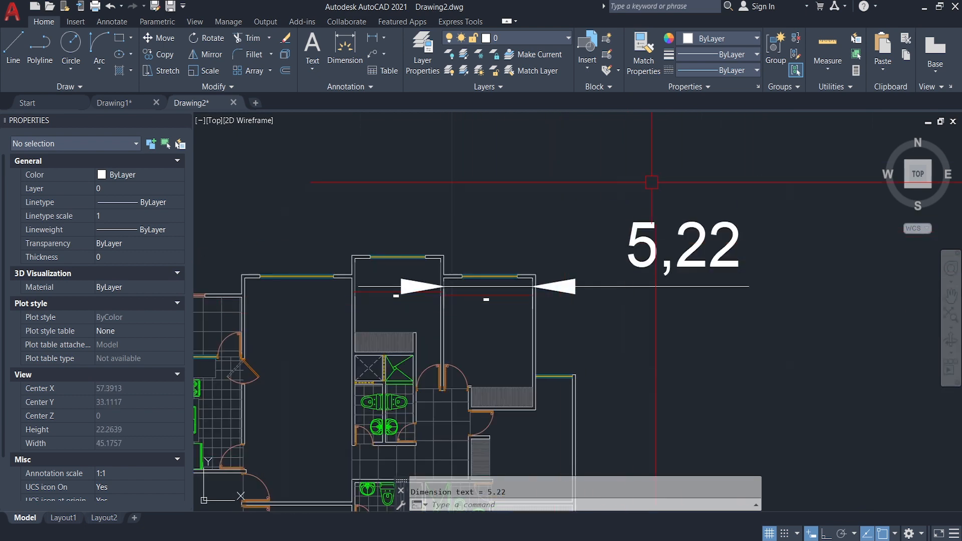
pyautogui.scroll(-4, 652, 182)
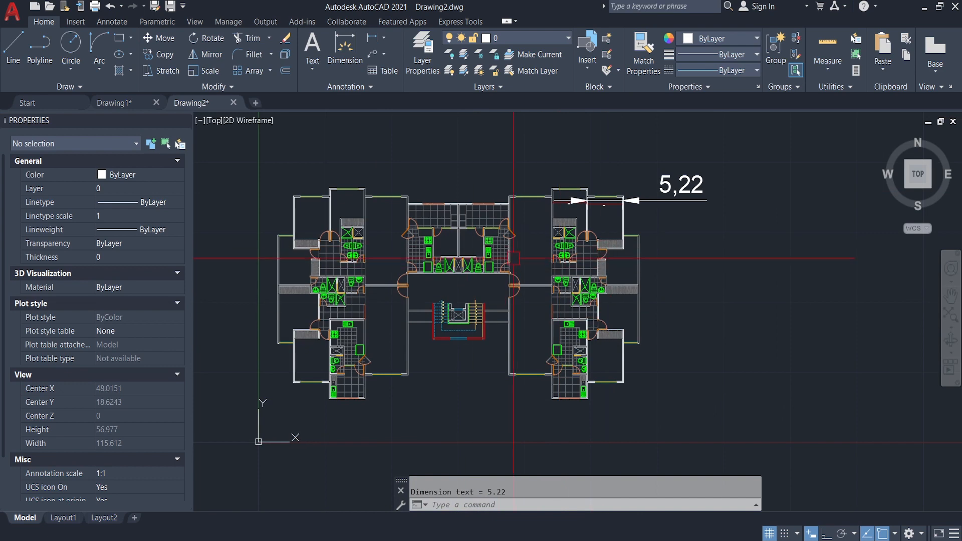
pyautogui.scroll(2, 632, 191)
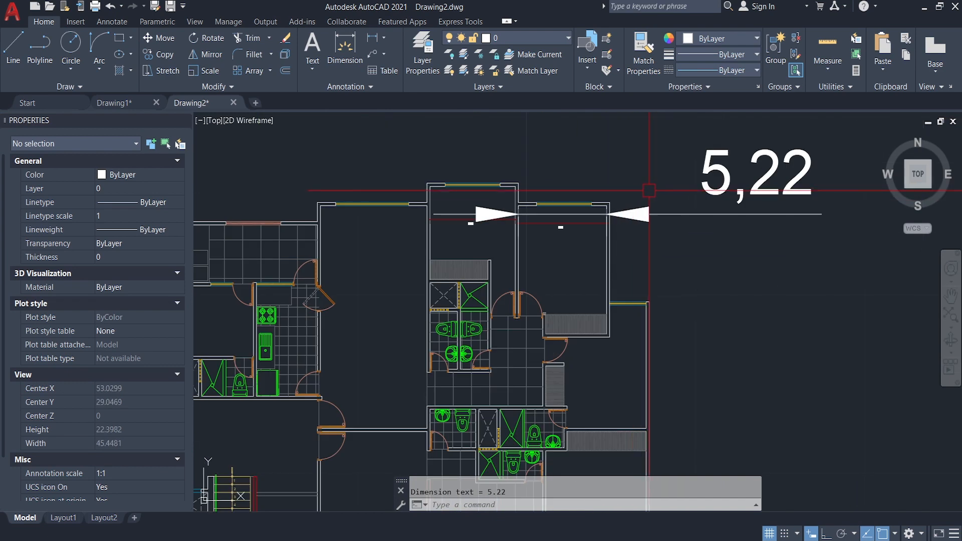
pyautogui.scroll(2, 659, 193)
pyautogui.scroll(2, 656, 192)
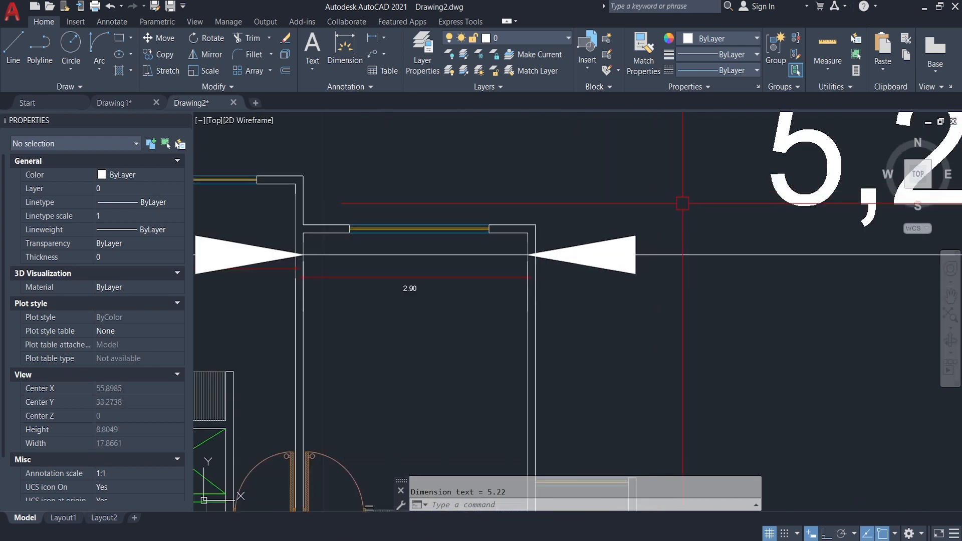
pyautogui.click(639, 232)
pyautogui.click(642, 252)
pyautogui.click(638, 276)
pyautogui.press('Delete')
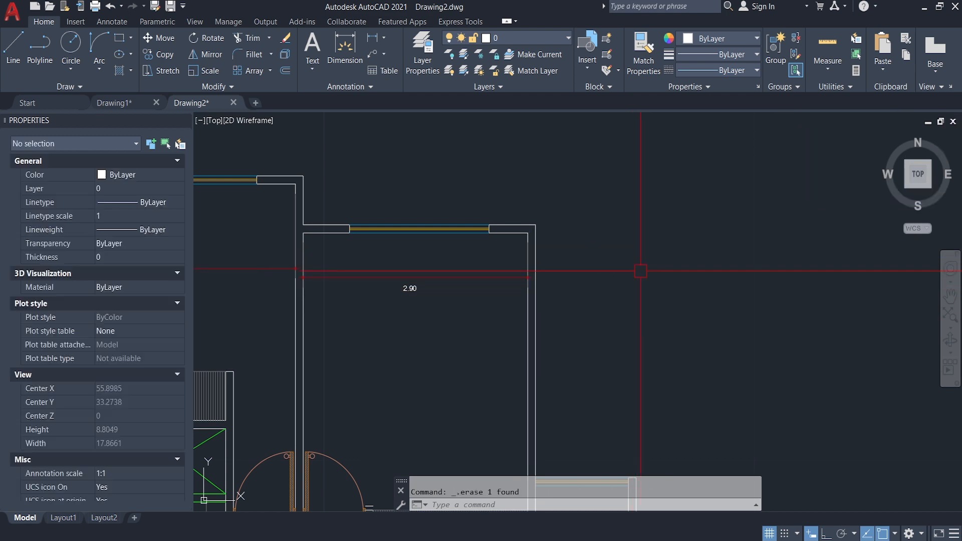
# Start scaling the entire floor plan, selecting all its objects and setting a base point near the plan's centre.
pyautogui.scroll(-8, 619, 192)
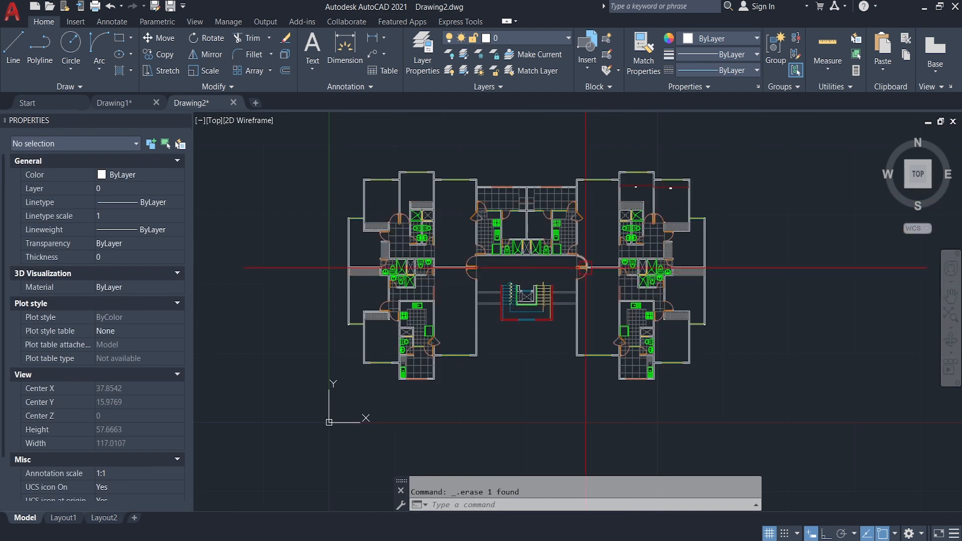
pyautogui.write('sc')
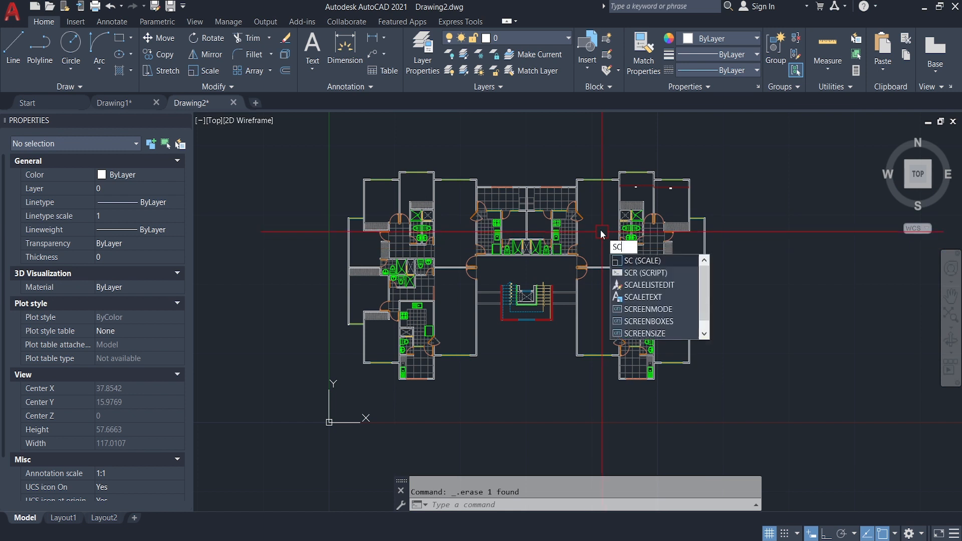
pyautogui.press('Return')
pyautogui.click(756, 134)
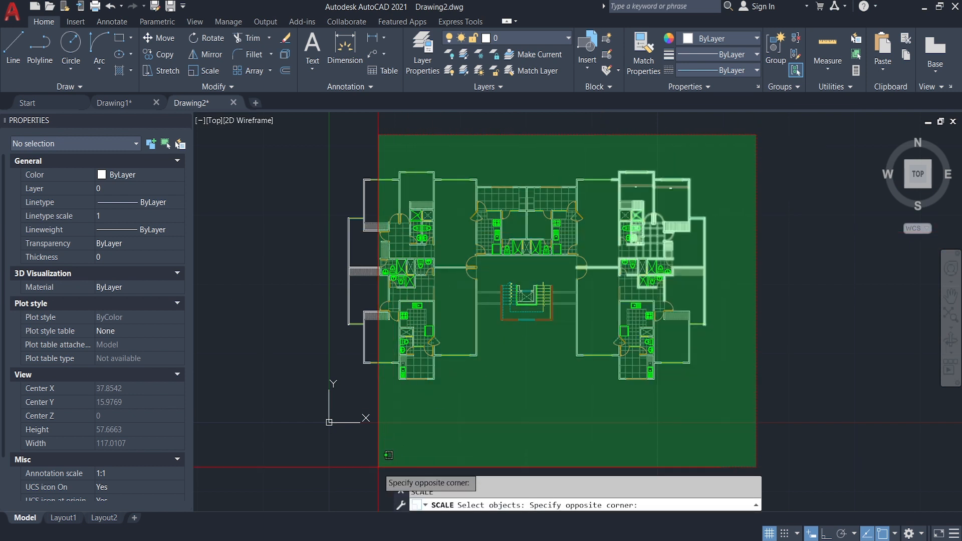
pyautogui.click(330, 426)
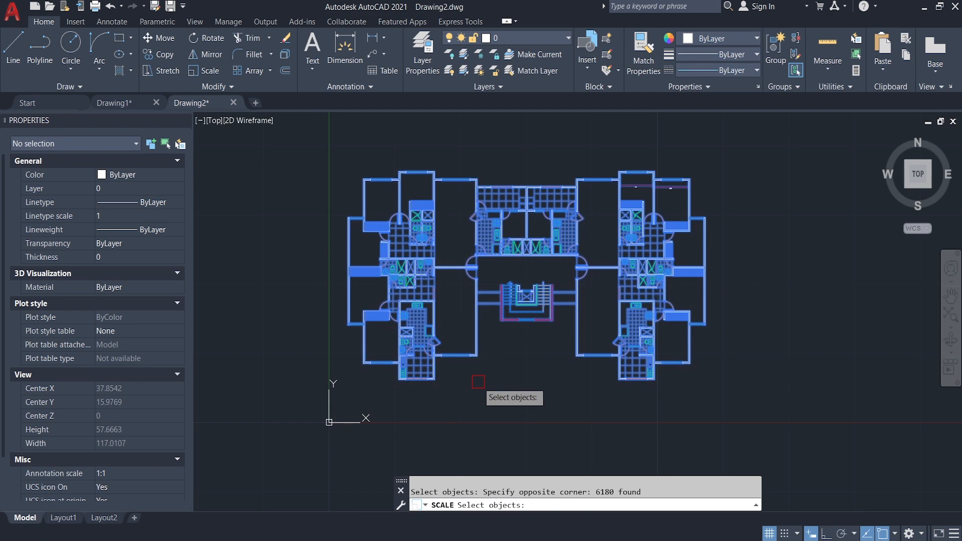
pyautogui.press('Return')
pyautogui.click(532, 269)
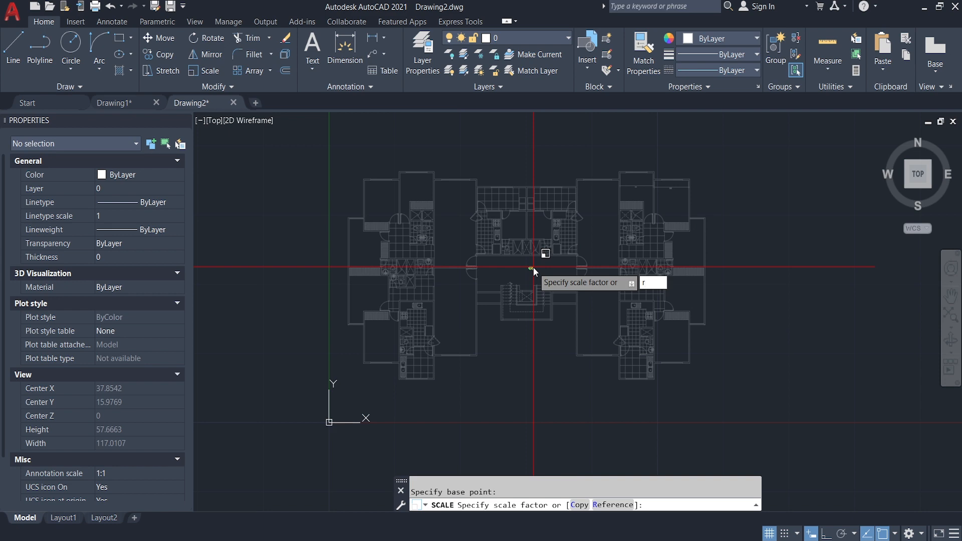
# Scale by Reference, taking the inside width of the room labelled 2.90 as the reference length and 2.9 as the new length.
pyautogui.write('r')
pyautogui.press('Return')
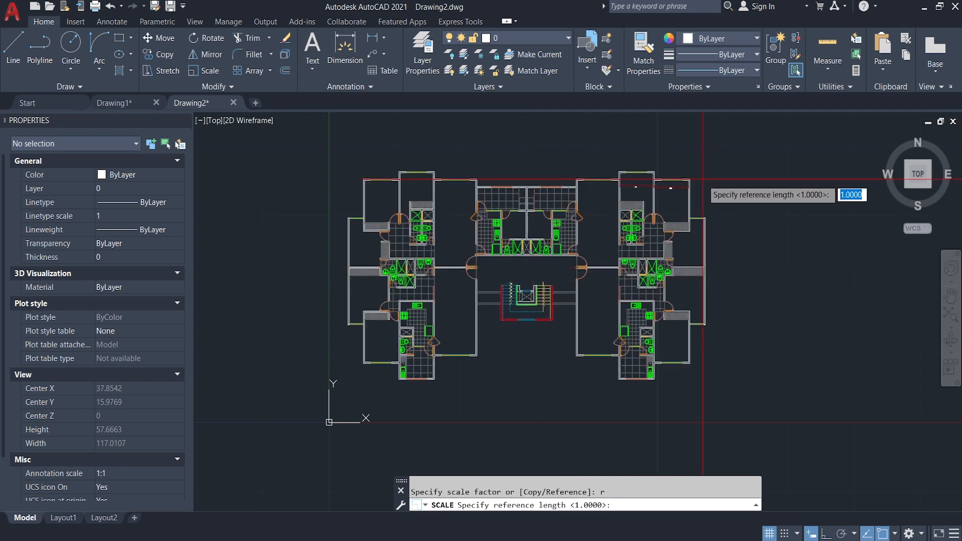
pyautogui.scroll(6, 642, 165)
pyautogui.scroll(4, 642, 164)
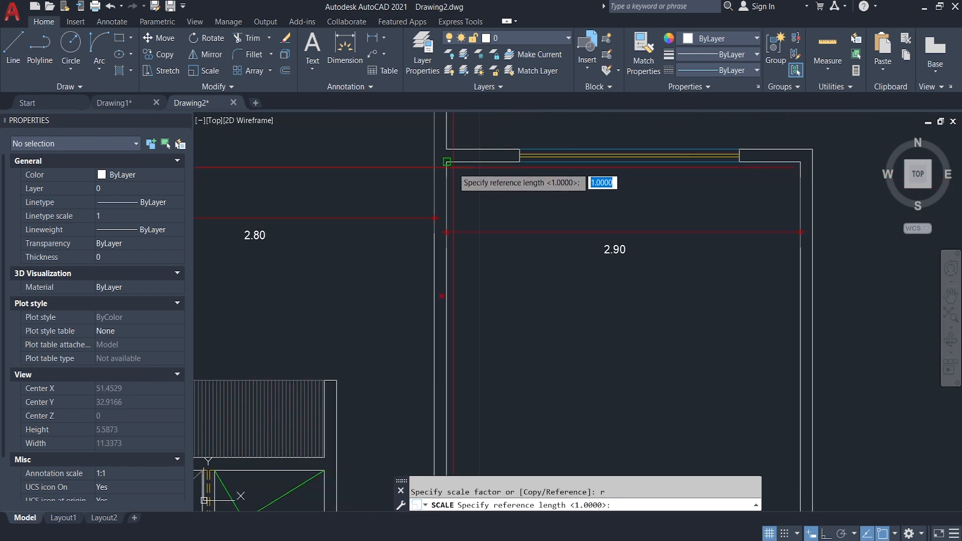
pyautogui.click(551, 162)
pyautogui.scroll(4, 689, 222)
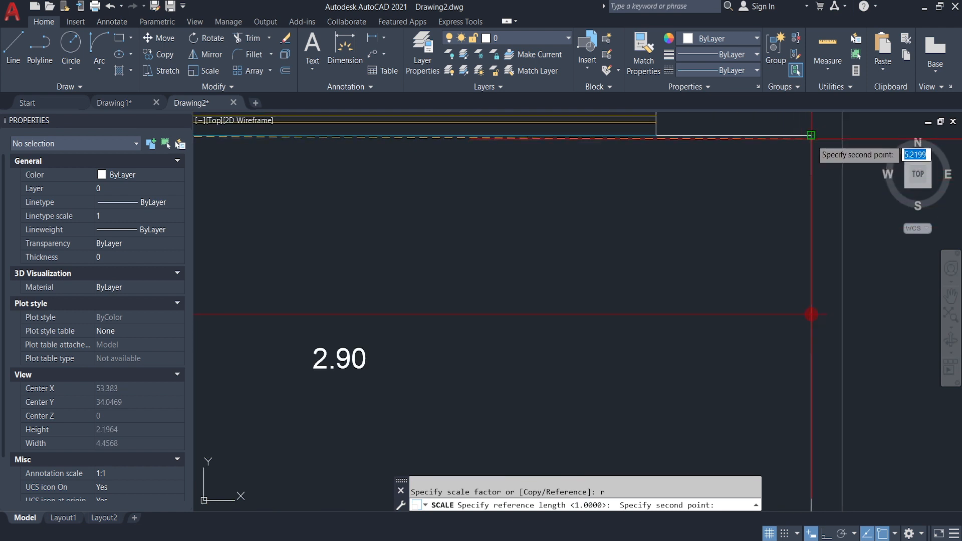
pyautogui.click(812, 315)
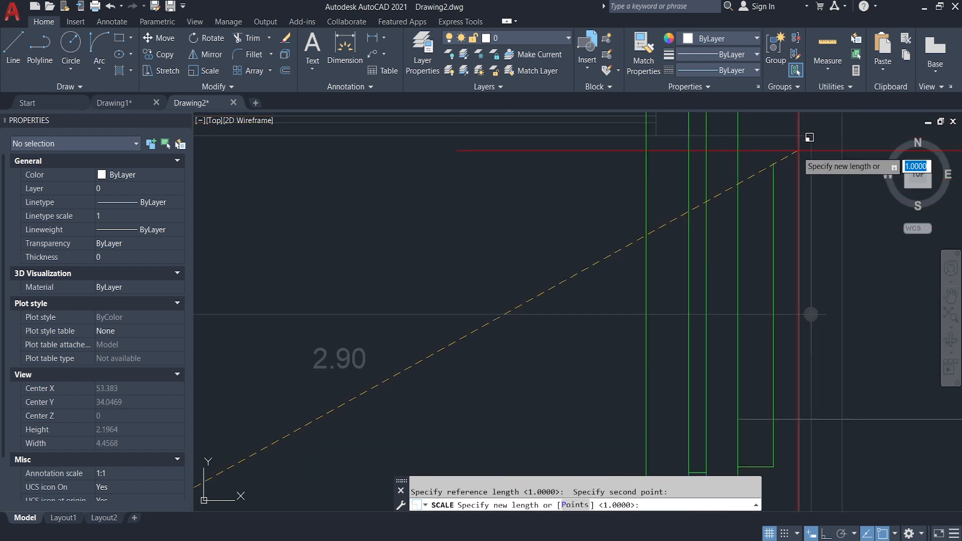
pyautogui.write('2.9')
pyautogui.press('Return')
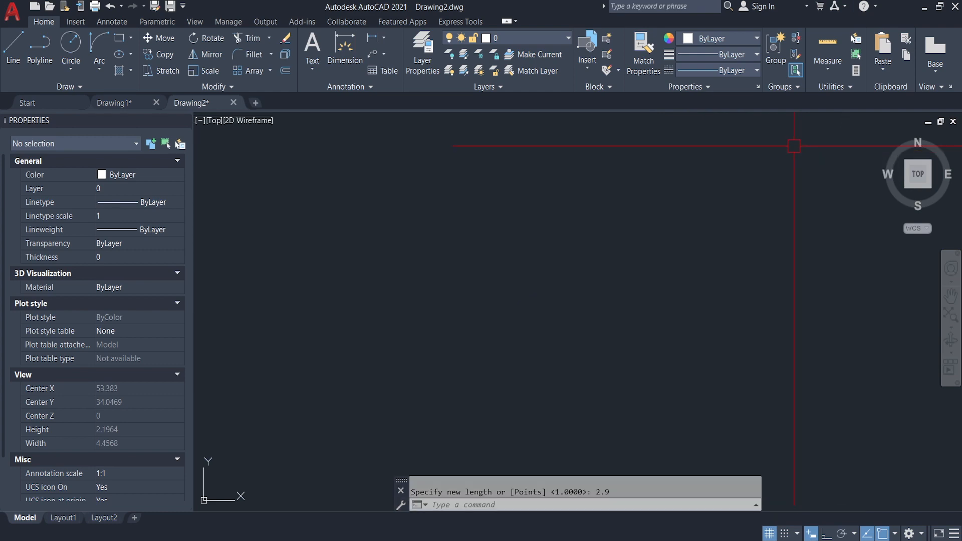
# Check the inside width of the room labelled 2.90 with a trial linear dimension, then cancel it without placing it.
pyautogui.scroll(-7, 640, 269)
pyautogui.scroll(2, 477, 333)
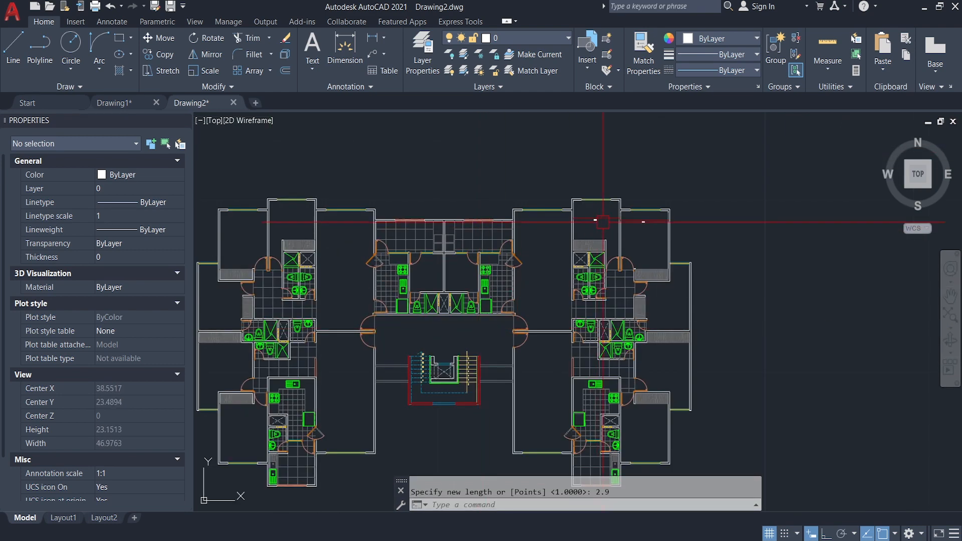
pyautogui.scroll(6, 603, 222)
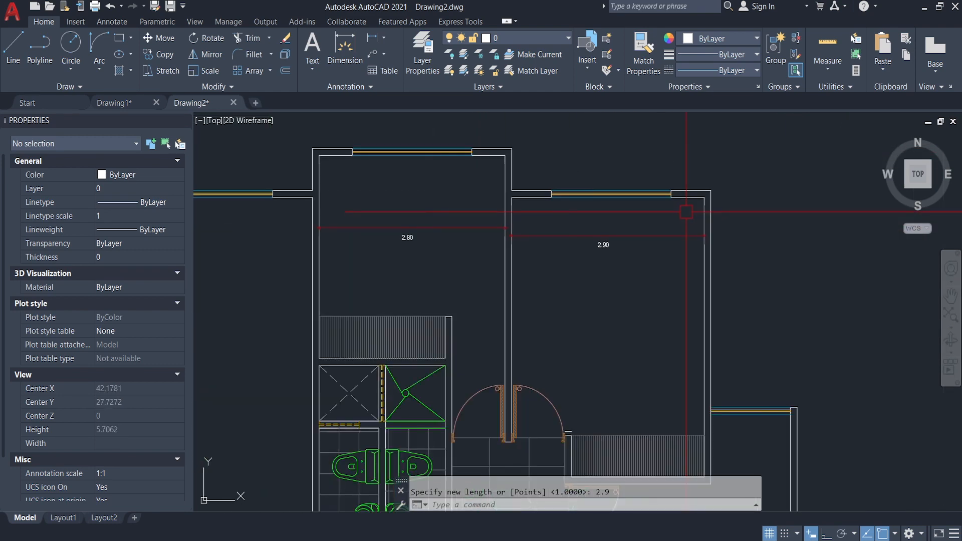
pyautogui.click(373, 38)
pyautogui.click(273, 195)
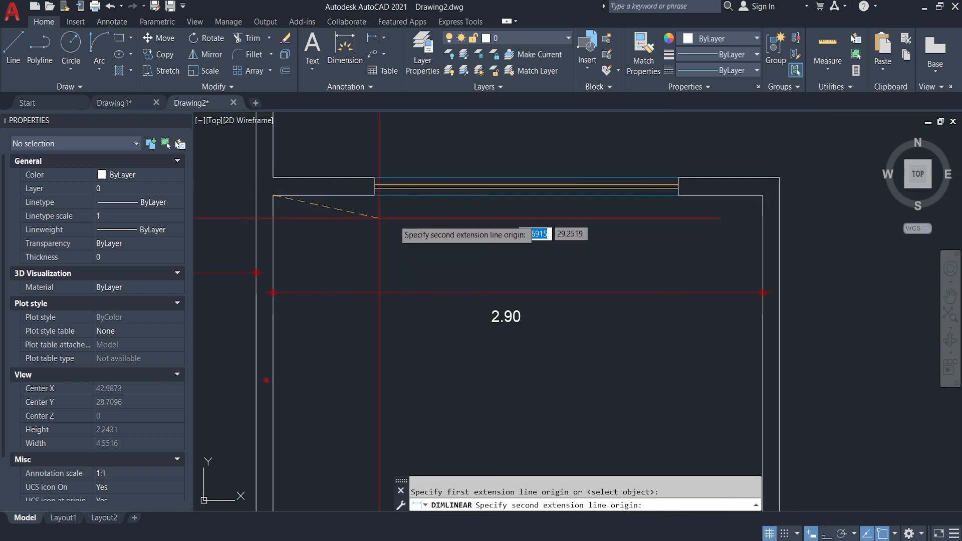
pyautogui.click(763, 195)
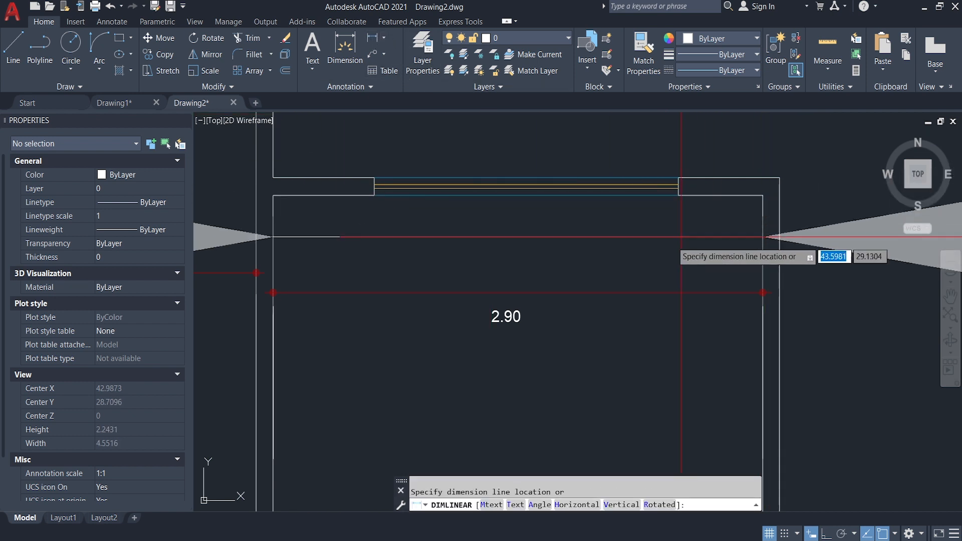
pyautogui.scroll(-6, 763, 201)
pyautogui.moveTo(595, 245); pyautogui.dragTo(467, 279, button='middle')
pyautogui.scroll(1, 553, 243)
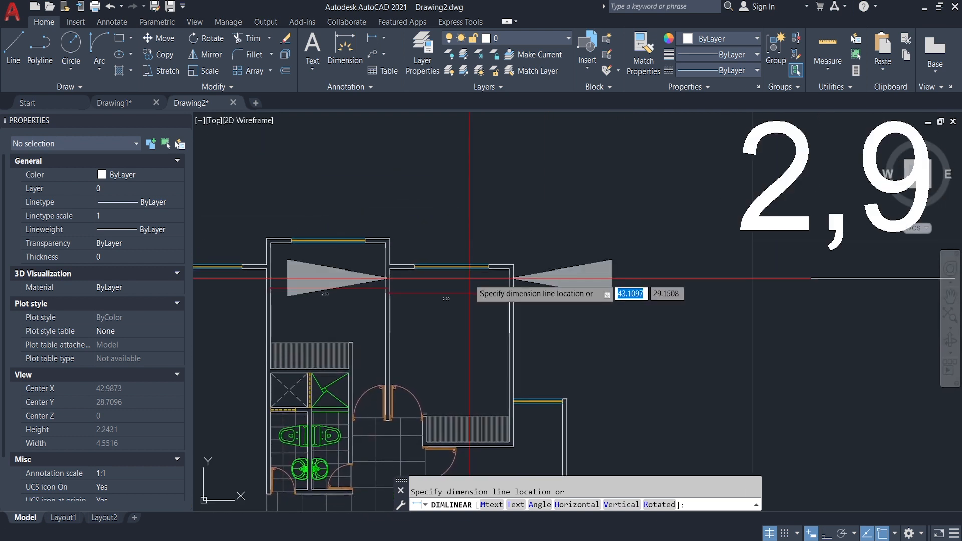
pyautogui.press('Escape')
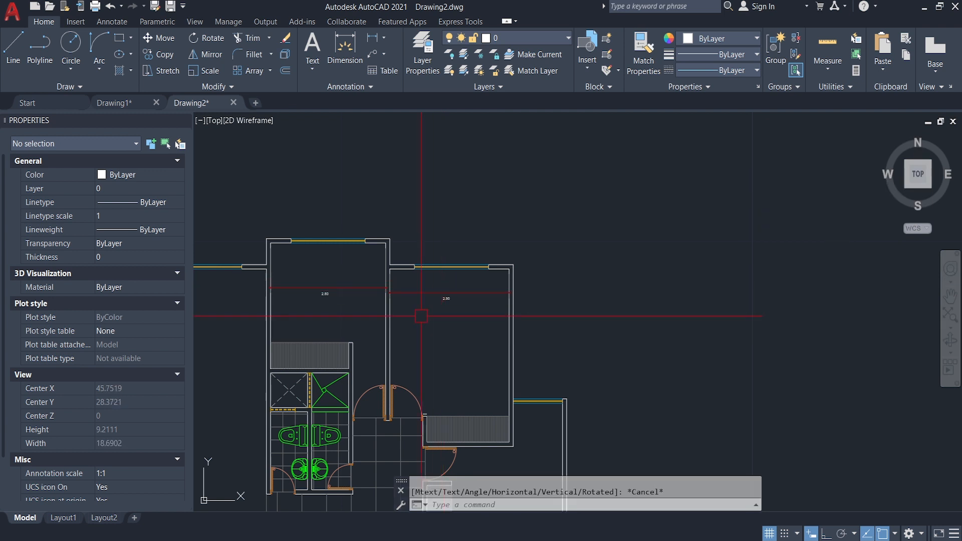
# Add a linear dimension across the inside width of the room labelled 2.80, placing it above the room's outer wall.
pyautogui.moveTo(362, 264); pyautogui.dragTo(543, 252, button='middle')
pyautogui.scroll(4, 540, 251)
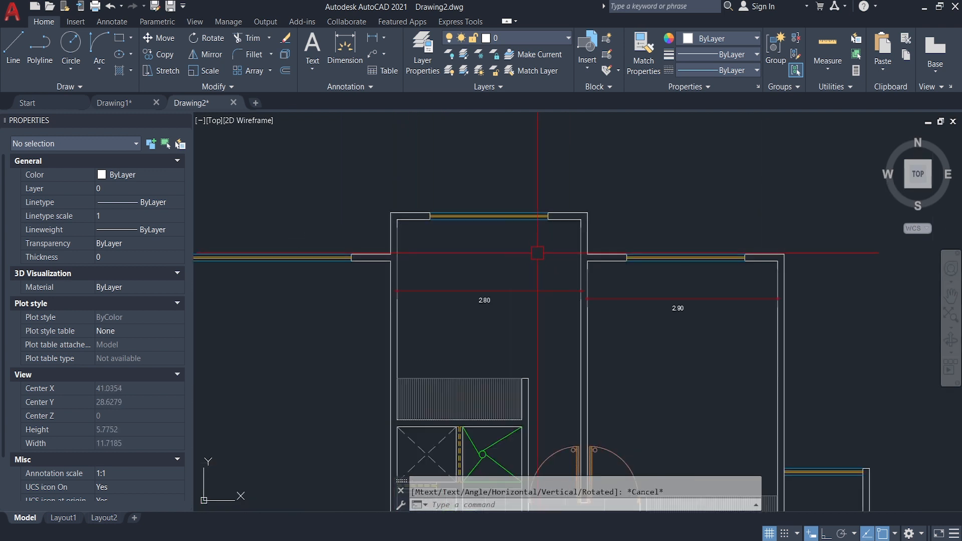
pyautogui.press('space')
pyautogui.click(610, 199)
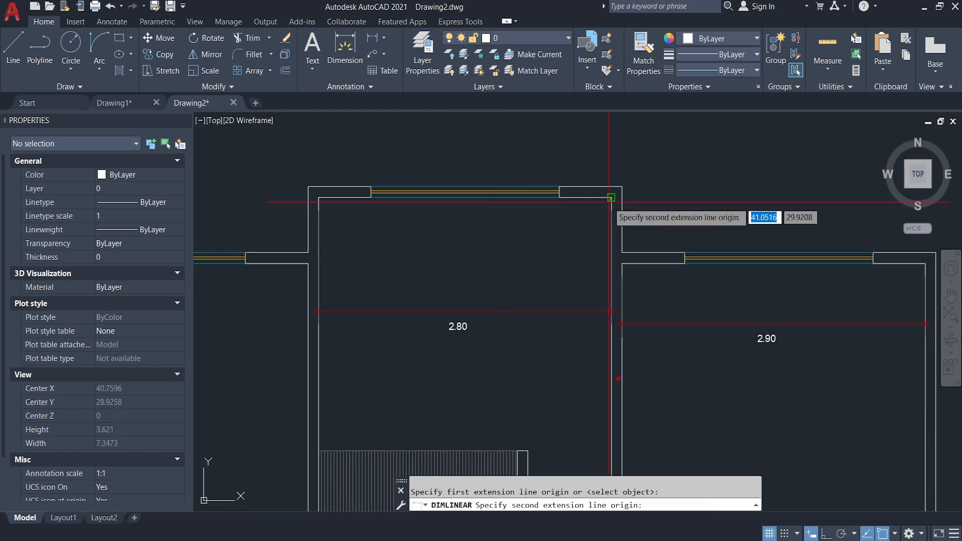
pyautogui.click(319, 199)
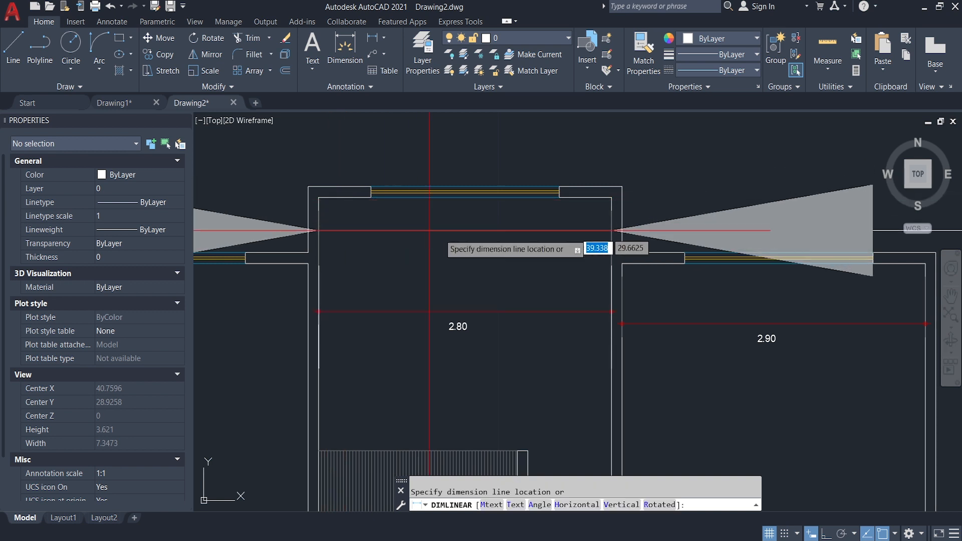
pyautogui.scroll(-5, 582, 265)
pyautogui.moveTo(580, 257); pyautogui.dragTo(583, 250, button='middle')
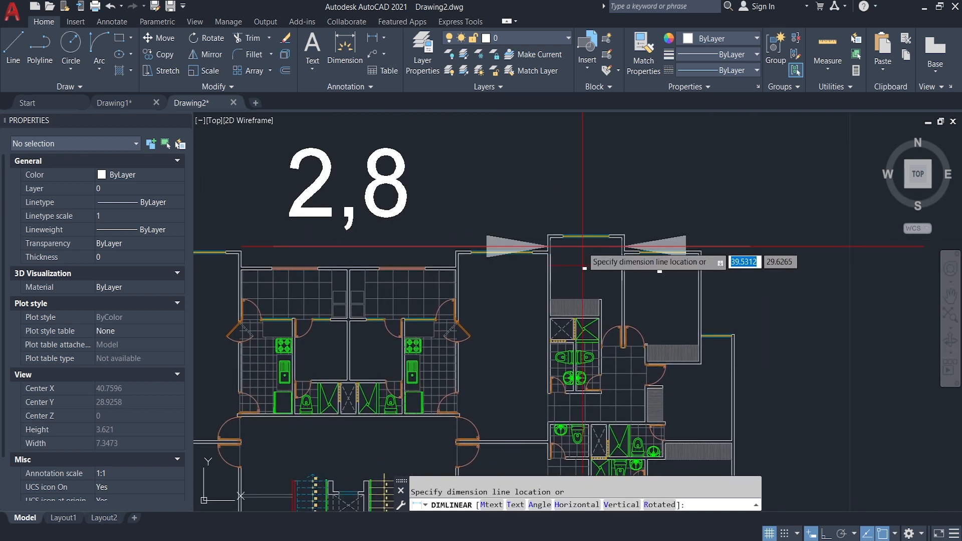
pyautogui.click(580, 205)
pyautogui.press('Escape')
# Modify the ISO-25 dimension style to use an overall scale of 0.1 and close the style manager.
pyautogui.scroll(-4, 577, 211)
pyautogui.scroll(2, 535, 177)
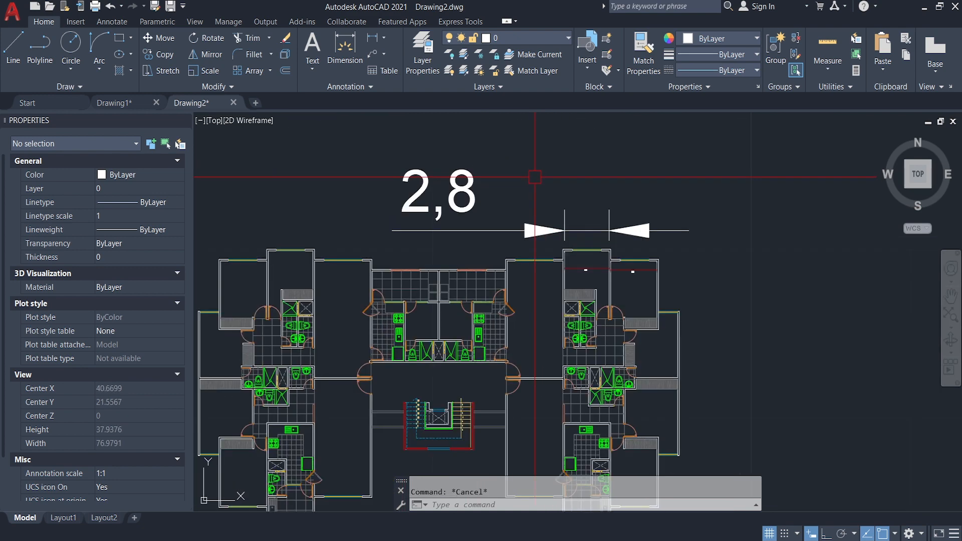
pyautogui.moveTo(556, 181); pyautogui.dragTo(588, 152, button='middle')
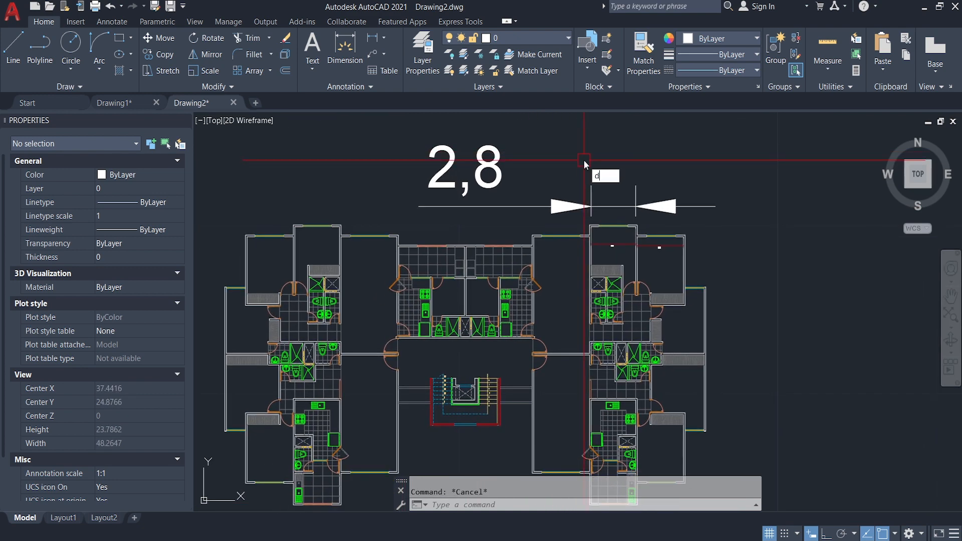
pyautogui.press('Return')
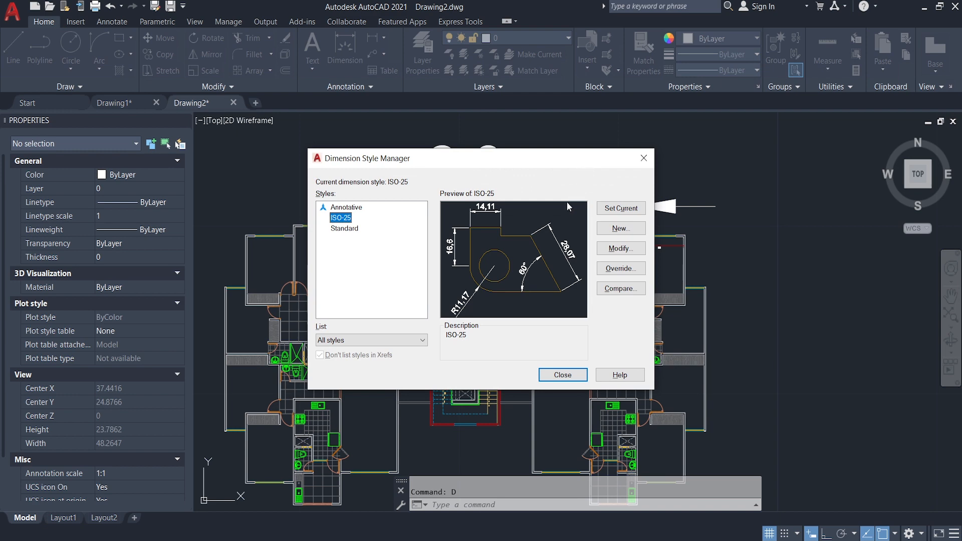
pyautogui.click(626, 253)
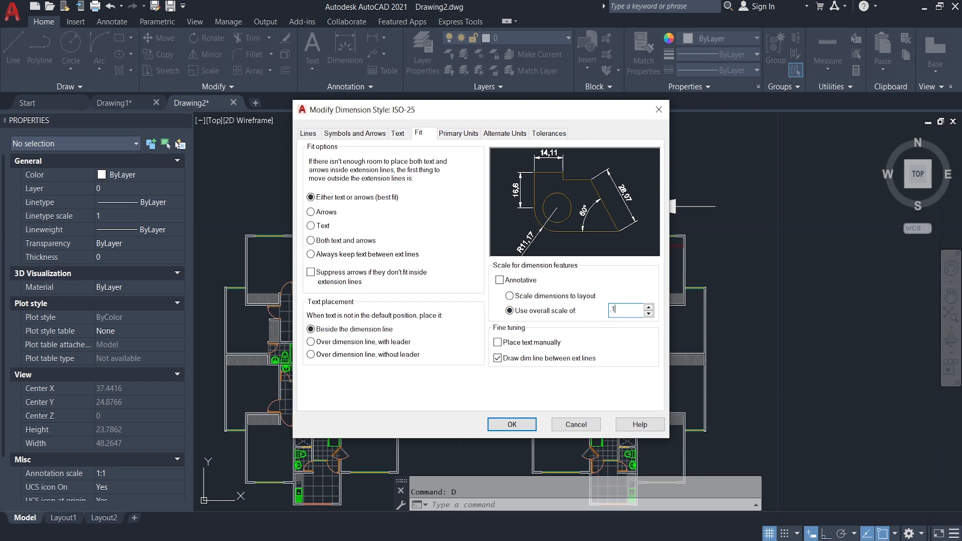
pyautogui.click(512, 425)
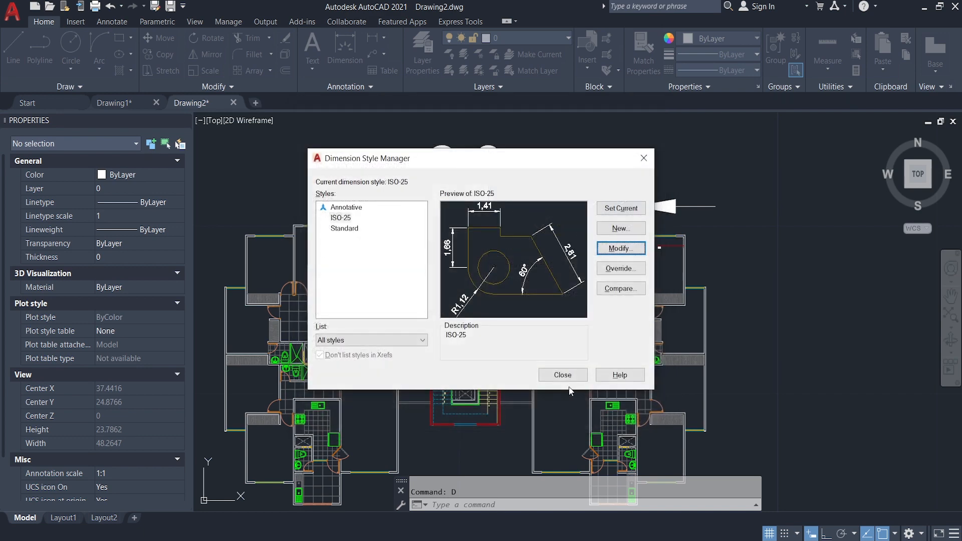
pyautogui.click(562, 376)
# Add a linear dimension across the inside width of the room labelled 2.90, placing it above the room's window wall.
pyautogui.scroll(6, 634, 200)
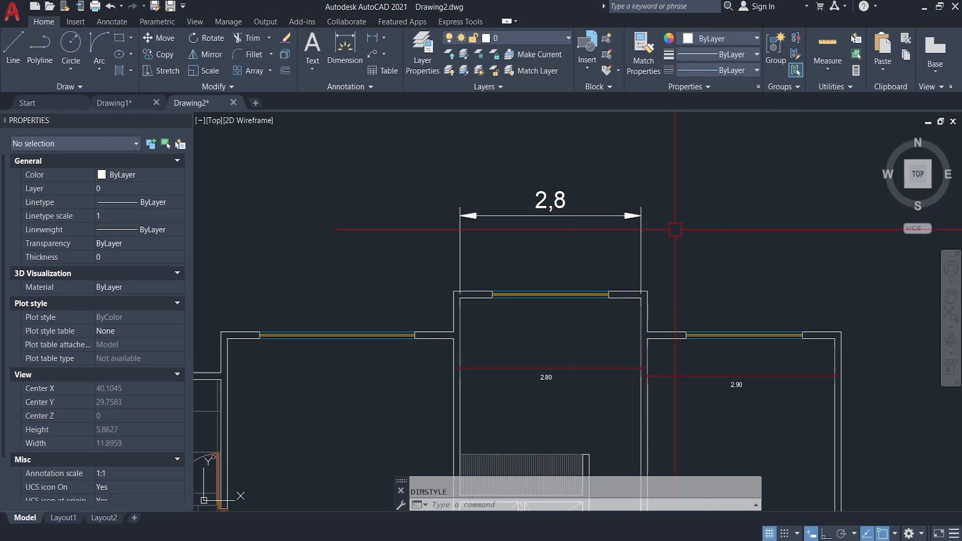
pyautogui.moveTo(683, 228)
pyautogui.mouseDown(button='middle')
pyautogui.moveTo(668, 204)
pyautogui.moveTo(610, 205)
pyautogui.mouseUp(button='middle')
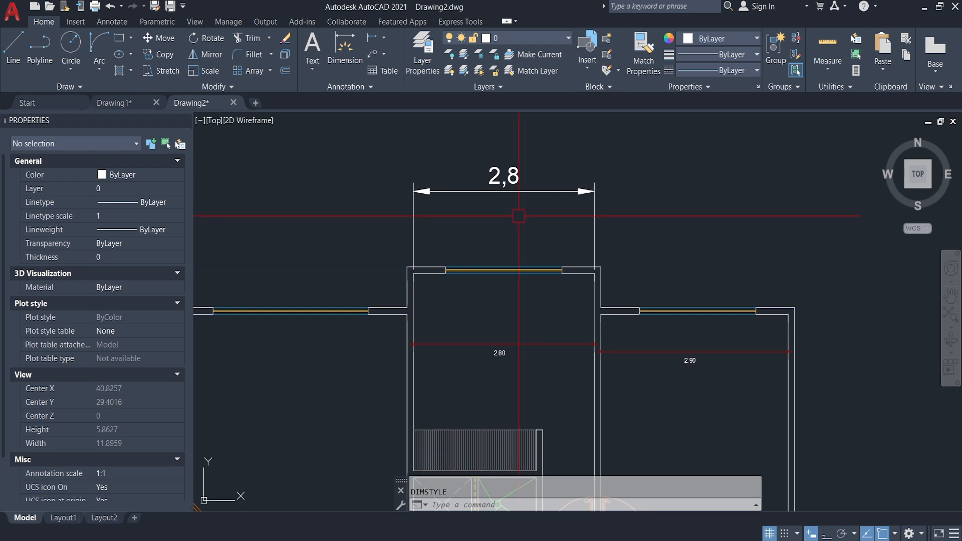
pyautogui.moveTo(645, 249); pyautogui.dragTo(615, 225, button='middle')
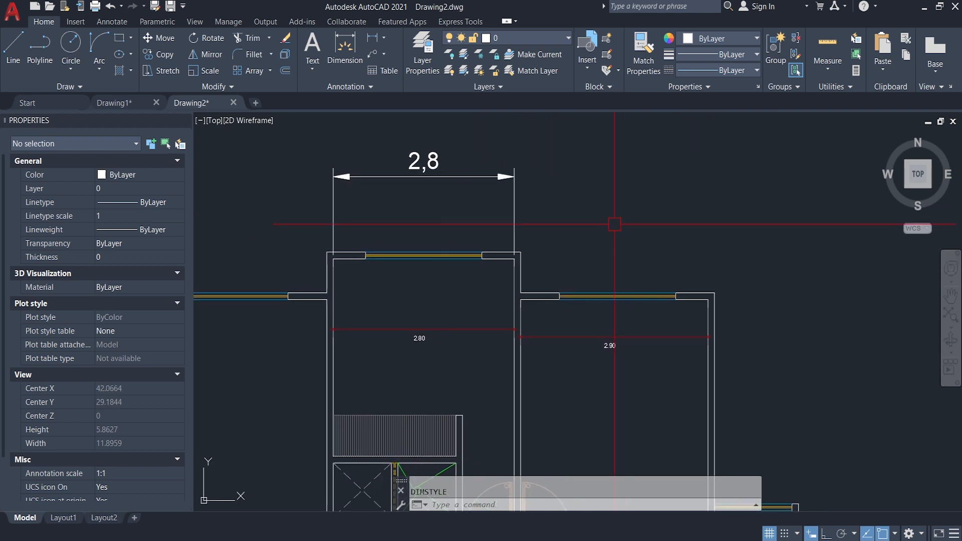
pyautogui.click(368, 43)
pyautogui.click(522, 300)
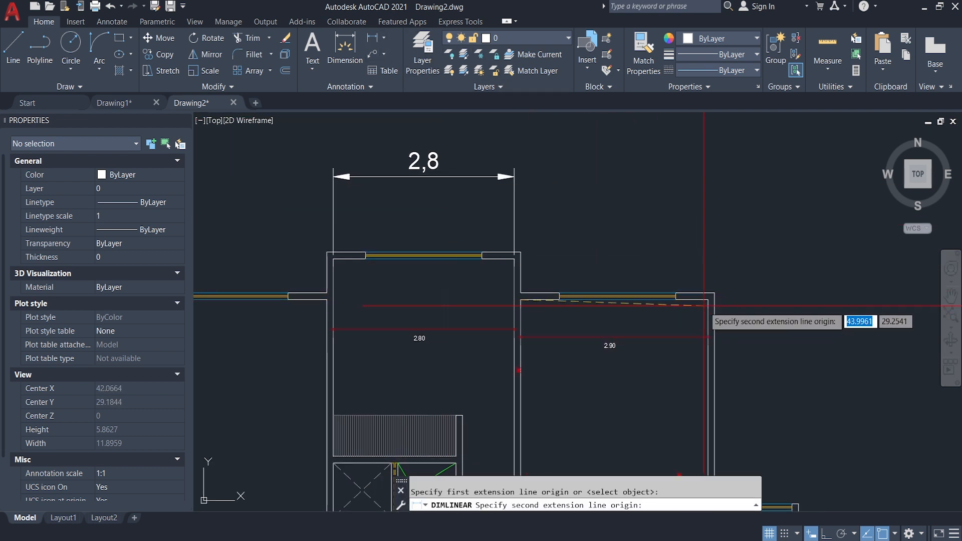
pyautogui.click(708, 300)
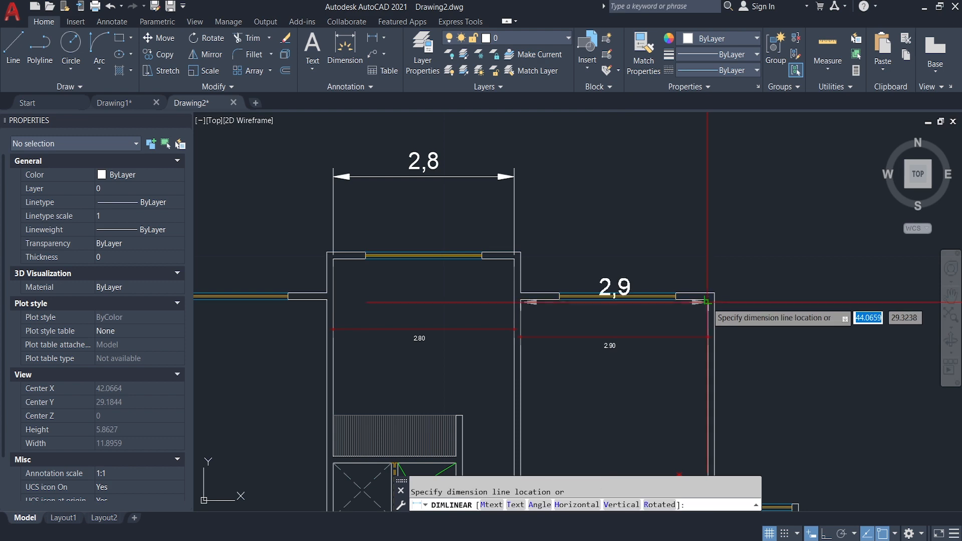
pyautogui.click(720, 217)
pyautogui.press('Escape')
# Compare the two added dimensions with the 2.80 and 2.90 room labels on the scaled floor plan.
pyautogui.scroll(-4, 707, 224)
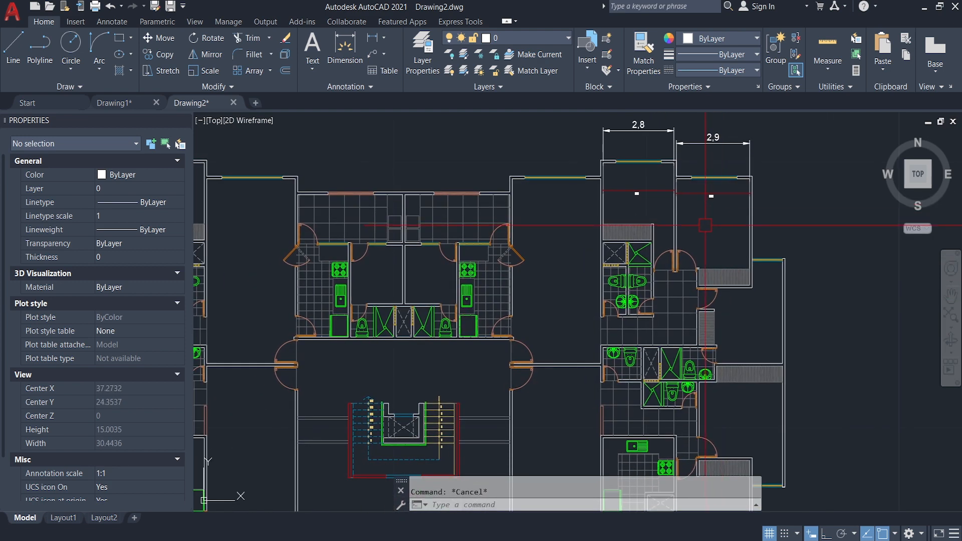
pyautogui.scroll(2, 738, 173)
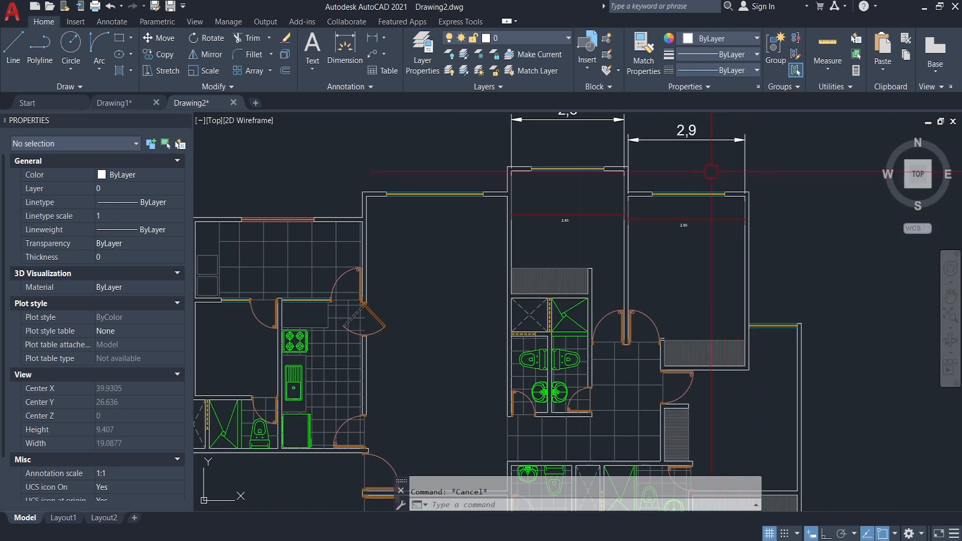
pyautogui.moveTo(711, 172); pyautogui.dragTo(689, 217, button='middle')
pyautogui.scroll(2, 718, 201)
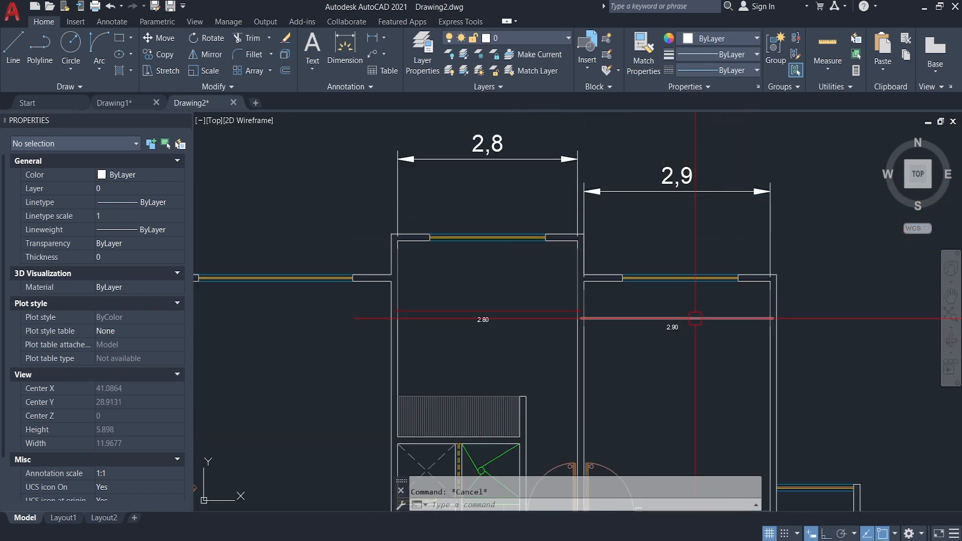
pyautogui.scroll(-2, 679, 195)
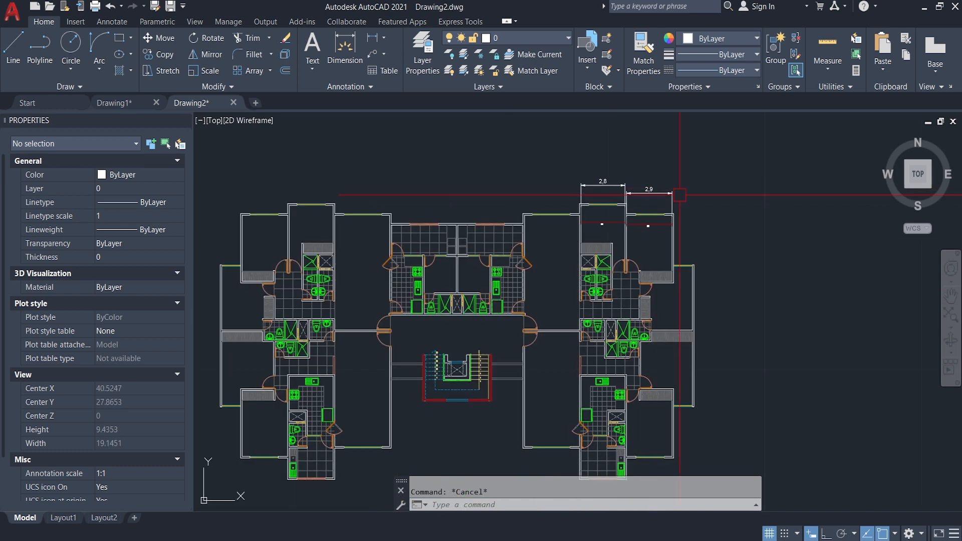
pyautogui.scroll(6, 648, 226)
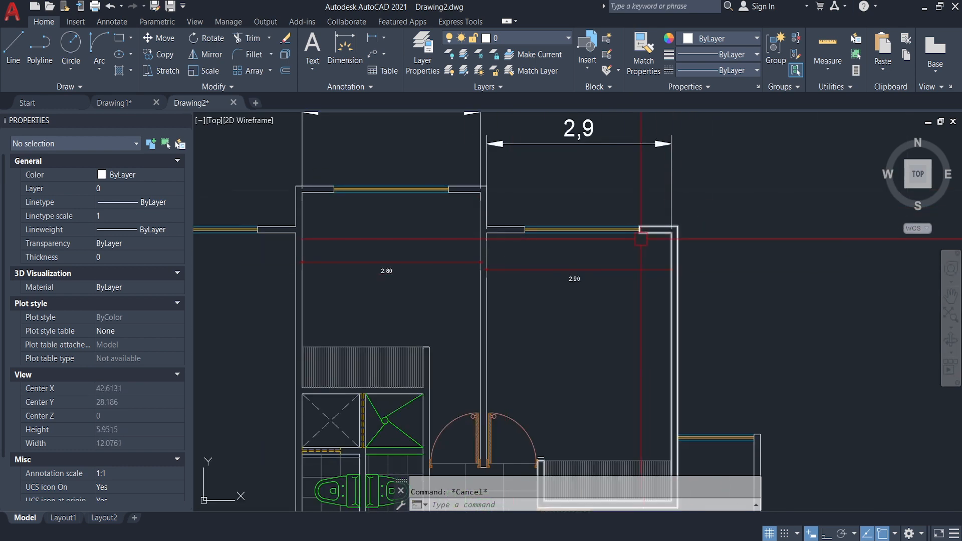
# Switch to Drawing1 and explode the dimensioned square nearest the bathroom plan into separate lines.
pyautogui.scroll(-4, 648, 237)
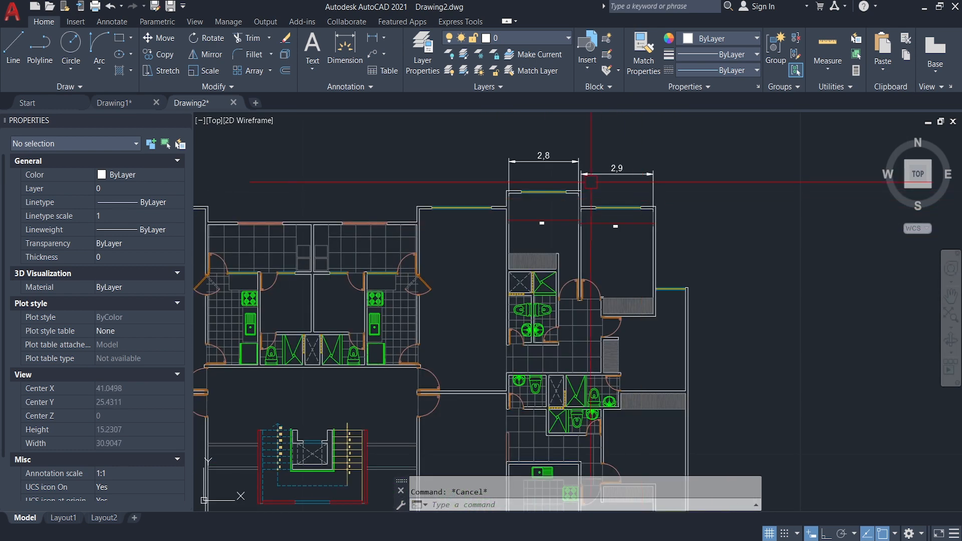
pyautogui.click(122, 103)
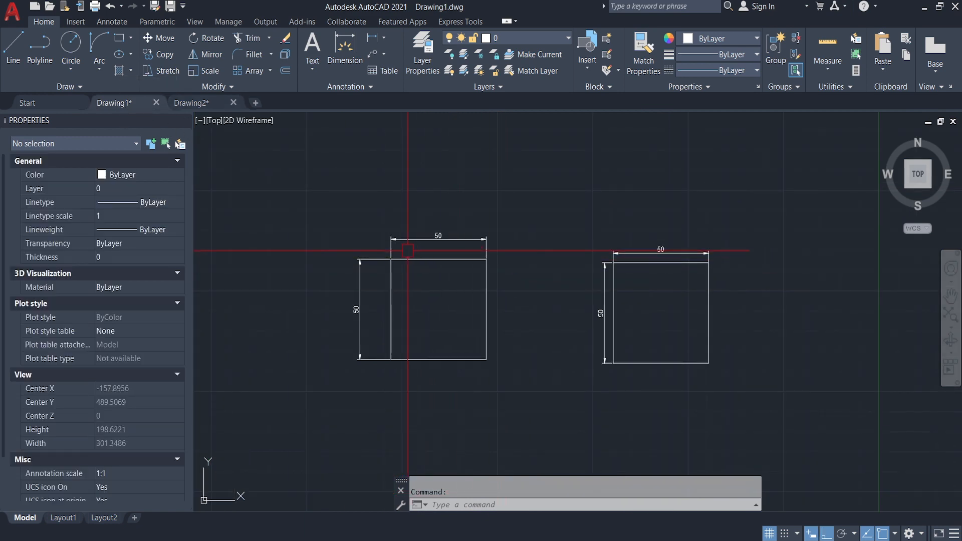
pyautogui.scroll(-2, 378, 260)
pyautogui.moveTo(651, 304); pyautogui.dragTo(546, 257, button='middle')
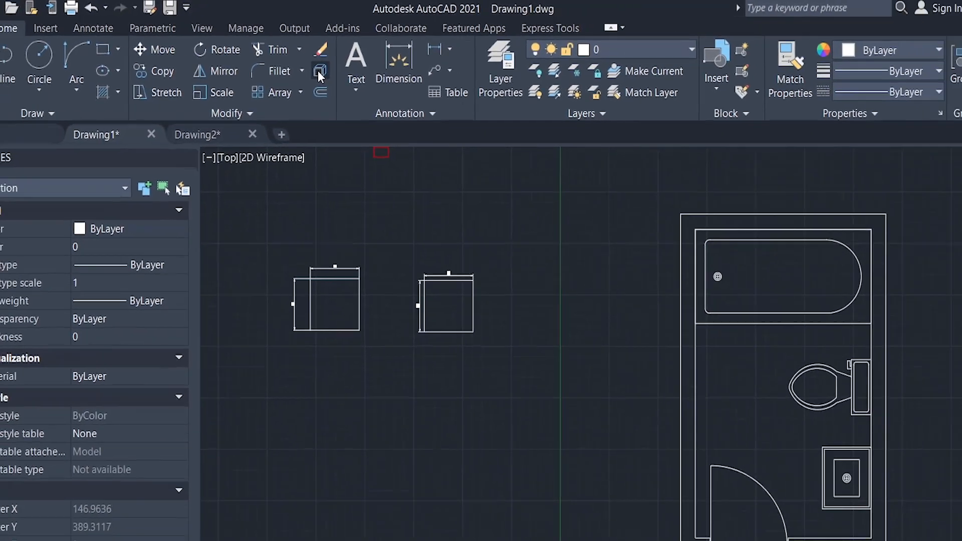
pyautogui.click(318, 71)
pyautogui.click(416, 248)
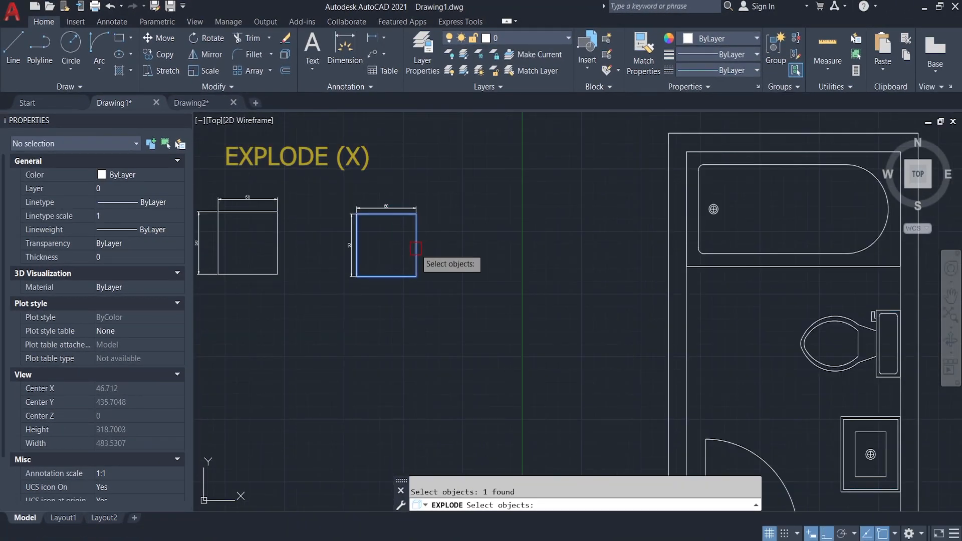
pyautogui.press('Return')
# Select the exploded square's four edges one by one to check they are separate lines, and clear the selection.
pyautogui.click(416, 235)
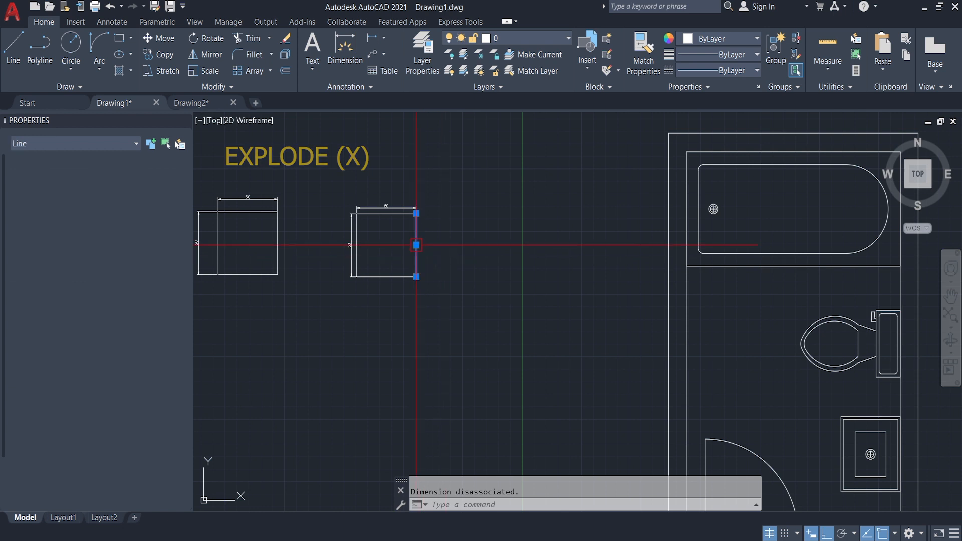
pyautogui.click(384, 276)
pyautogui.click(359, 231)
pyautogui.scroll(2, 386, 228)
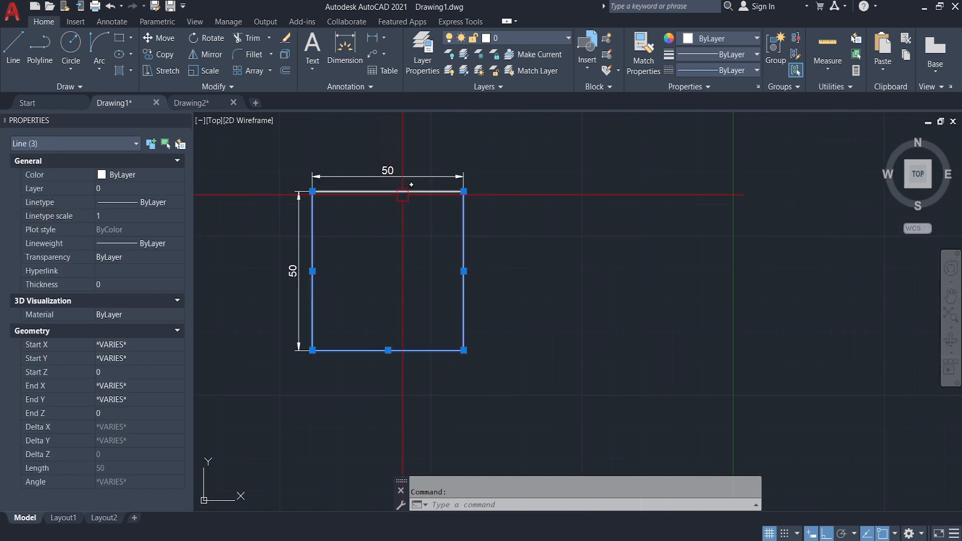
pyautogui.click(404, 192)
pyautogui.scroll(-1, 433, 232)
pyautogui.moveTo(432, 232); pyautogui.dragTo(479, 246, button='middle')
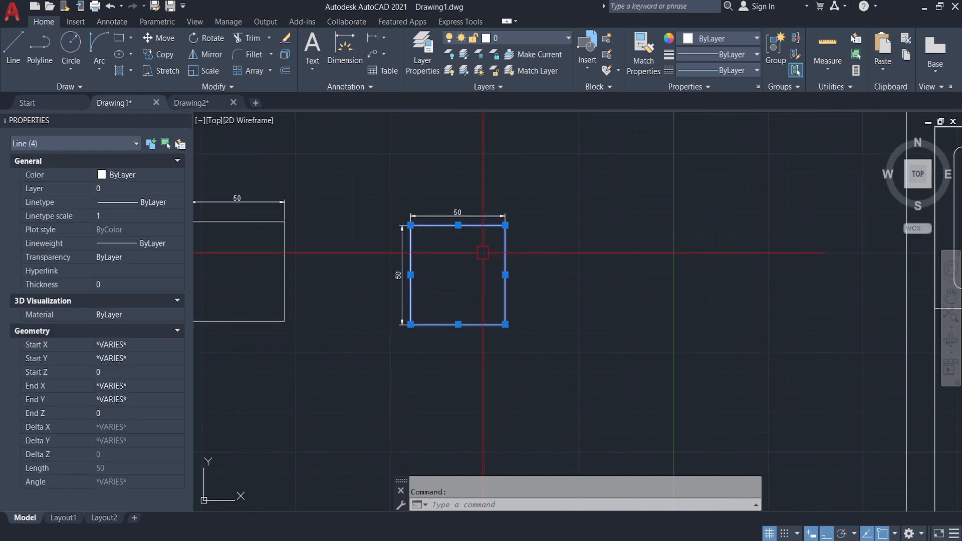
pyautogui.press('Escape')
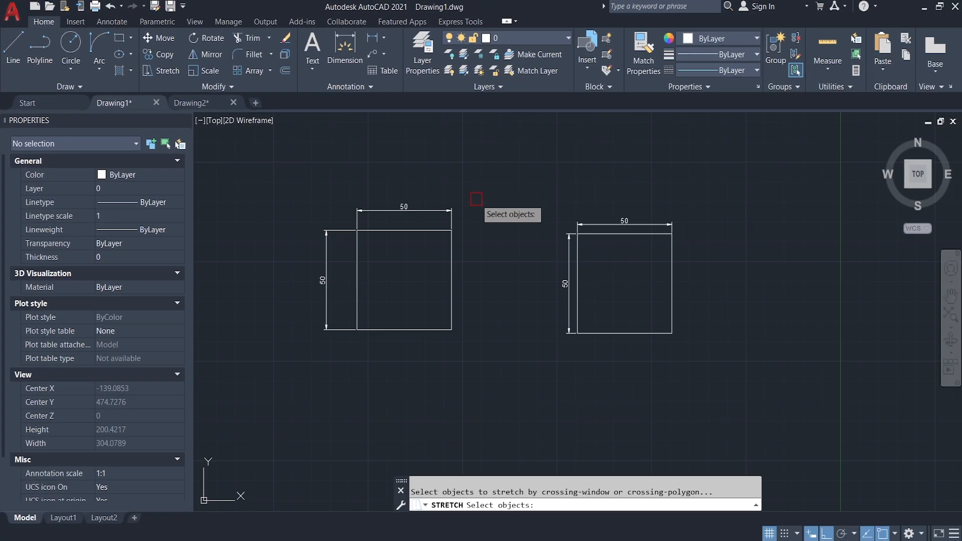
# Try to stretch the left square's right side horizontally inward, with its width dimension, using a crossing selection.
pyautogui.scroll(2, 502, 202)
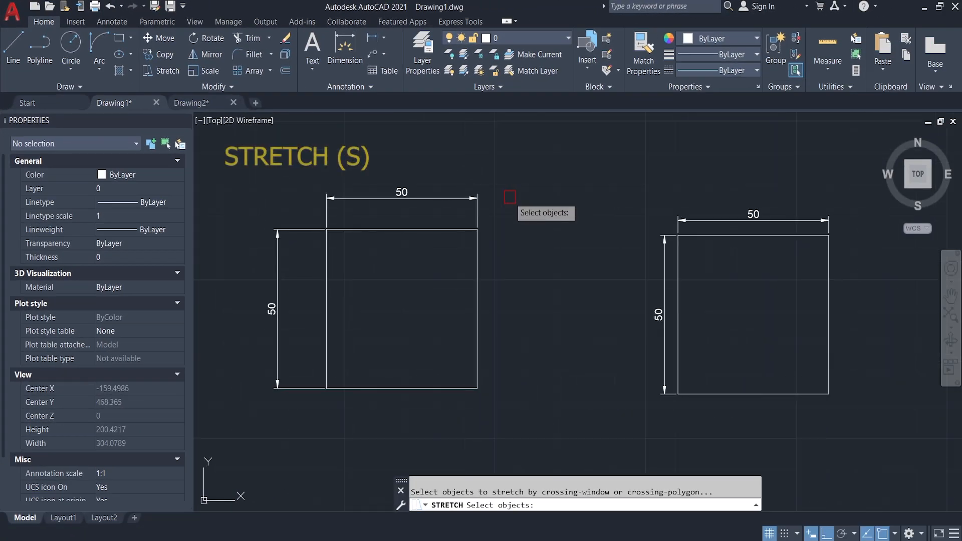
pyautogui.click(555, 162)
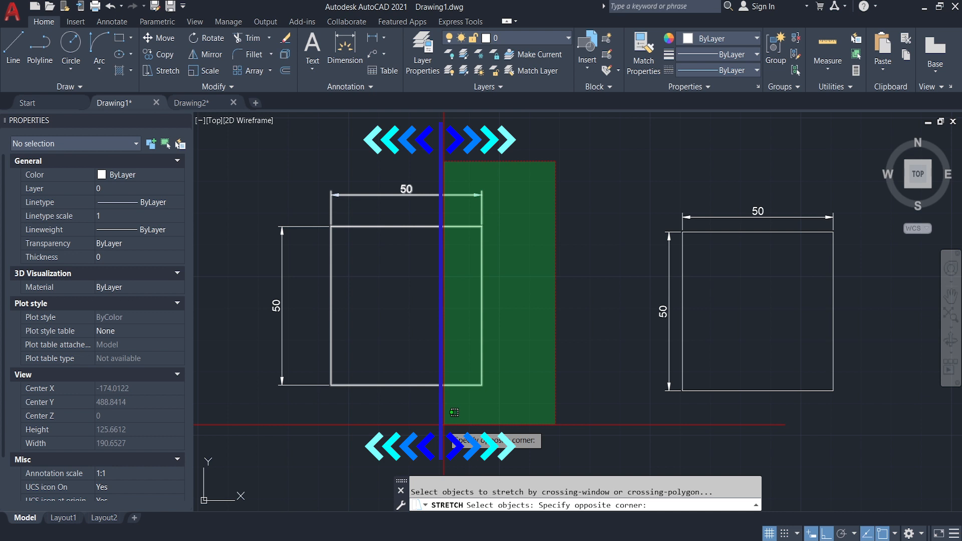
pyautogui.click(443, 425)
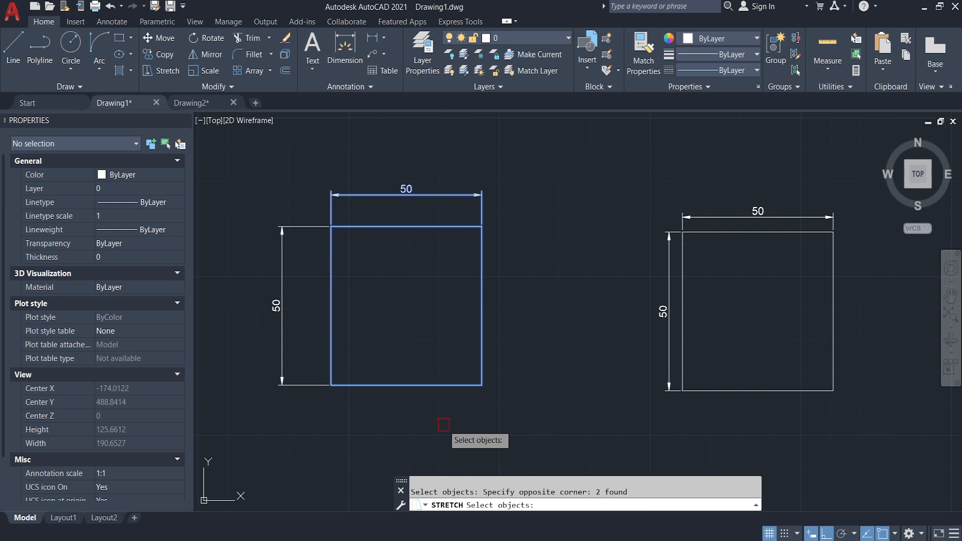
pyautogui.press('Return')
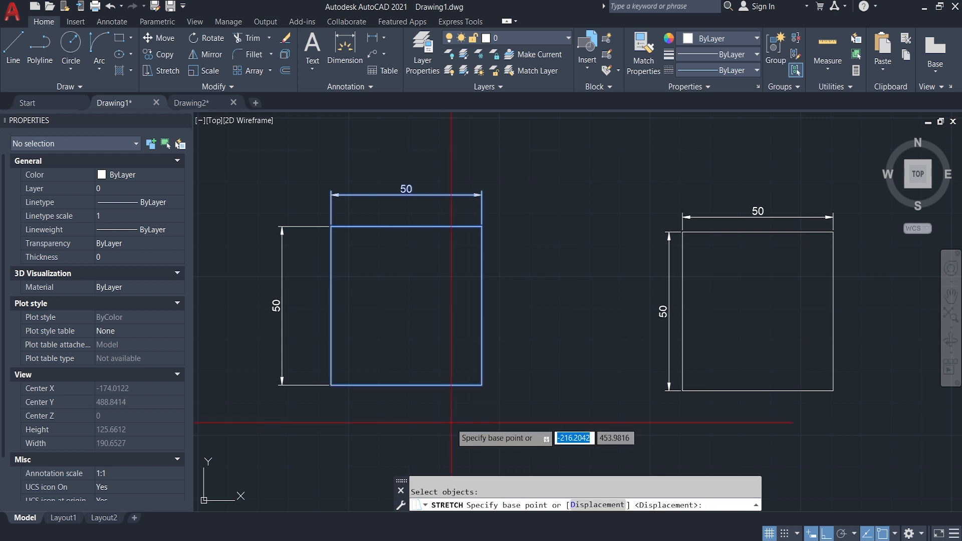
pyautogui.moveTo(437, 419); pyautogui.dragTo(434, 396, button='middle')
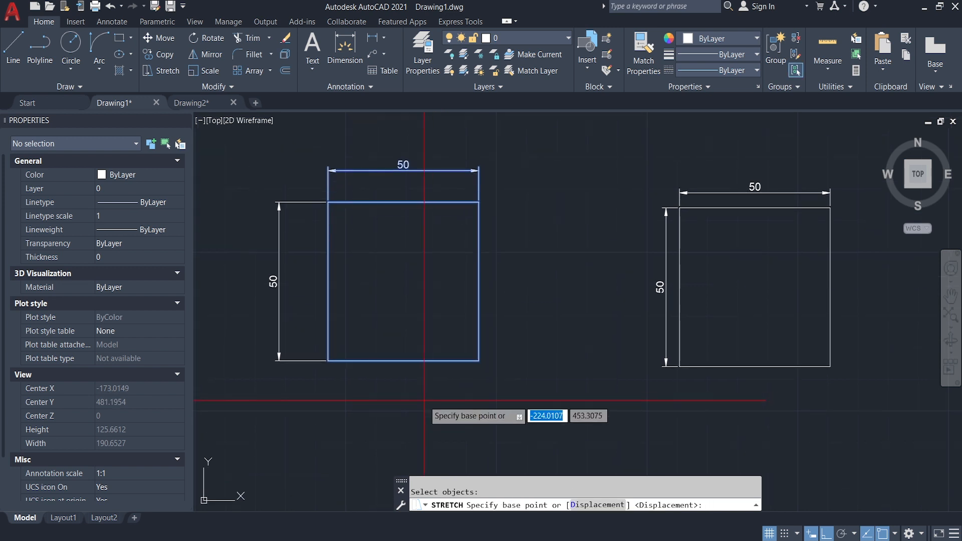
pyautogui.click(424, 404)
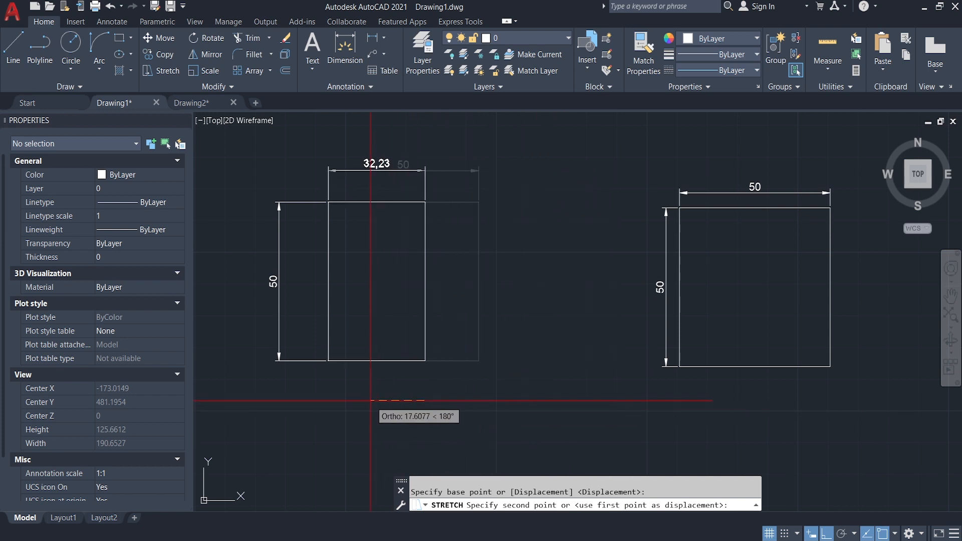
pyautogui.press('Escape')
# Examine the lower end of the bathroom plan around the door, washbasin and walls.
pyautogui.scroll(-2, 423, 308)
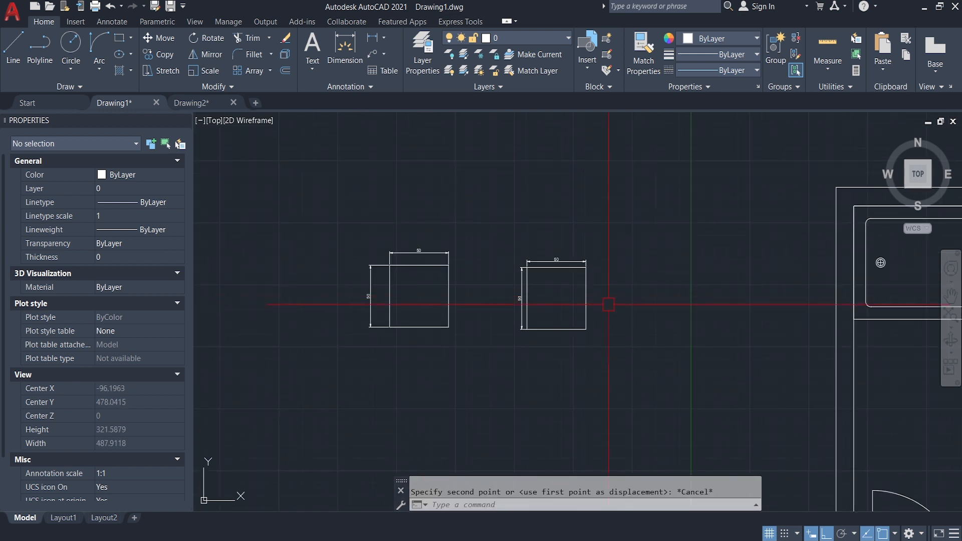
pyautogui.moveTo(624, 300); pyautogui.dragTo(404, 224, button='middle')
pyautogui.scroll(-1, 404, 223)
pyautogui.moveTo(560, 293); pyautogui.dragTo(505, 213, button='middle')
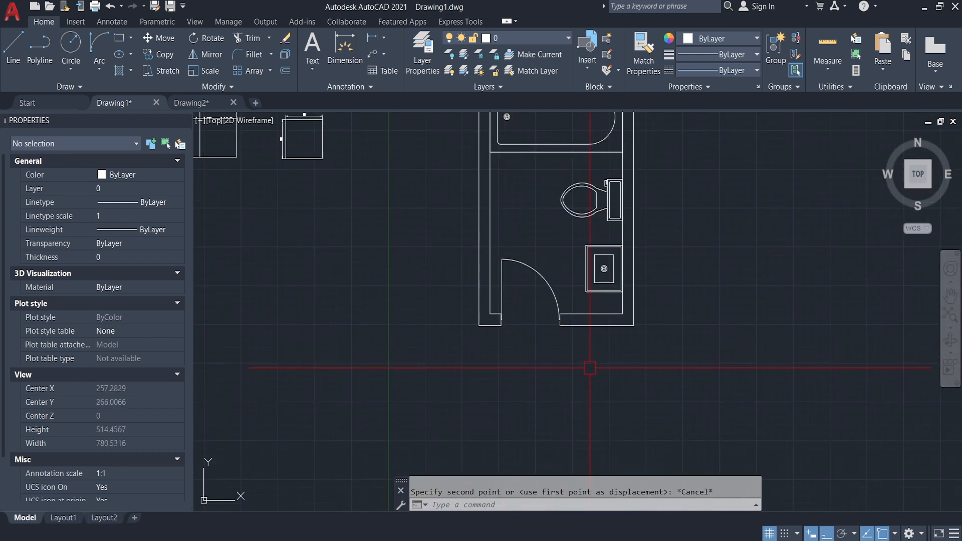
pyautogui.scroll(2, 591, 367)
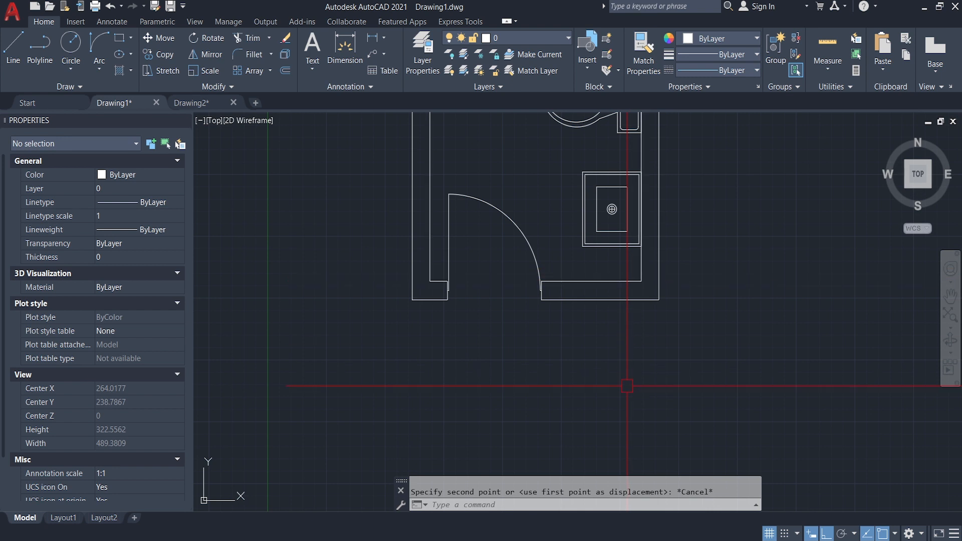
pyautogui.scroll(-2, 614, 350)
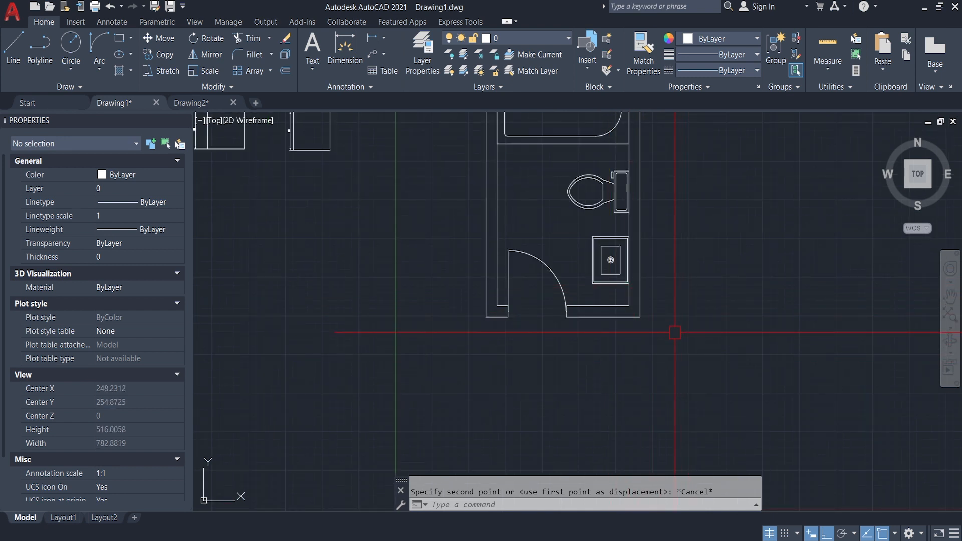
pyautogui.scroll(4, 634, 225)
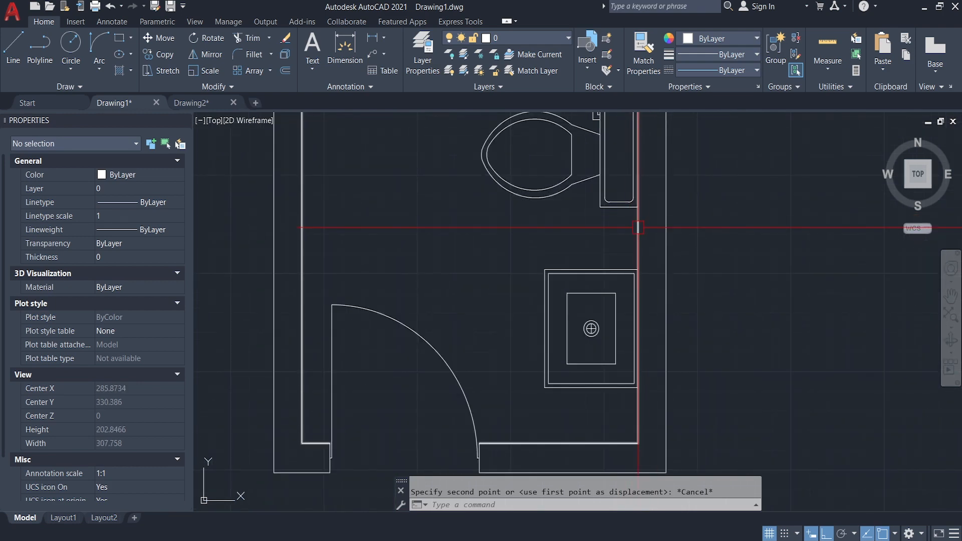
pyautogui.scroll(-2, 598, 238)
pyautogui.scroll(-2, 662, 260)
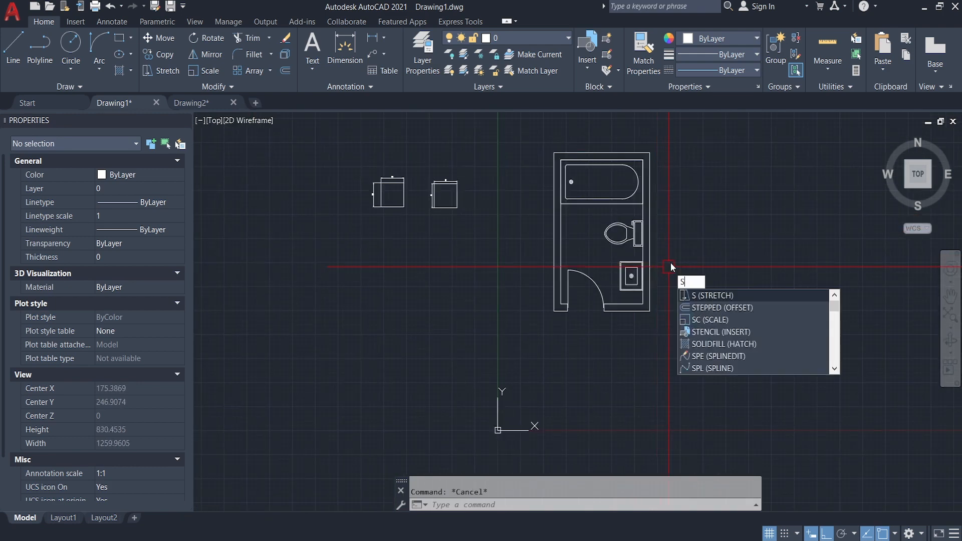
# Stretch the bathroom plan's lower end, including the door, washbasin and walls, straight down by 30 units.
pyautogui.press('Return')
pyautogui.scroll(2, 672, 256)
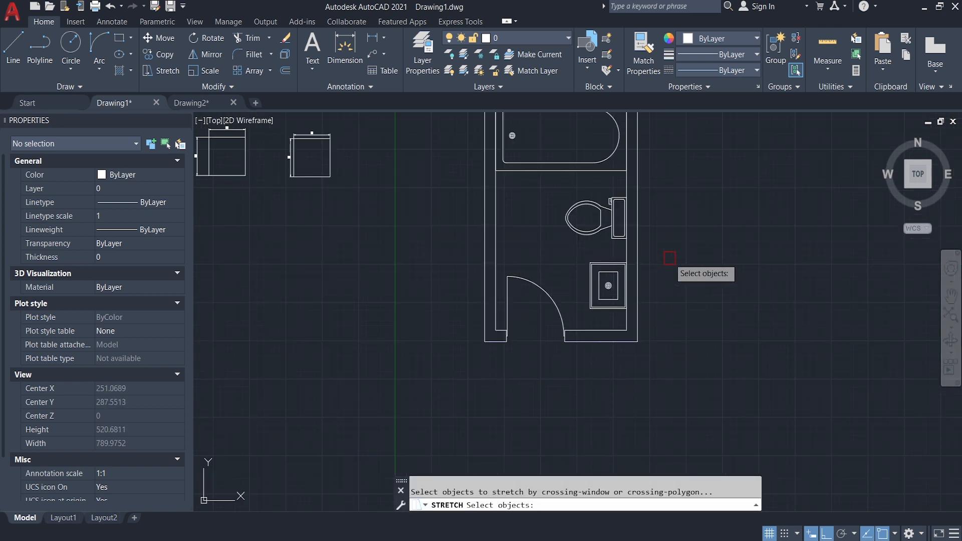
pyautogui.click(676, 235)
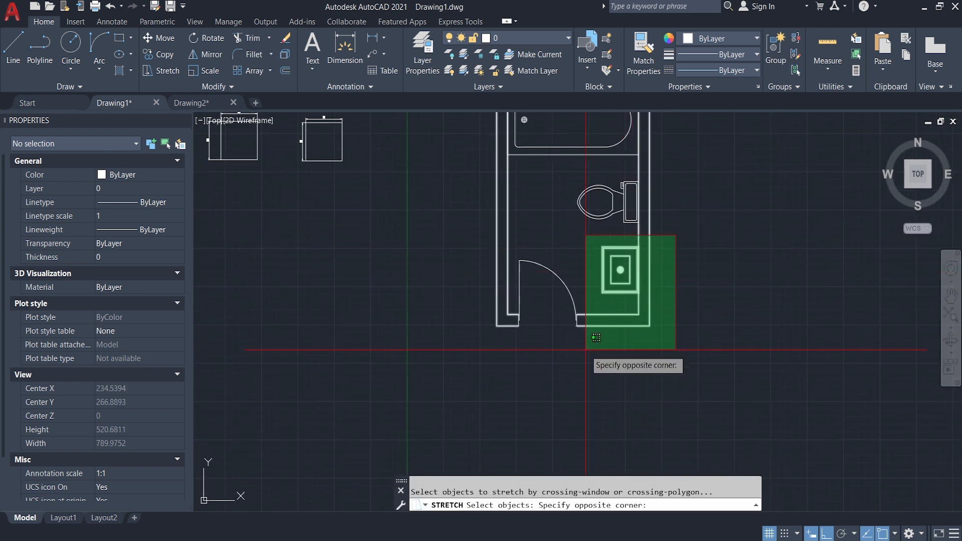
pyautogui.click(469, 397)
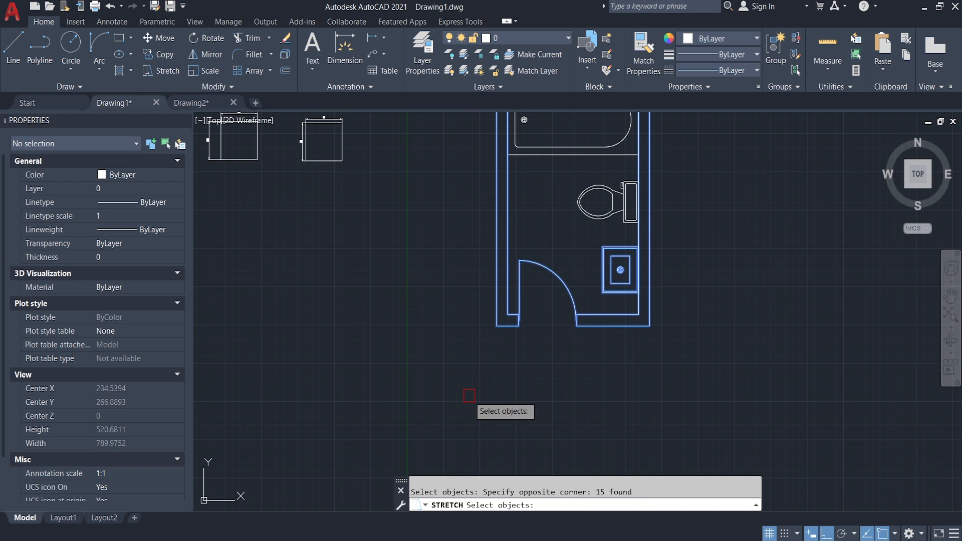
pyautogui.press('Return')
pyautogui.click(684, 340)
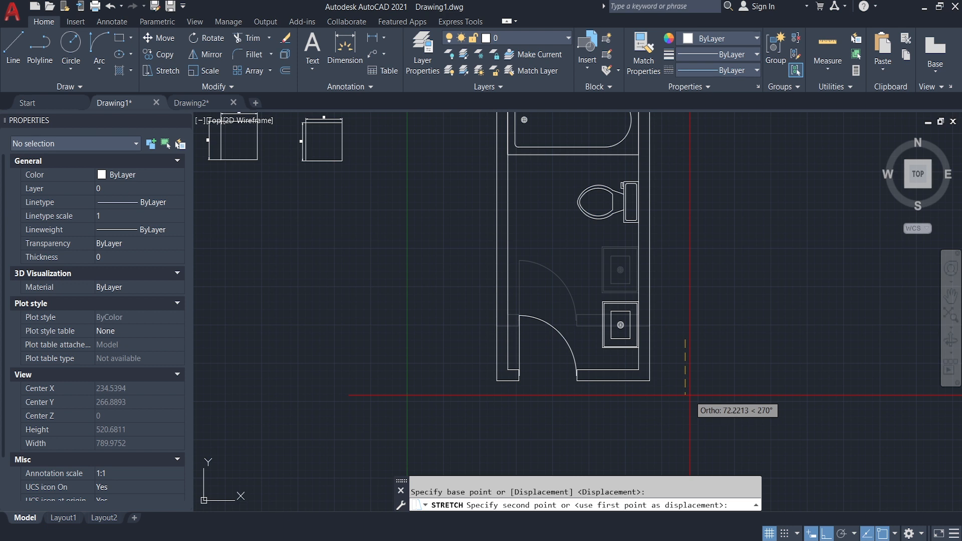
pyautogui.write('30')
pyautogui.press('Return')
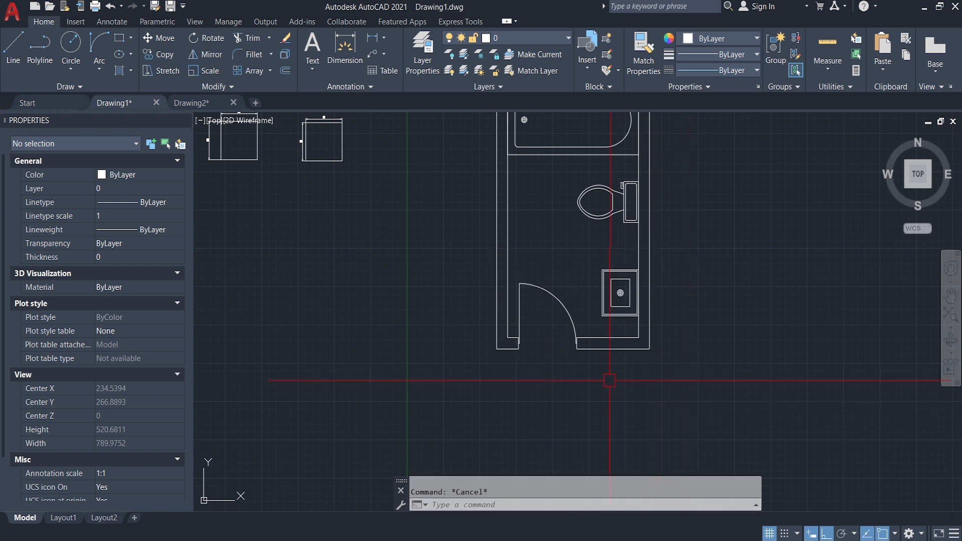
pyautogui.scroll(-4, 678, 383)
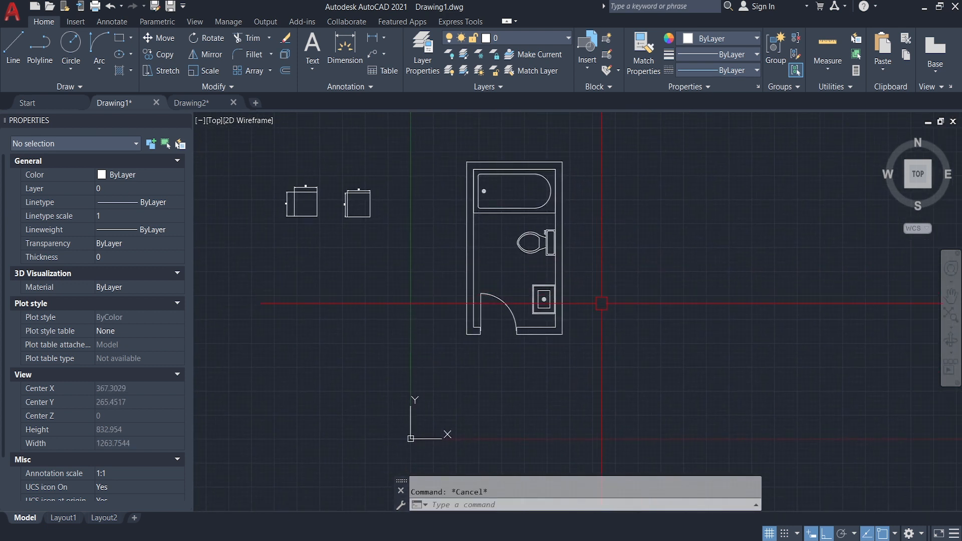